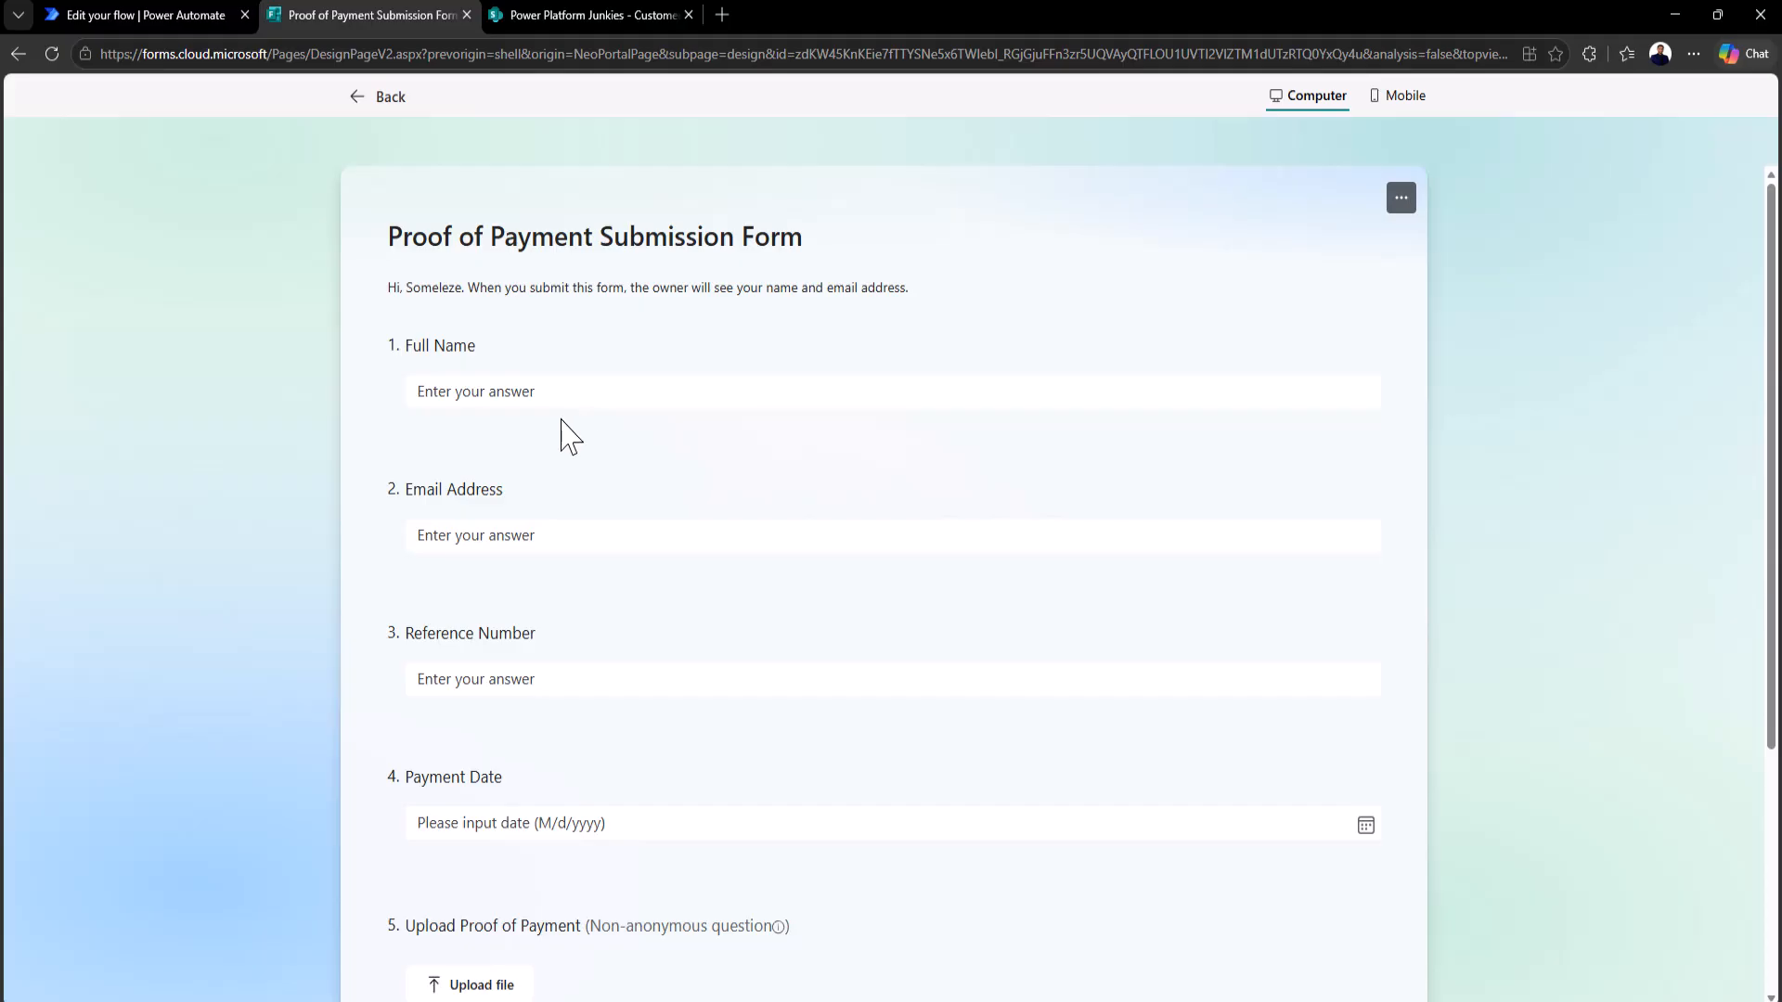
Step: Scroll through the form preview, try the Full Name field, then go back to the form editor
{"action": "scroll", "coordinate": [576, 432], "scroll_direction": "down", "scroll_amount": 2}
{"action": "scroll", "coordinate": [576, 445], "scroll_direction": "up", "scroll_amount": 1}
{"action": "left_click", "coordinate": [601, 292]}
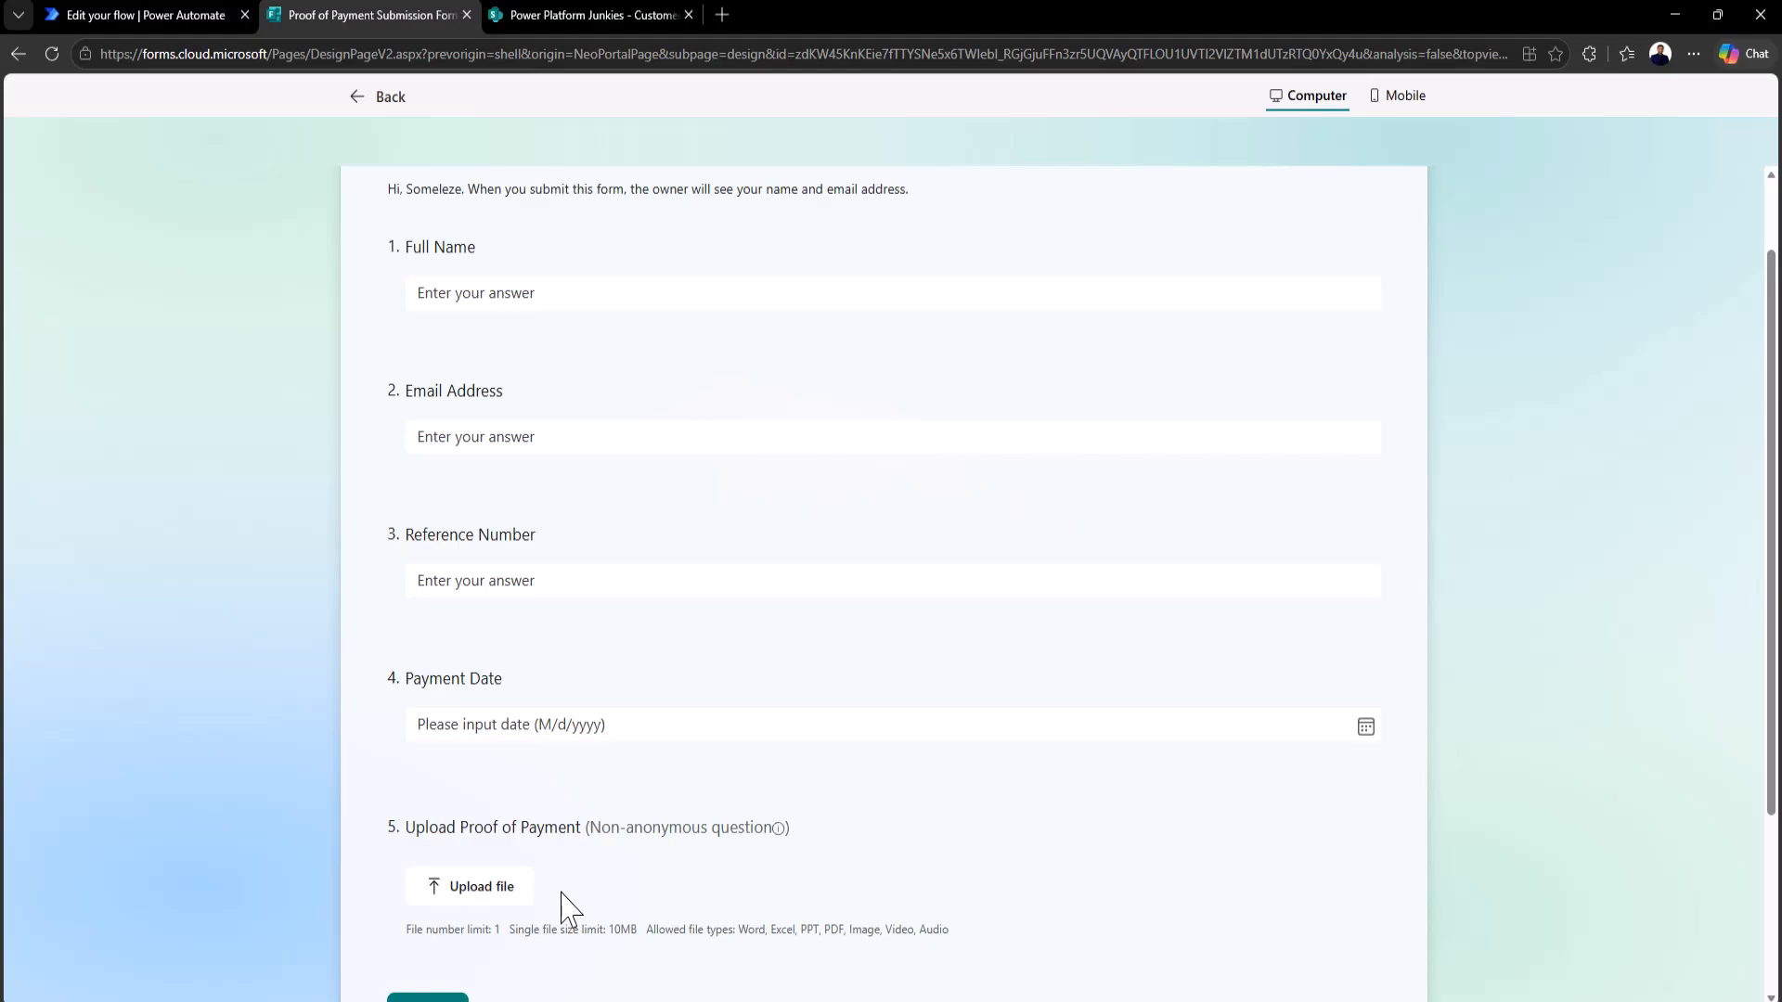
{"action": "scroll", "coordinate": [687, 831], "scroll_direction": "down", "scroll_amount": 1}
{"action": "scroll", "coordinate": [696, 789], "scroll_direction": "up", "scroll_amount": 2}
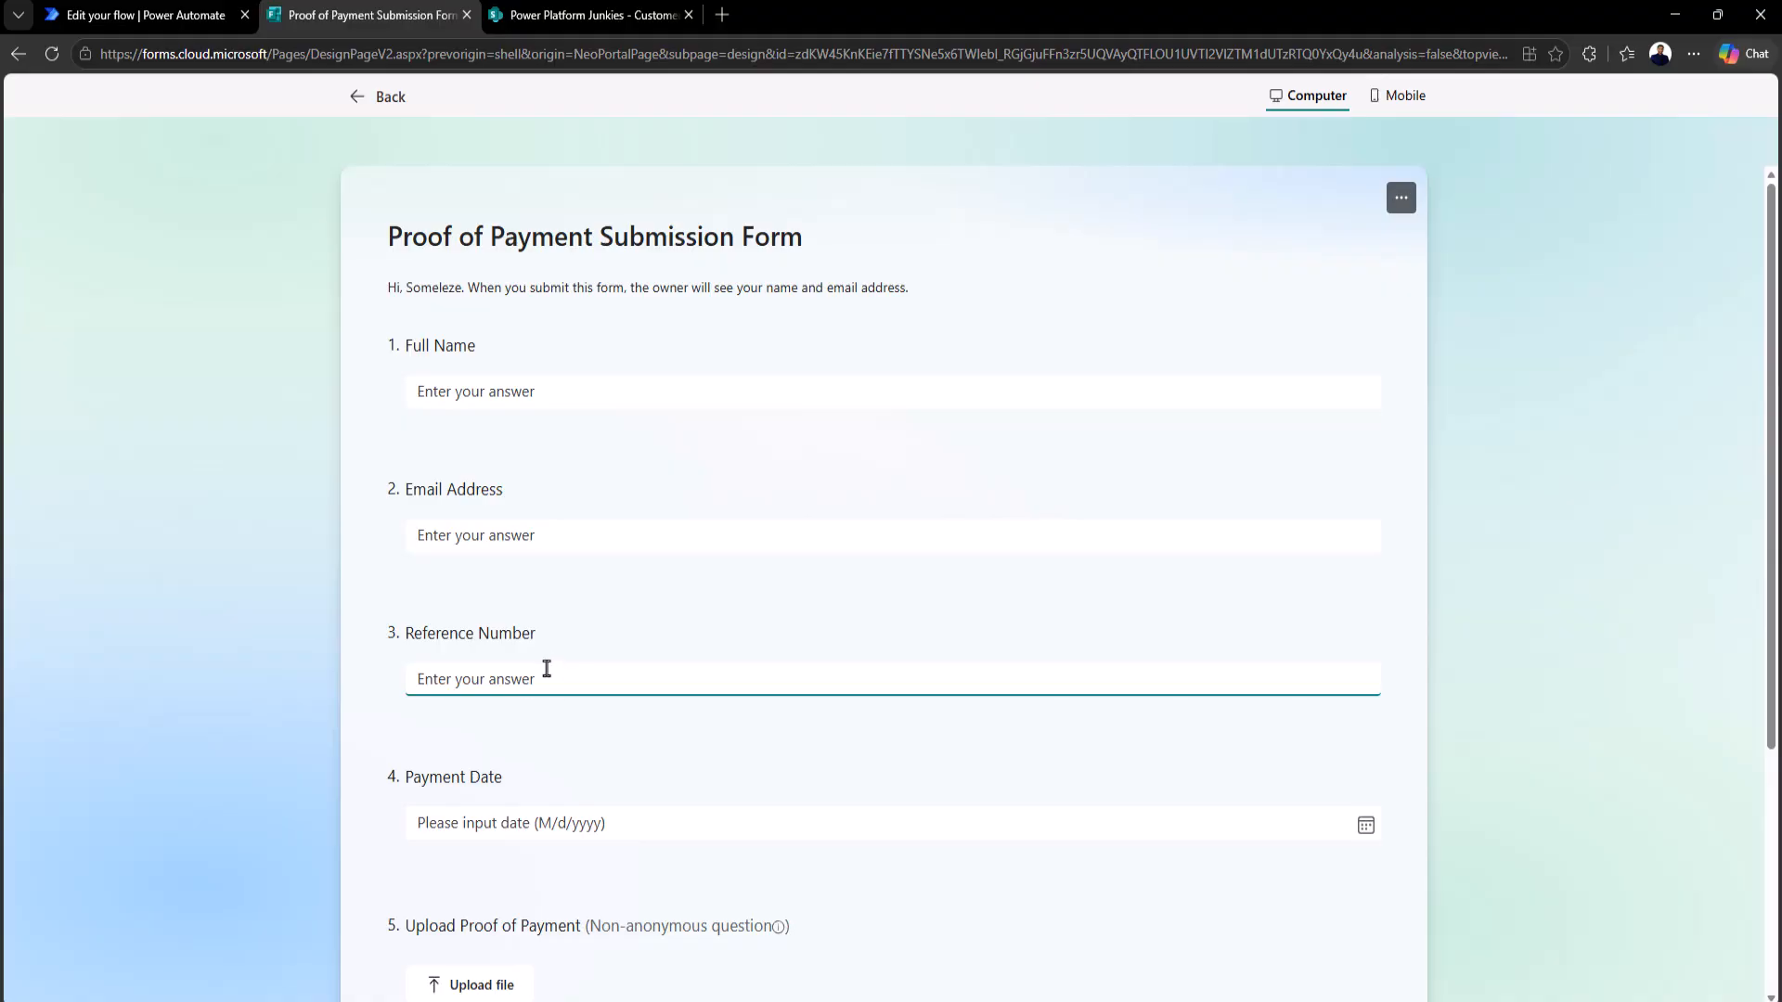
{"action": "scroll", "coordinate": [553, 677], "scroll_direction": "down", "scroll_amount": 2}
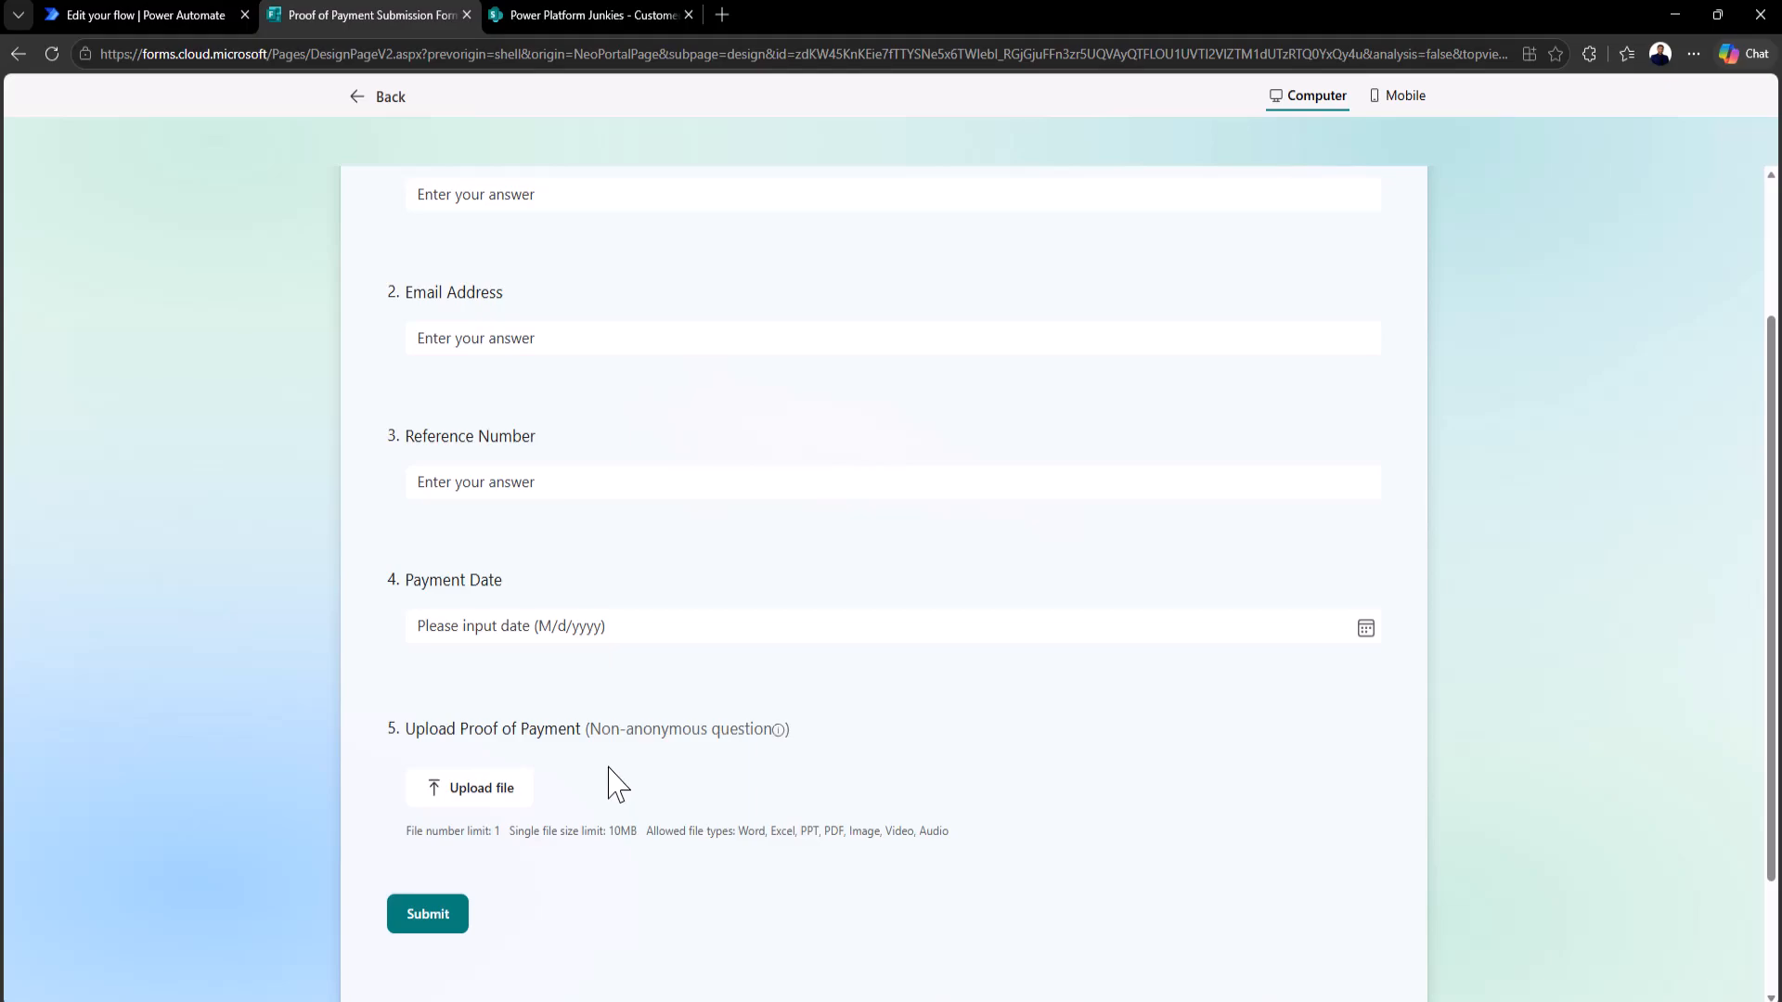
{"action": "scroll", "coordinate": [725, 730], "scroll_direction": "up", "scroll_amount": 1}
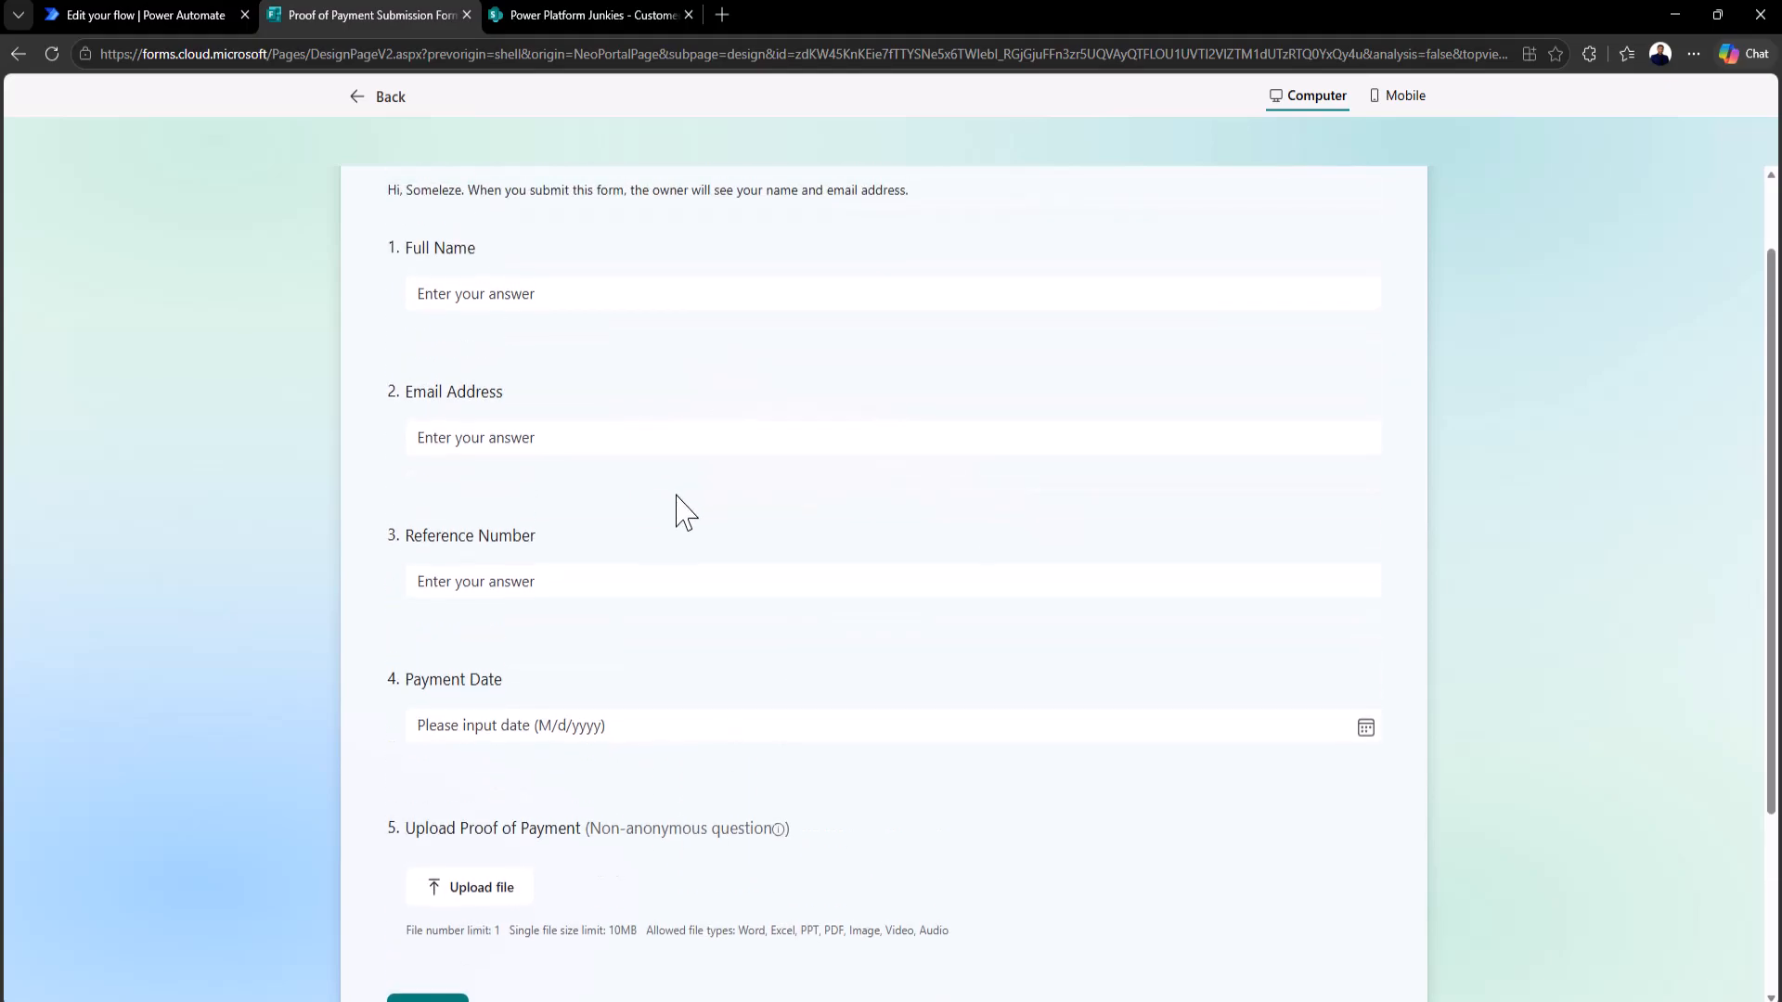
{"action": "scroll", "coordinate": [701, 371], "scroll_direction": "up", "scroll_amount": 1}
{"action": "left_click", "coordinate": [373, 102]}
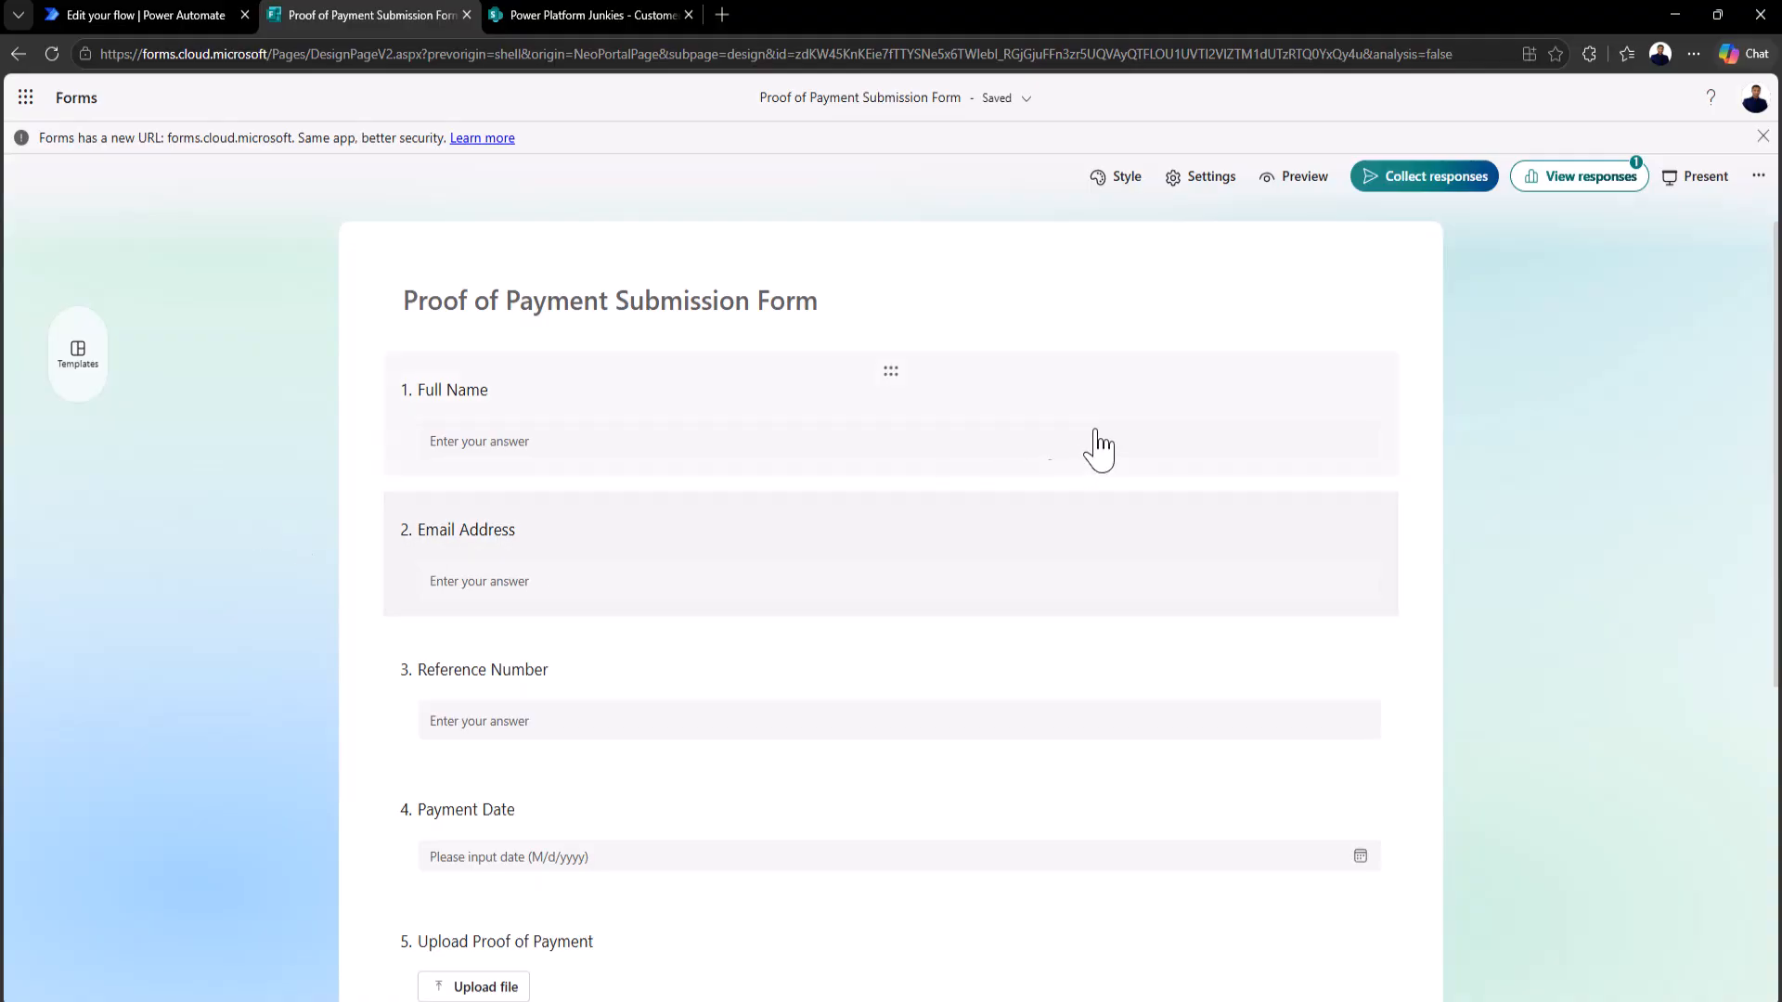
Step: Open View responses and review the overview showing 1 response averaging 01:34
{"action": "left_click", "coordinate": [1585, 177]}
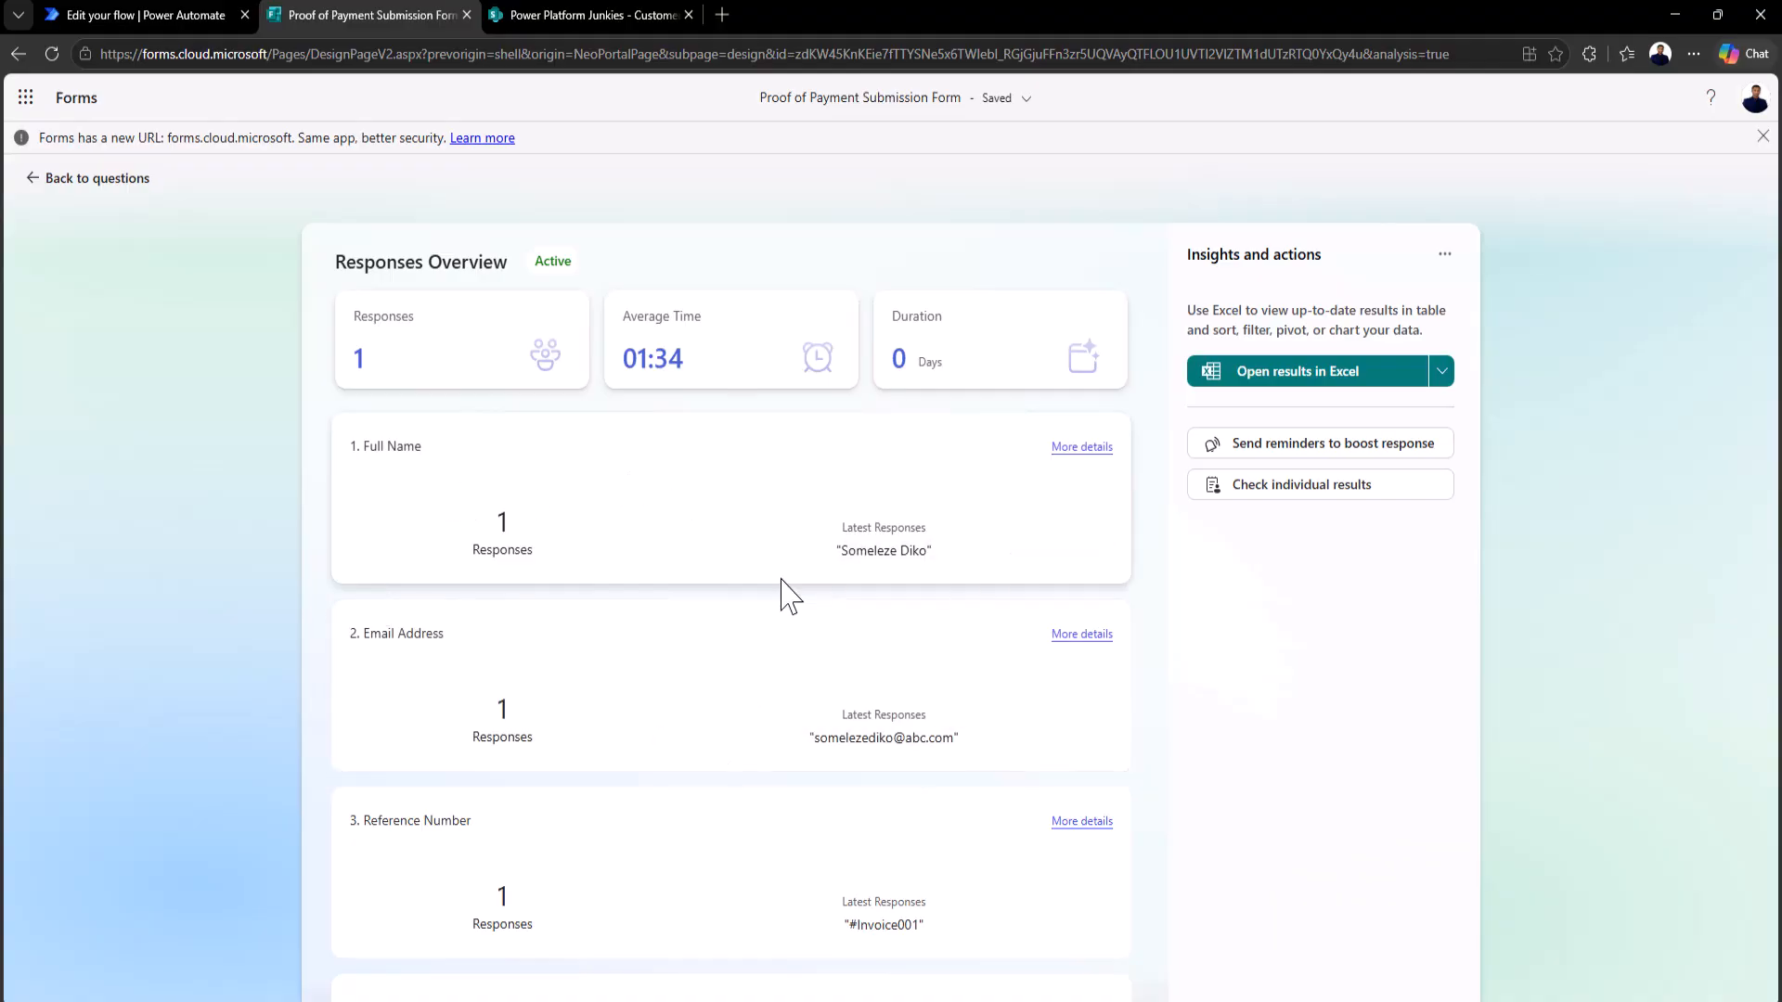
{"action": "scroll", "coordinate": [568, 696], "scroll_direction": "down", "scroll_amount": 1}
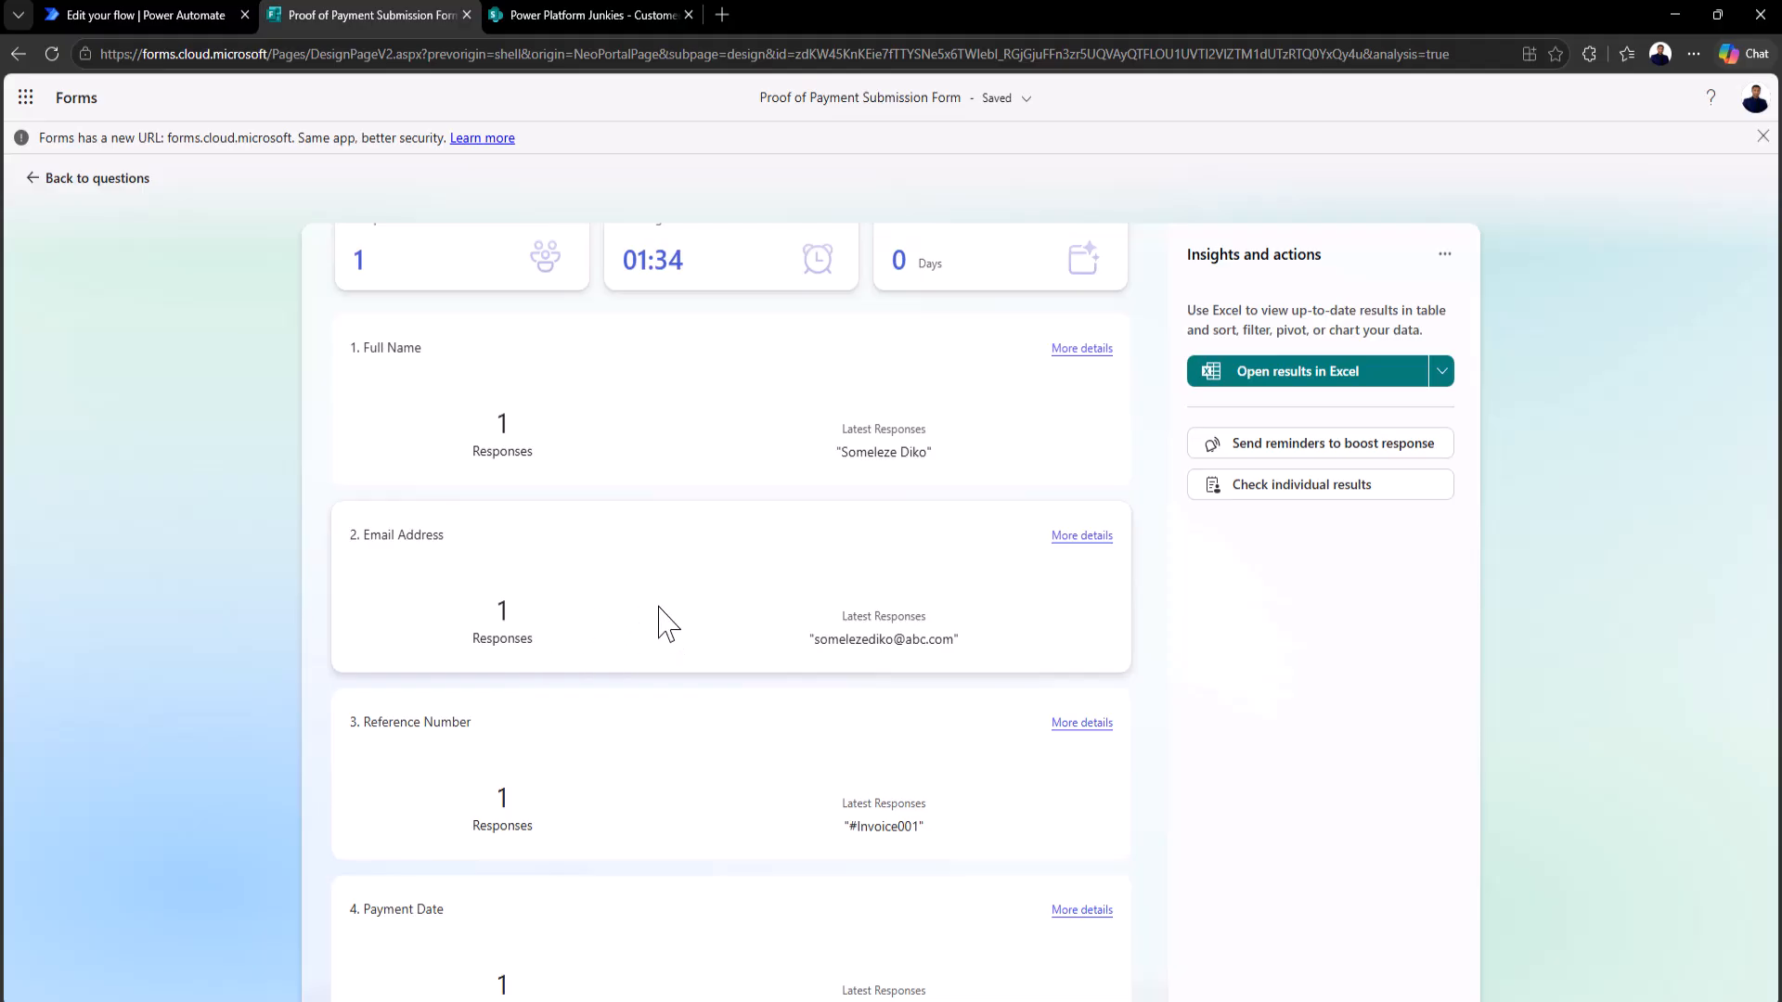
{"action": "scroll", "coordinate": [658, 624], "scroll_direction": "down", "scroll_amount": 3}
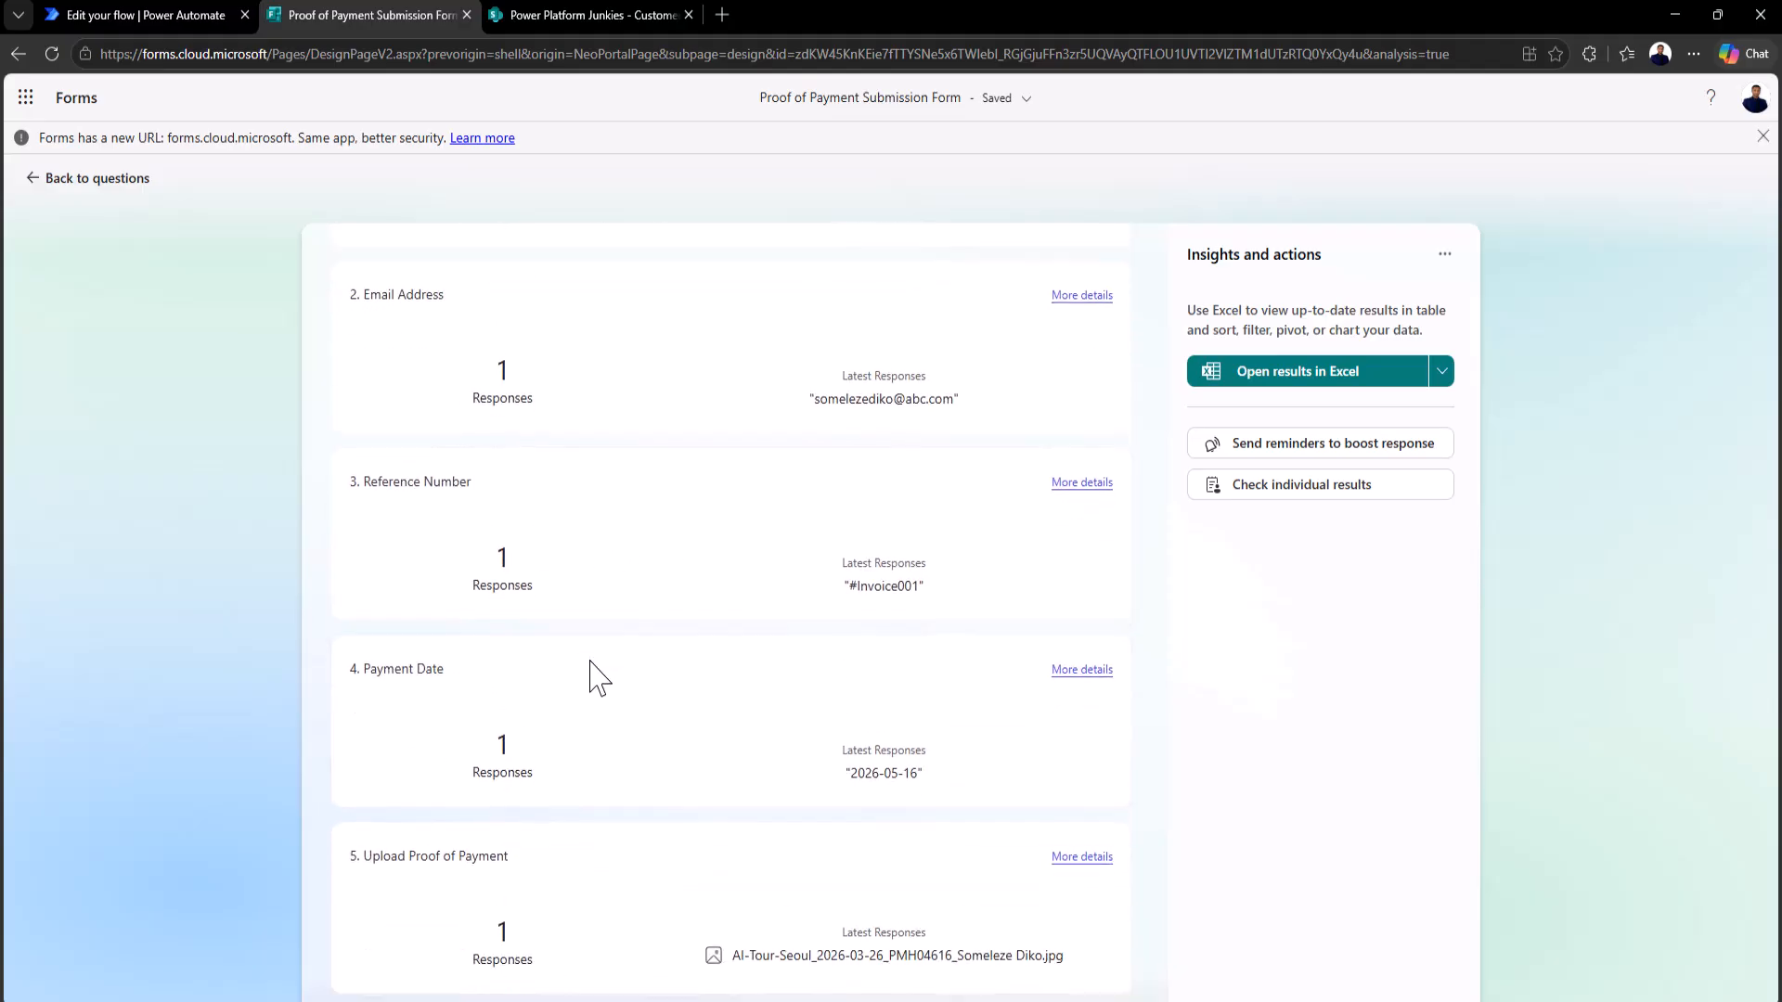
{"action": "scroll", "coordinate": [684, 894], "scroll_direction": "up", "scroll_amount": 3}
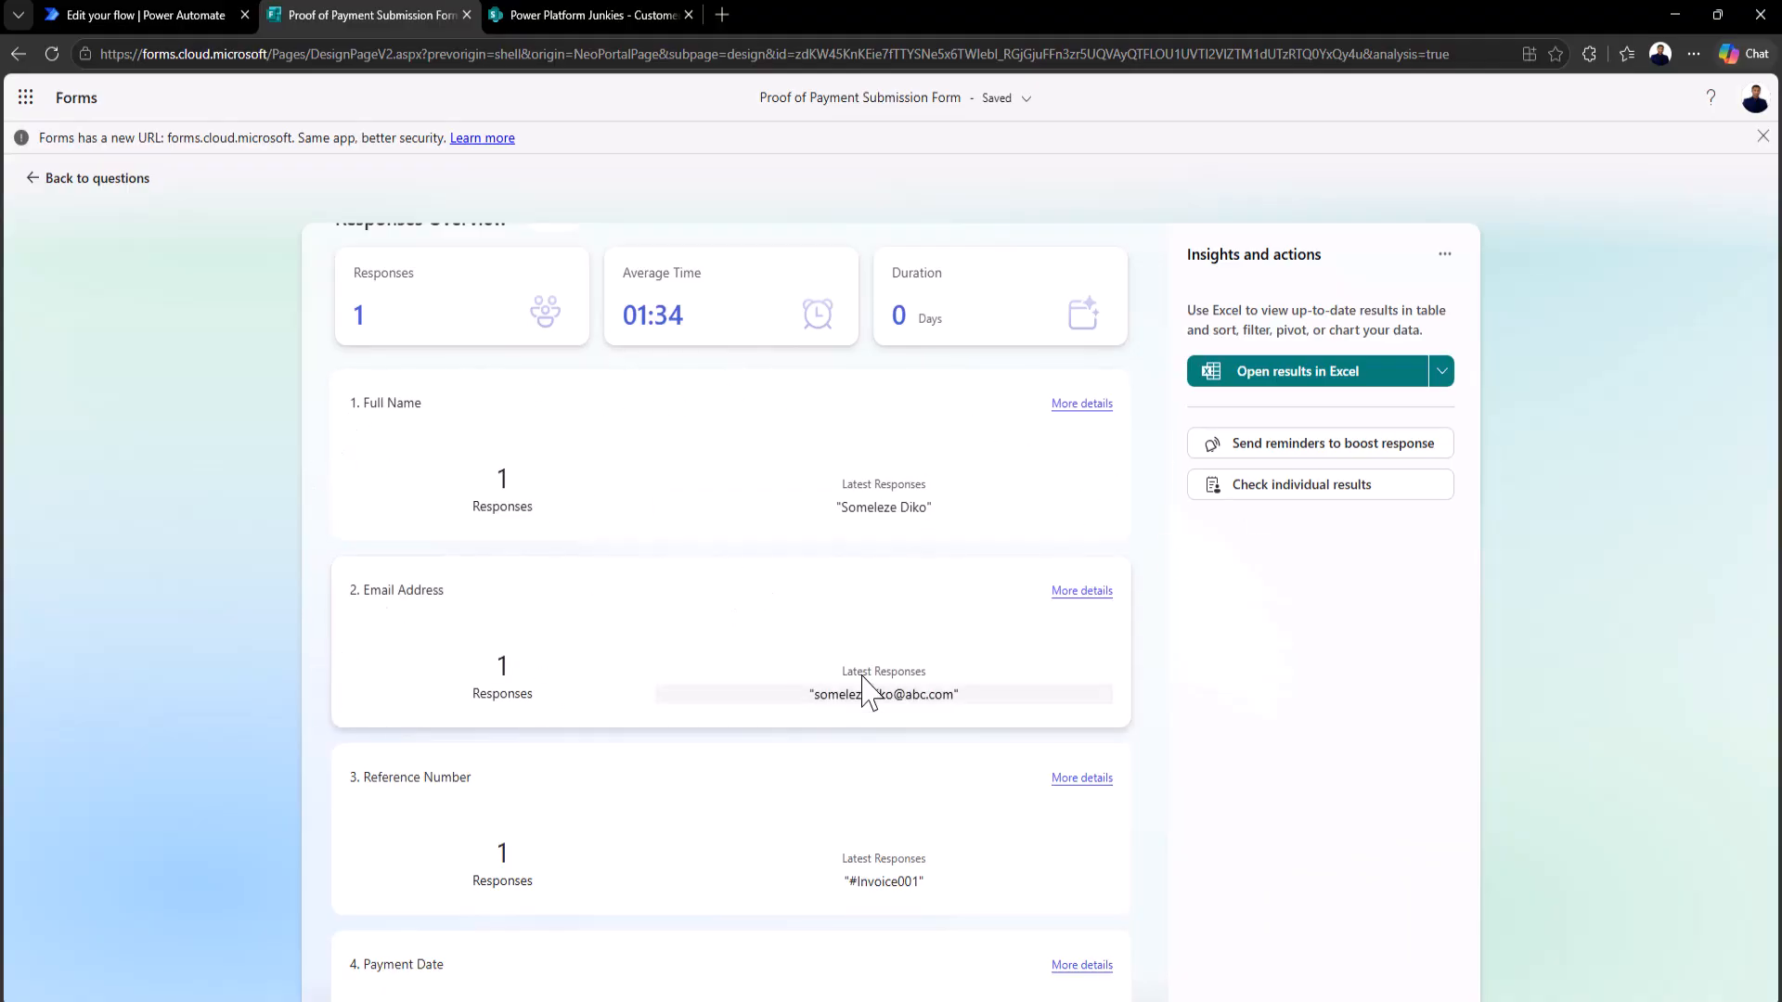
{"action": "scroll", "coordinate": [787, 764], "scroll_direction": "down", "scroll_amount": 2}
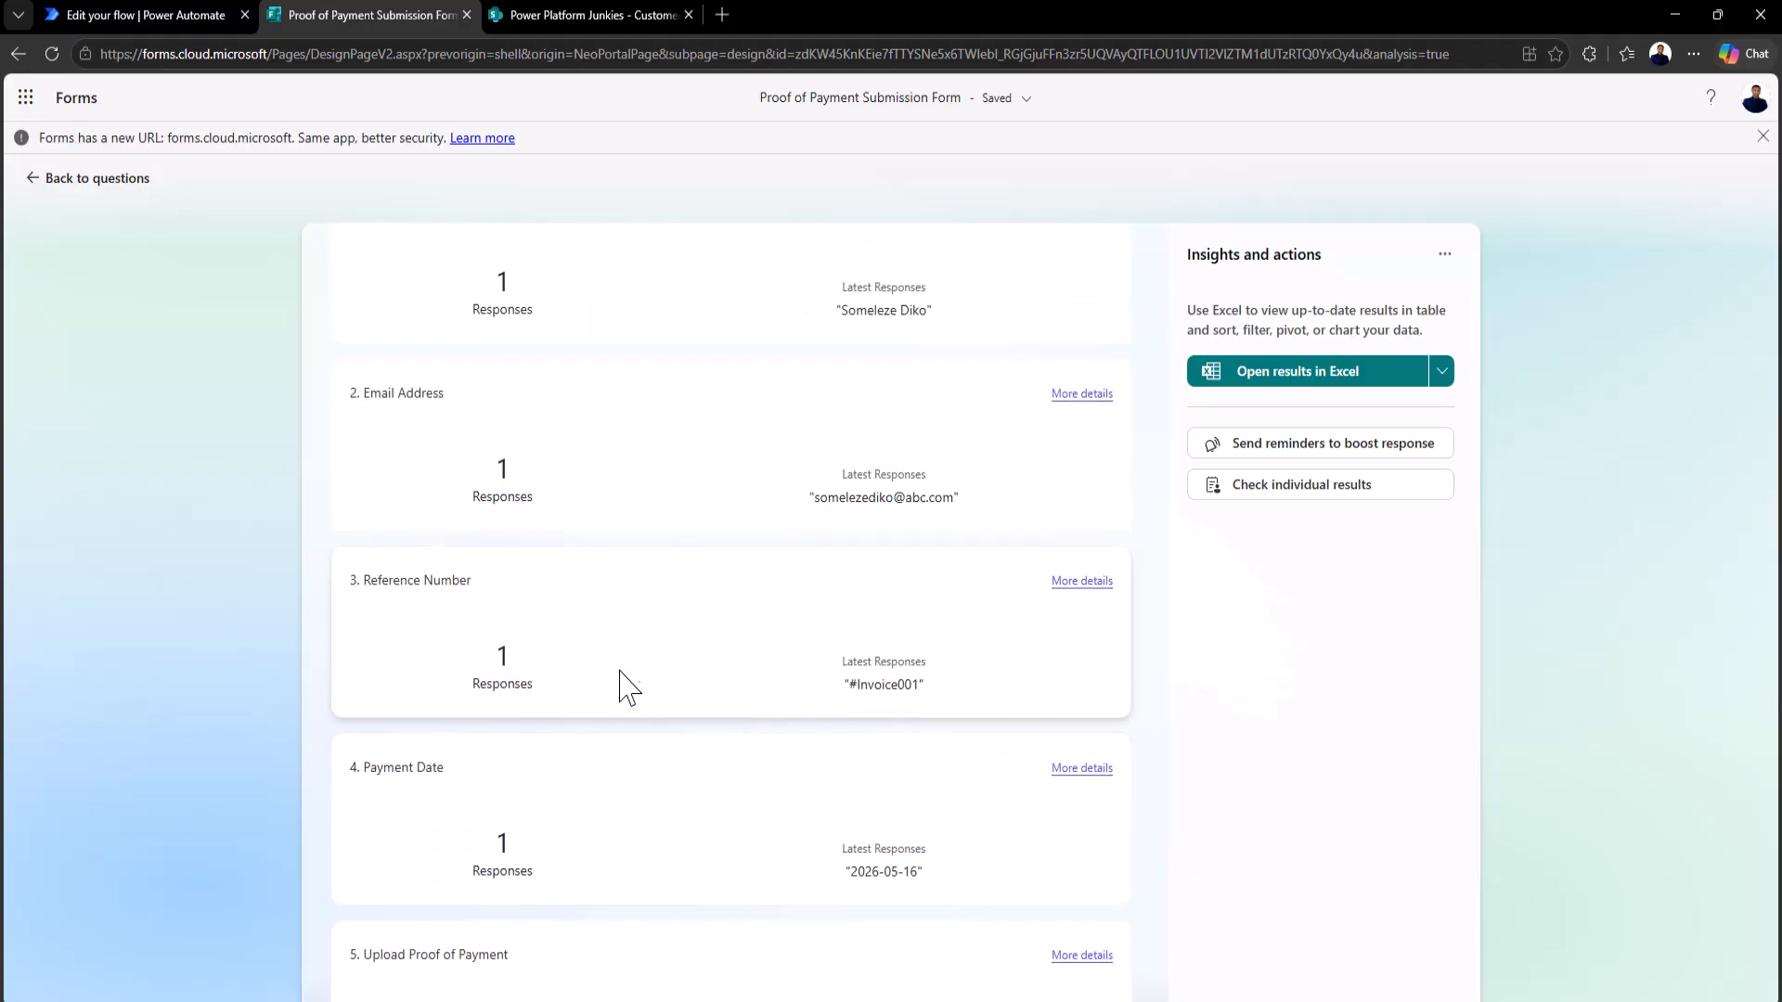
{"action": "scroll", "coordinate": [641, 700], "scroll_direction": "up", "scroll_amount": 3}
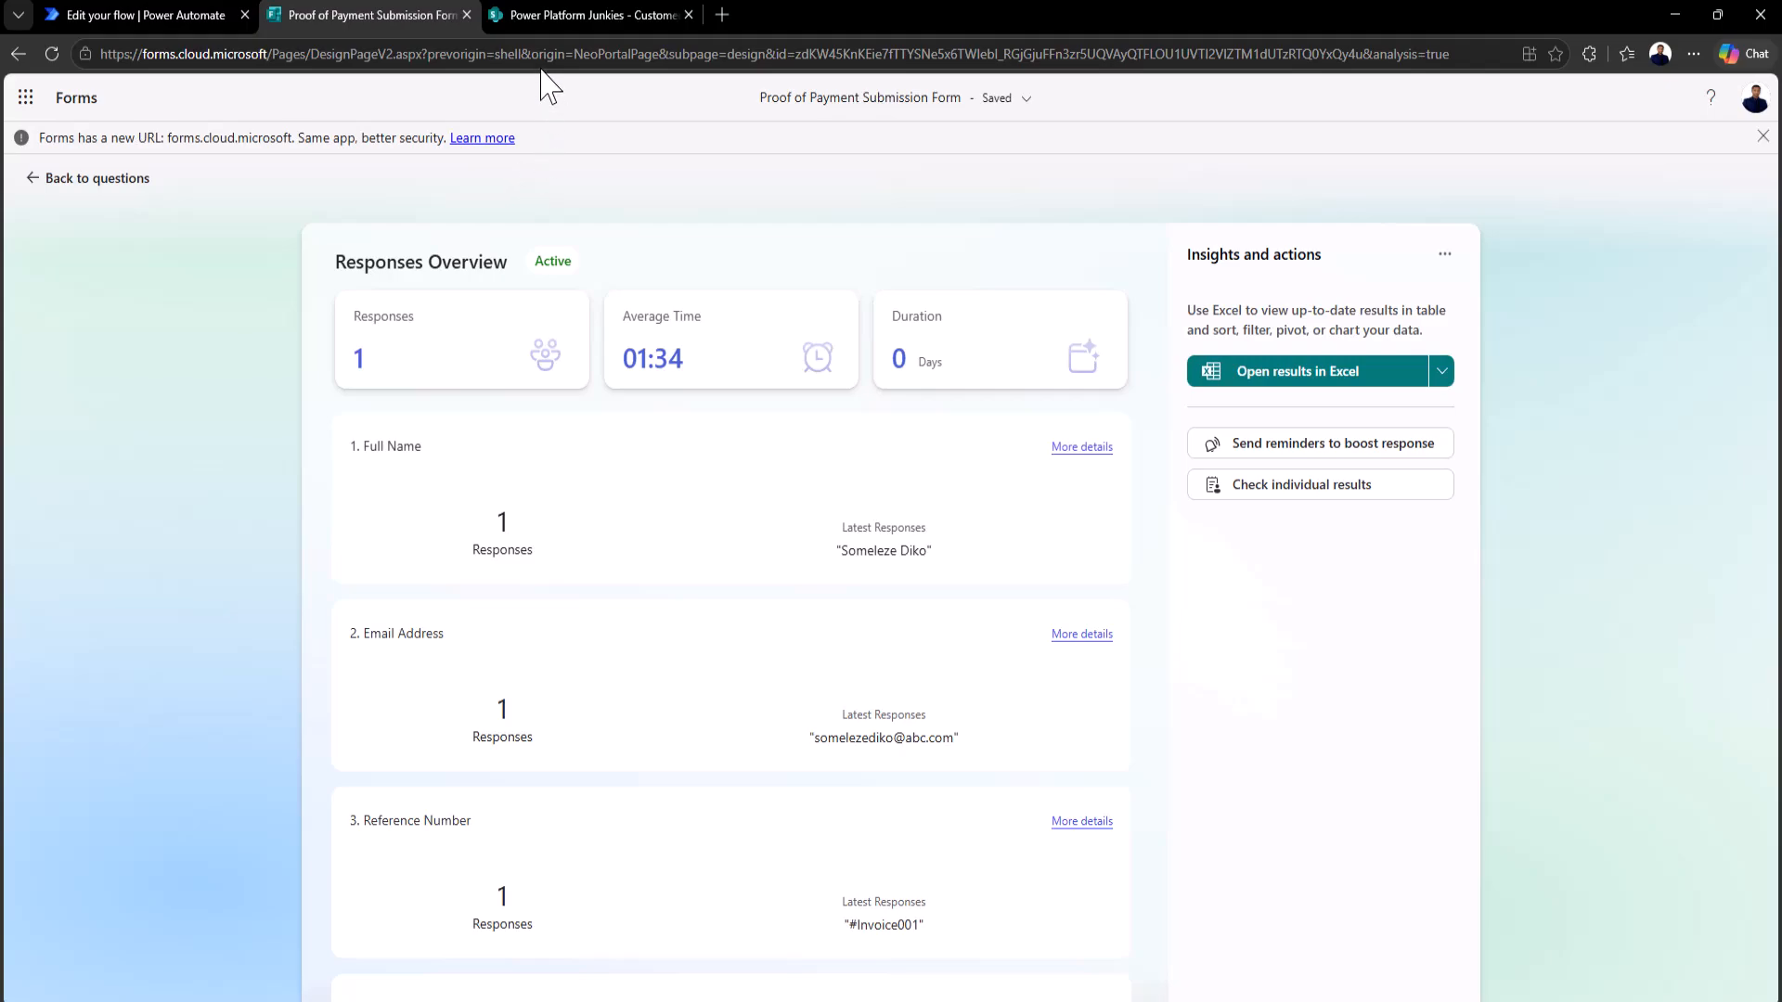
Step: Switch to the SharePoint Customer Payments list and open the Payment Date column menu
{"action": "left_click", "coordinate": [542, 22]}
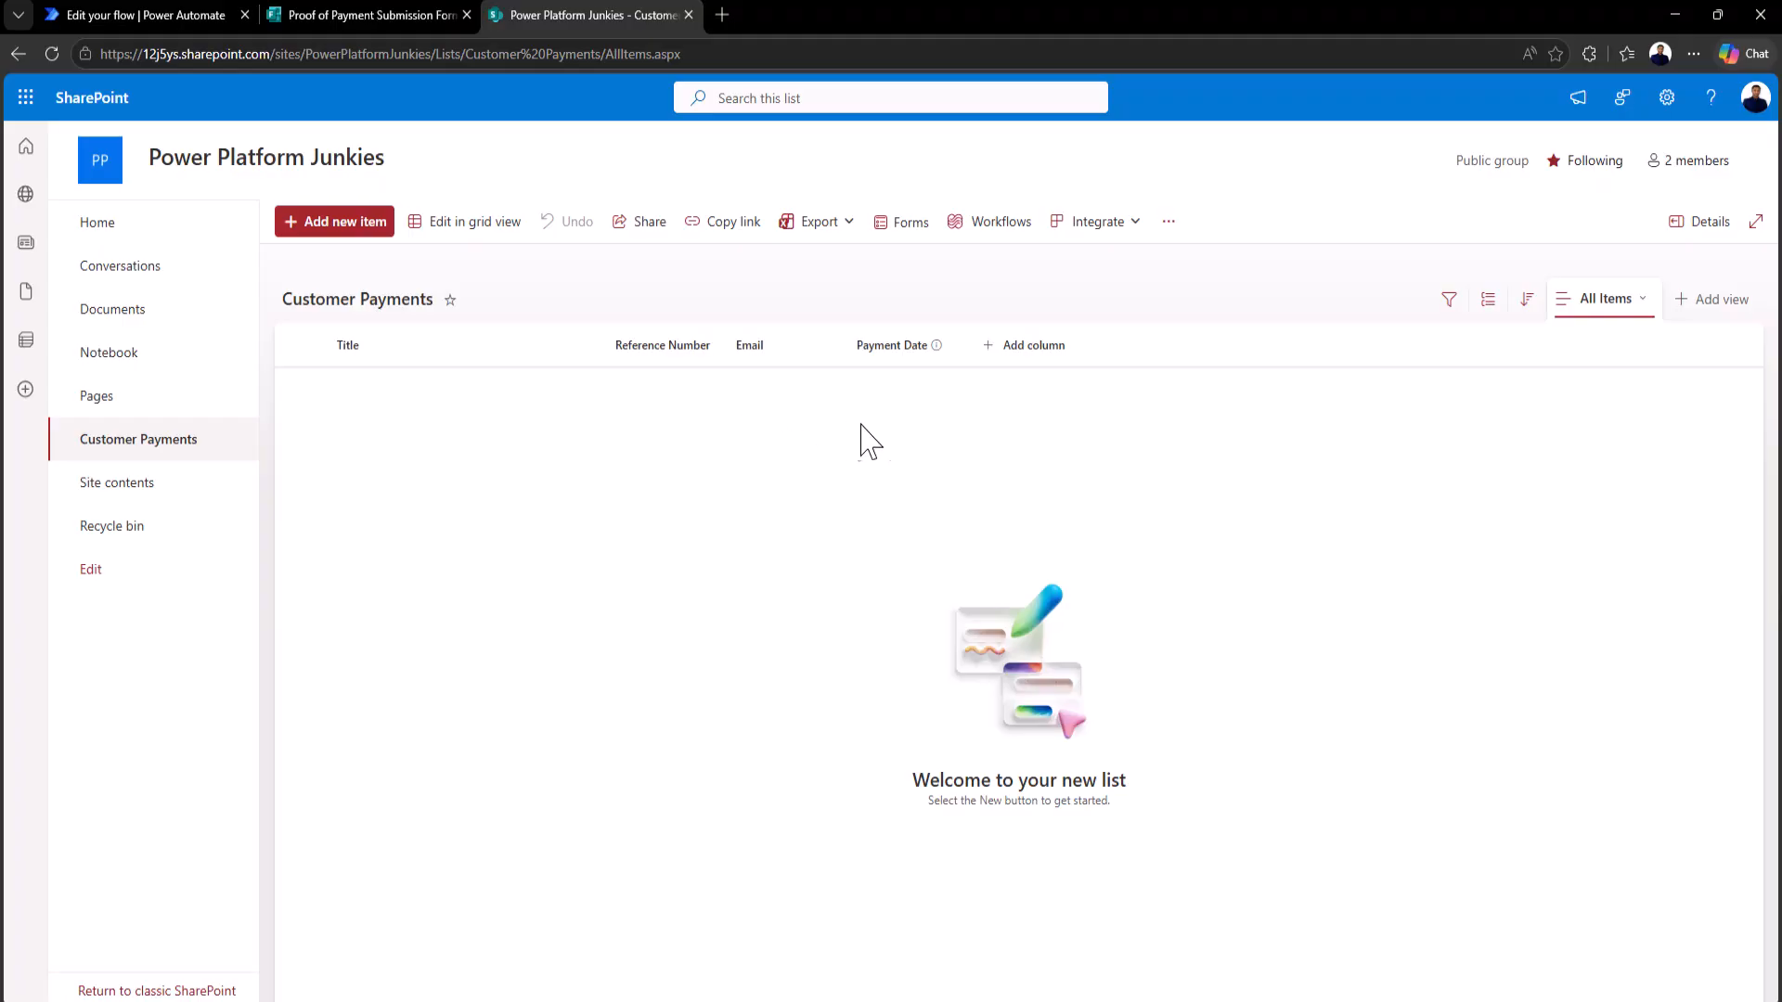
{"action": "left_click", "coordinate": [947, 352]}
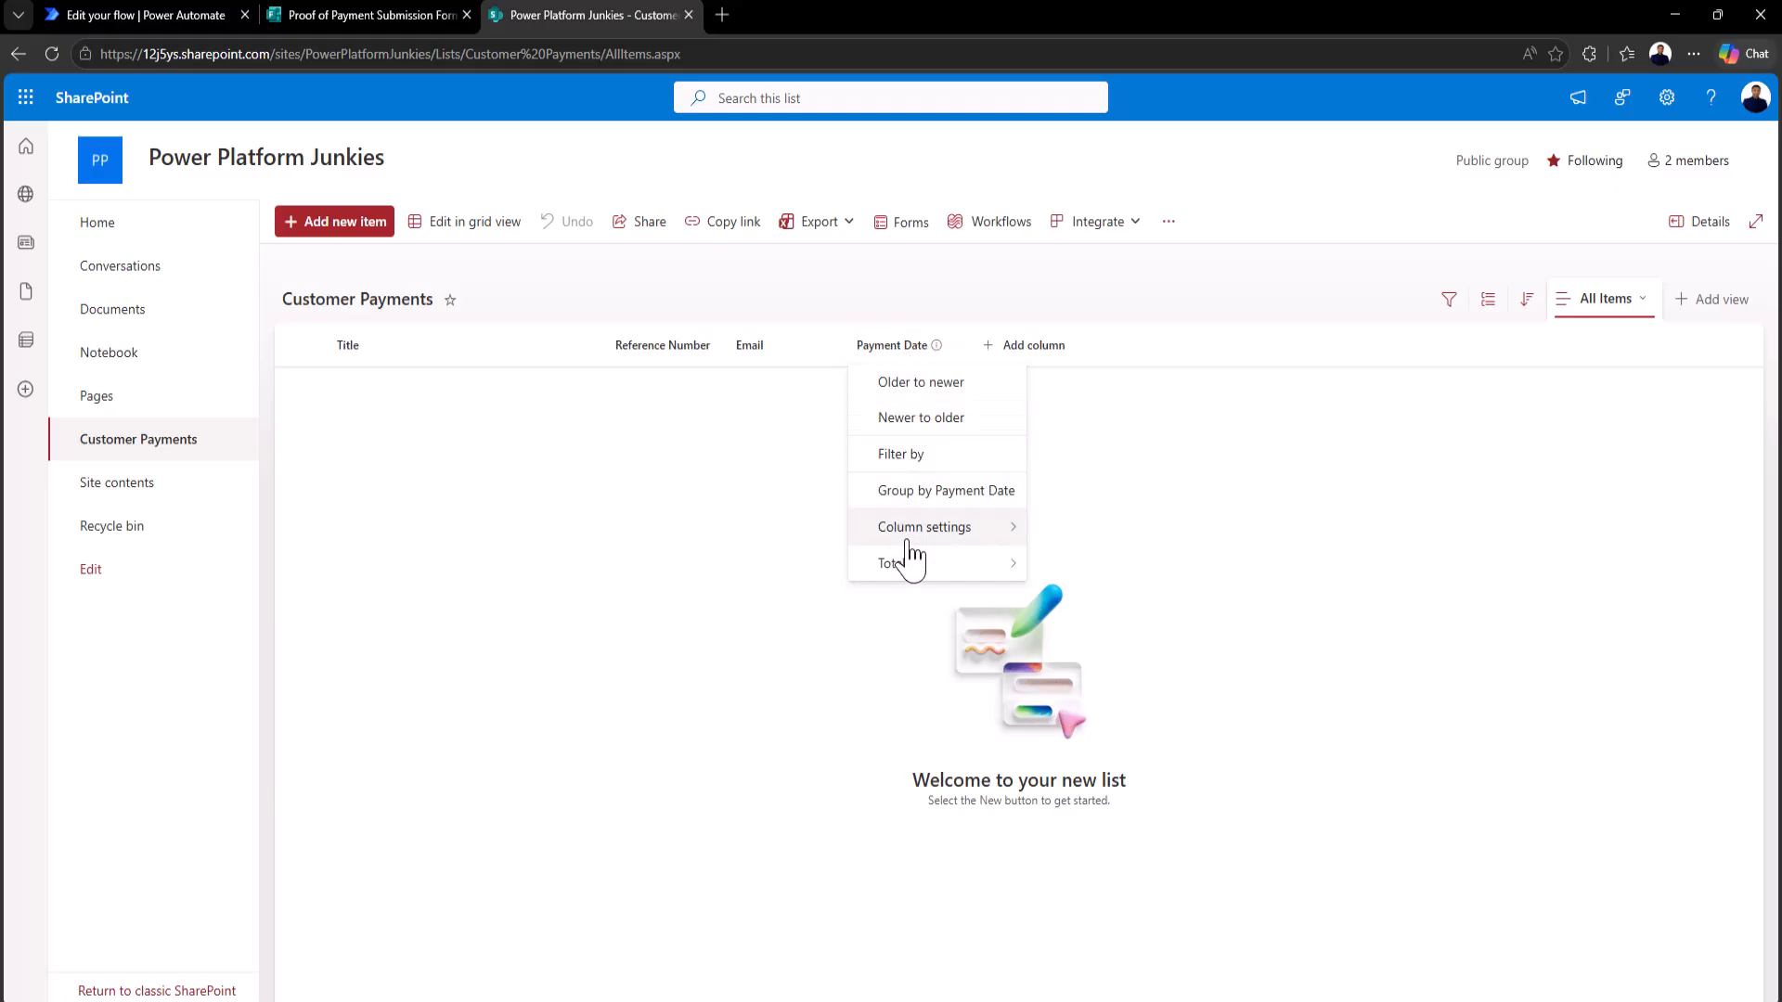
Step: Use Show/hide columns to tick Attachments and apply it to the list view
{"action": "mouse_move", "coordinate": [933, 539]}
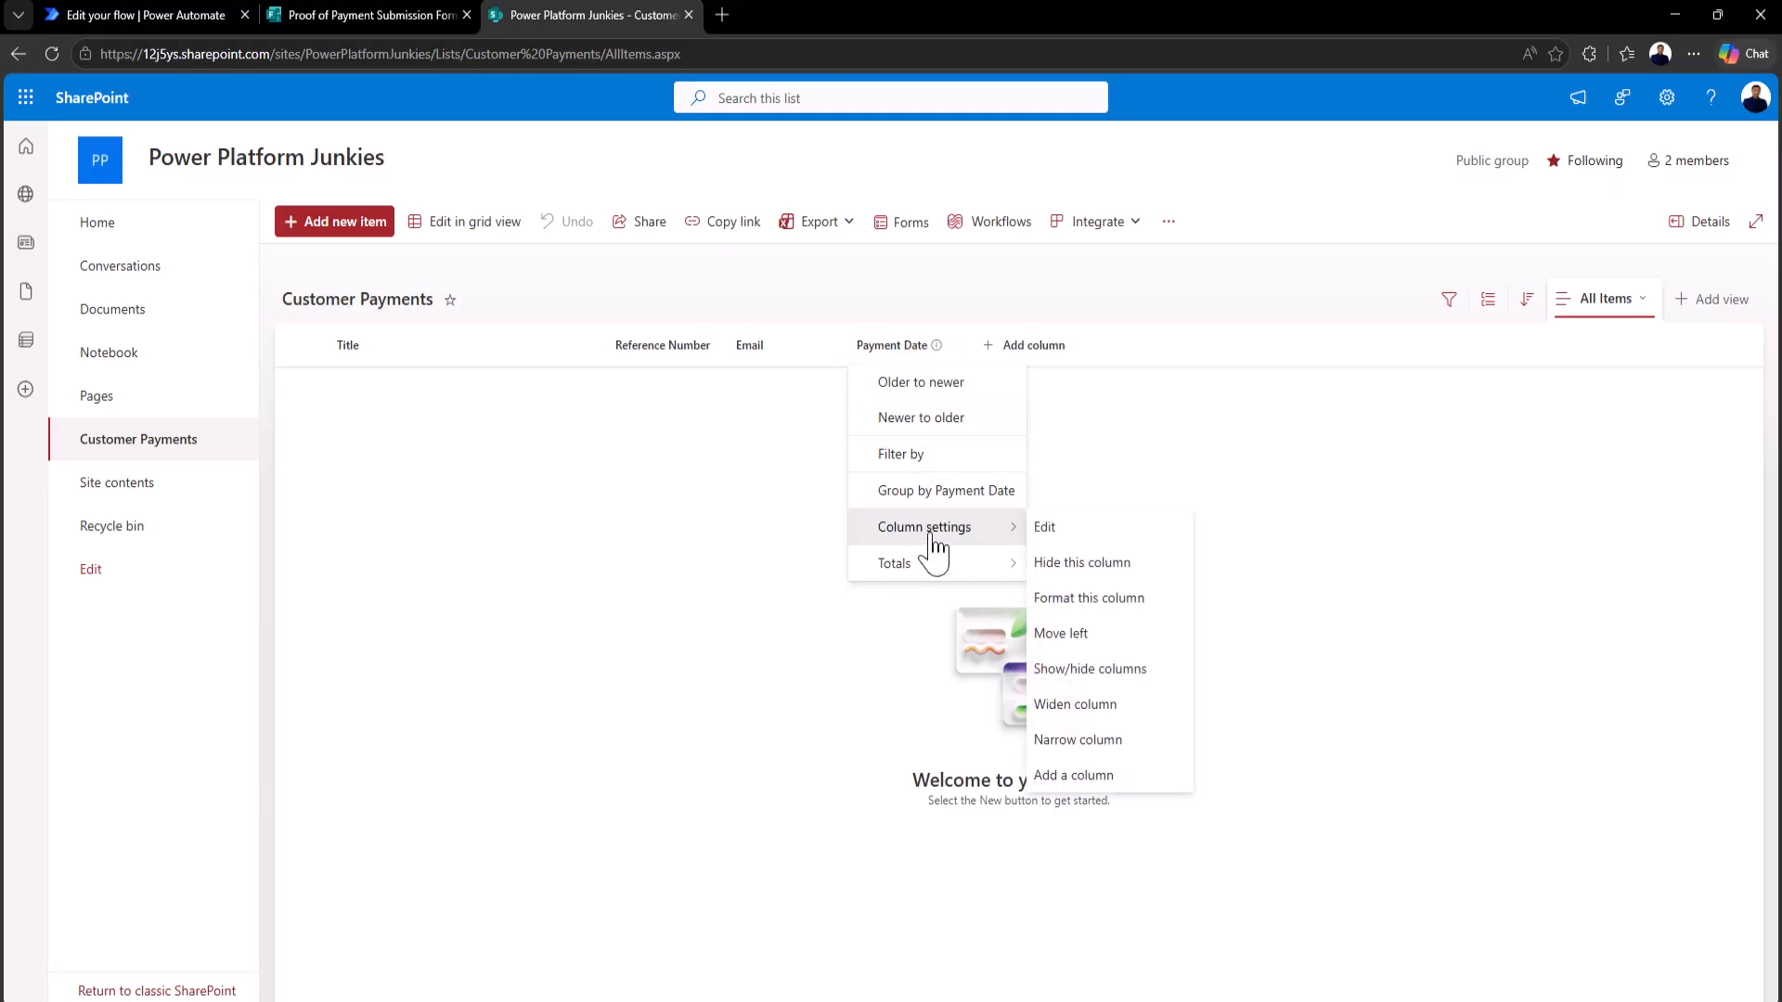
{"action": "left_click", "coordinate": [1079, 670]}
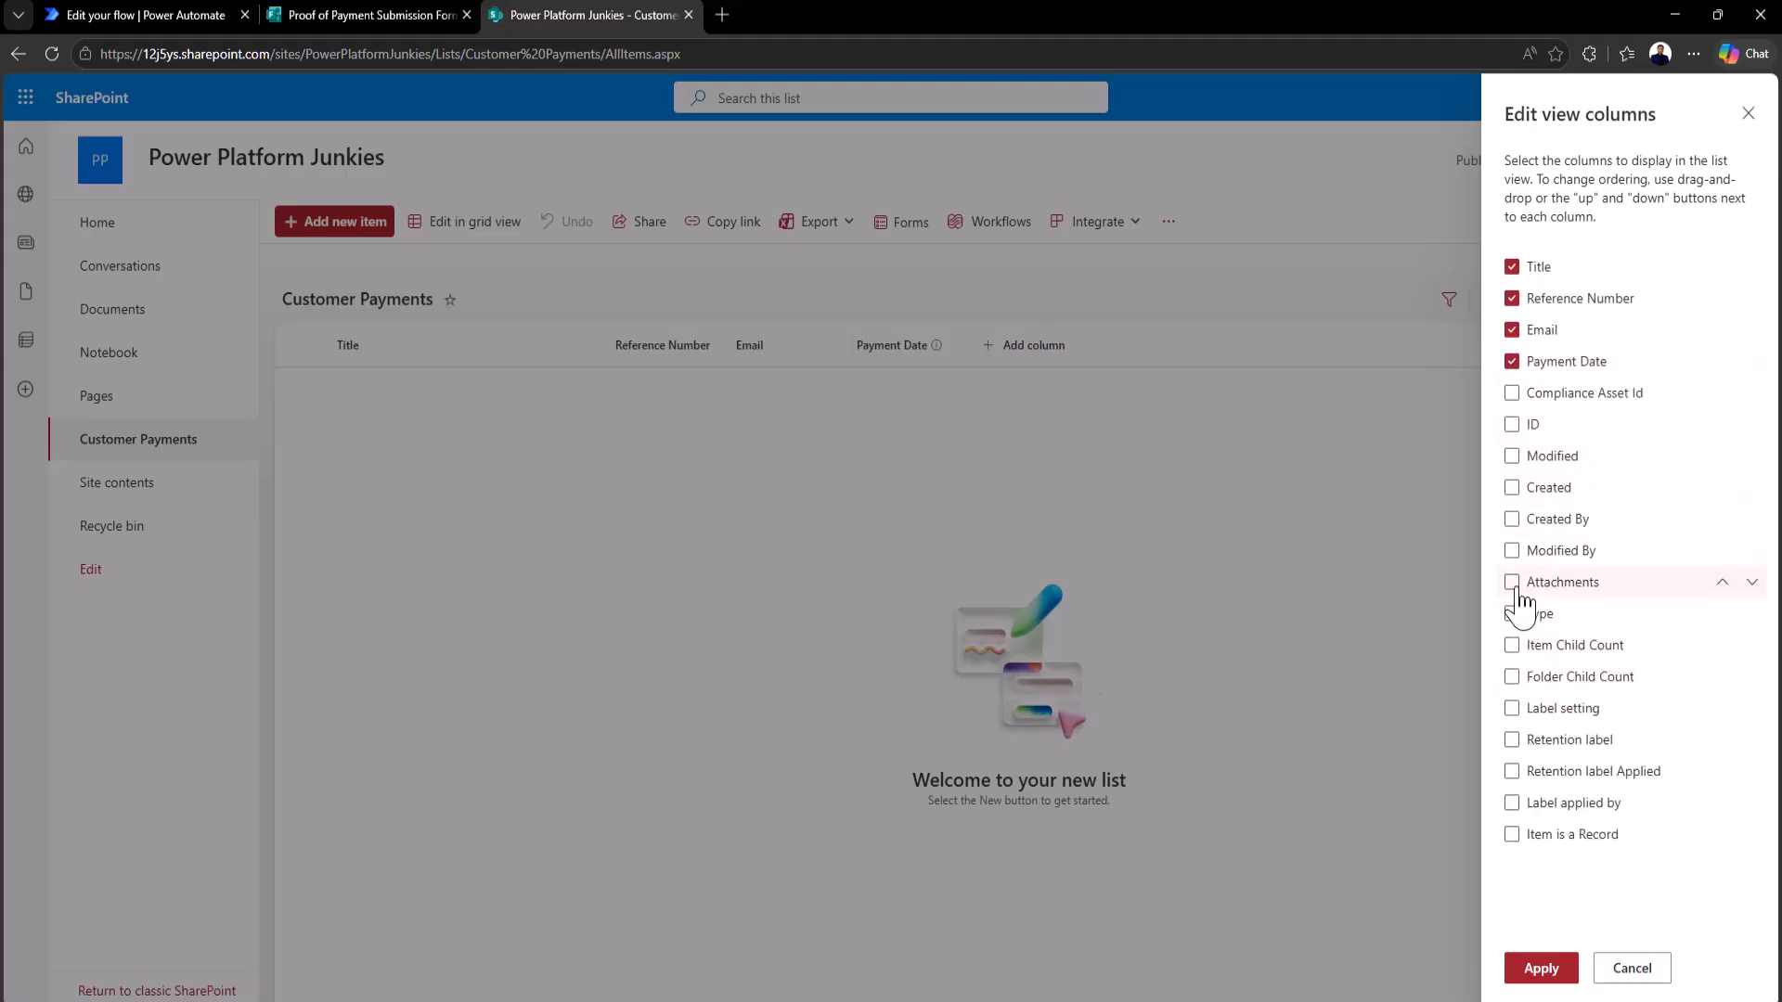
{"action": "left_click", "coordinate": [1513, 583]}
{"action": "left_click", "coordinate": [1541, 968]}
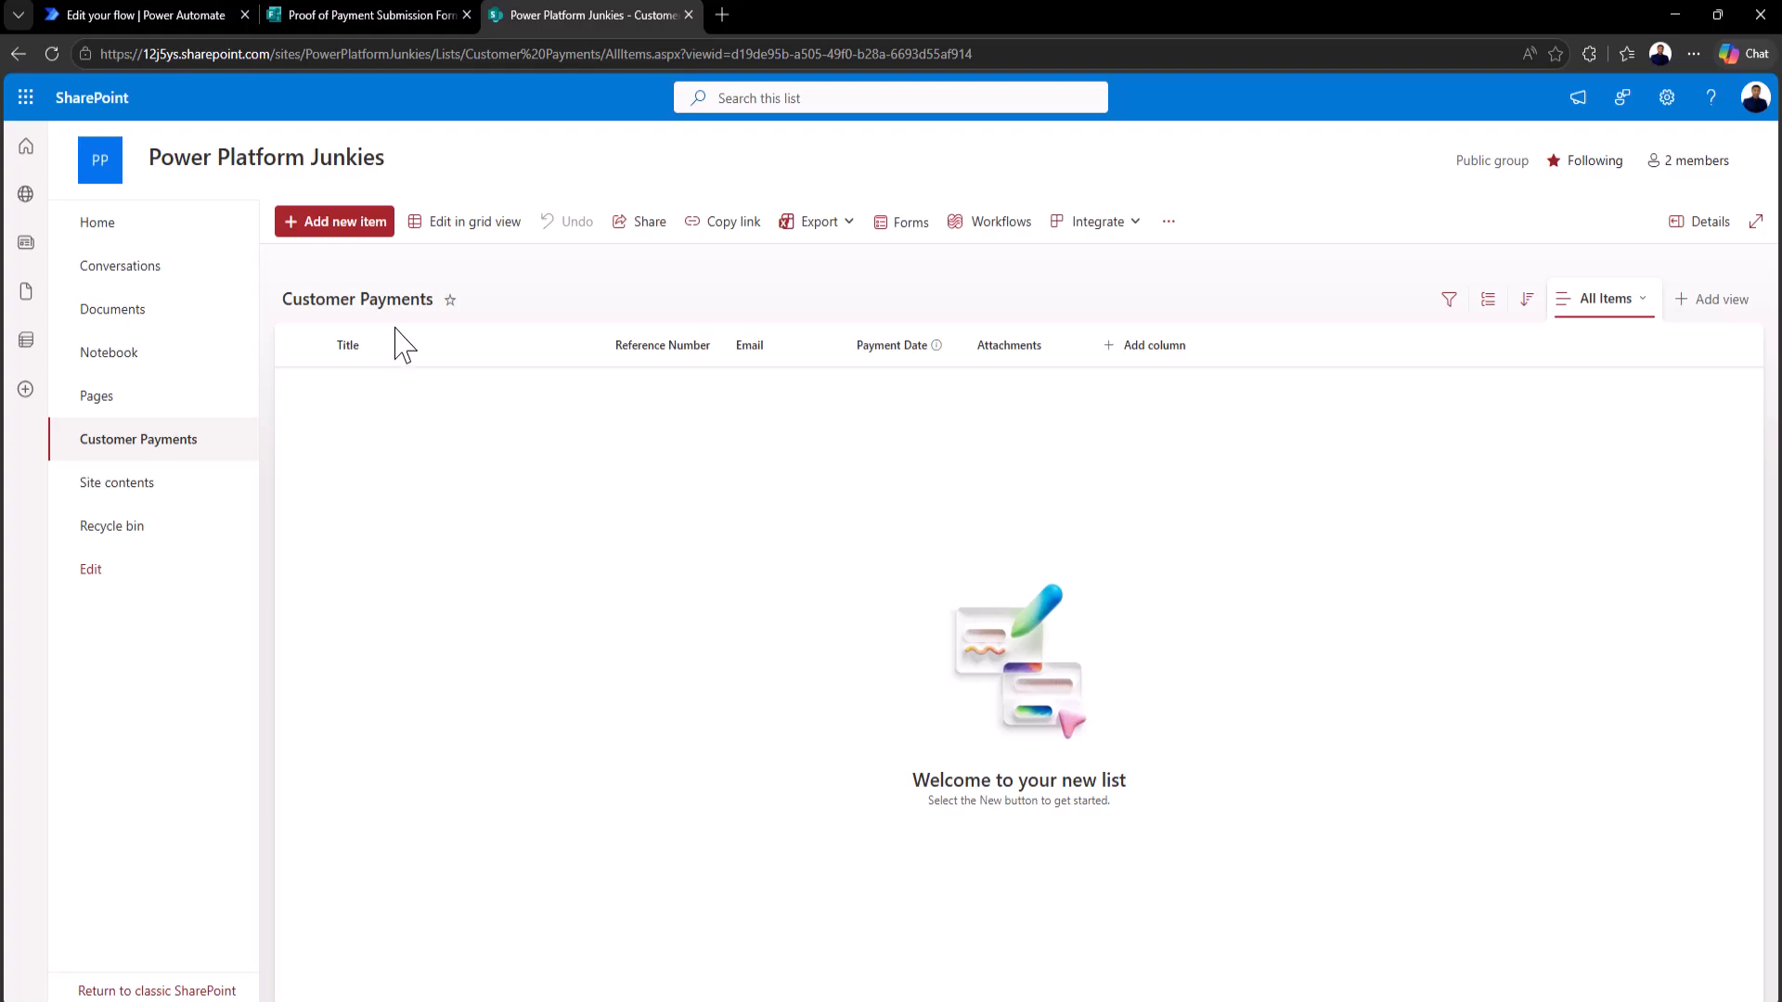
Step: In the flow, add a Microsoft Forms Get response details action after the trigger
{"action": "left_click", "coordinate": [156, 17]}
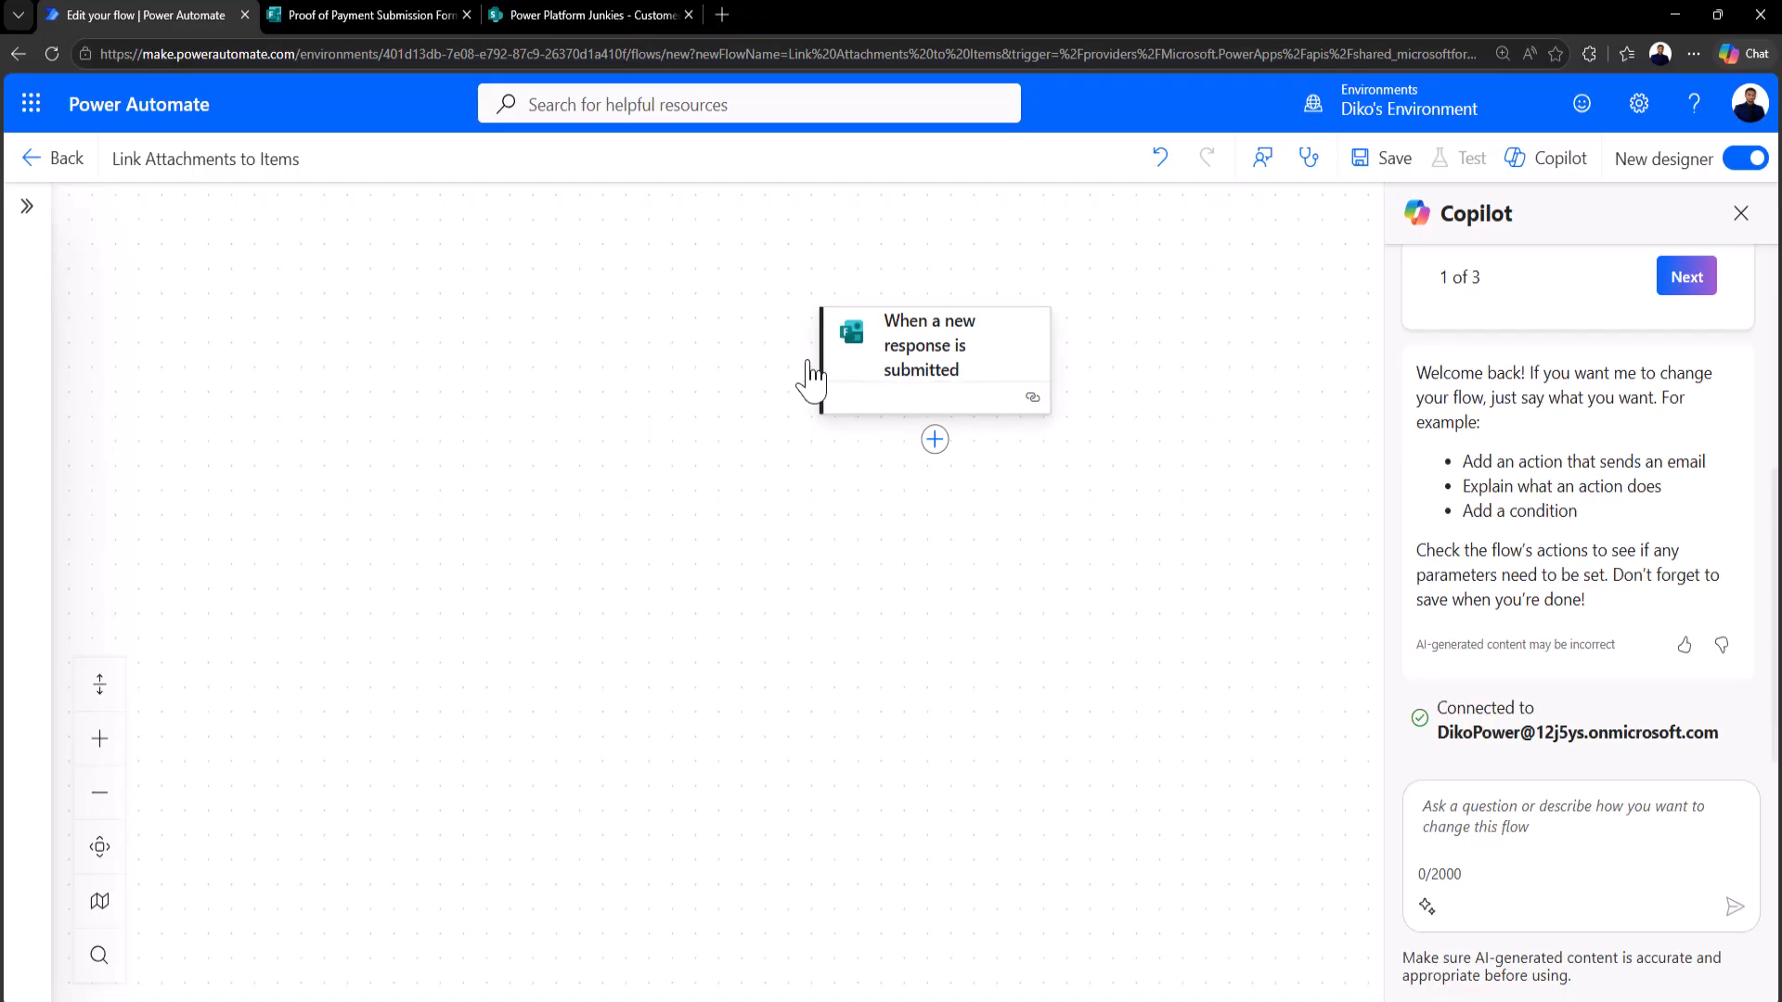
{"action": "left_click", "coordinate": [960, 357]}
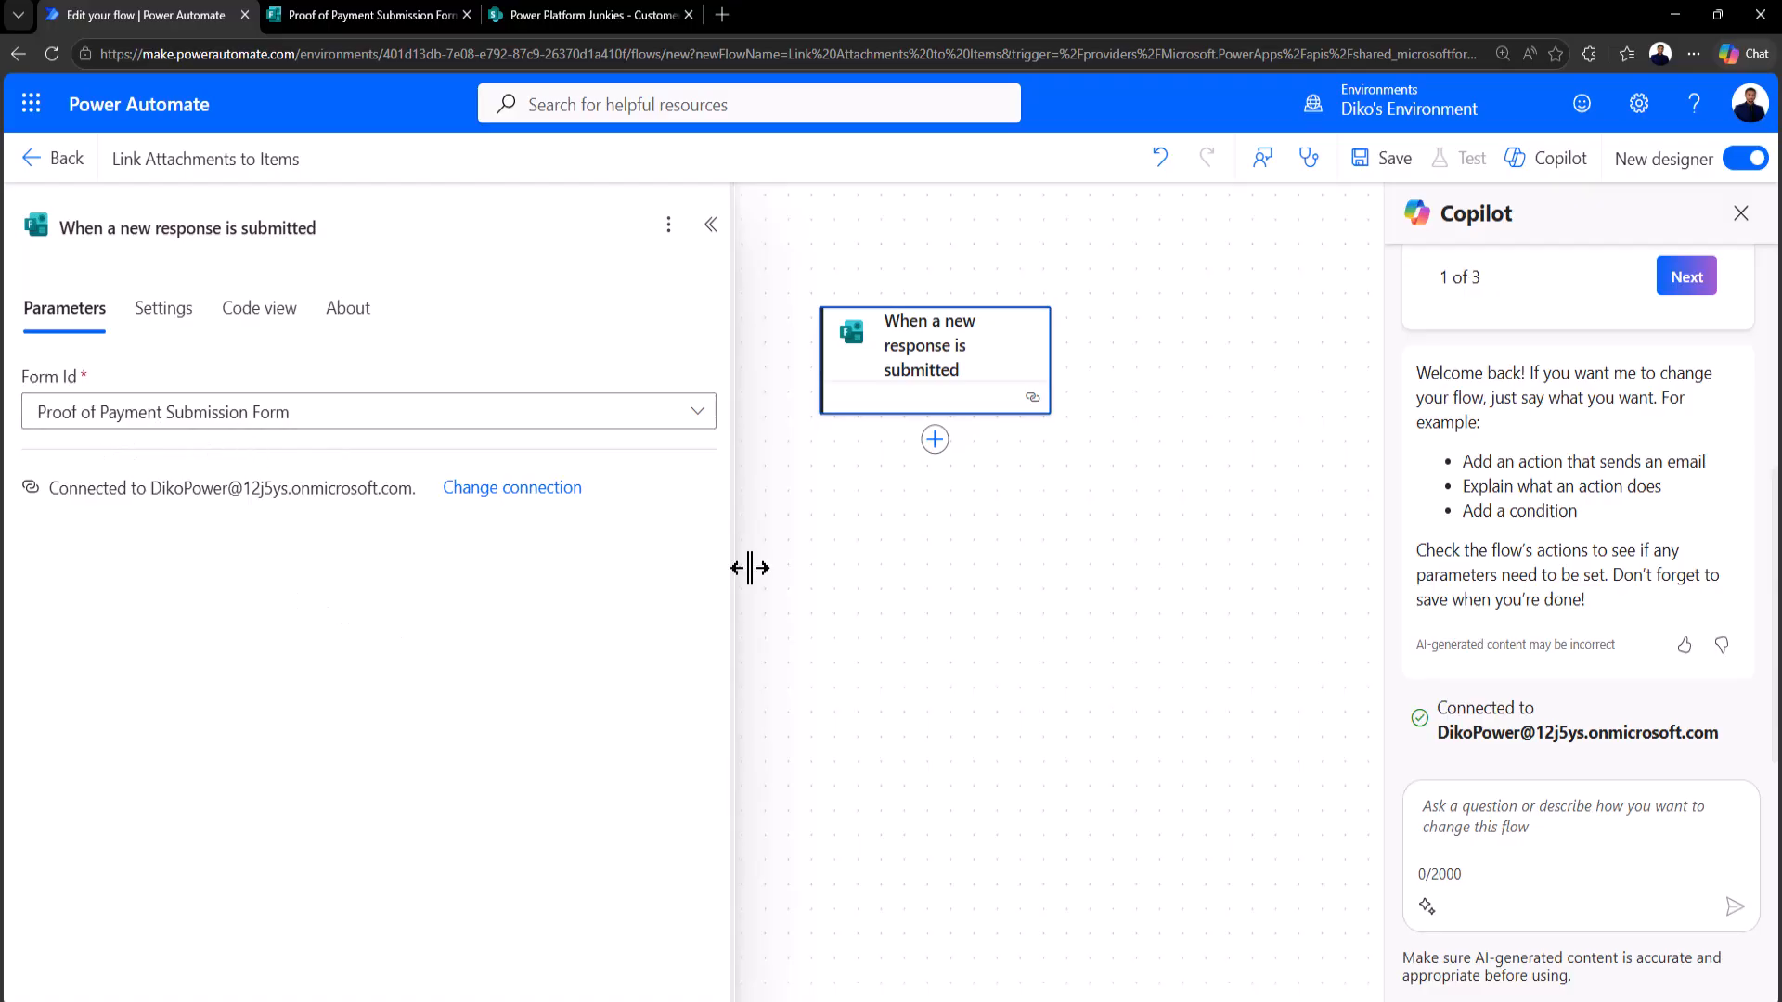
{"action": "left_click", "coordinate": [935, 442]}
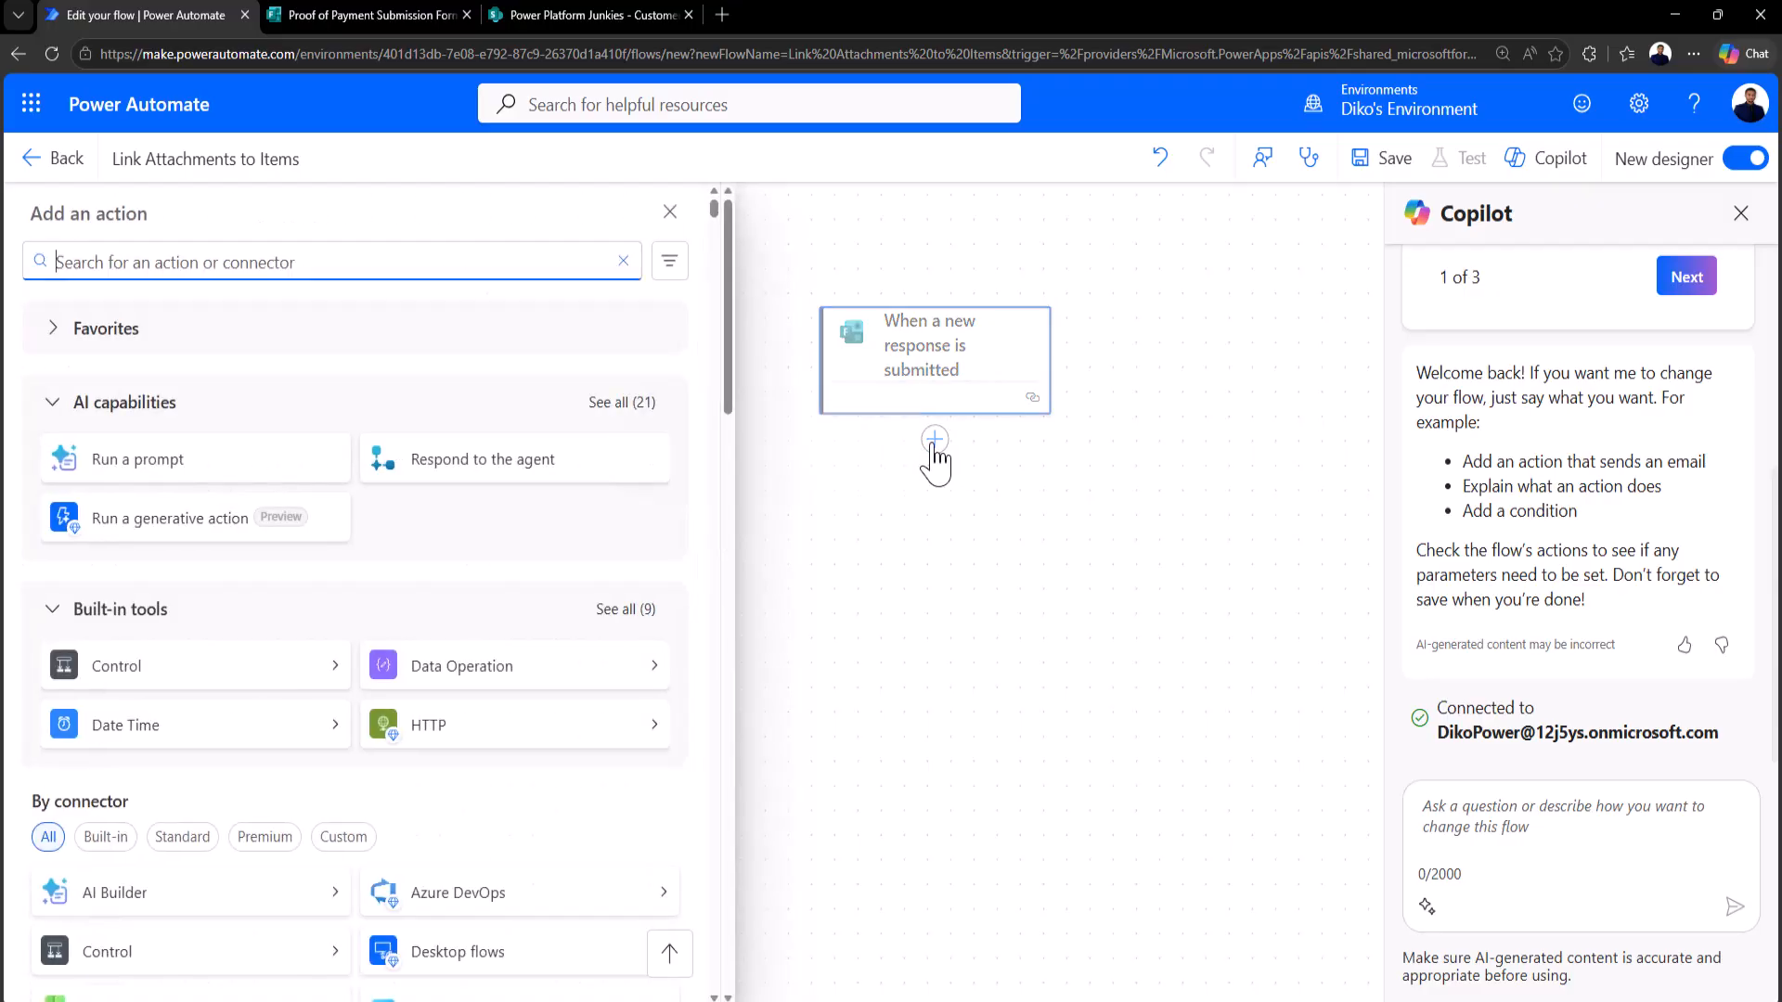
{"action": "scroll", "coordinate": [517, 789], "scroll_direction": "down", "scroll_amount": 2}
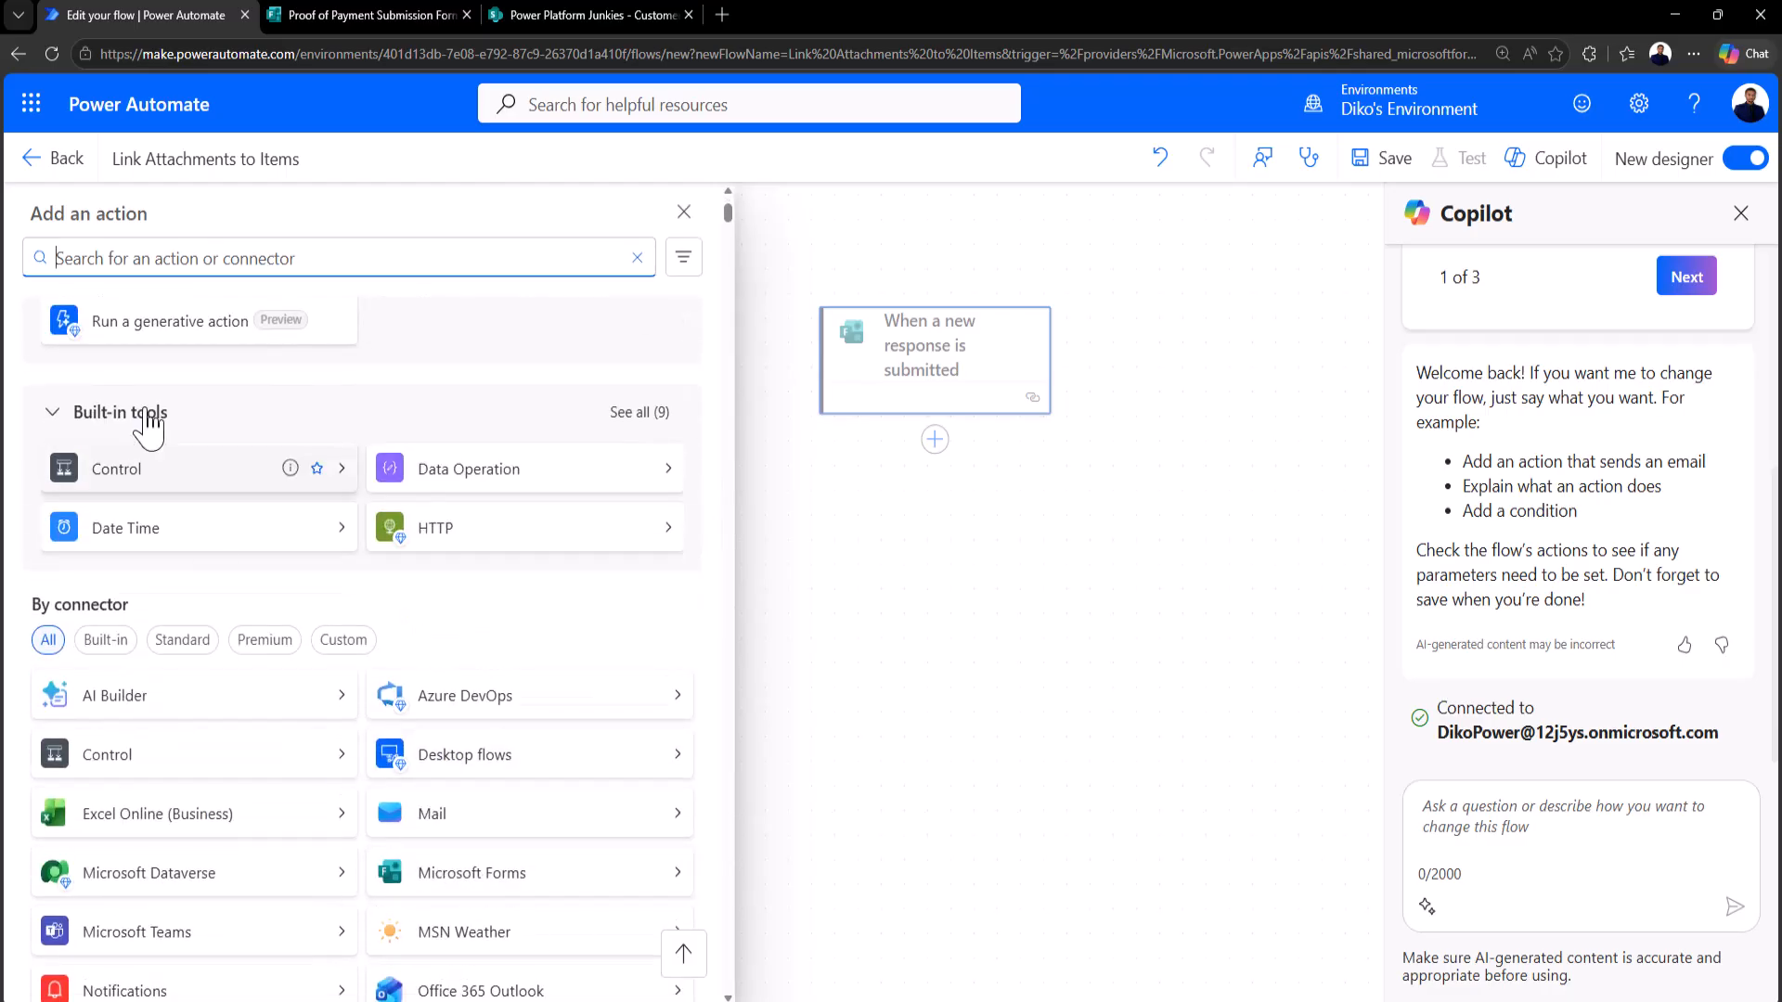
{"action": "left_click", "coordinate": [485, 893]}
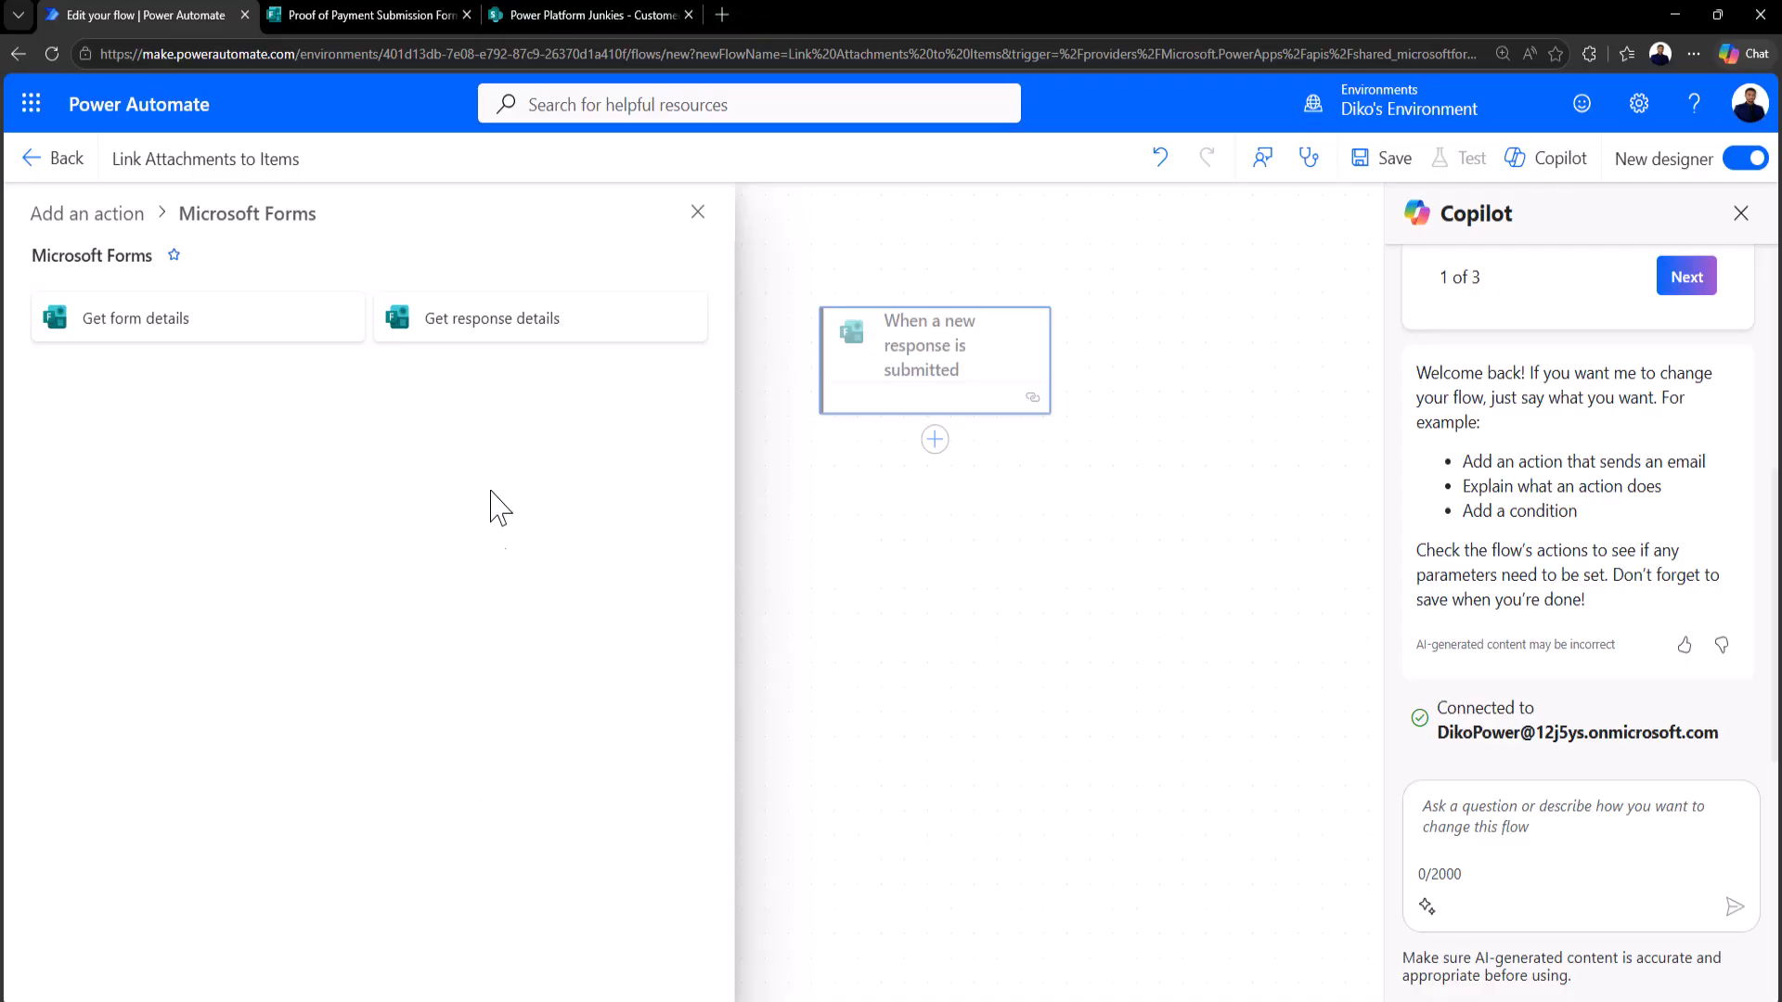
{"action": "left_click", "coordinate": [498, 336]}
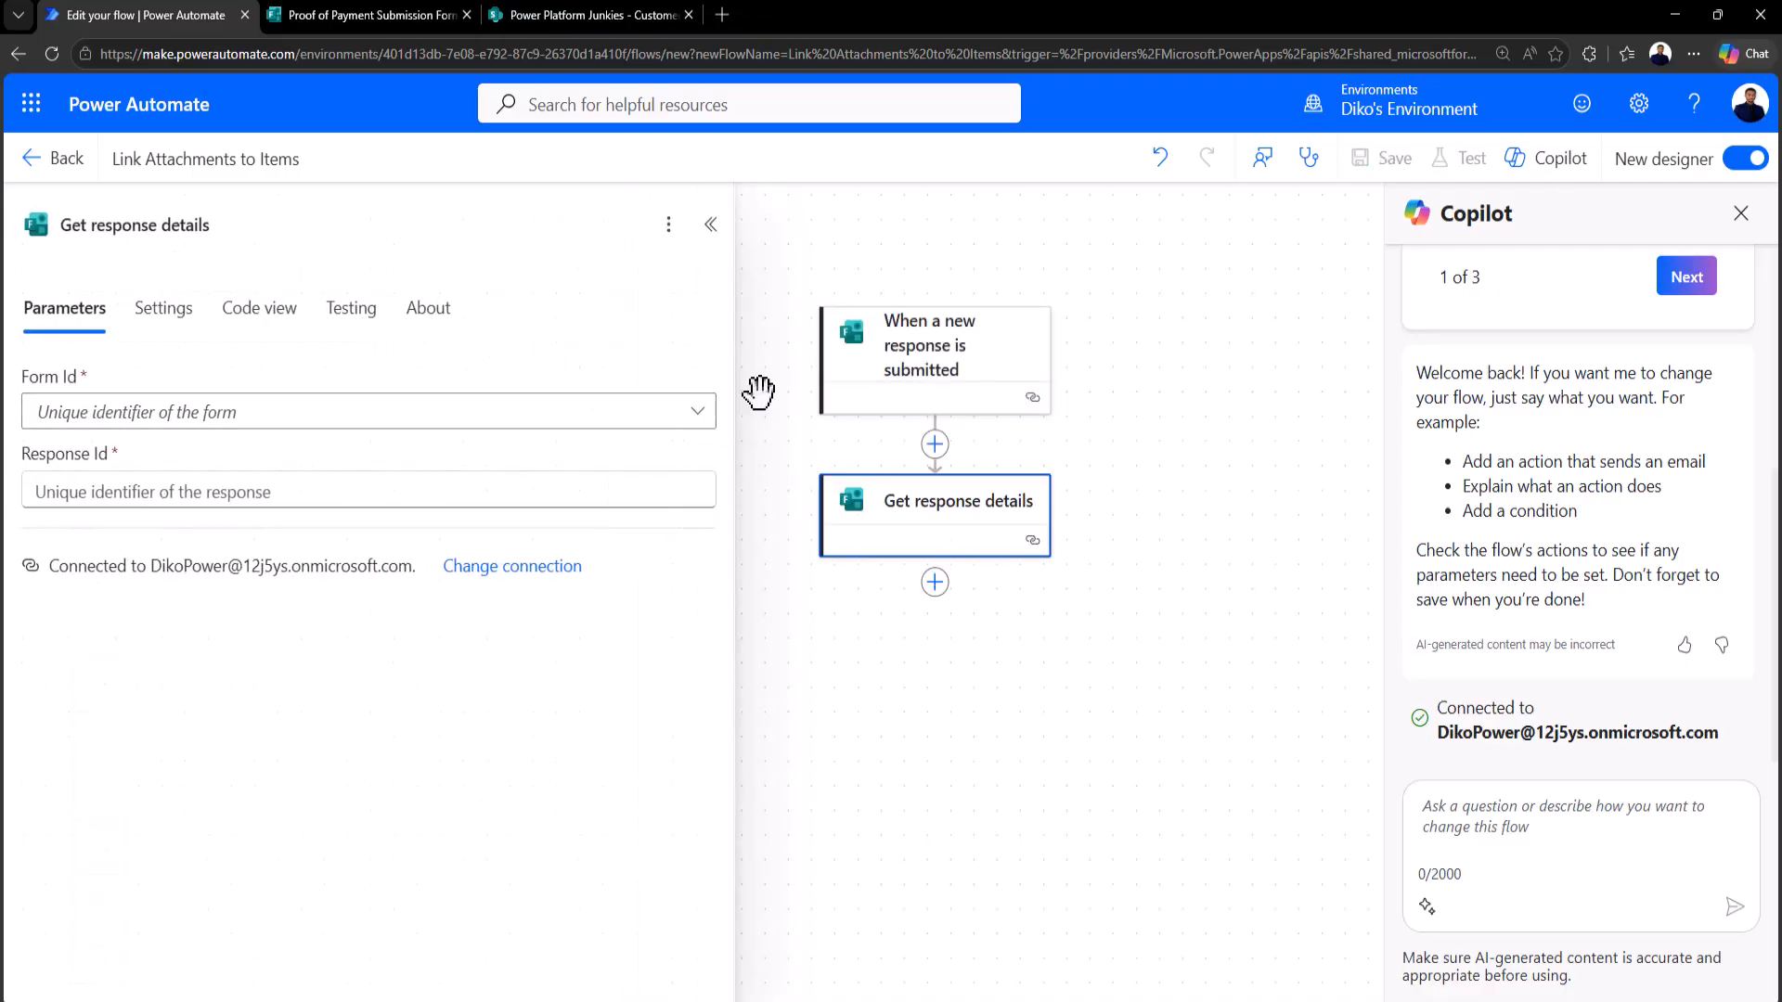
Step: Set Form Id to Proof of Payment Submission Form and Response Id to the trigger's Response Id
{"action": "left_click", "coordinate": [703, 418]}
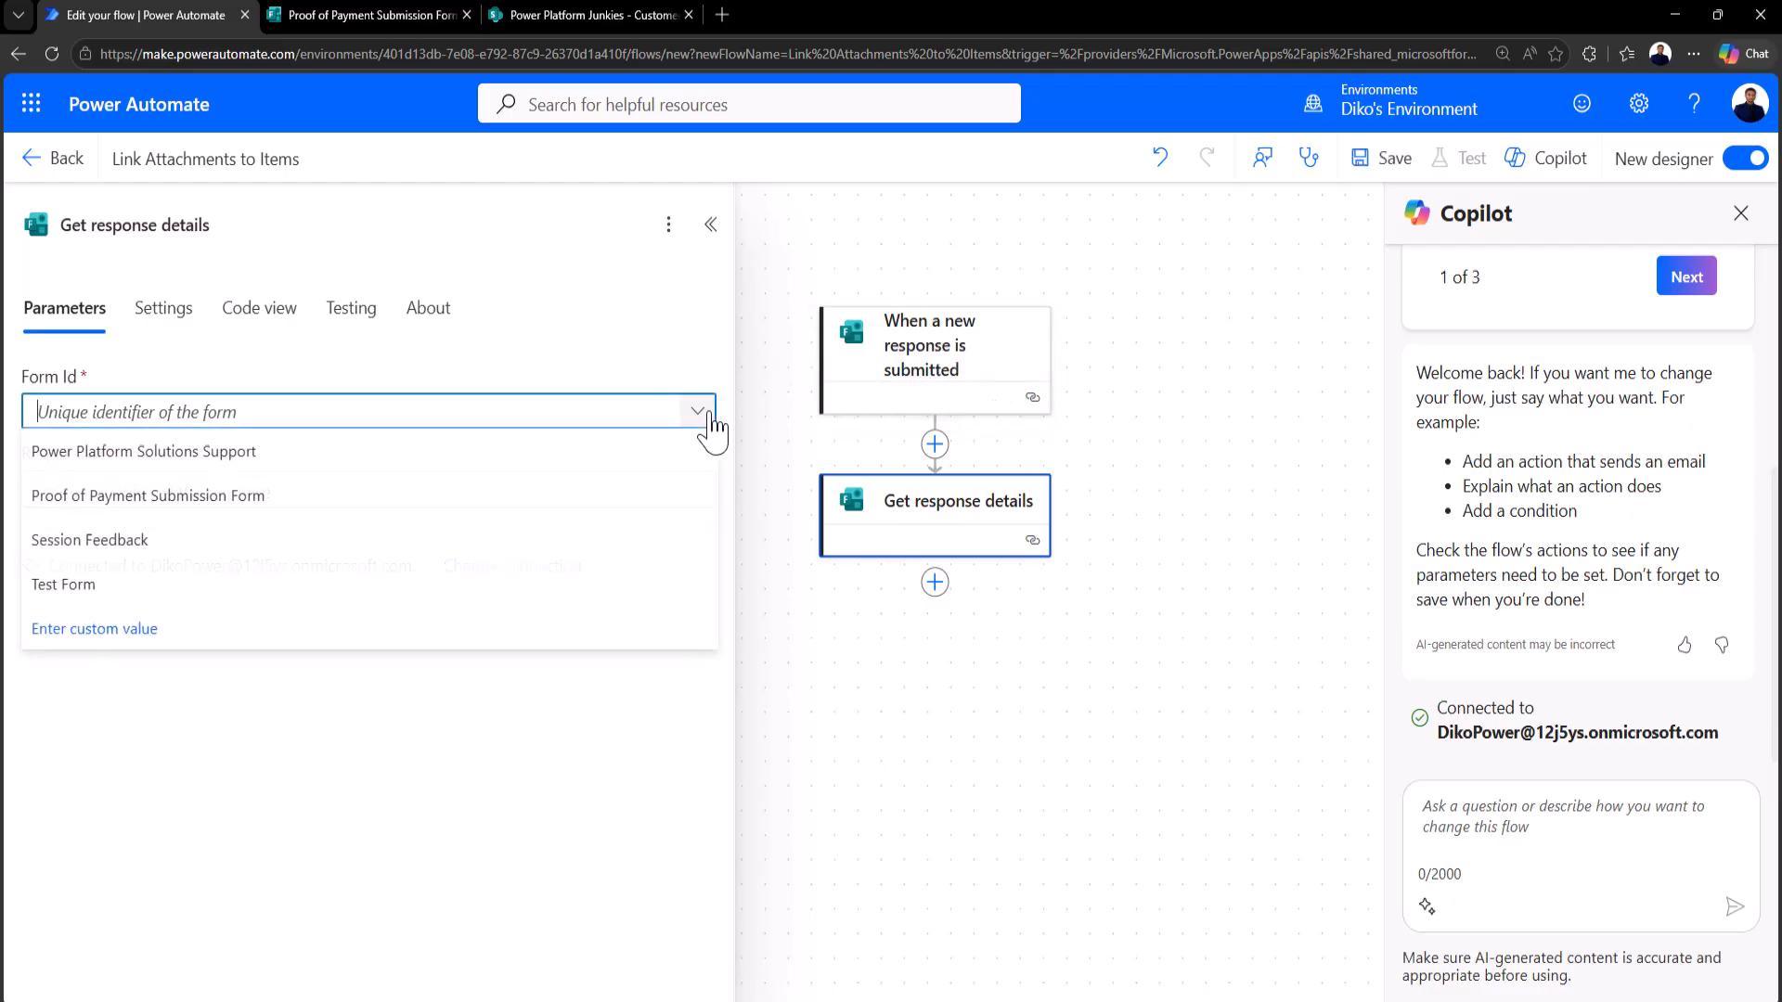
{"action": "left_click", "coordinate": [176, 510]}
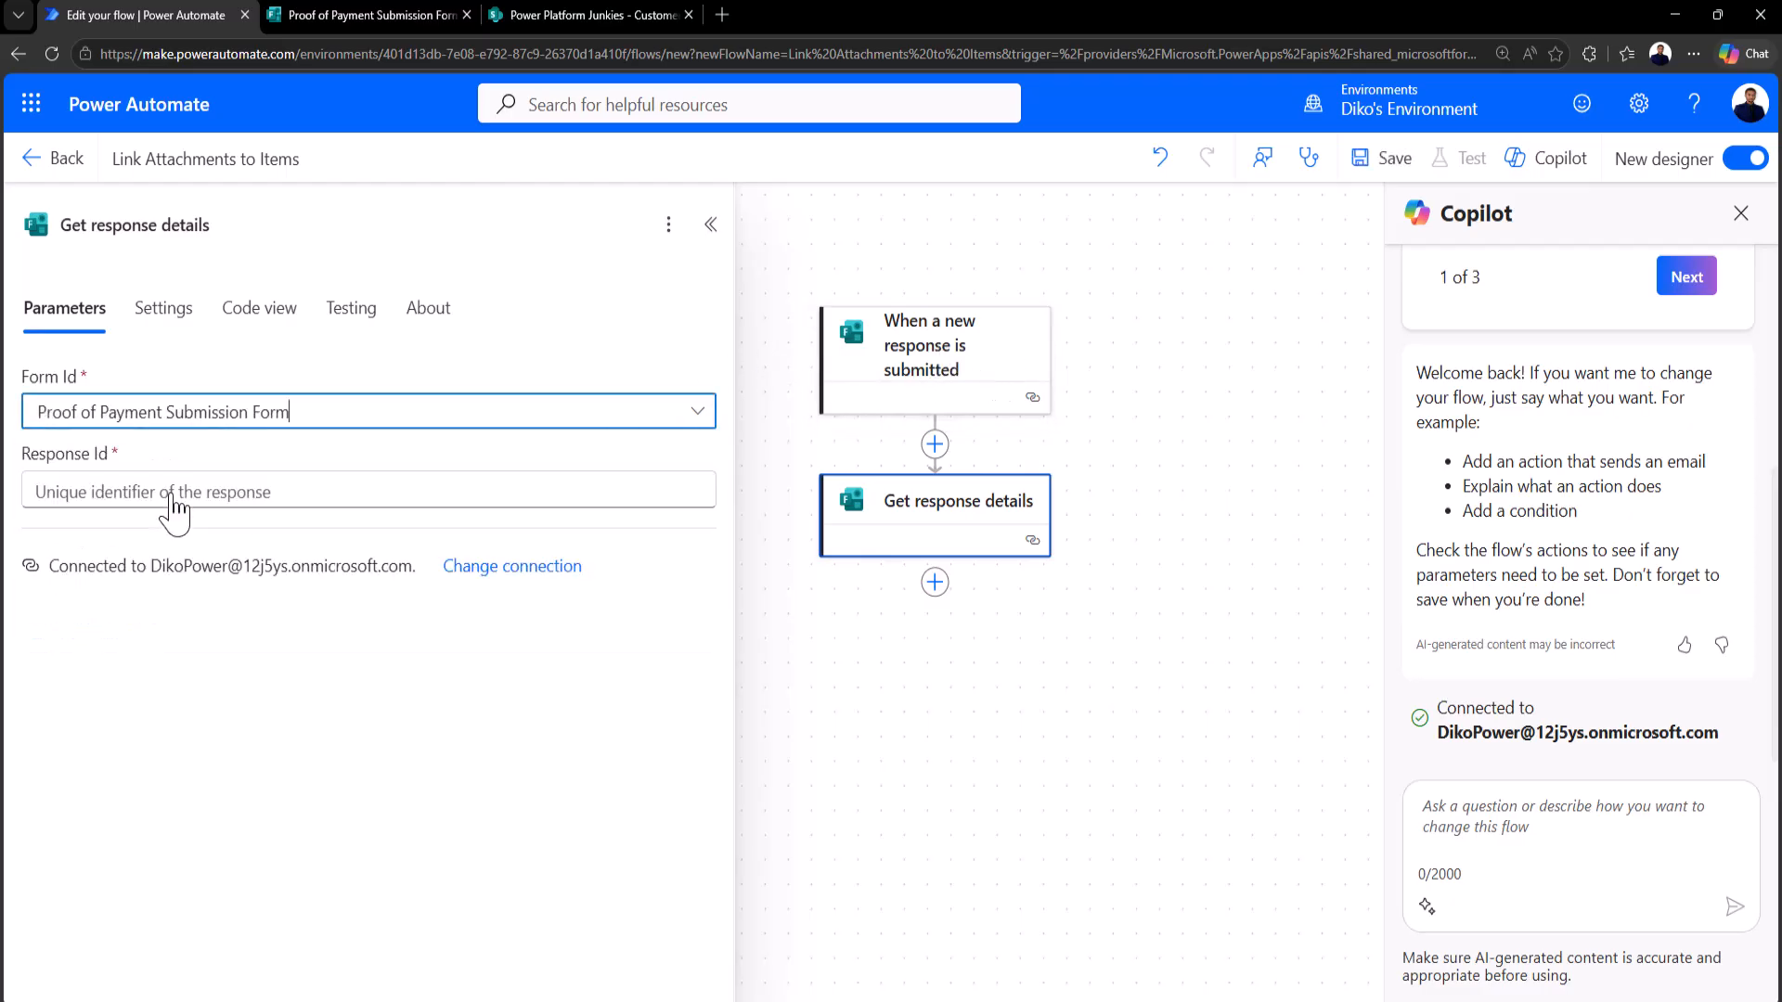
{"action": "left_click", "coordinate": [389, 493]}
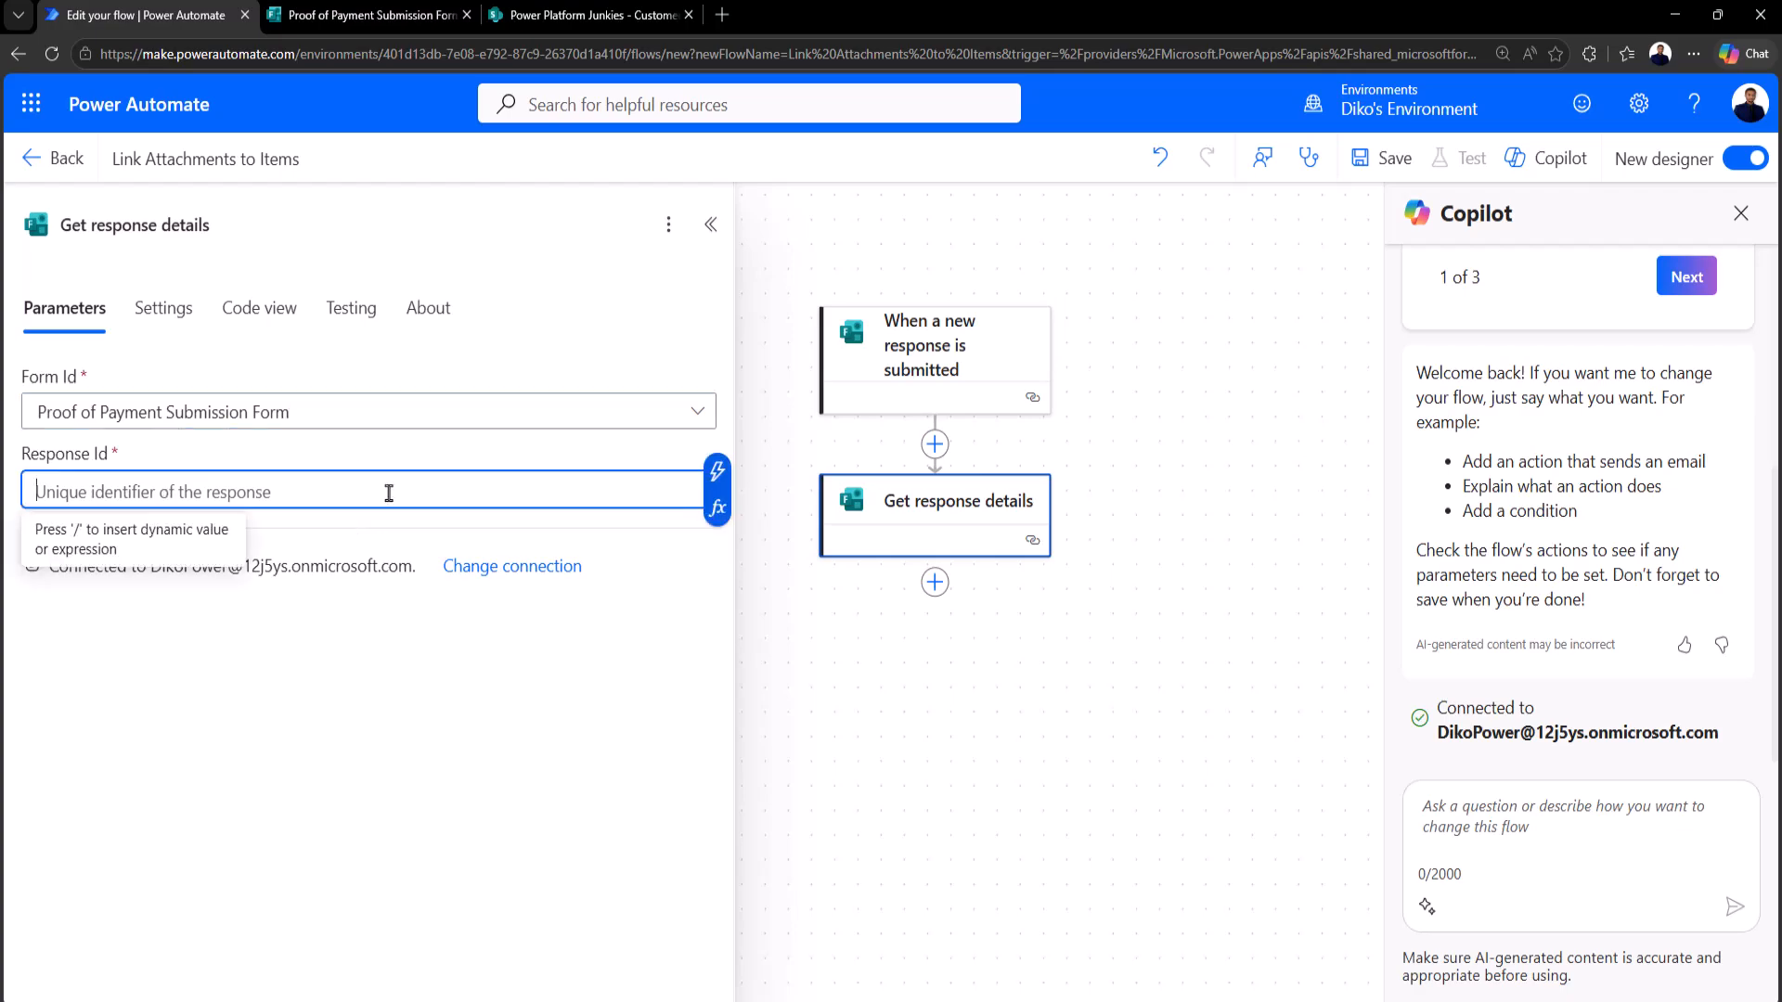
{"action": "left_click", "coordinate": [713, 478]}
{"action": "left_click", "coordinate": [846, 401]}
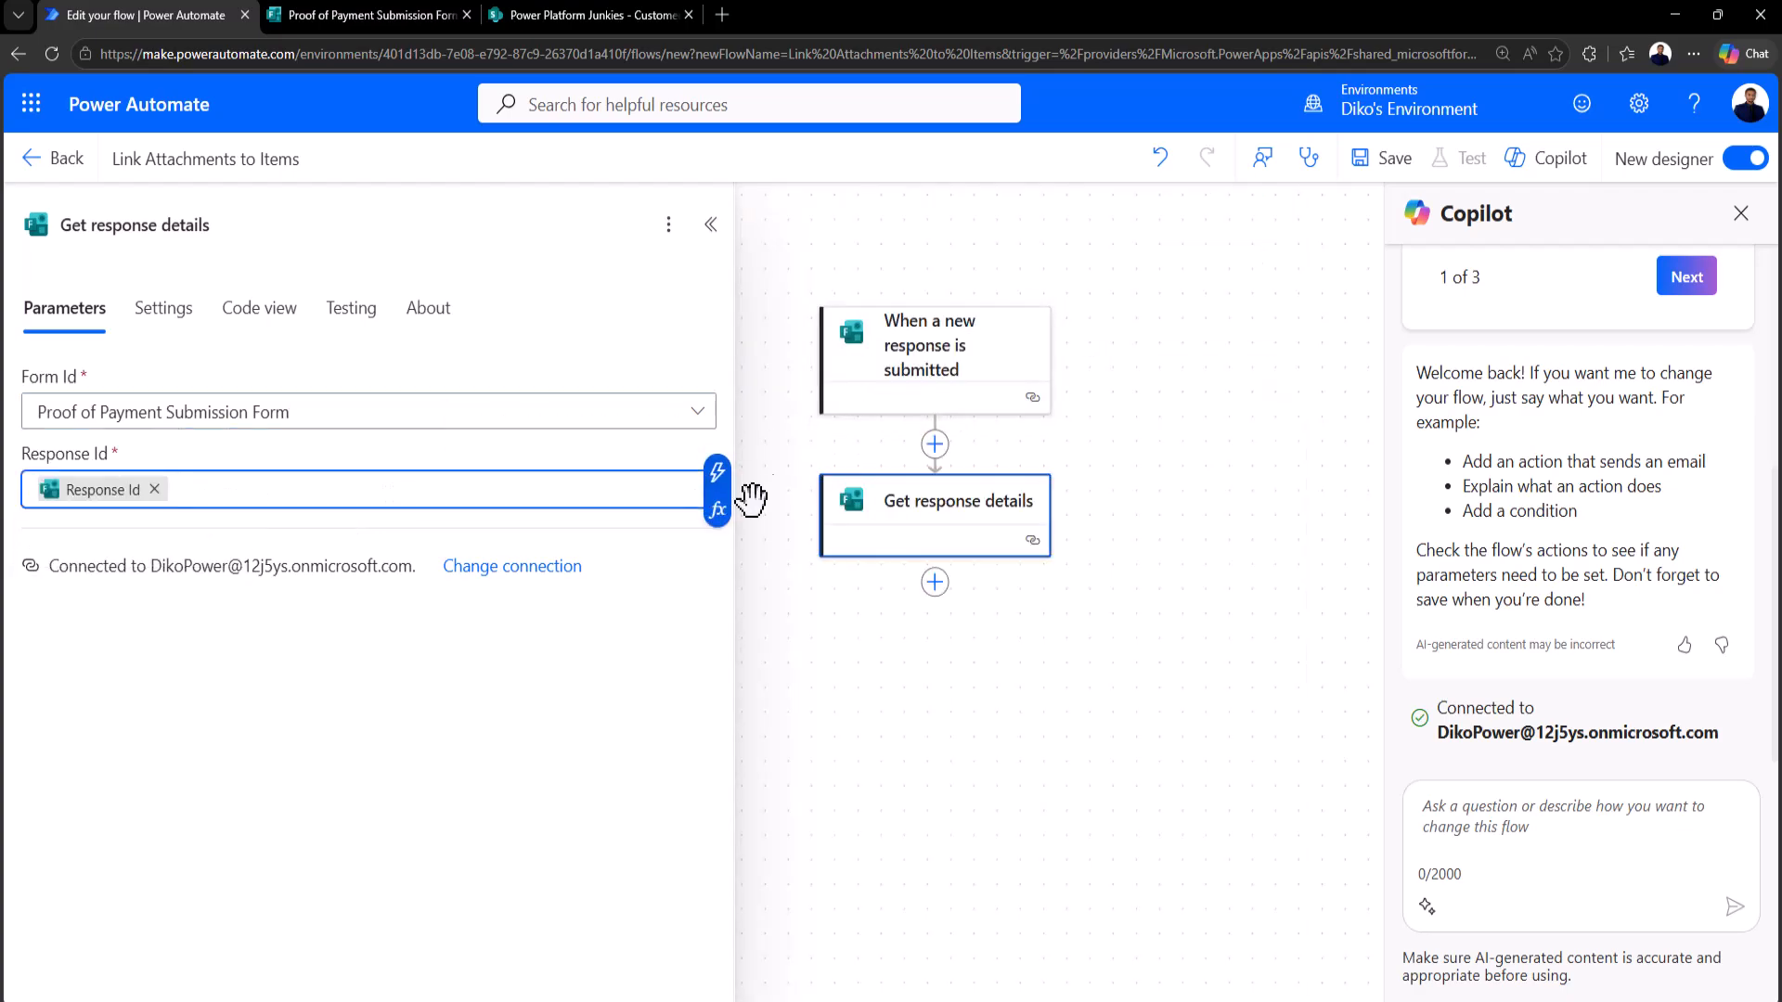
{"action": "left_click", "coordinate": [533, 807]}
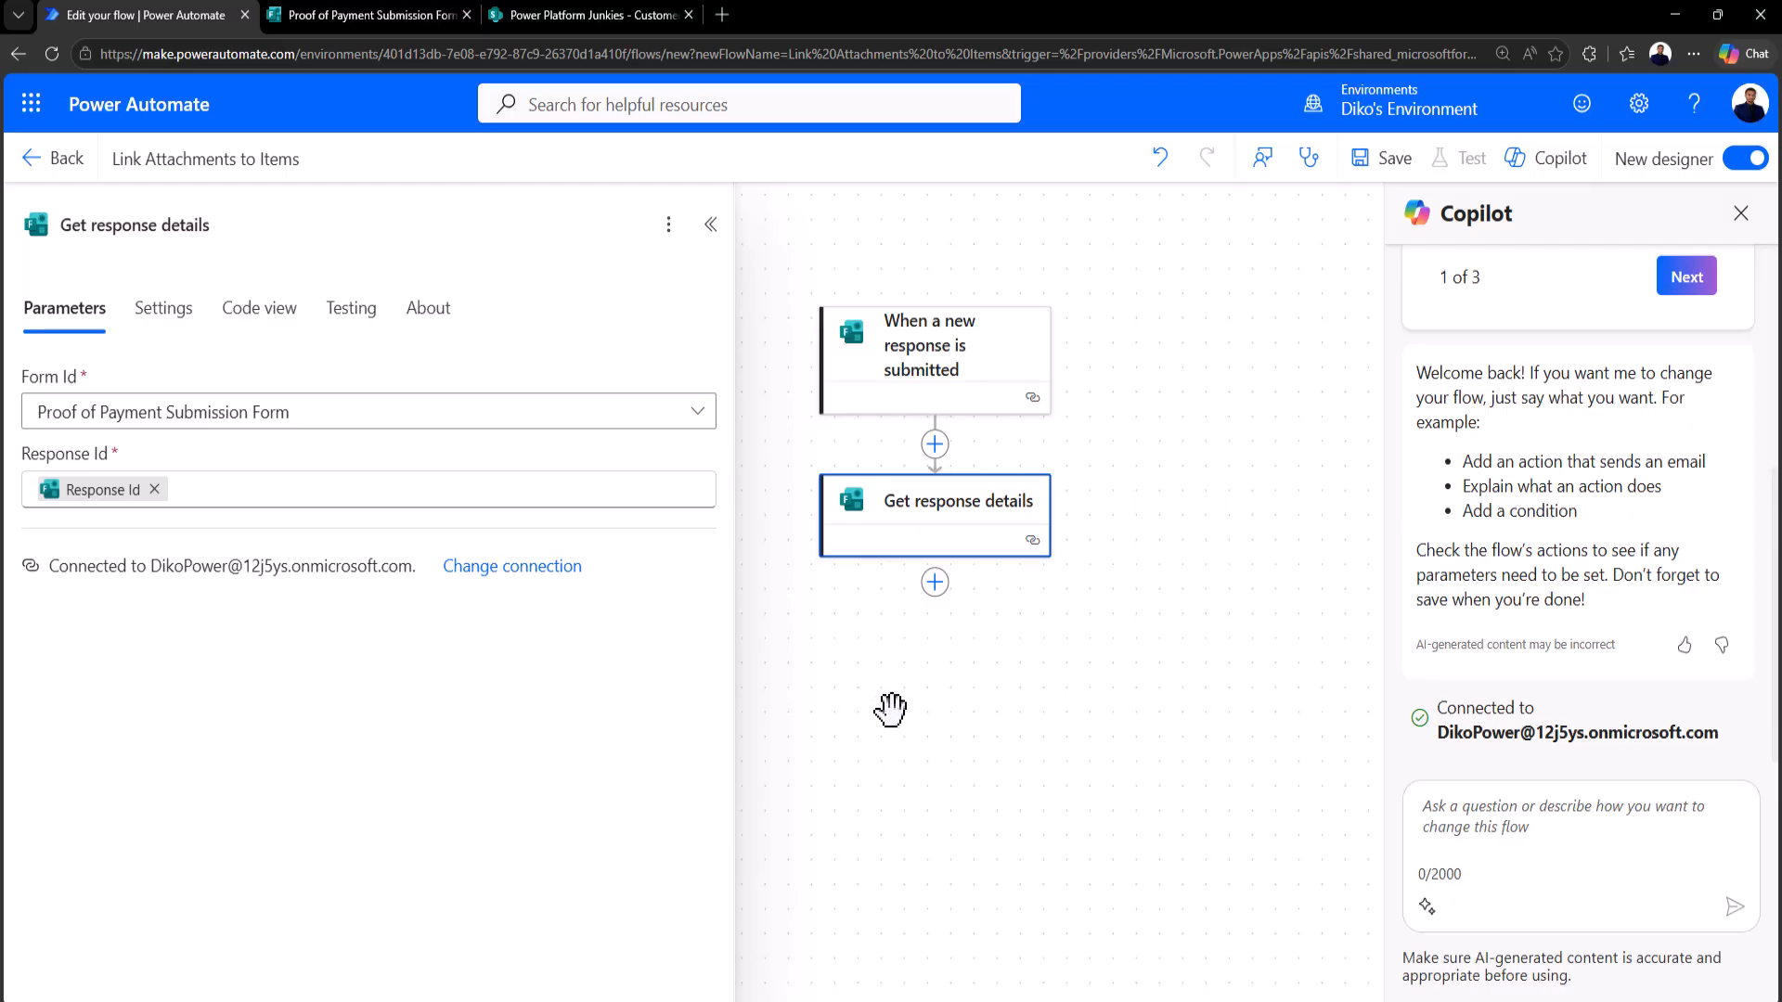
Step: Search for 'create item' and add the SharePoint Create item action after Get response details
{"action": "left_click", "coordinate": [935, 582]}
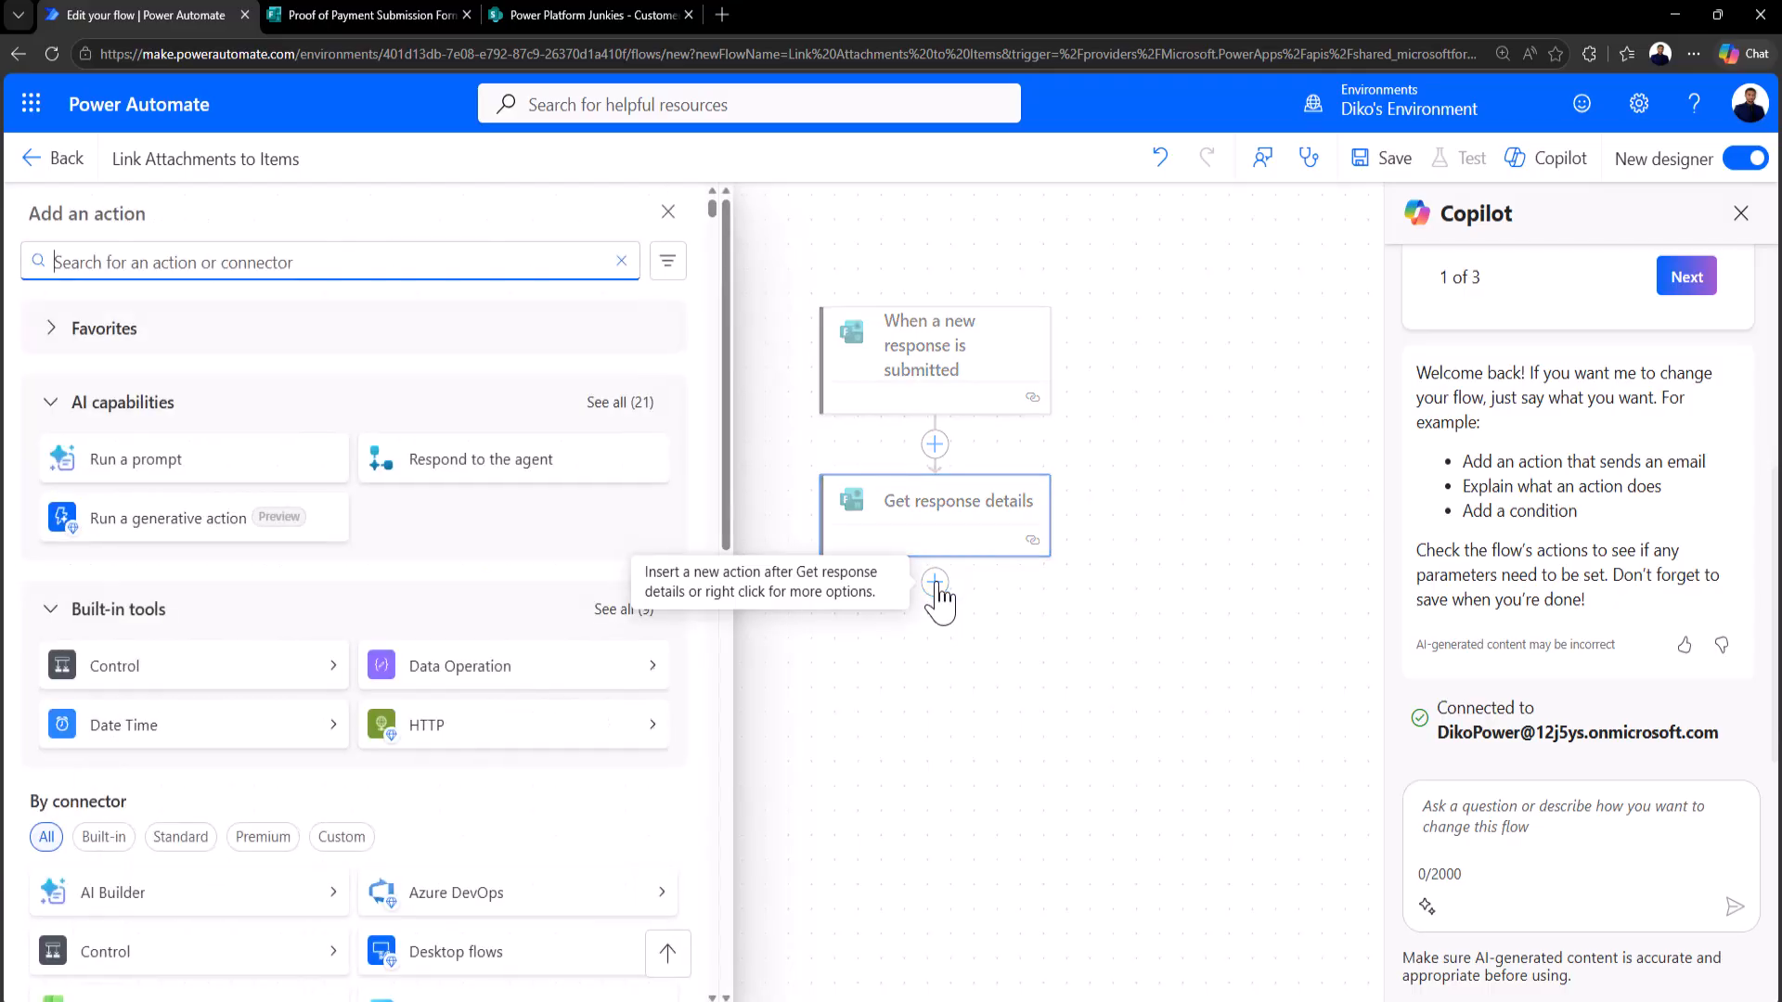
{"action": "type", "text": "create item"}
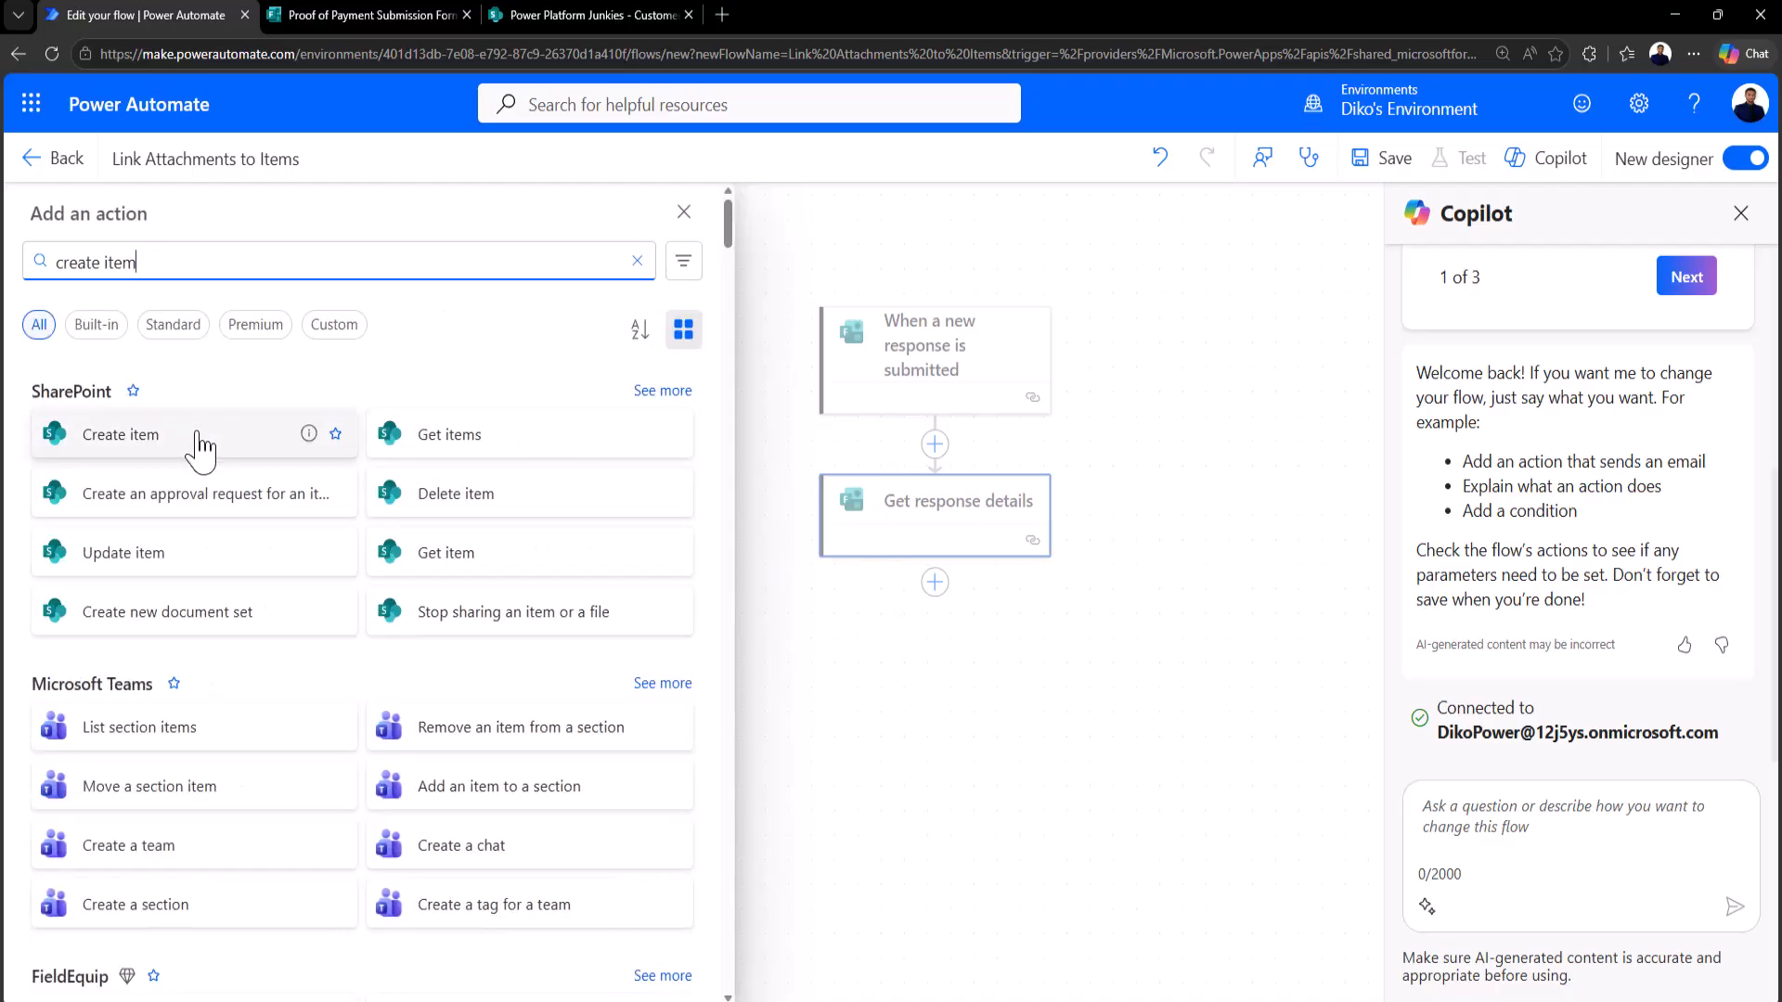
{"action": "left_click", "coordinate": [153, 440]}
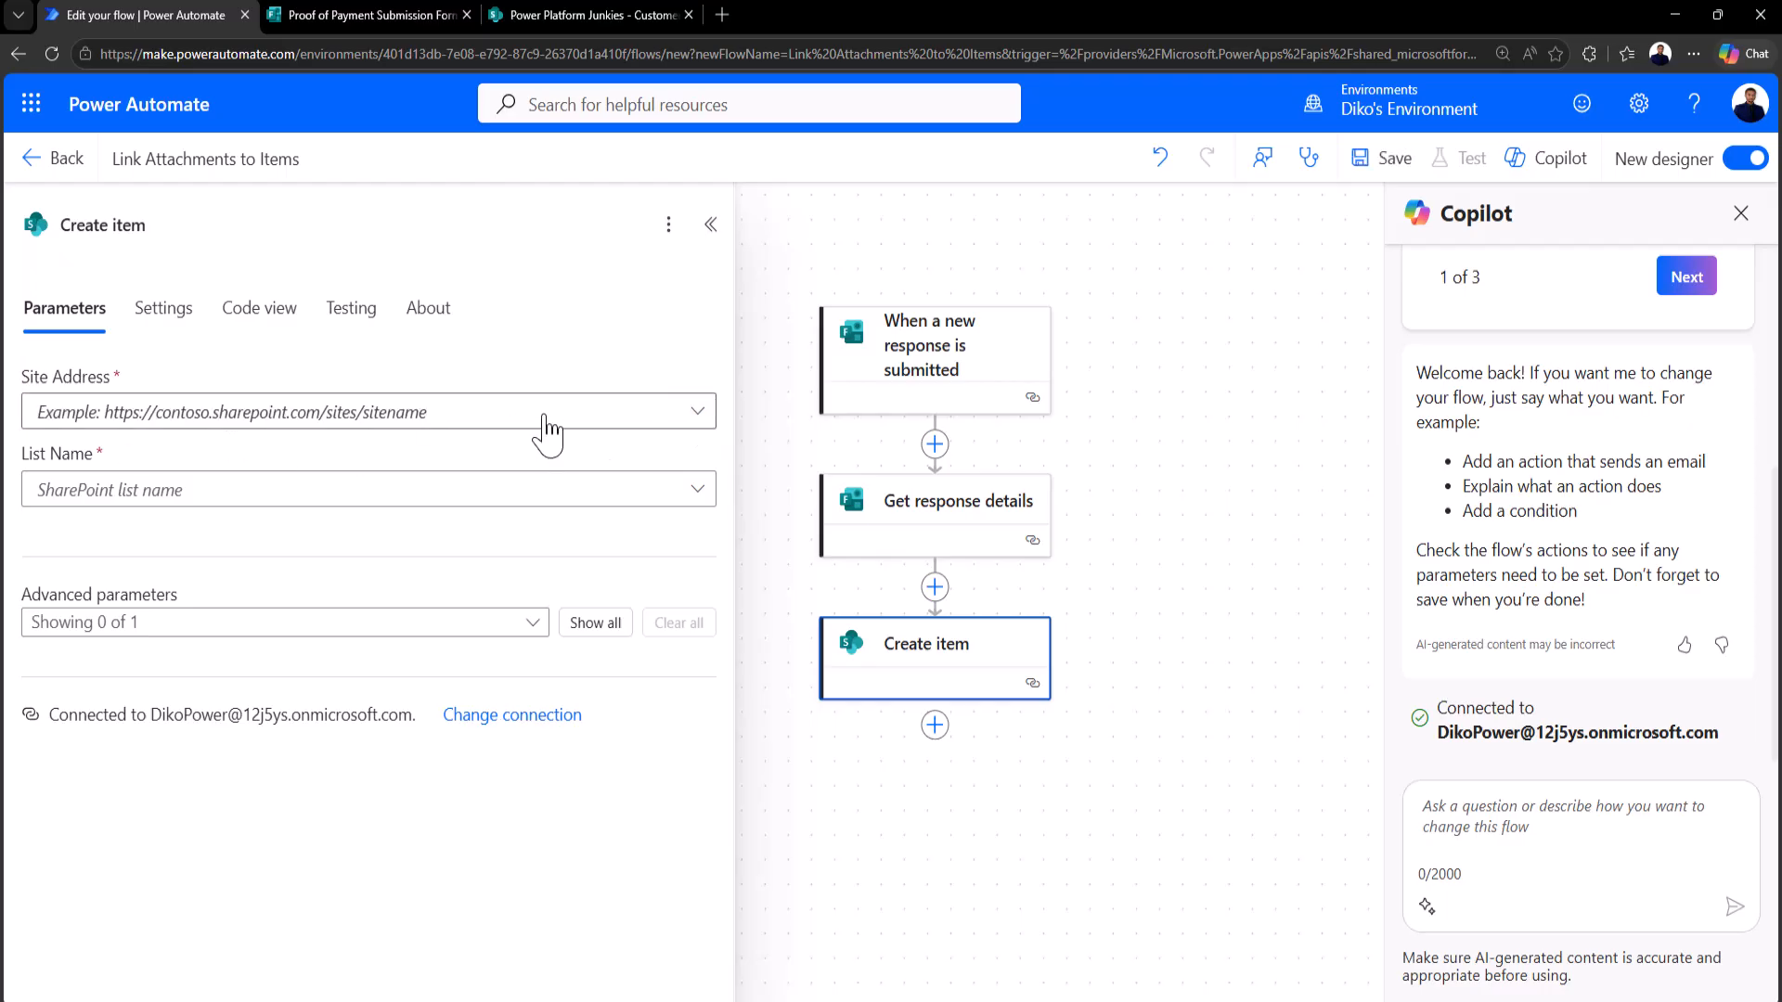
Step: Set Create item's Site Address to Power Platform Junkies and List Name to Customer Payments
{"action": "left_click", "coordinate": [698, 413]}
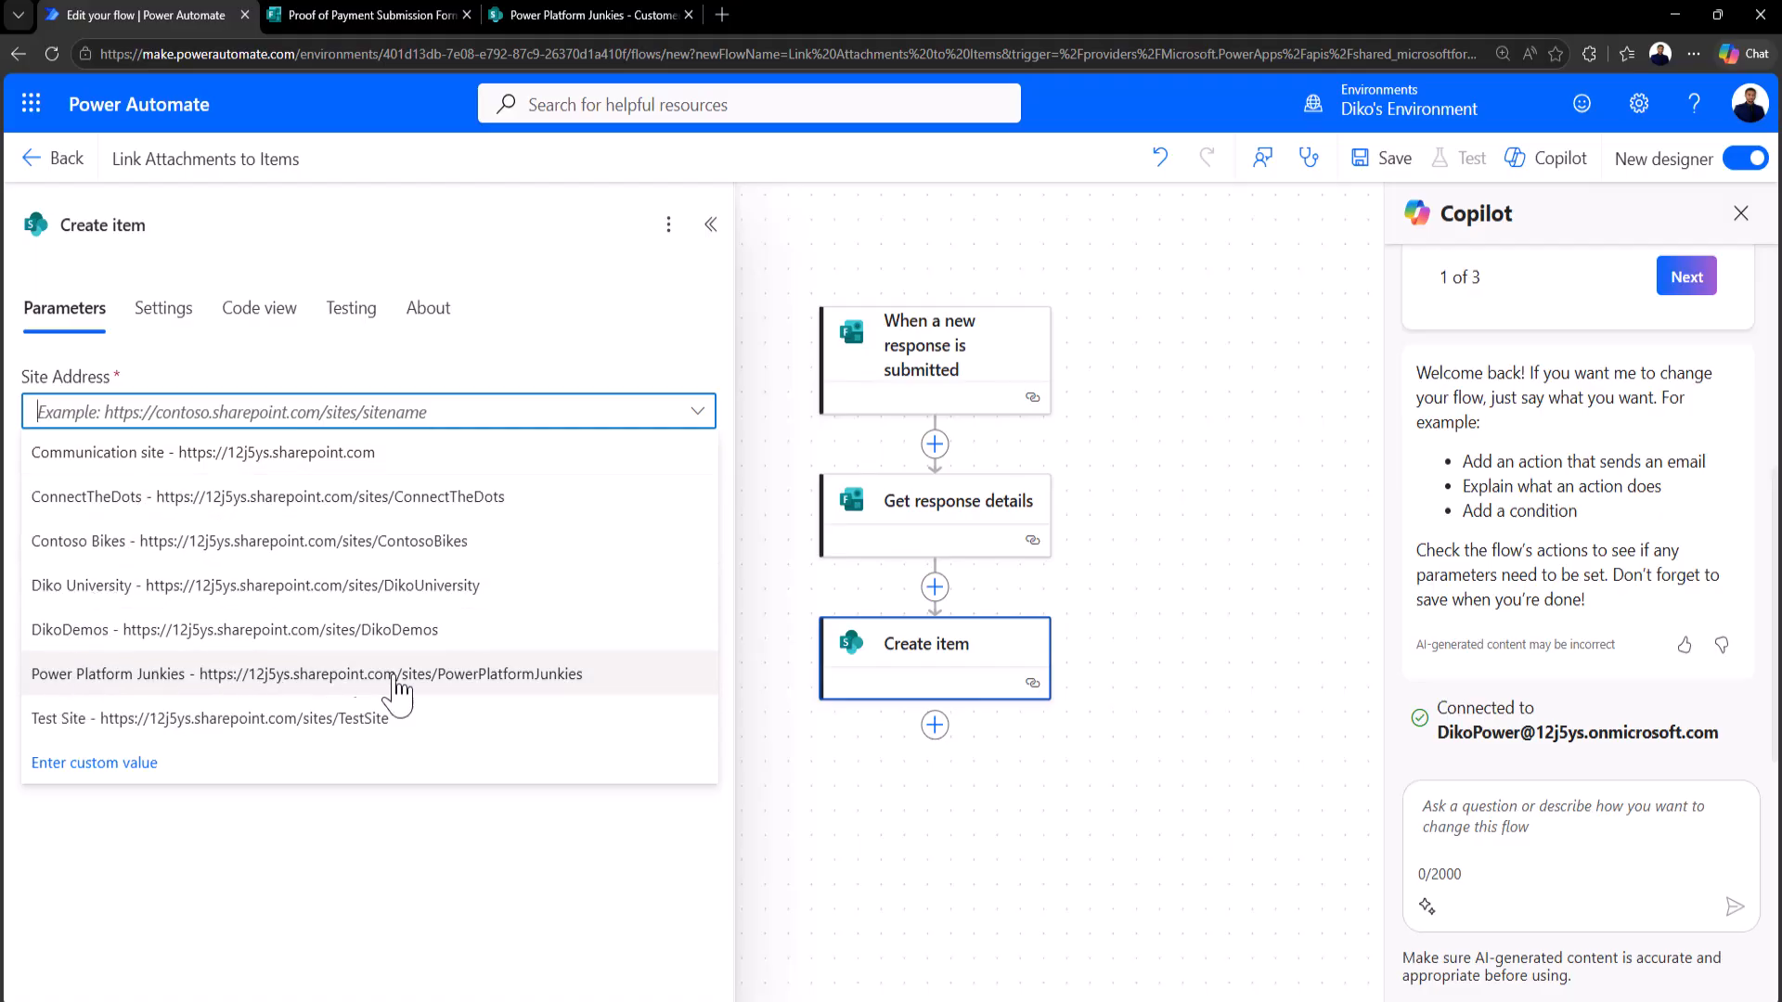
{"action": "left_click", "coordinate": [472, 687]}
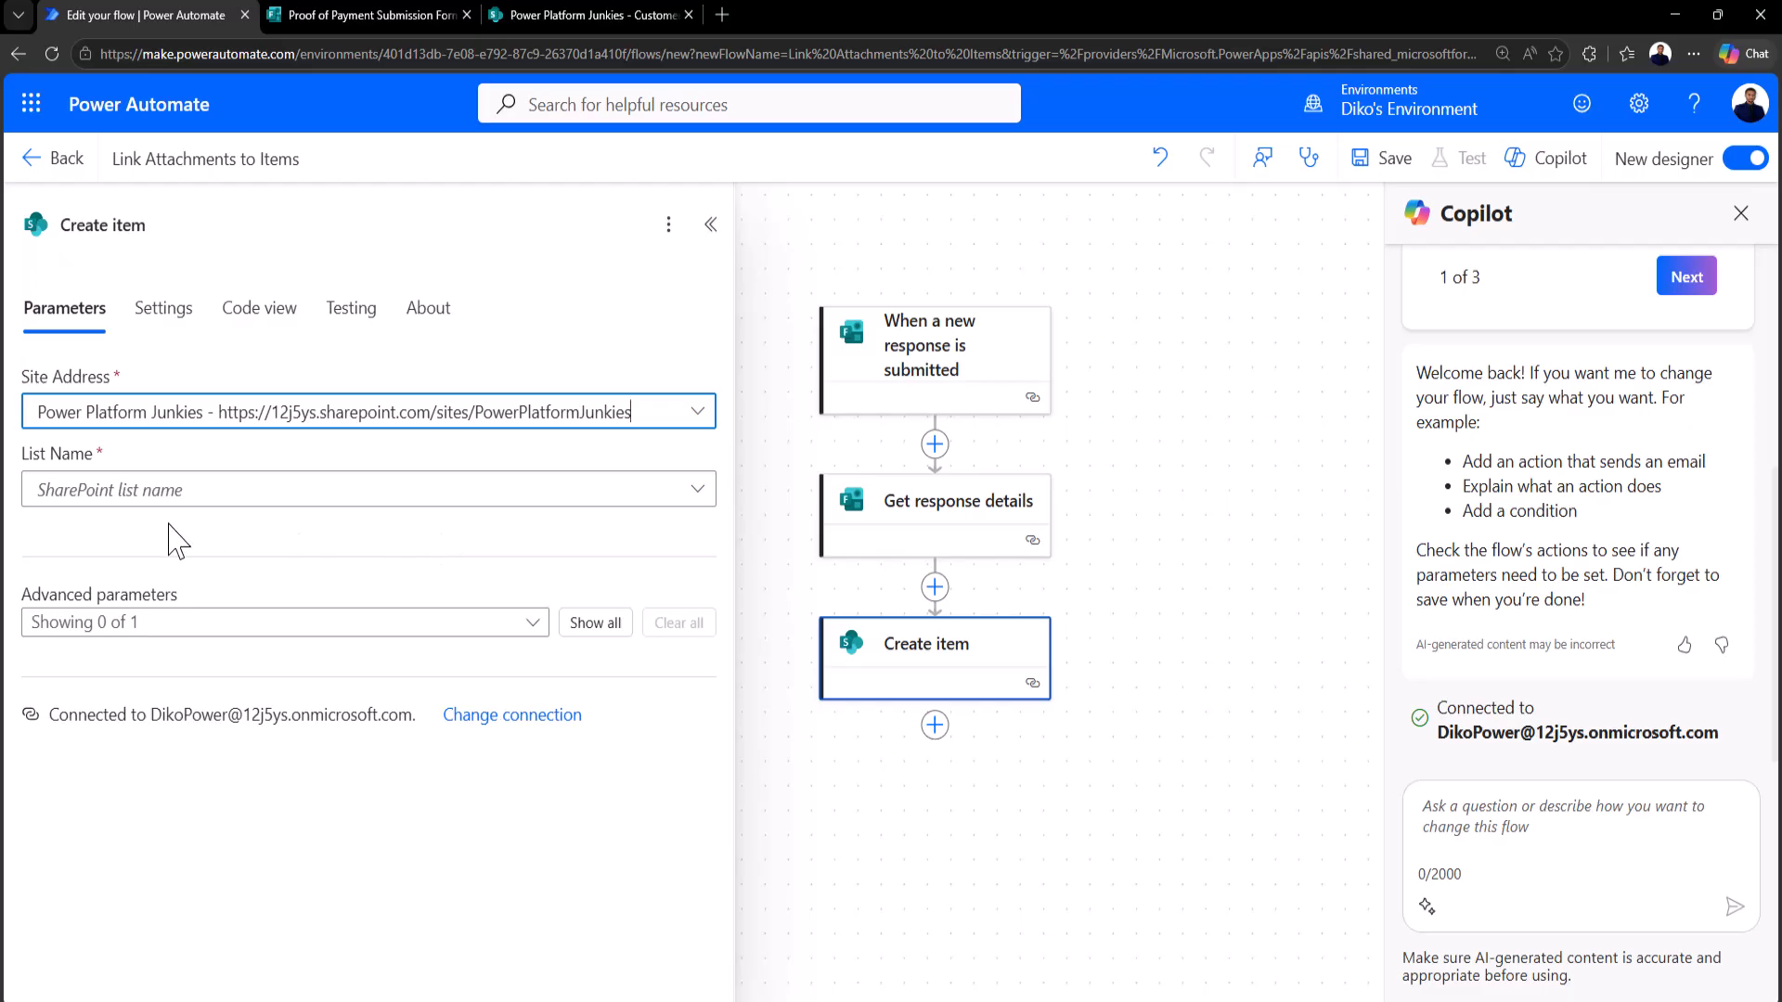
{"action": "left_click", "coordinate": [698, 492]}
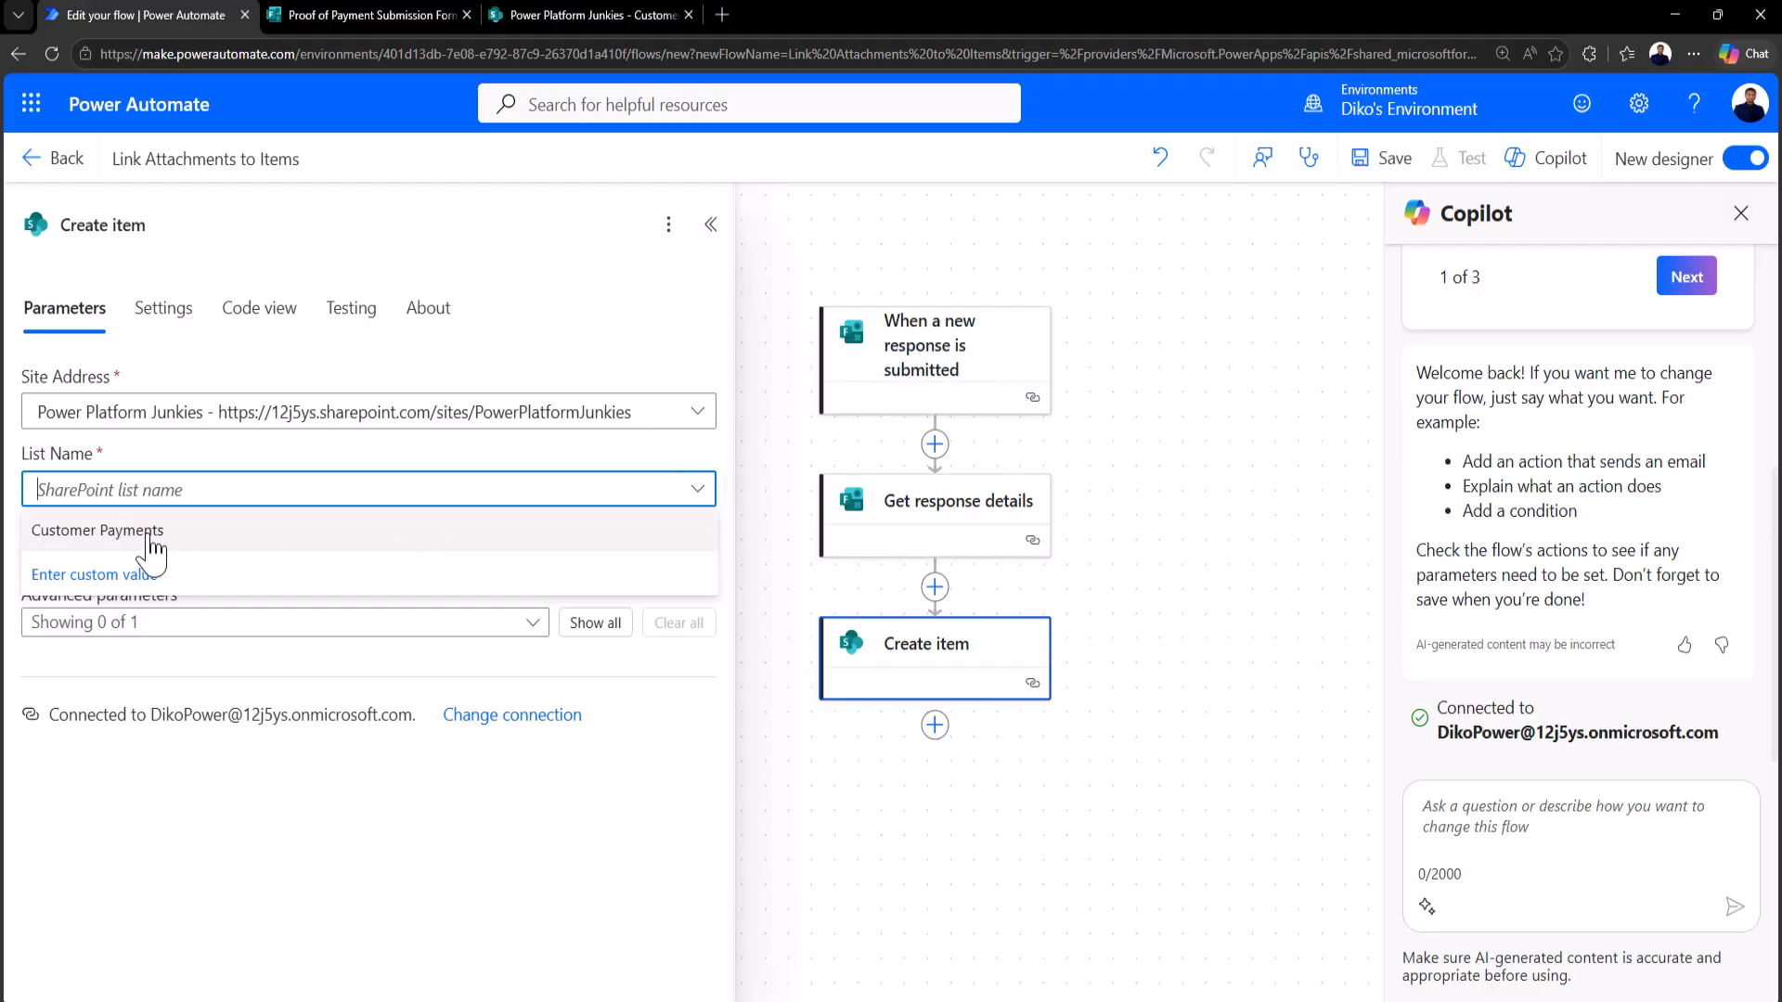
{"action": "left_click", "coordinate": [93, 531]}
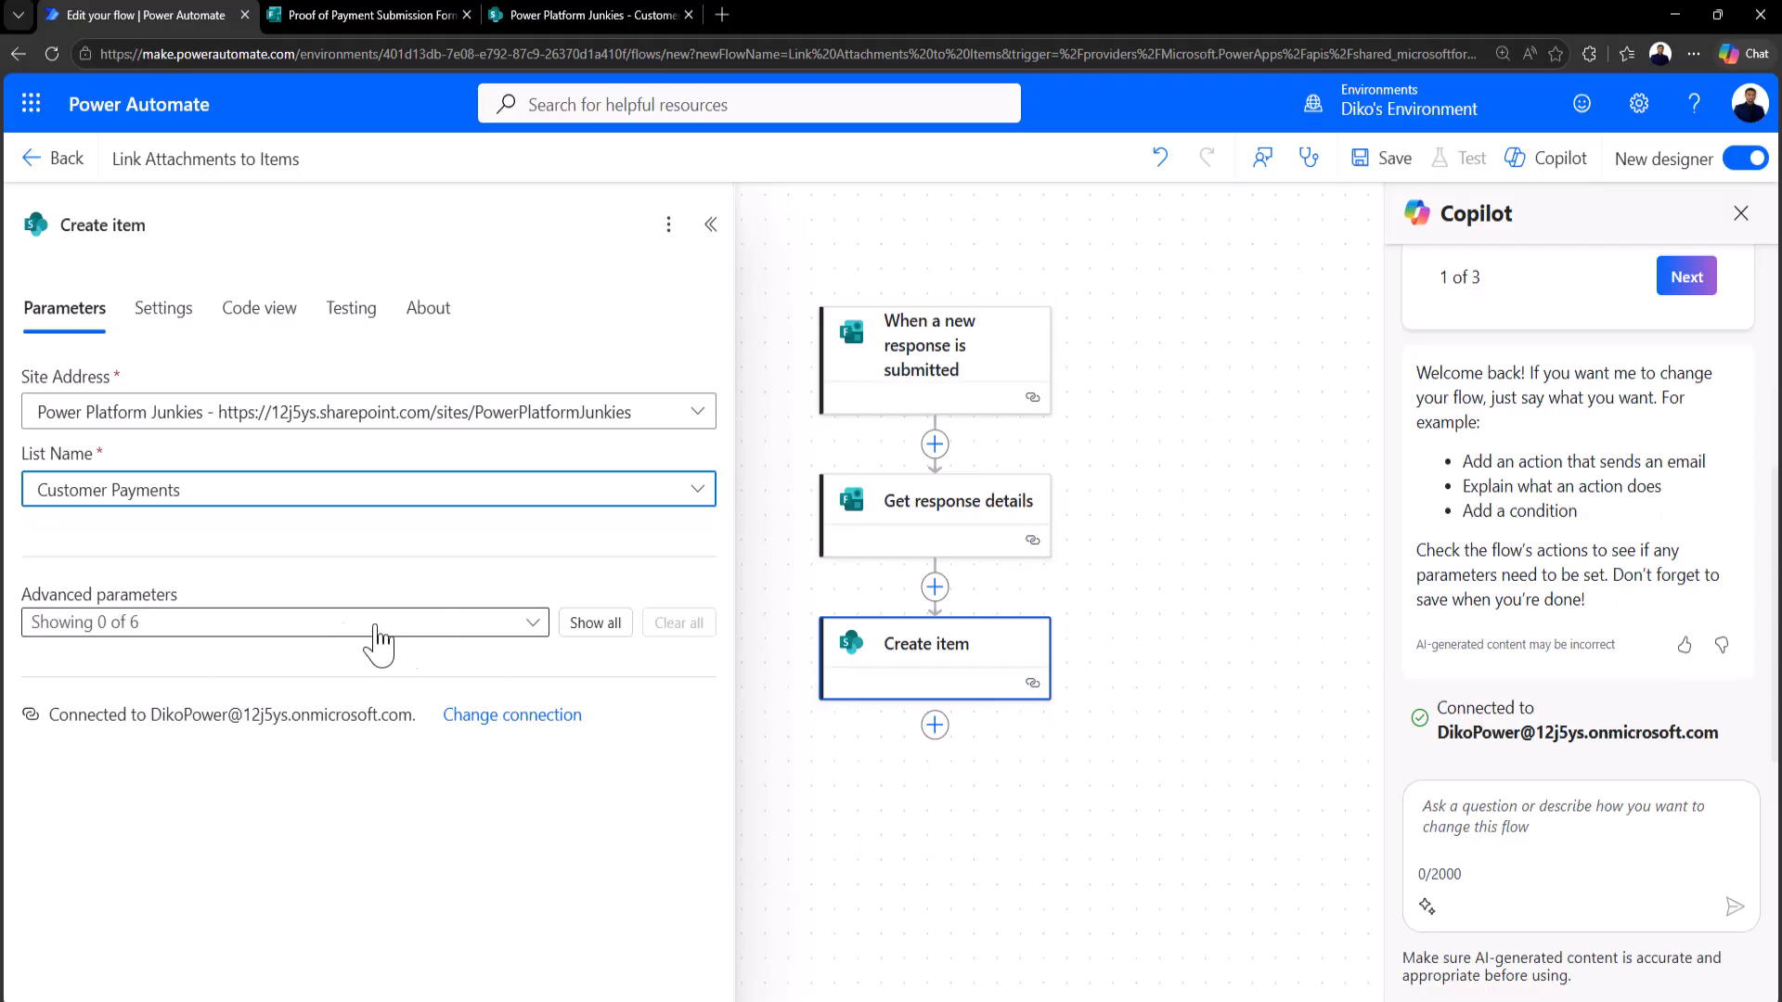
Step: Add the Title, Reference Number, Email and Payment Date fields from Advanced parameters
{"action": "left_click", "coordinate": [537, 624]}
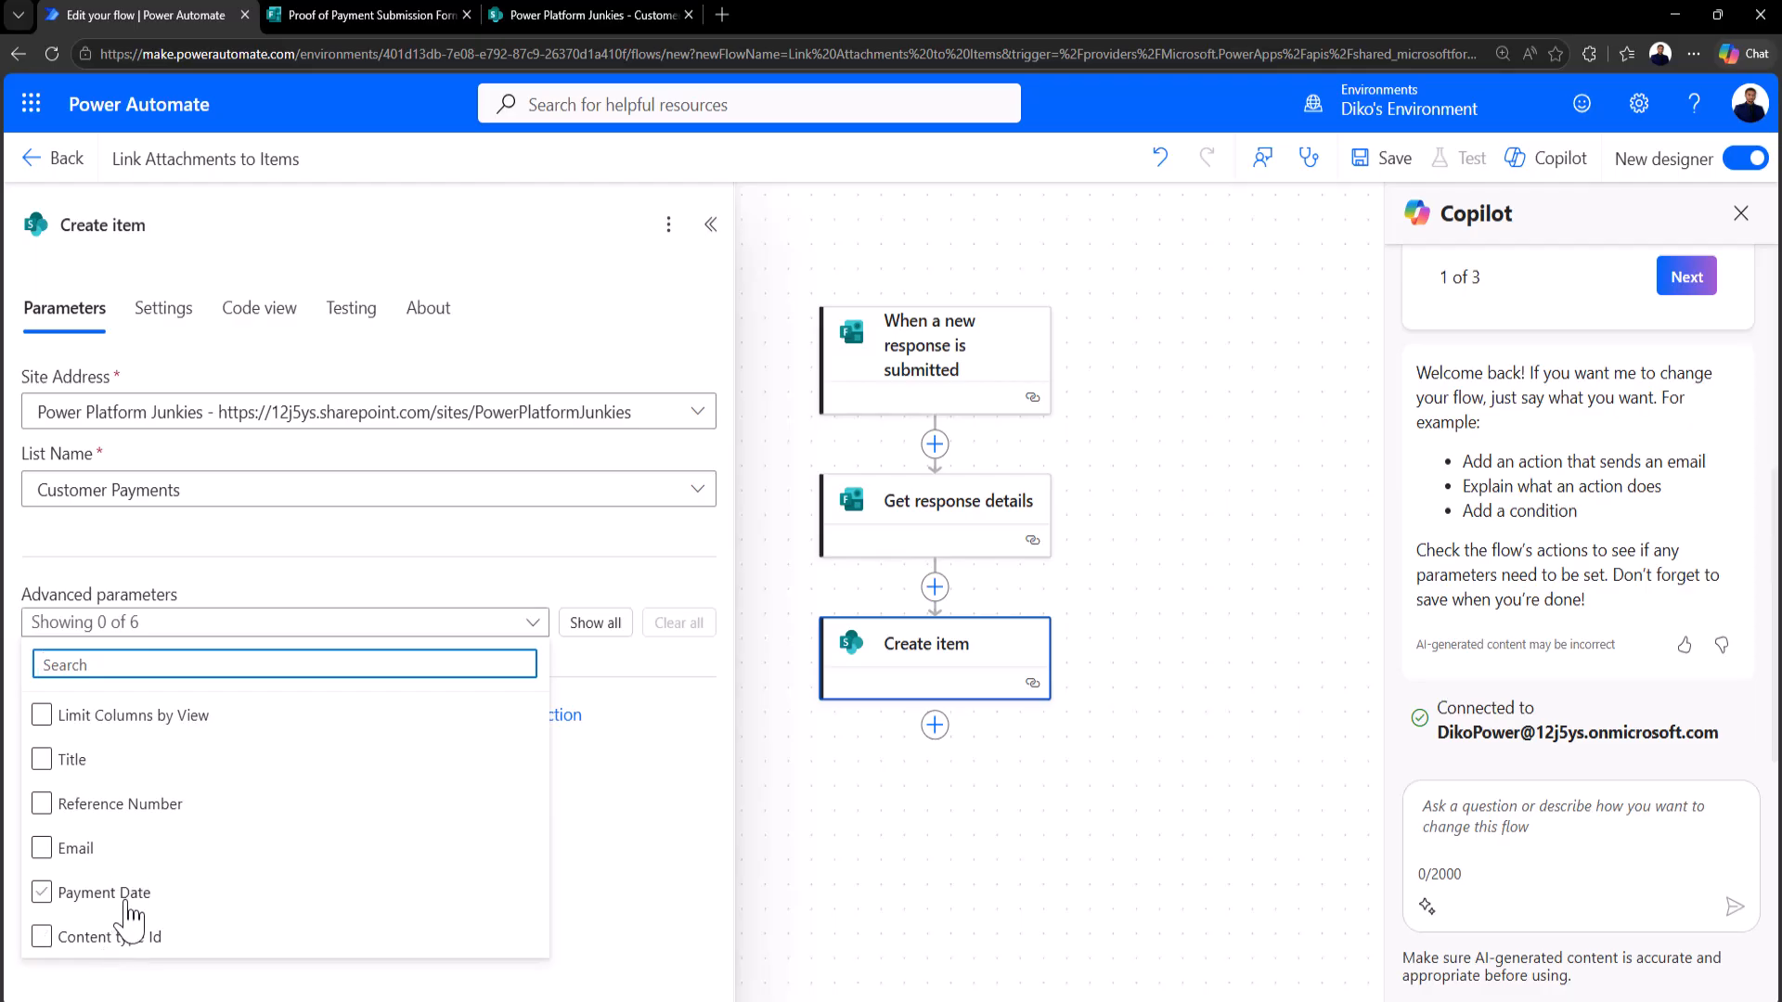
{"action": "left_click", "coordinate": [149, 848]}
{"action": "left_click", "coordinate": [44, 759]}
{"action": "left_click", "coordinate": [43, 804]}
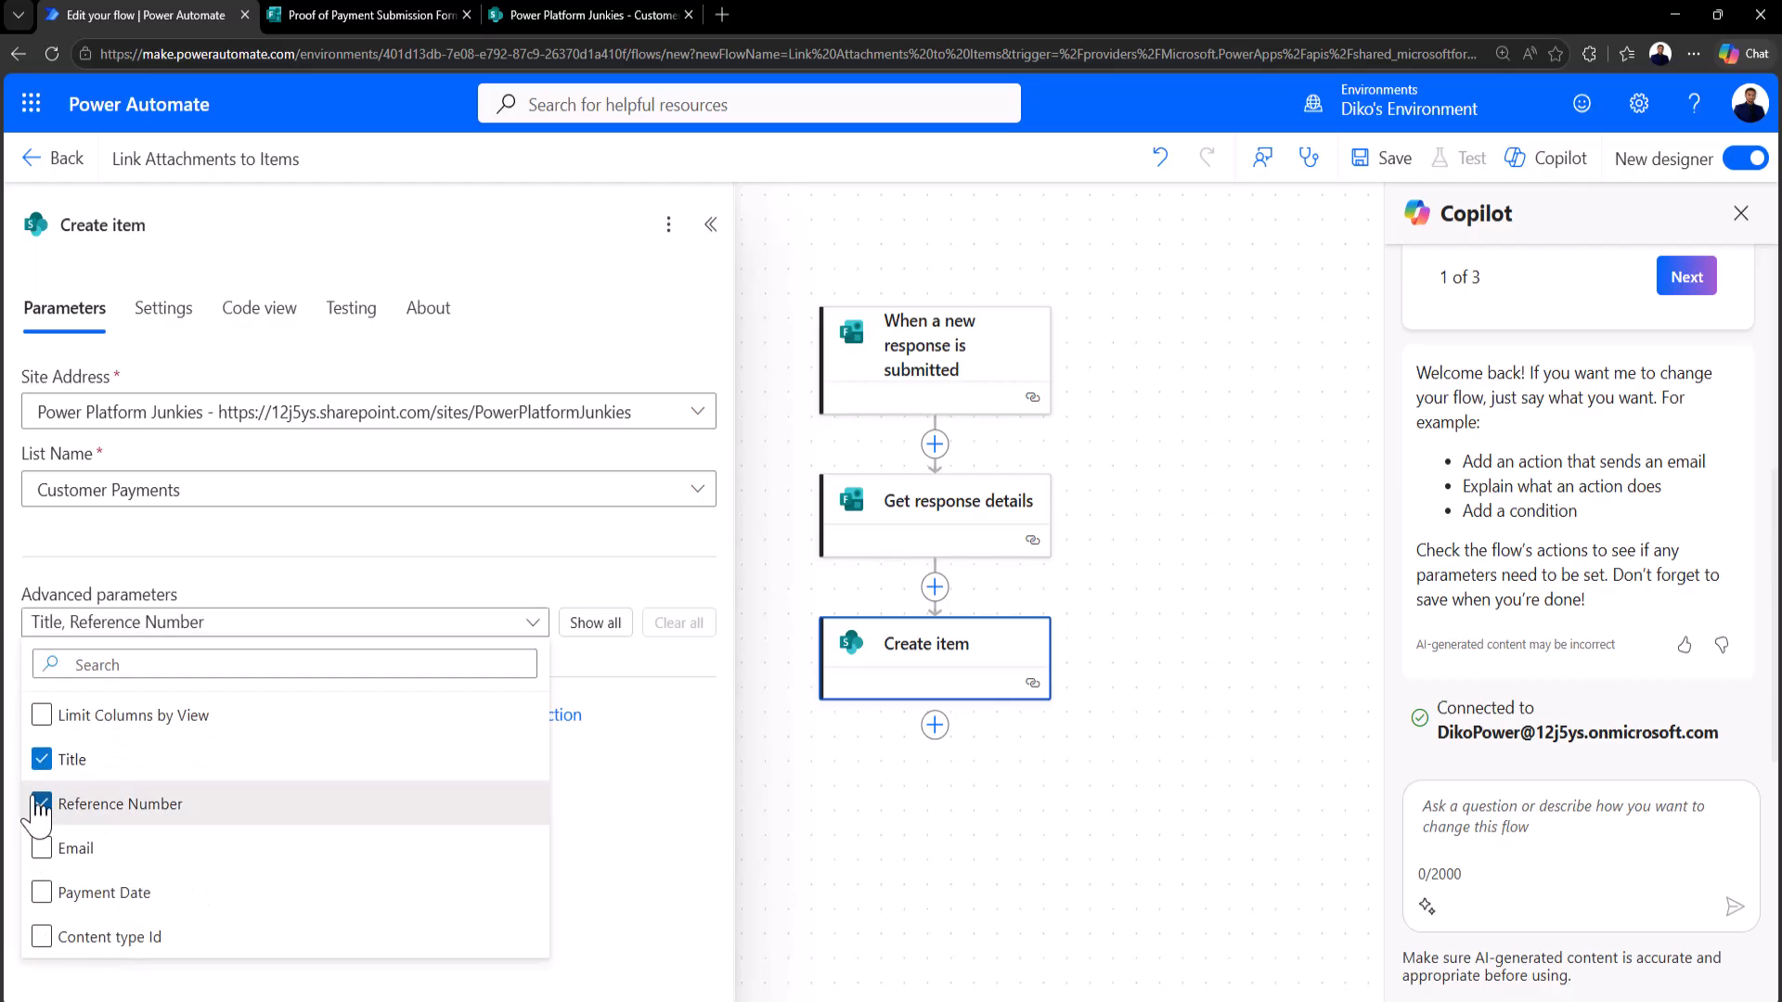
{"action": "left_click", "coordinate": [42, 849]}
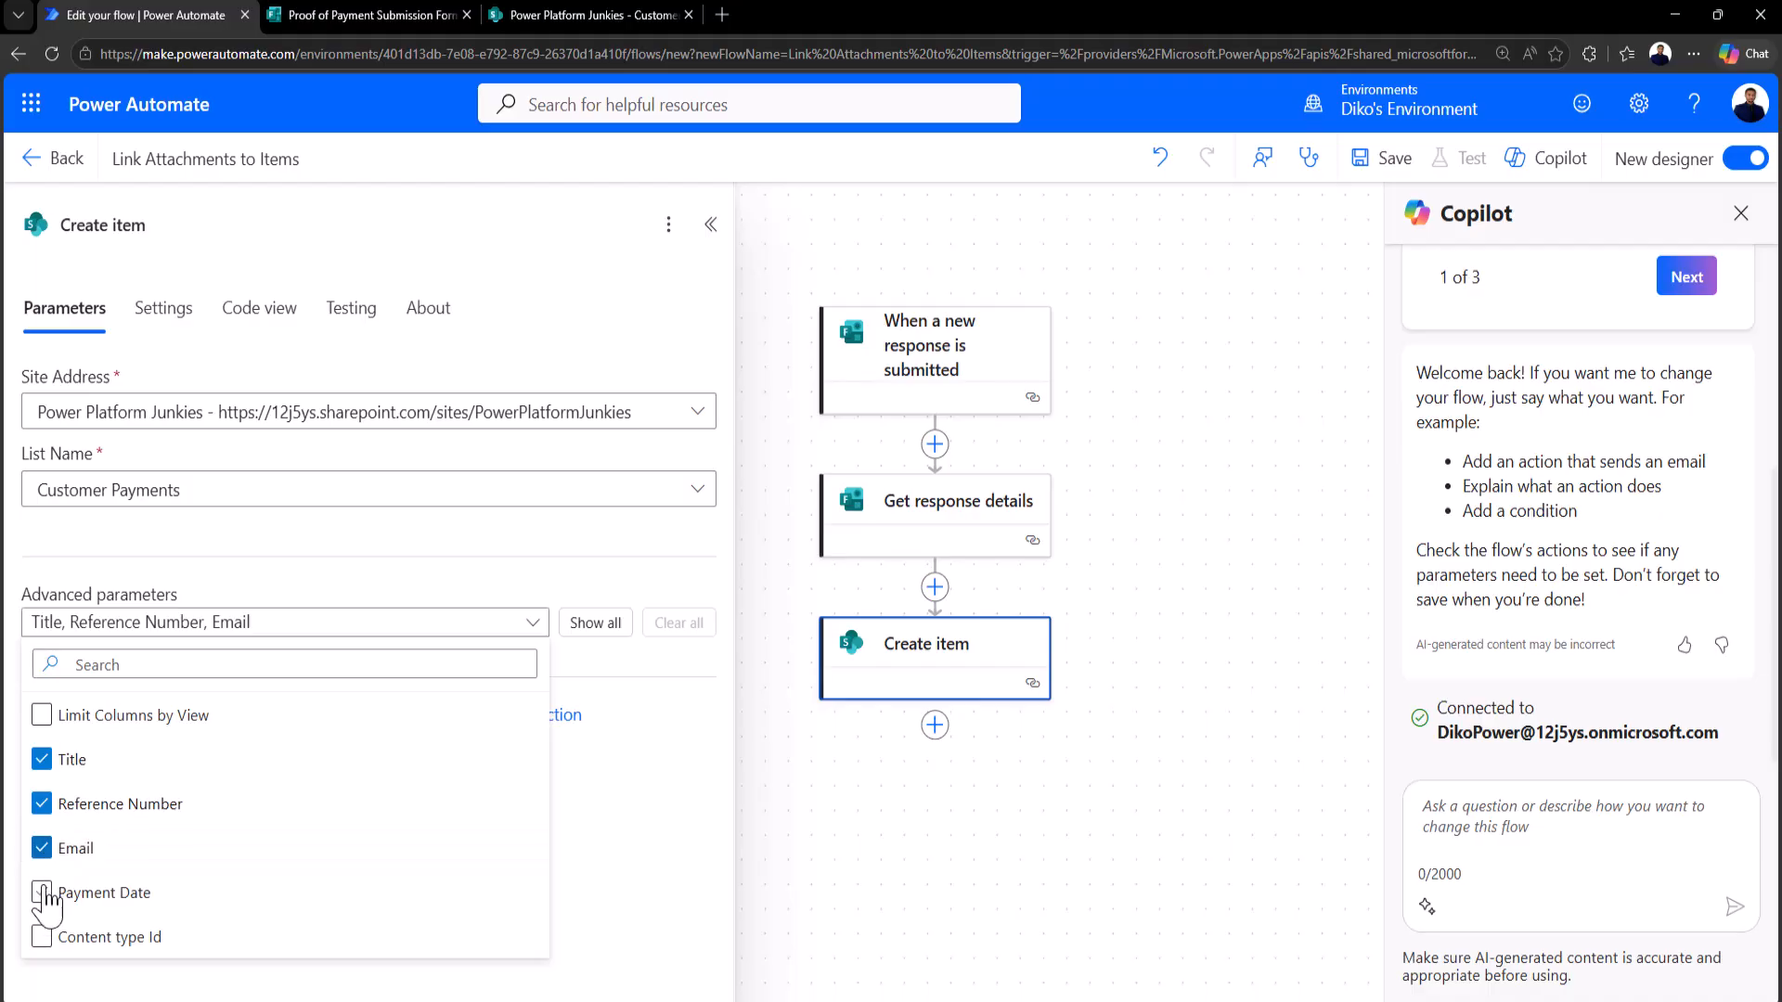
{"action": "left_click", "coordinate": [44, 893]}
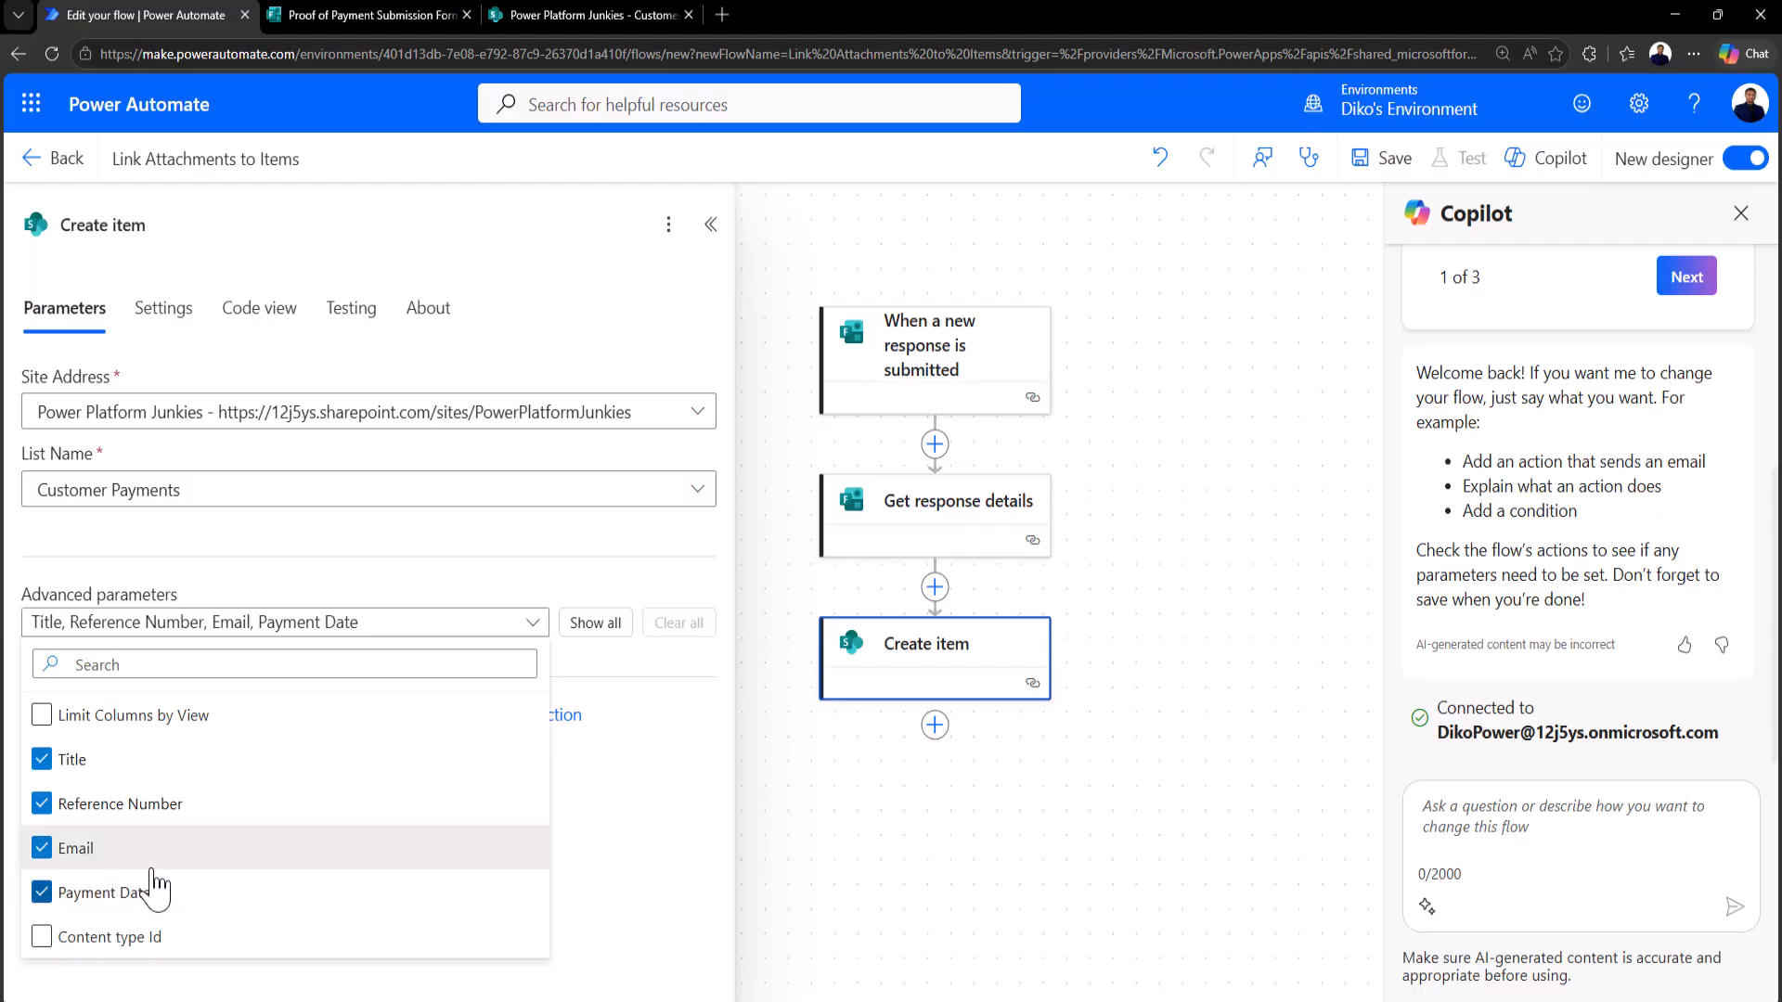
{"action": "left_click", "coordinate": [621, 877]}
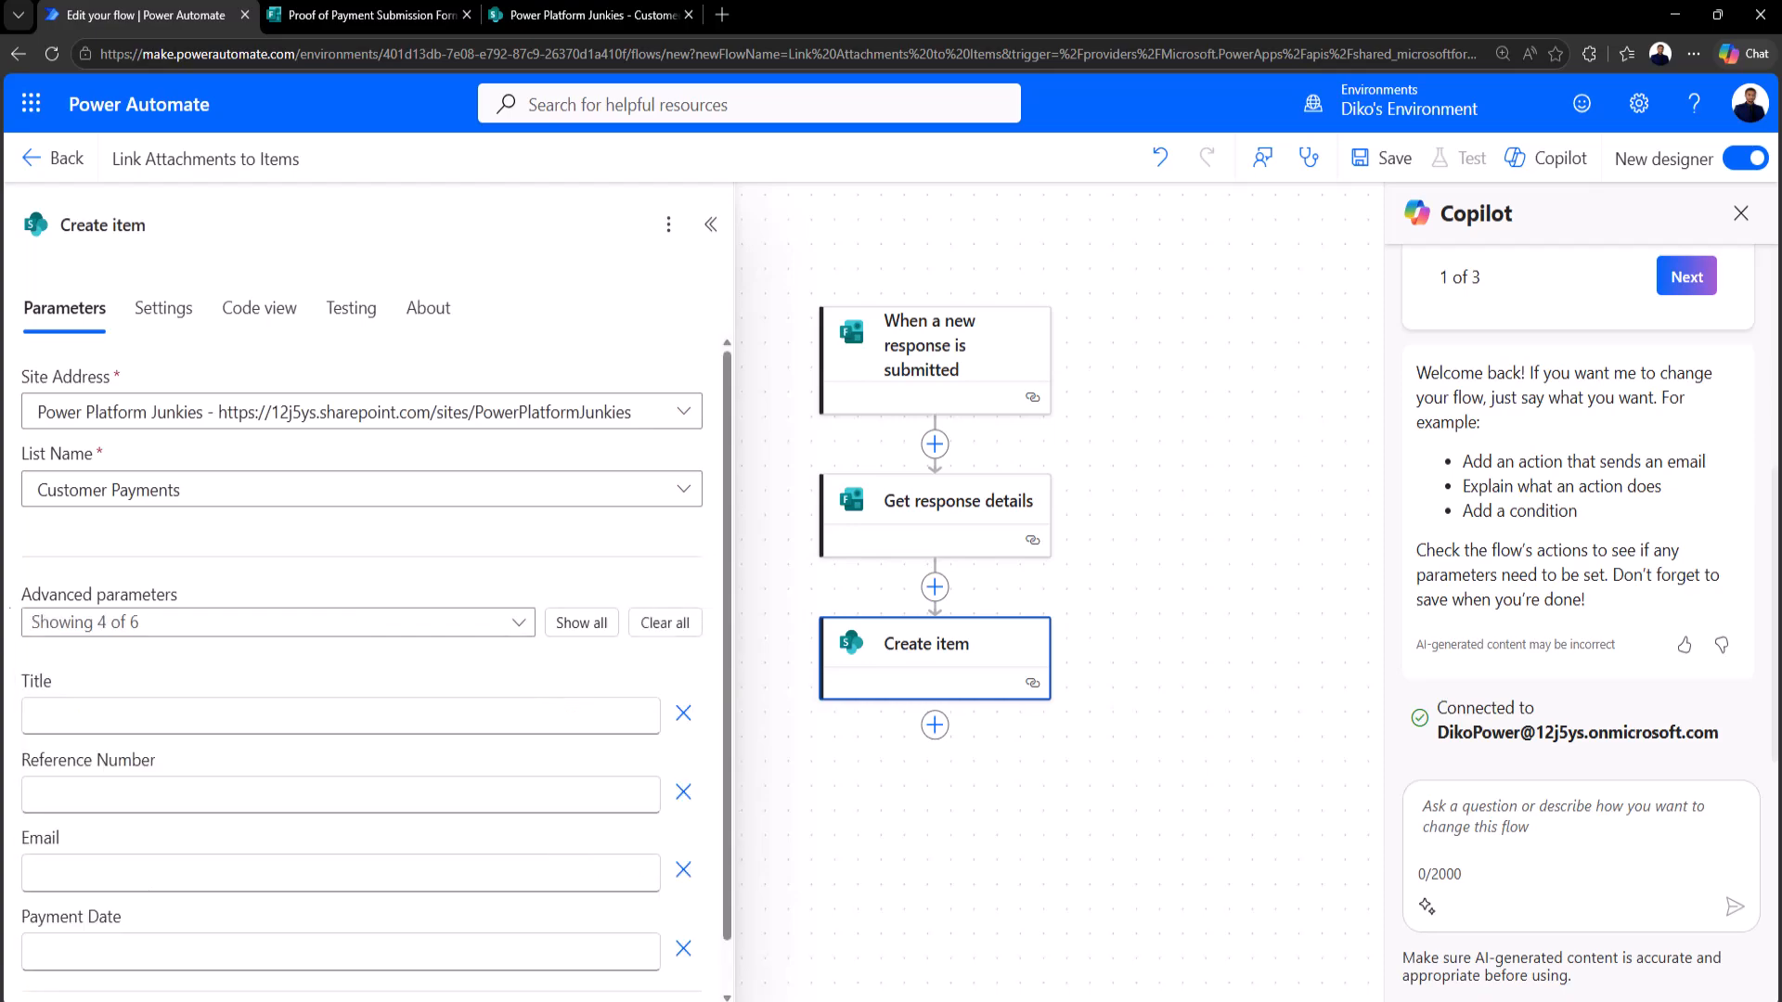
{"action": "scroll", "coordinate": [218, 702], "scroll_direction": "down", "scroll_amount": 1}
{"action": "left_click", "coordinate": [116, 662]}
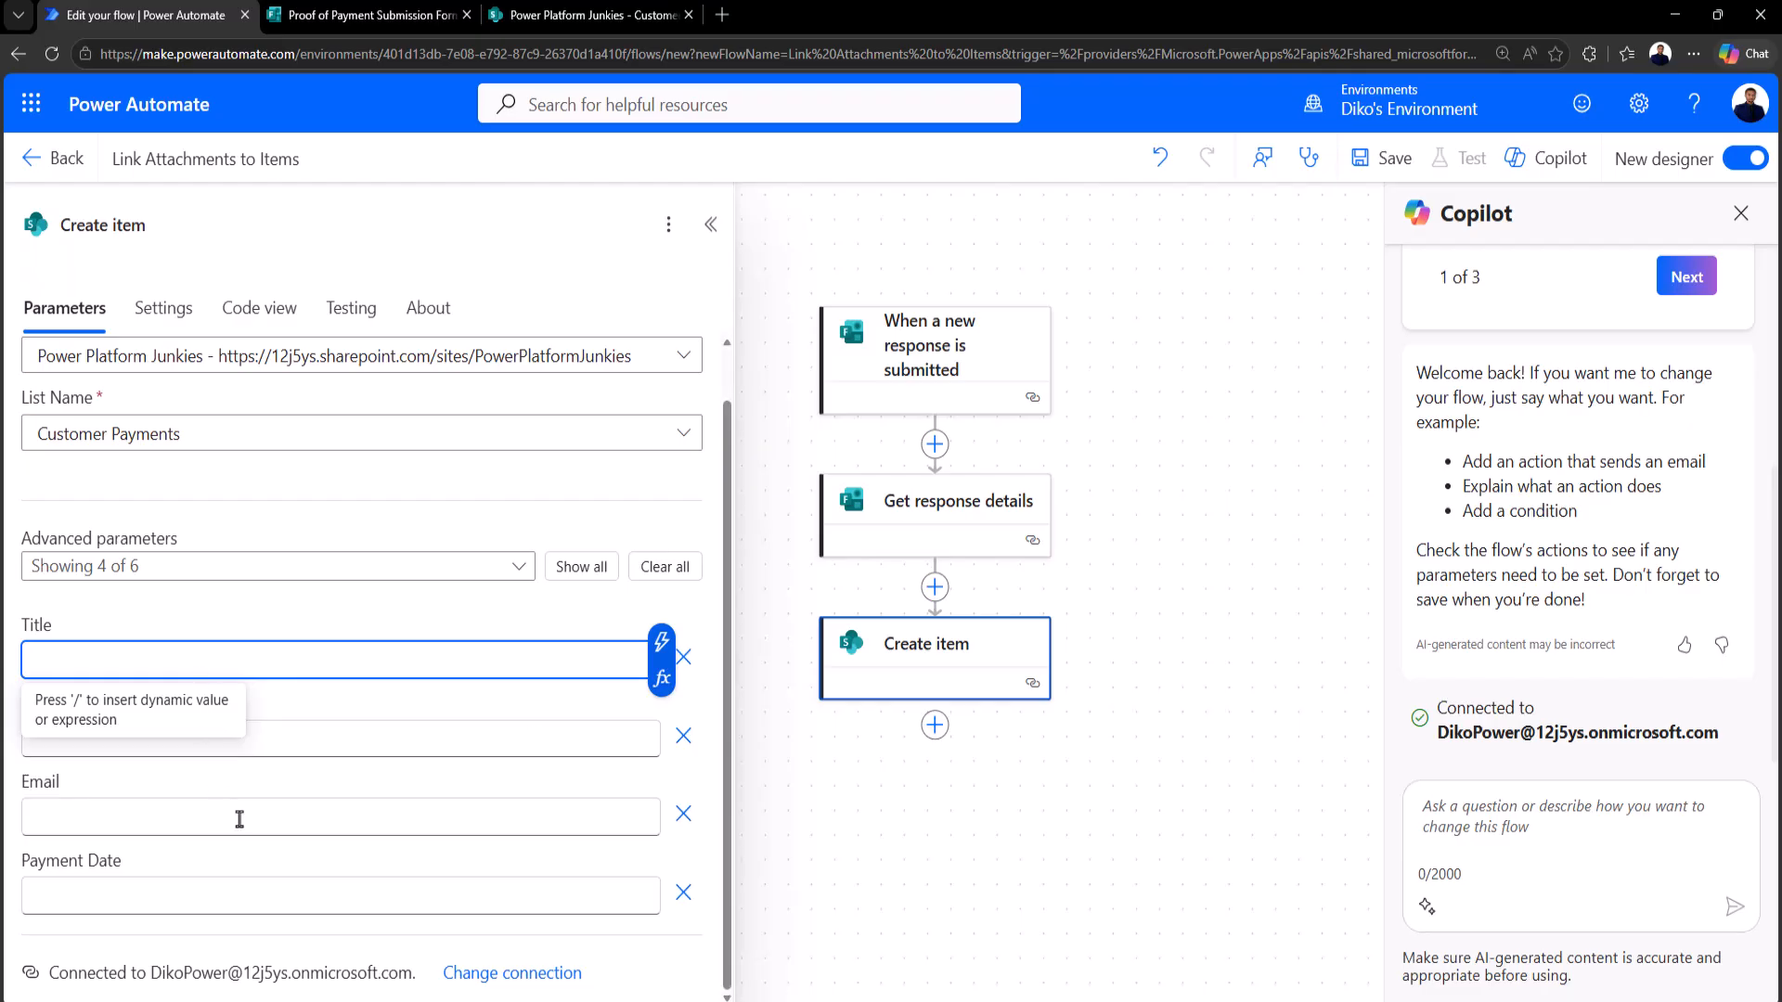
Step: Fill Title with Full Name, and Reference Number, Email, Payment Date with their form answers
{"action": "left_click", "coordinate": [660, 641]}
{"action": "left_click", "coordinate": [782, 482]}
{"action": "left_click", "coordinate": [438, 742]}
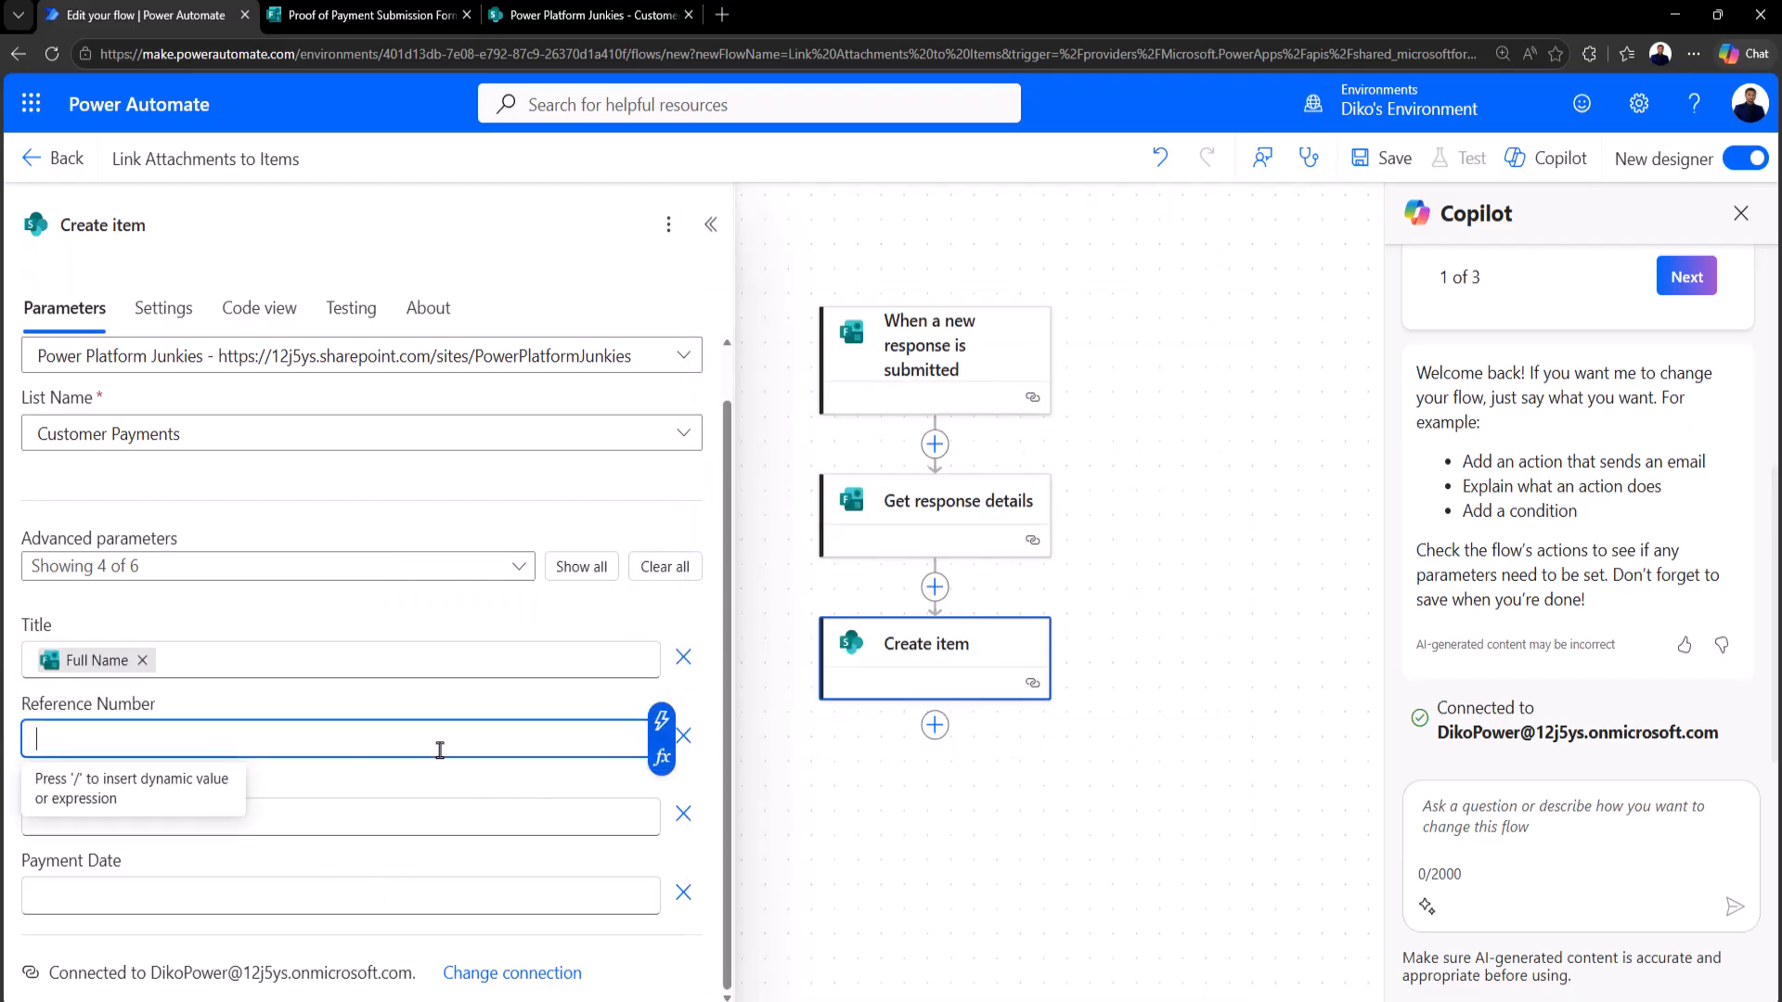
{"action": "left_click", "coordinate": [662, 721]}
{"action": "left_click", "coordinate": [793, 390]}
{"action": "left_click", "coordinate": [267, 818]}
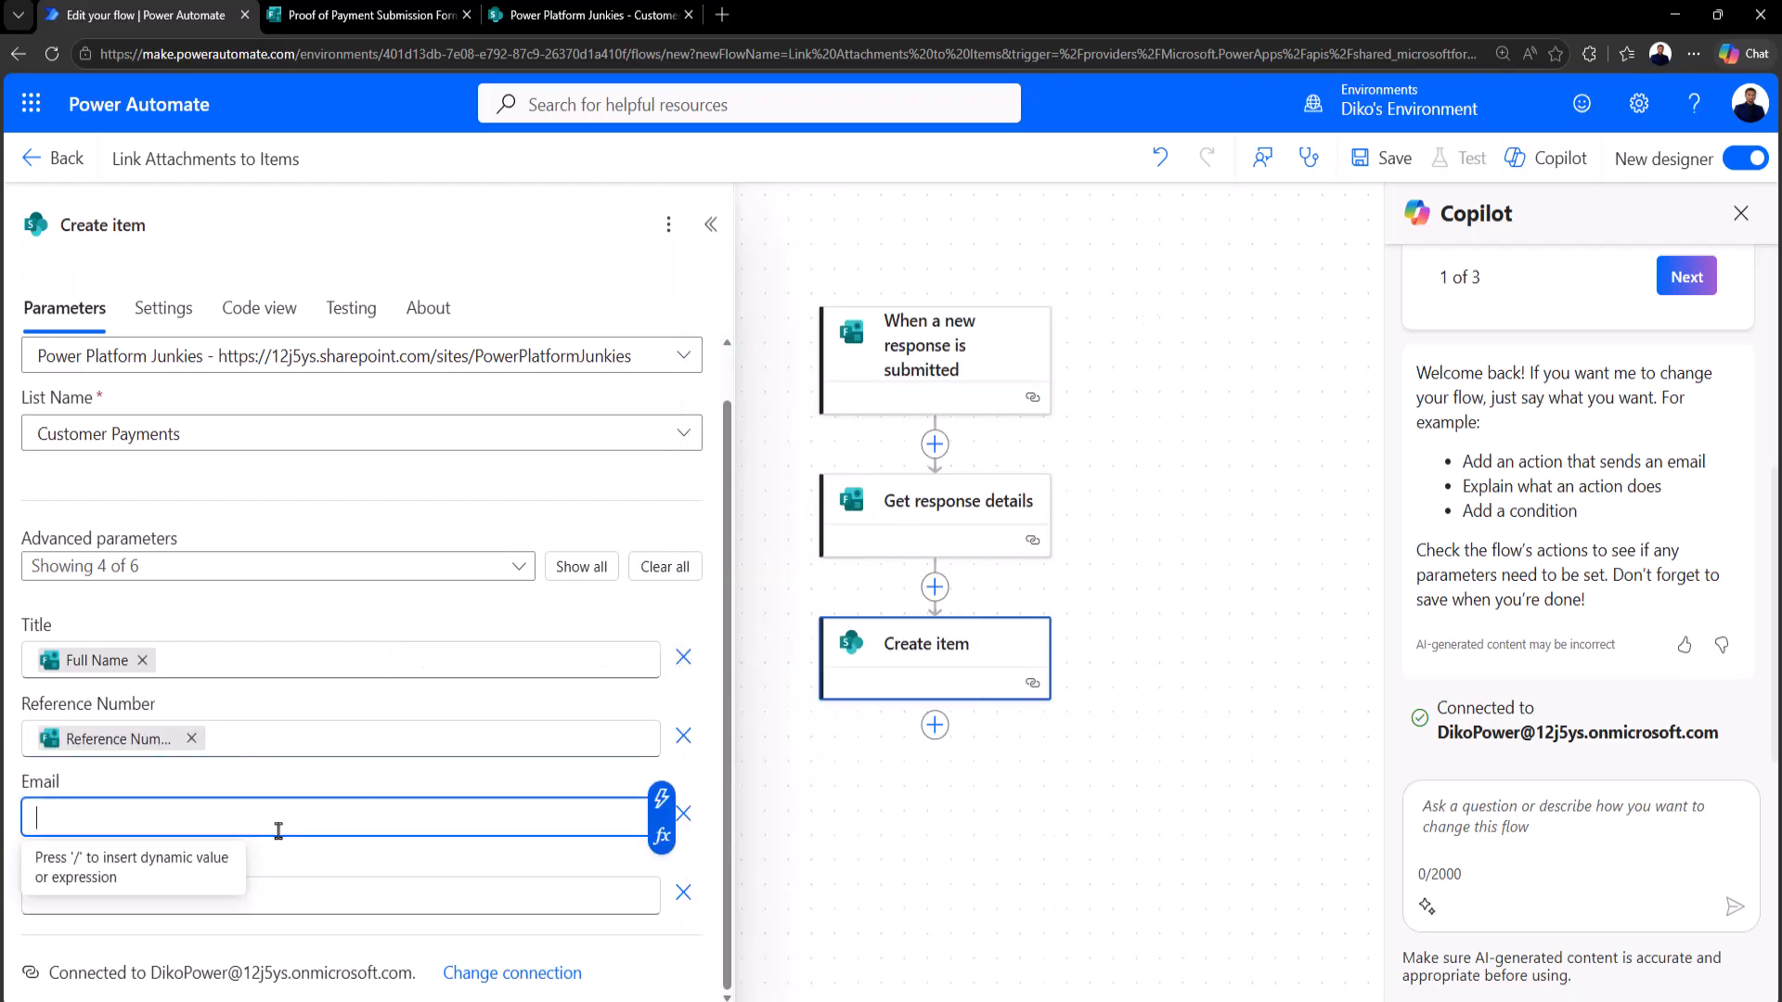
{"action": "left_click", "coordinate": [661, 798]}
{"action": "left_click", "coordinate": [767, 529]}
{"action": "left_click", "coordinate": [279, 896]}
{"action": "left_click", "coordinate": [662, 876]}
{"action": "left_click", "coordinate": [752, 419]}
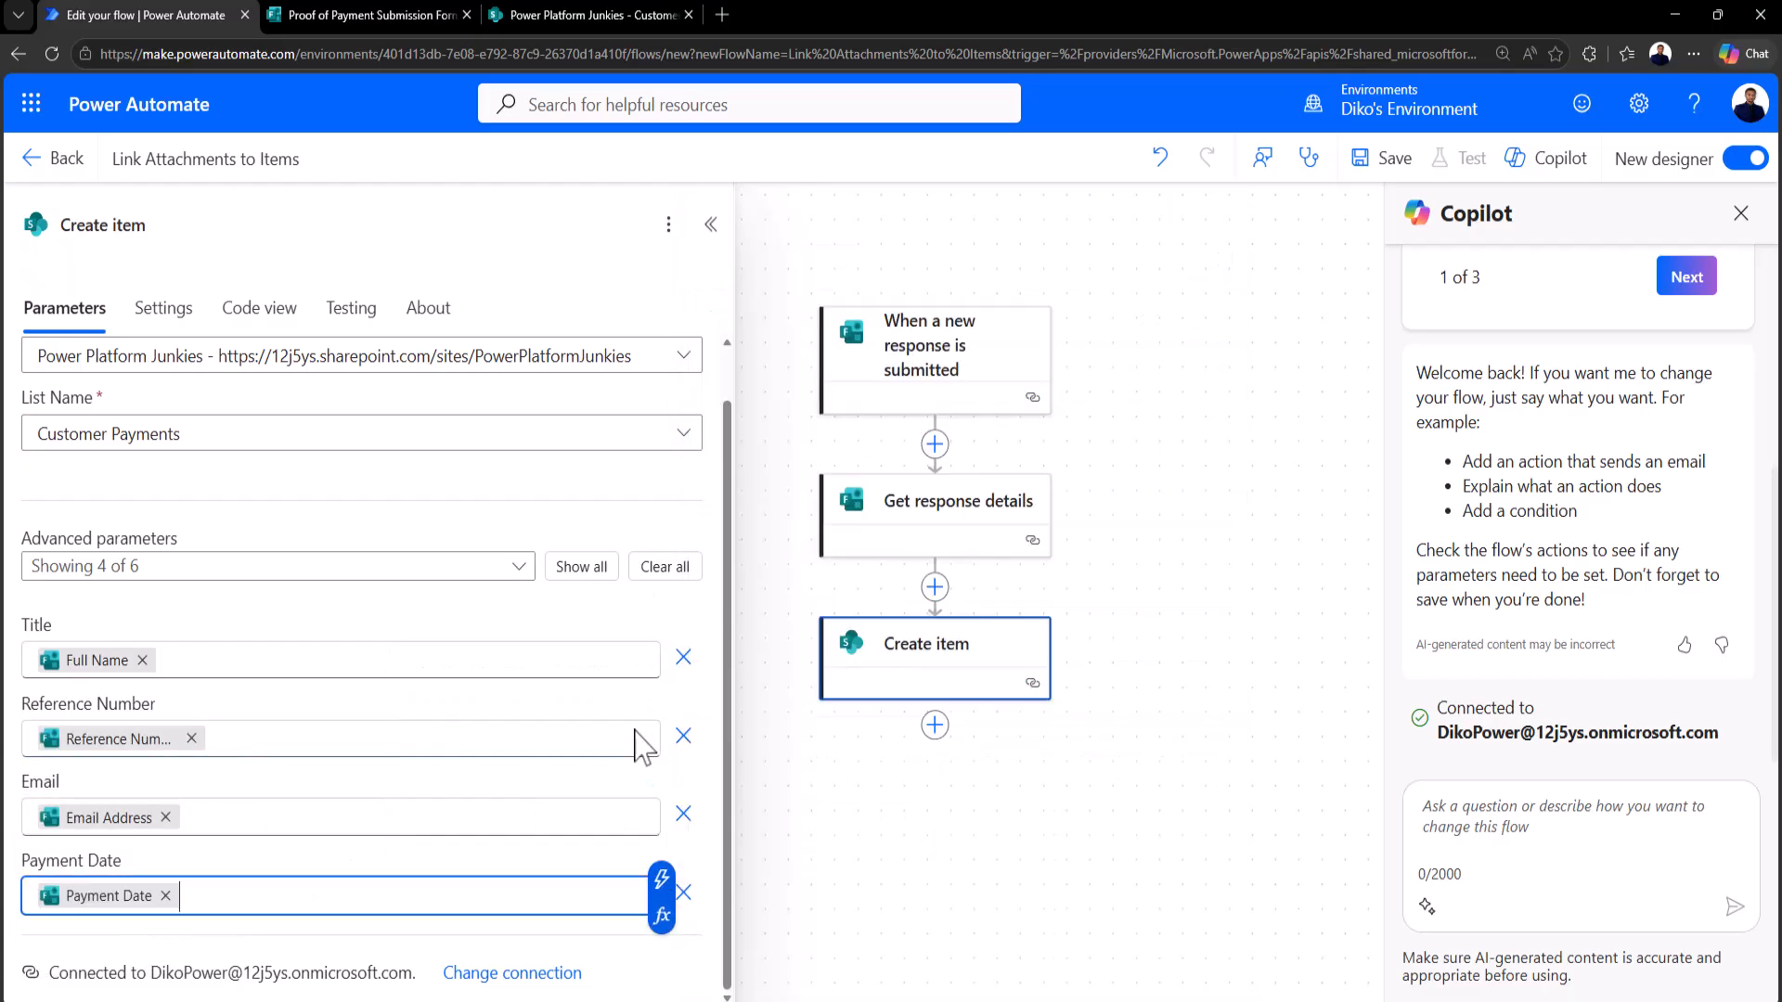
{"action": "left_click", "coordinate": [512, 869]}
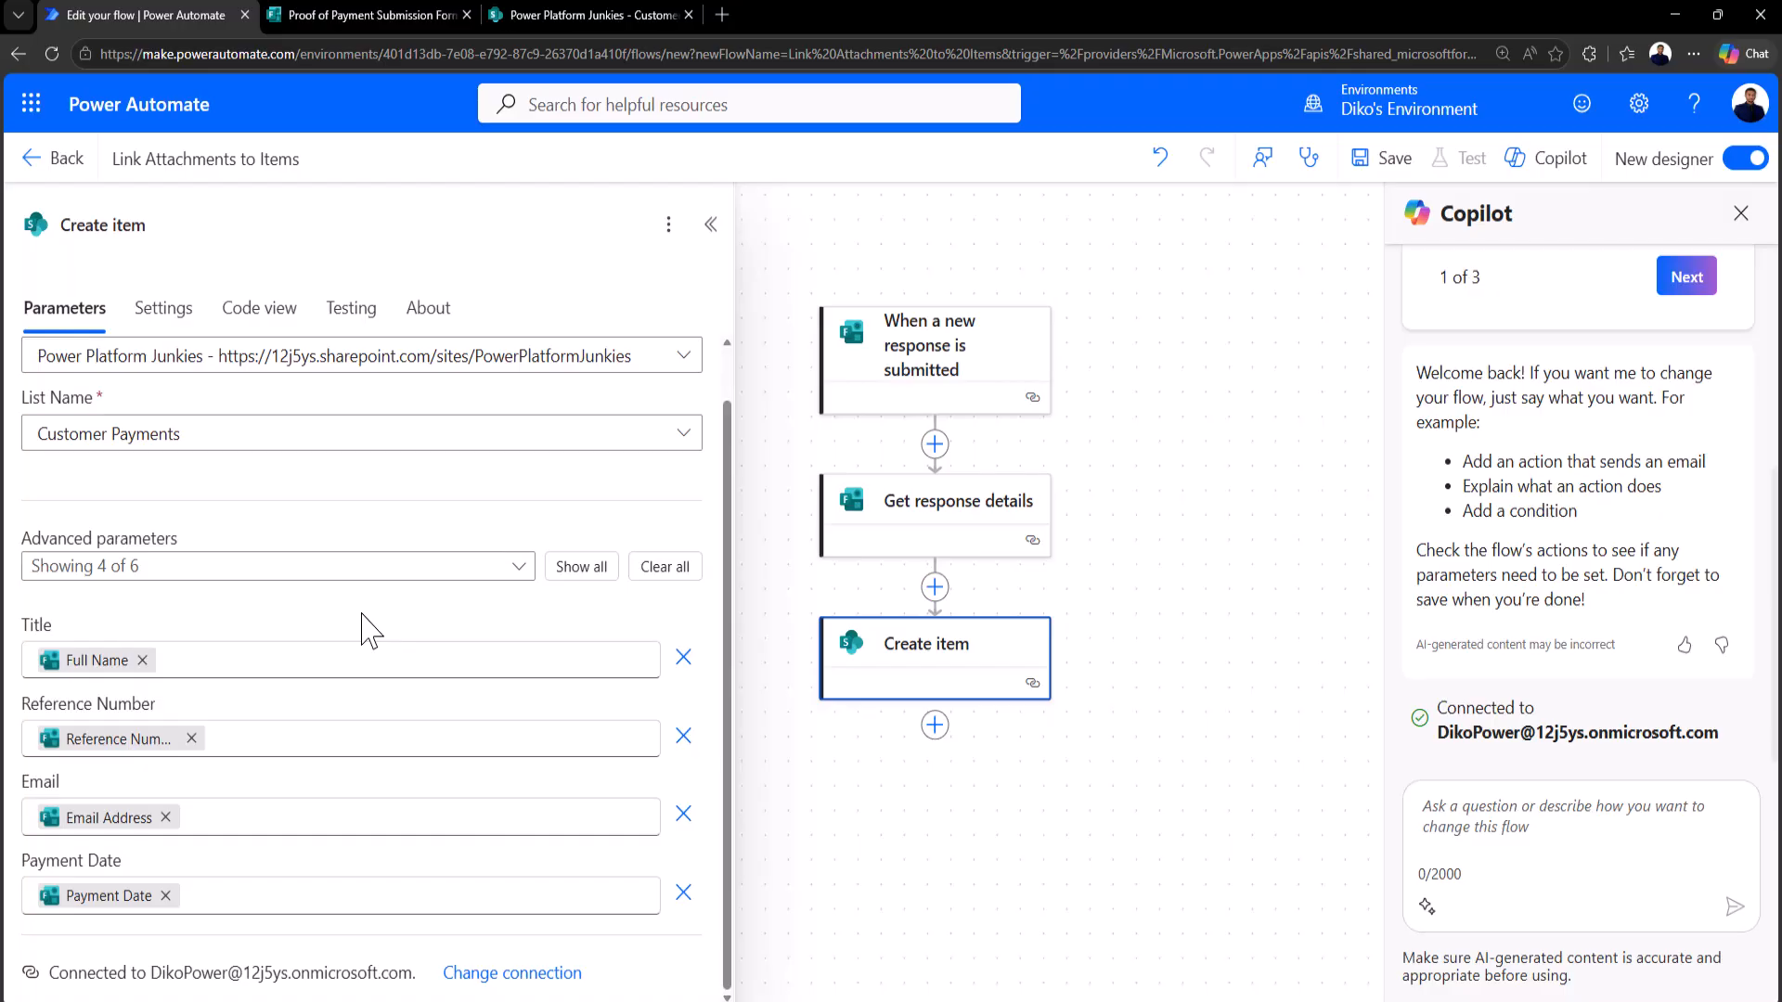
Step: Save the flow, then briefly check the form outputs list without inserting anything
{"action": "left_click", "coordinate": [1383, 158]}
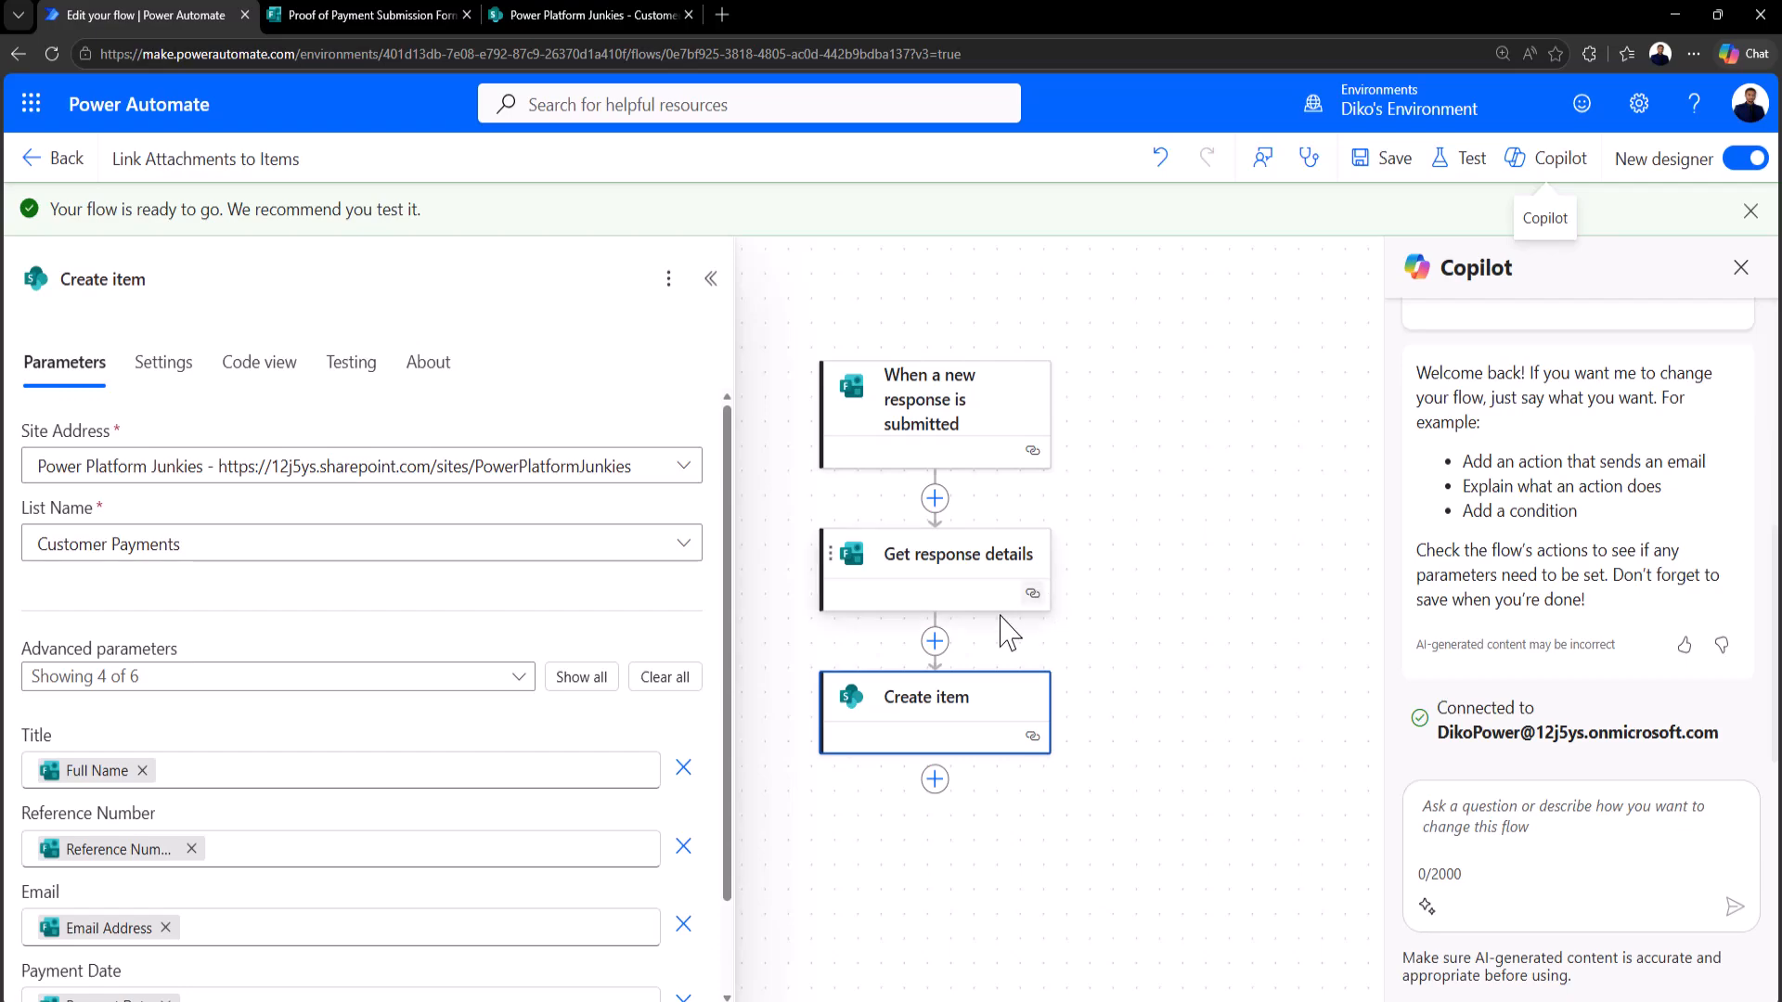
{"action": "left_click", "coordinate": [370, 771]}
{"action": "left_click", "coordinate": [661, 753]}
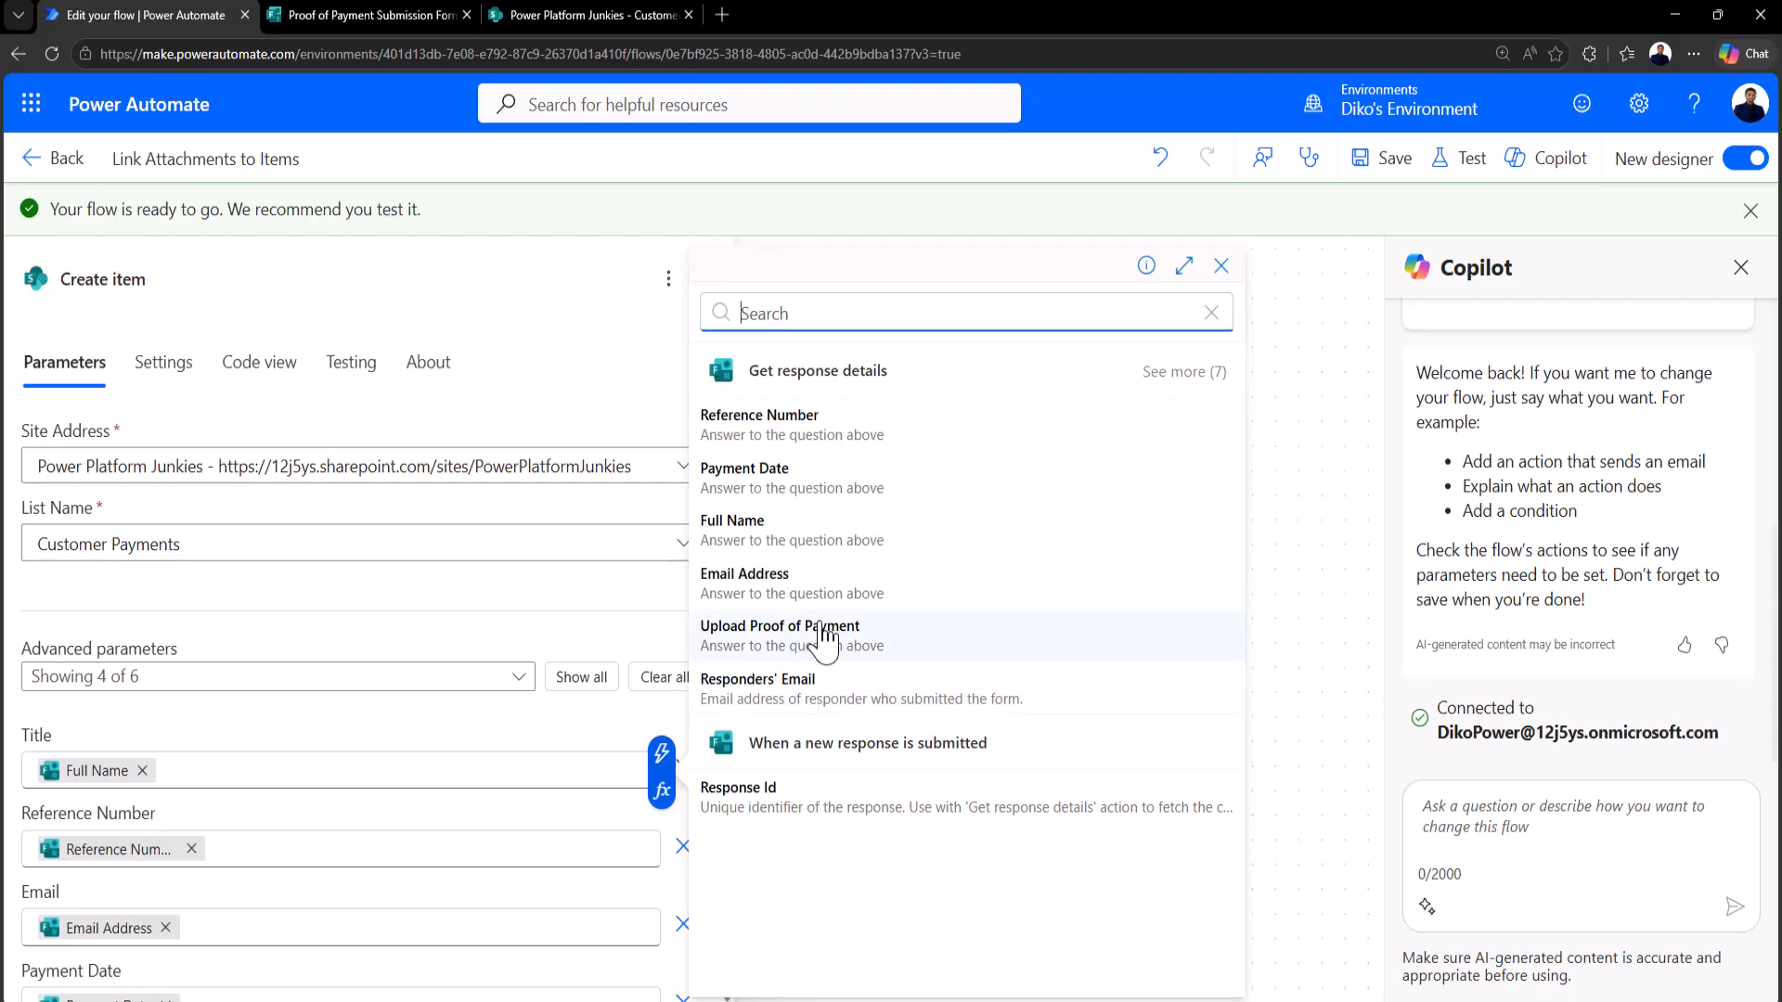
{"action": "left_click", "coordinate": [345, 642]}
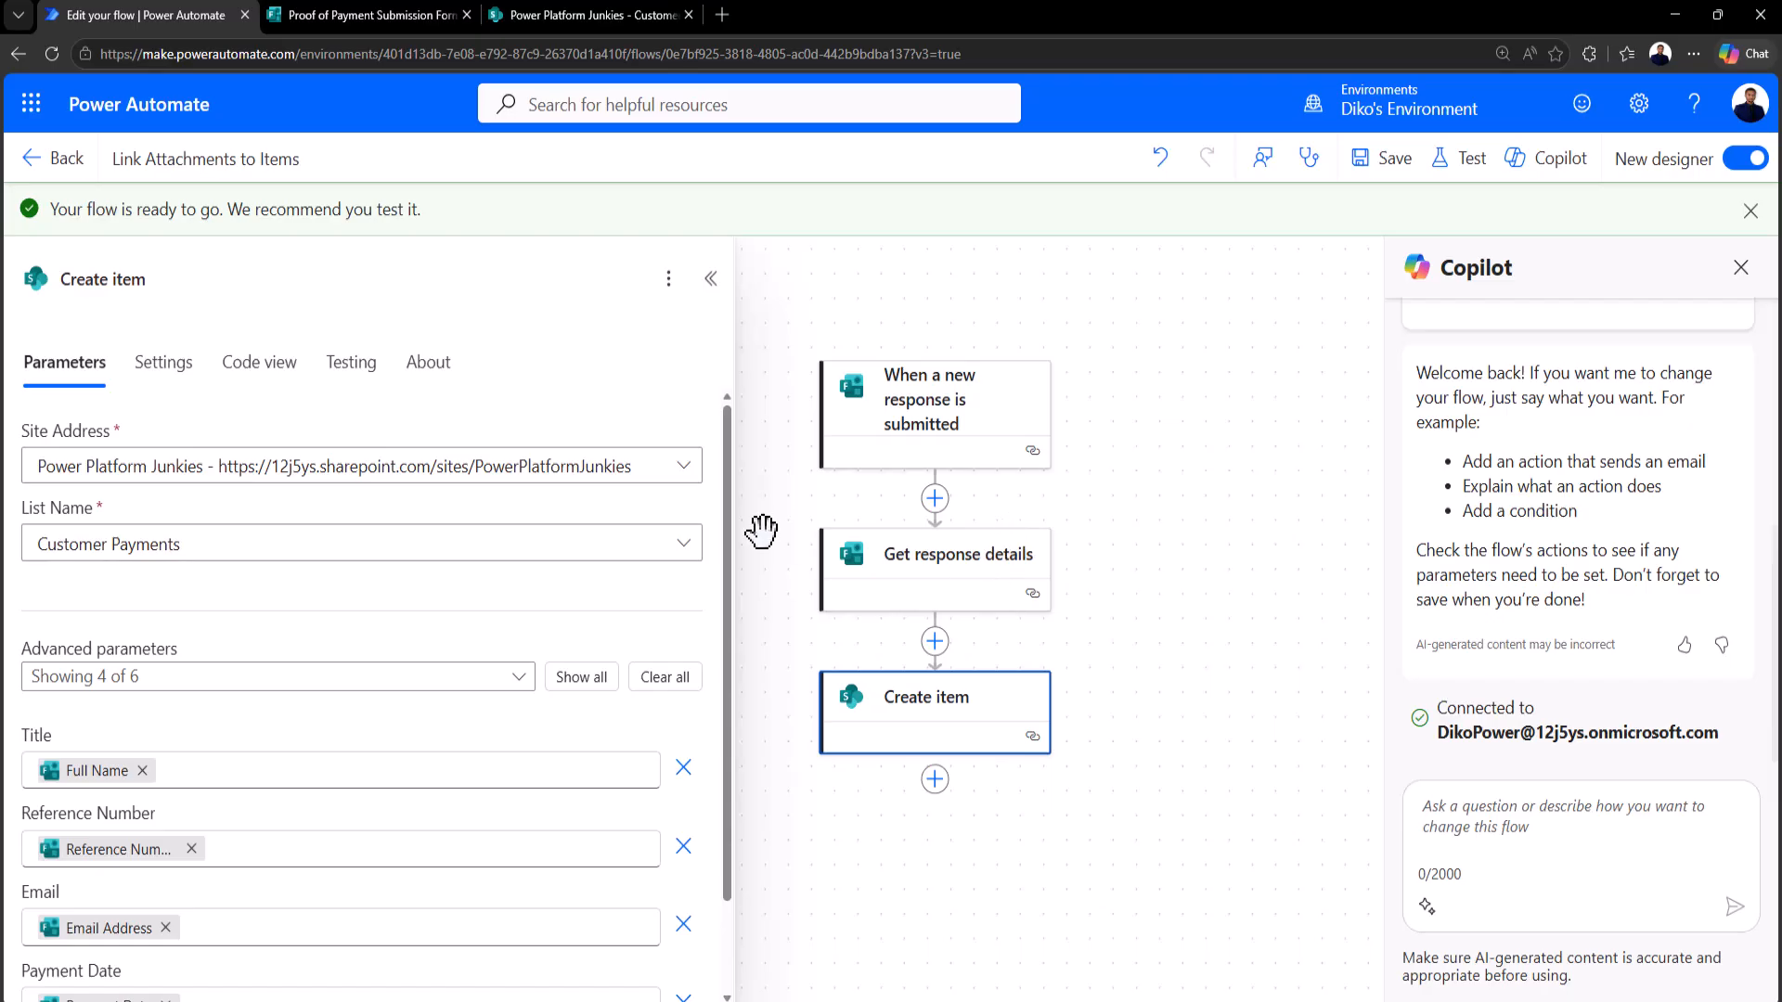
Step: Start a manual test of the flow and switch to the Forms tab
{"action": "left_click", "coordinate": [1465, 176]}
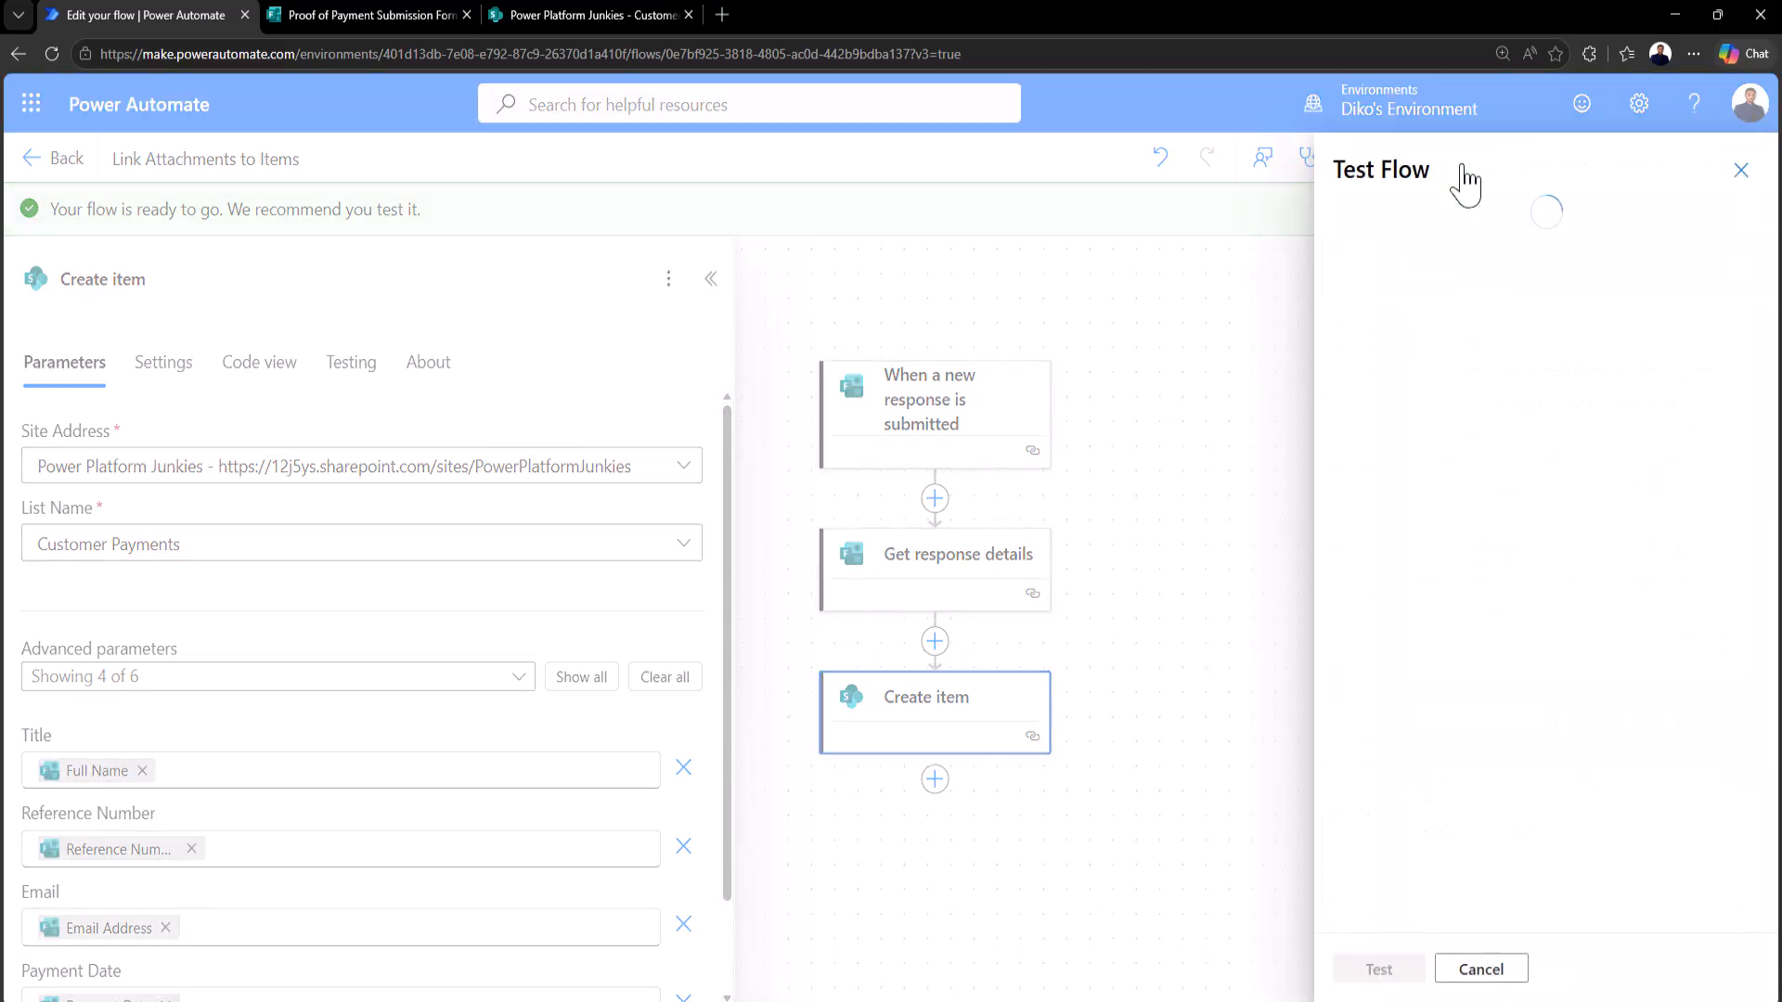
{"action": "left_click", "coordinate": [1355, 228]}
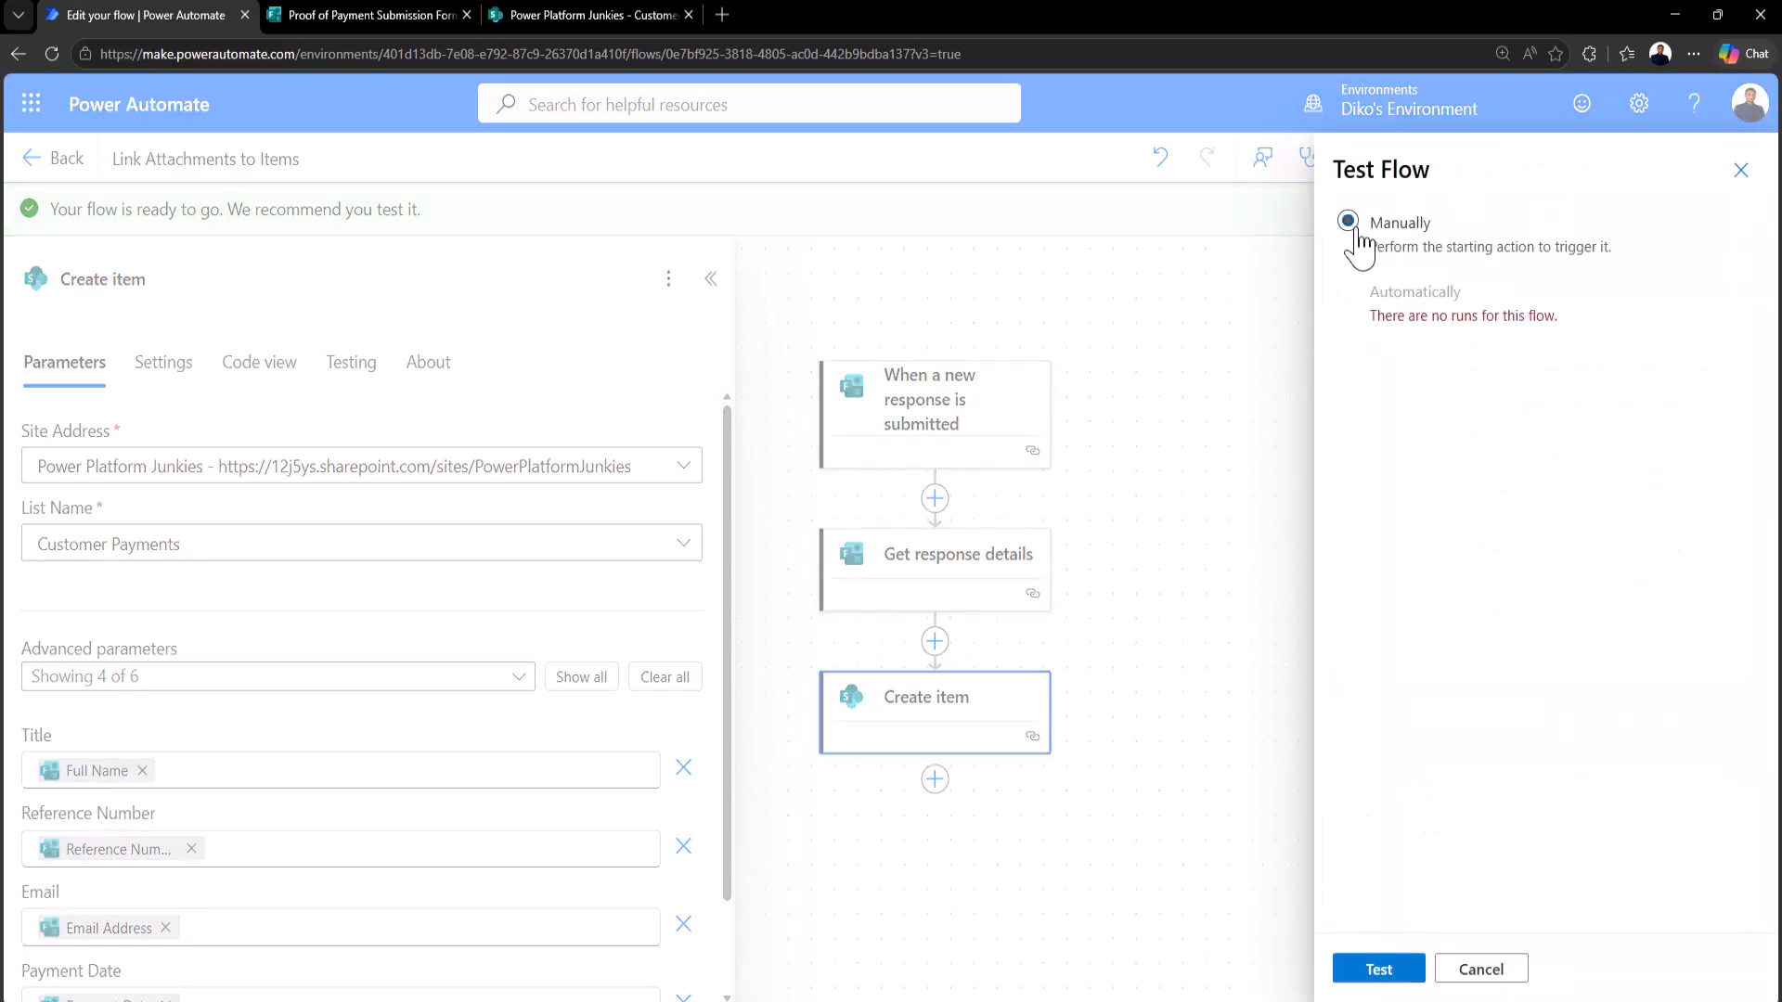
{"action": "left_click", "coordinate": [1374, 970]}
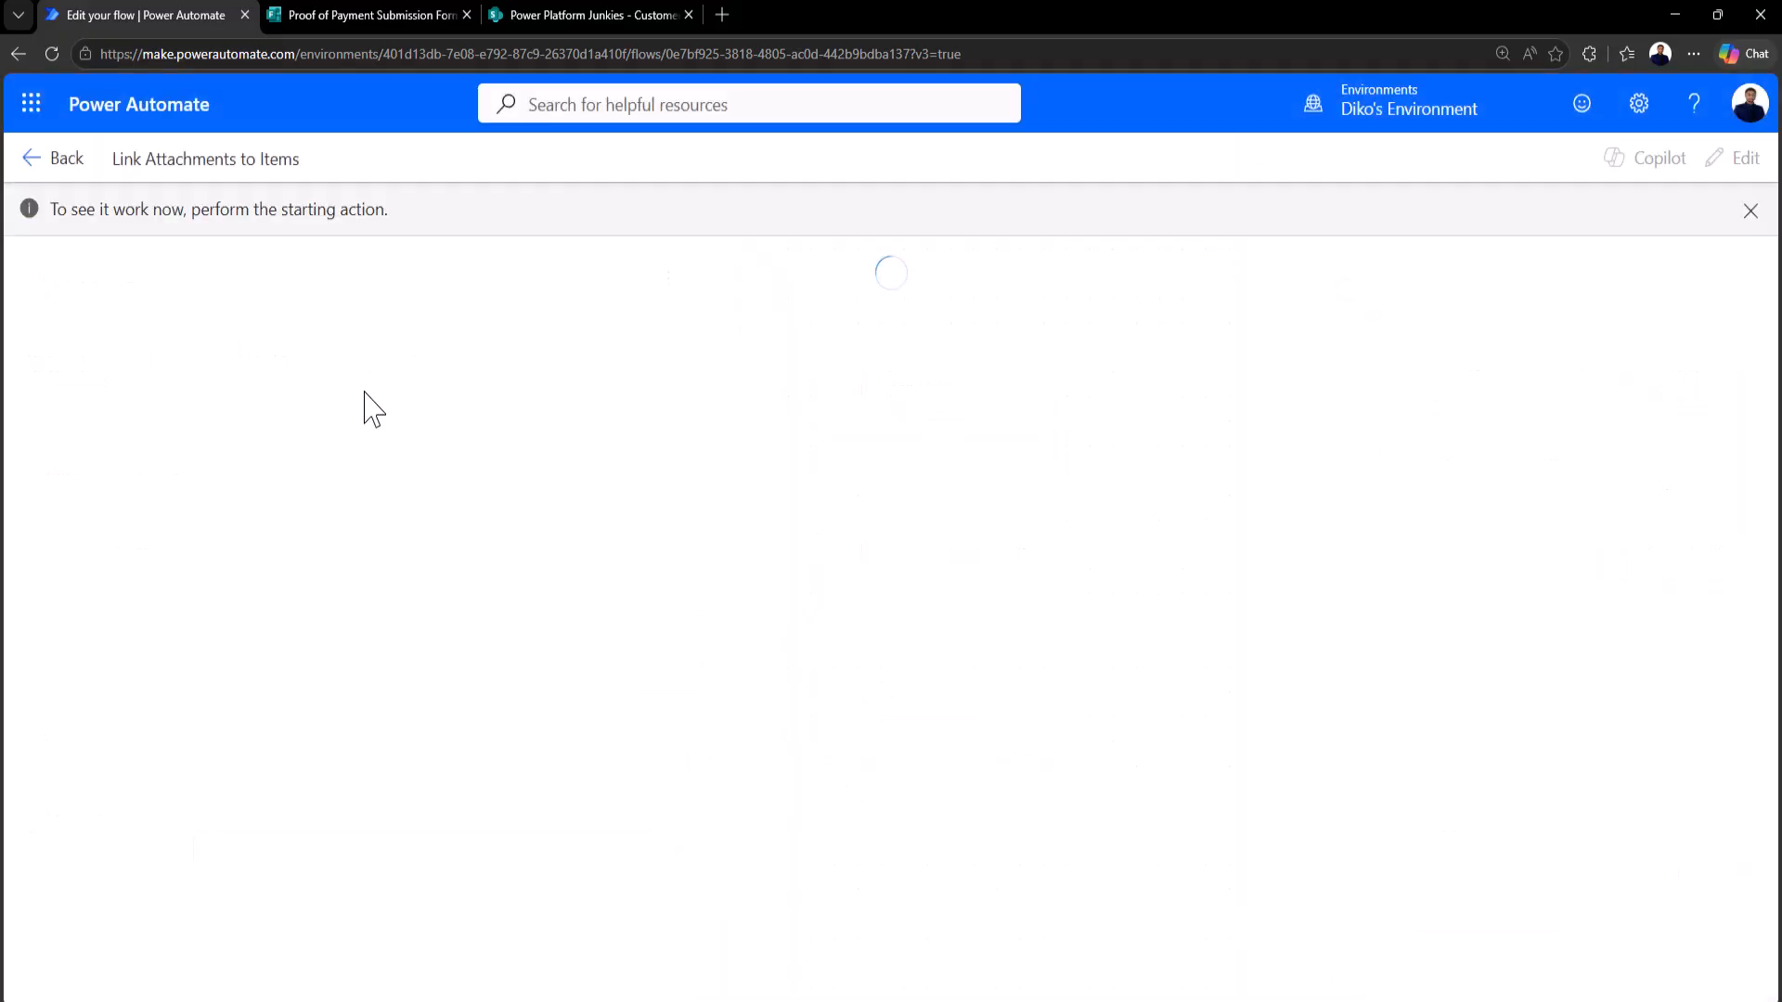
{"action": "left_click", "coordinate": [409, 11]}
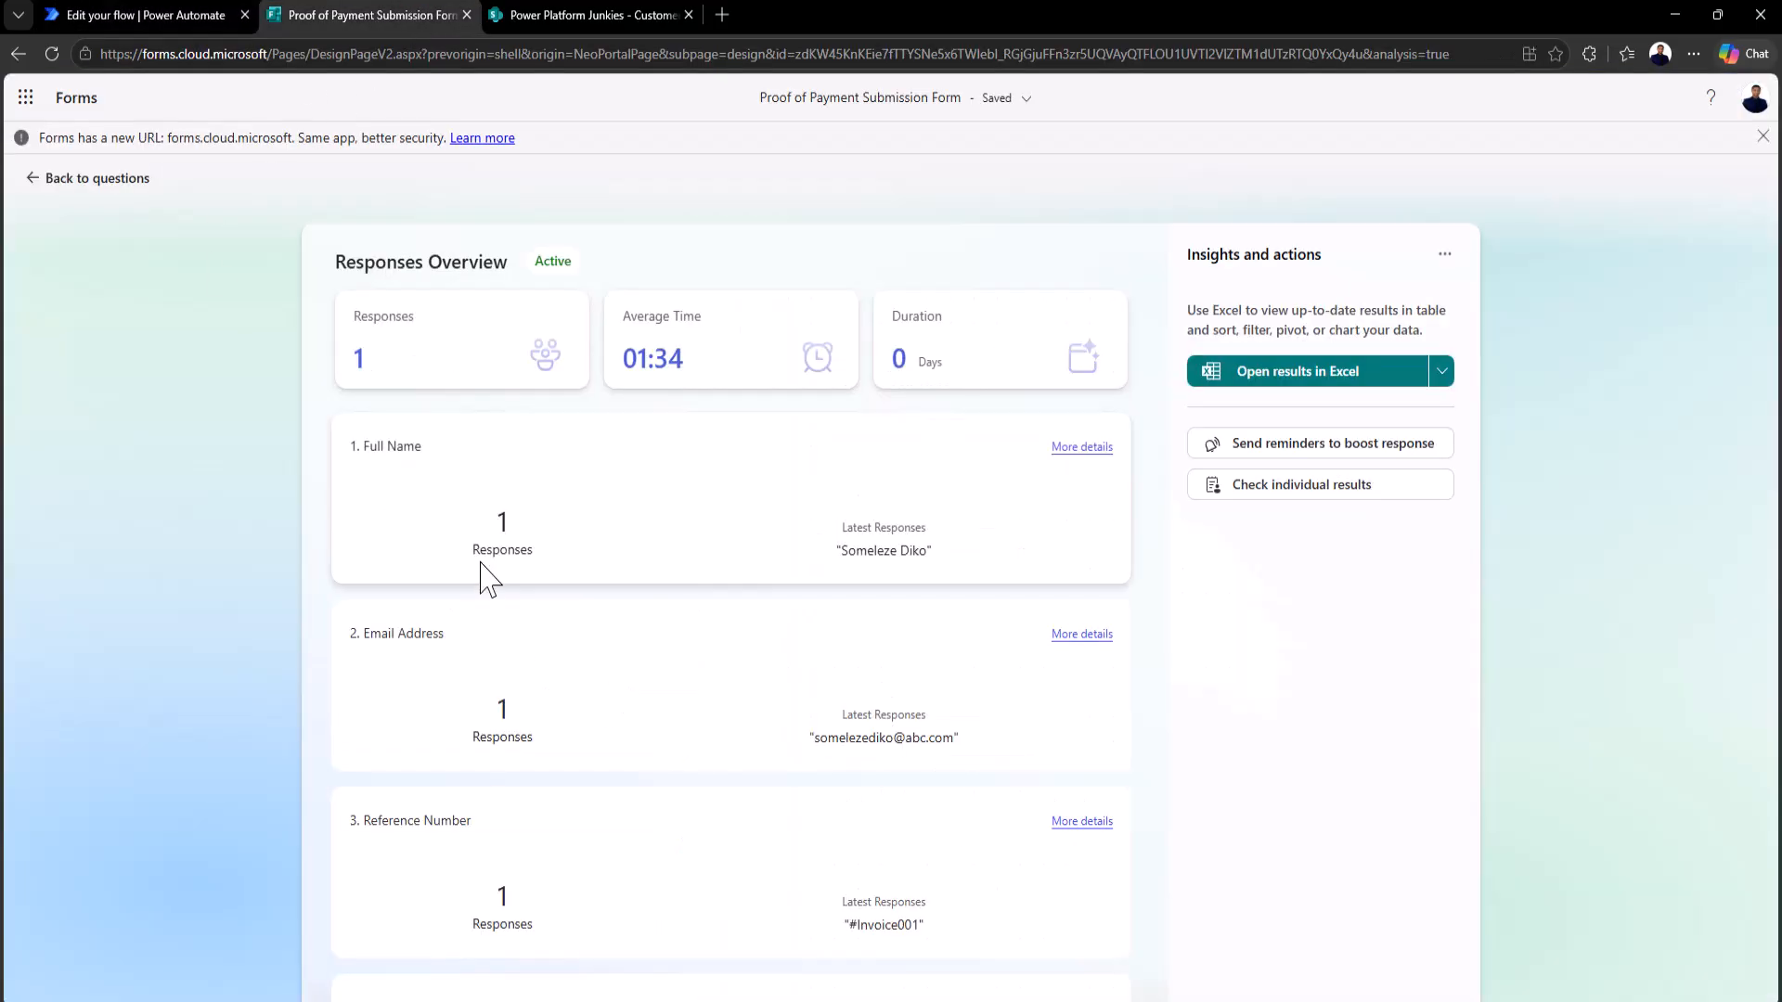
Step: Open the form preview and enter a test full name and email address
{"action": "left_click", "coordinate": [56, 178]}
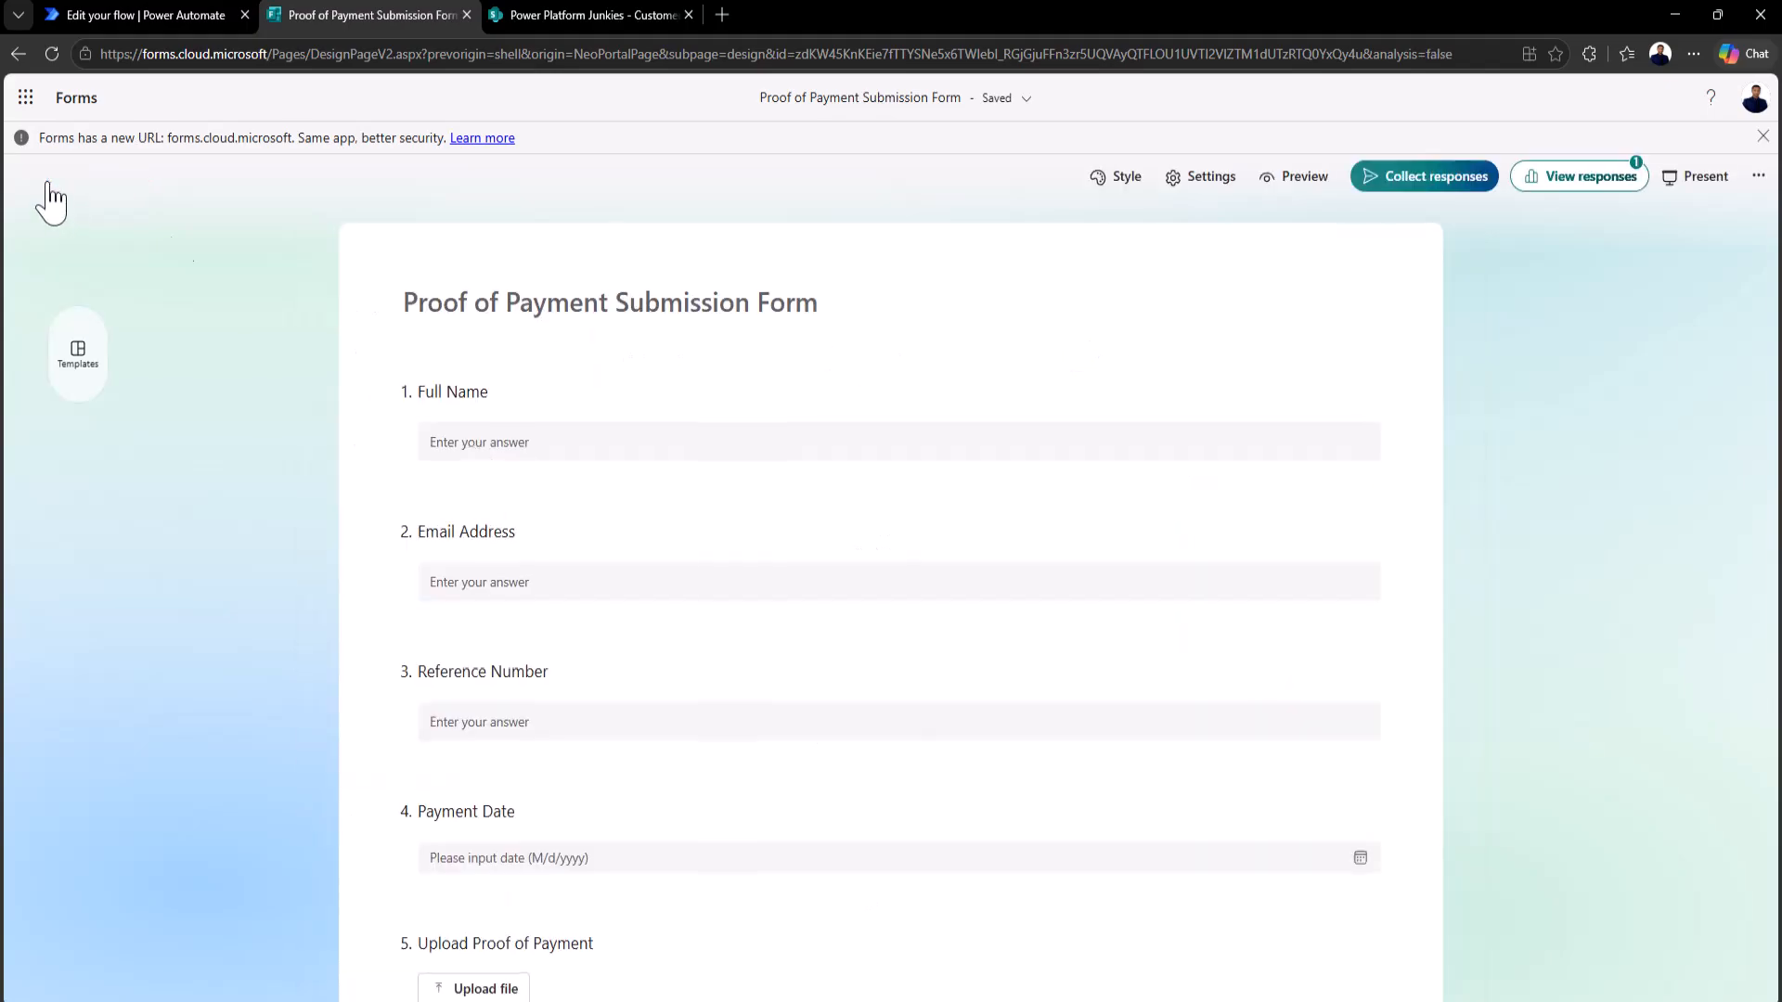
{"action": "left_click", "coordinate": [1299, 175]}
{"action": "left_click", "coordinate": [619, 395]}
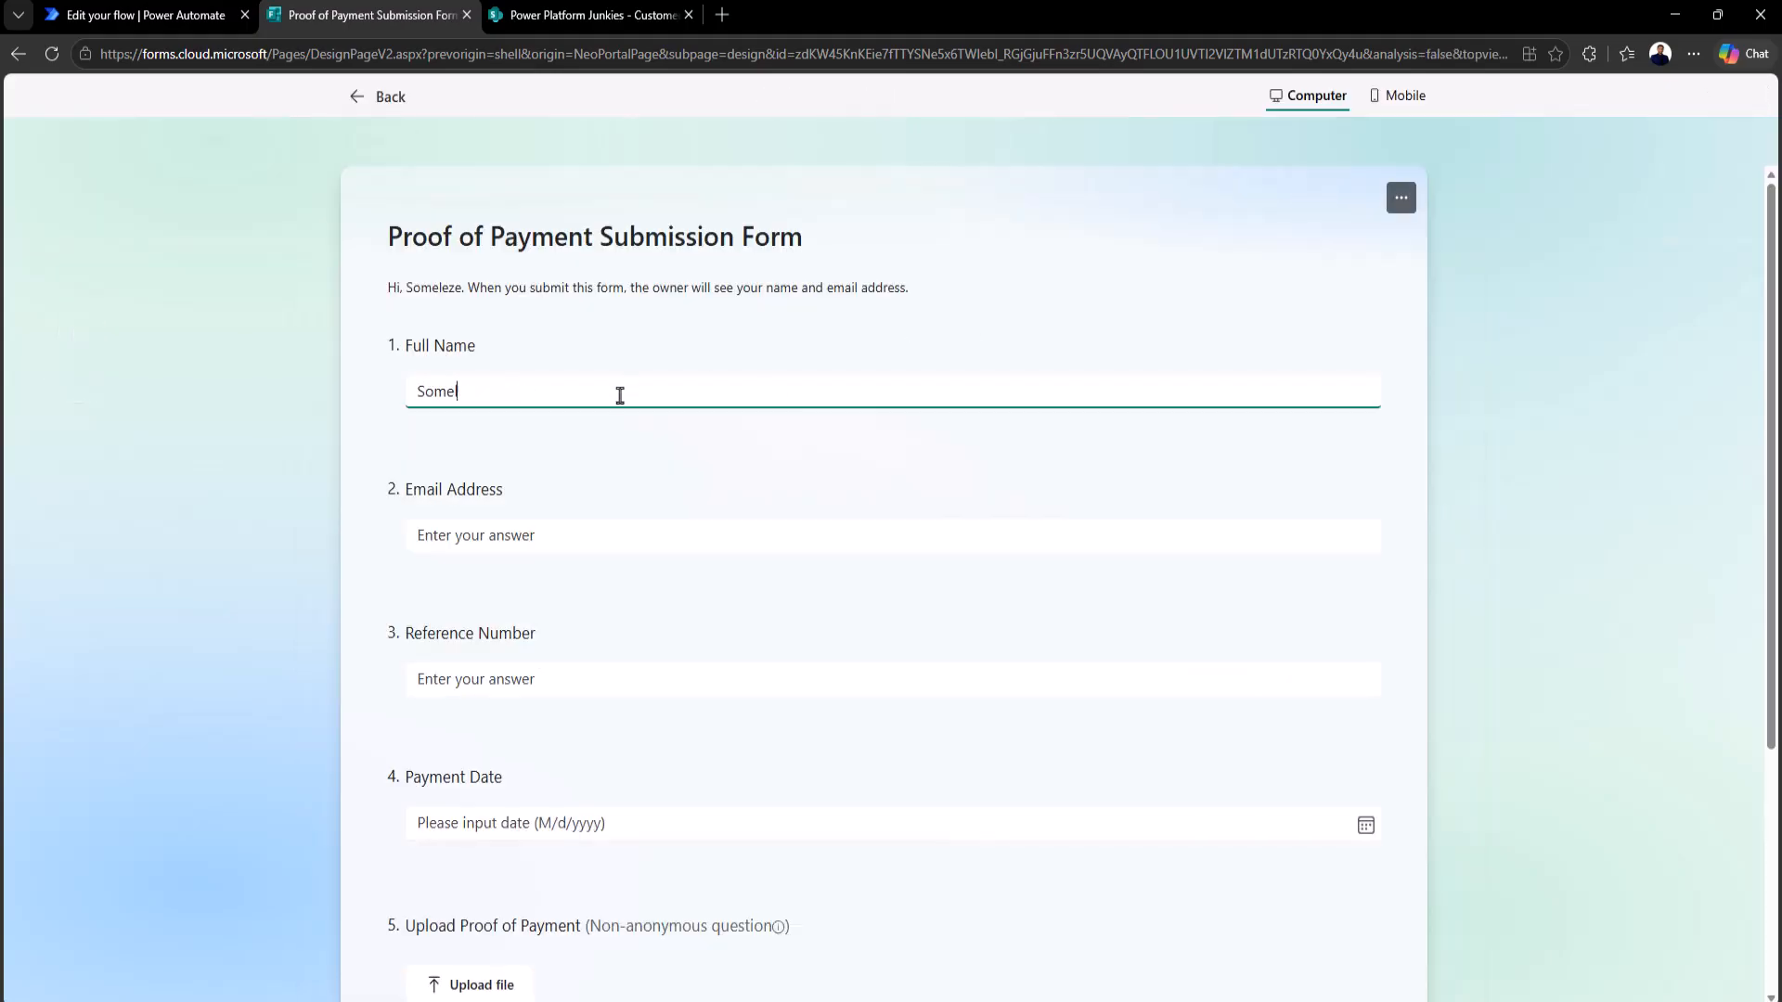
{"action": "key", "text": "Tab"}
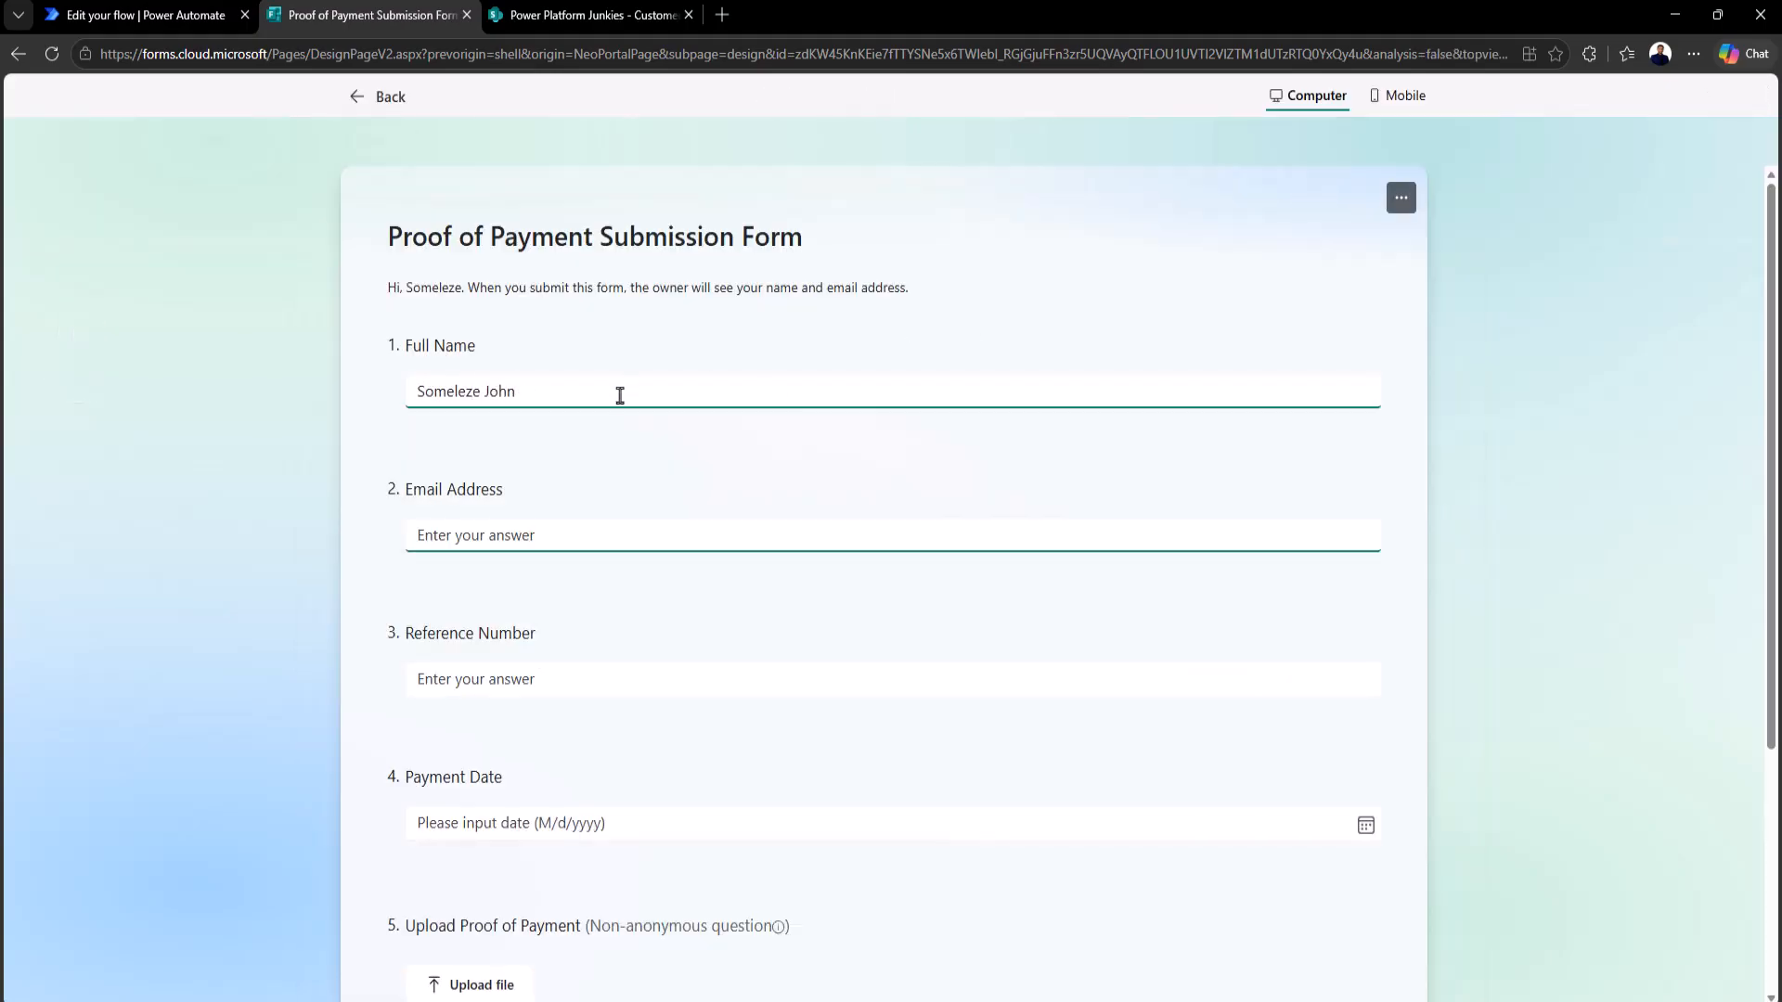
{"action": "key", "text": "Tab"}
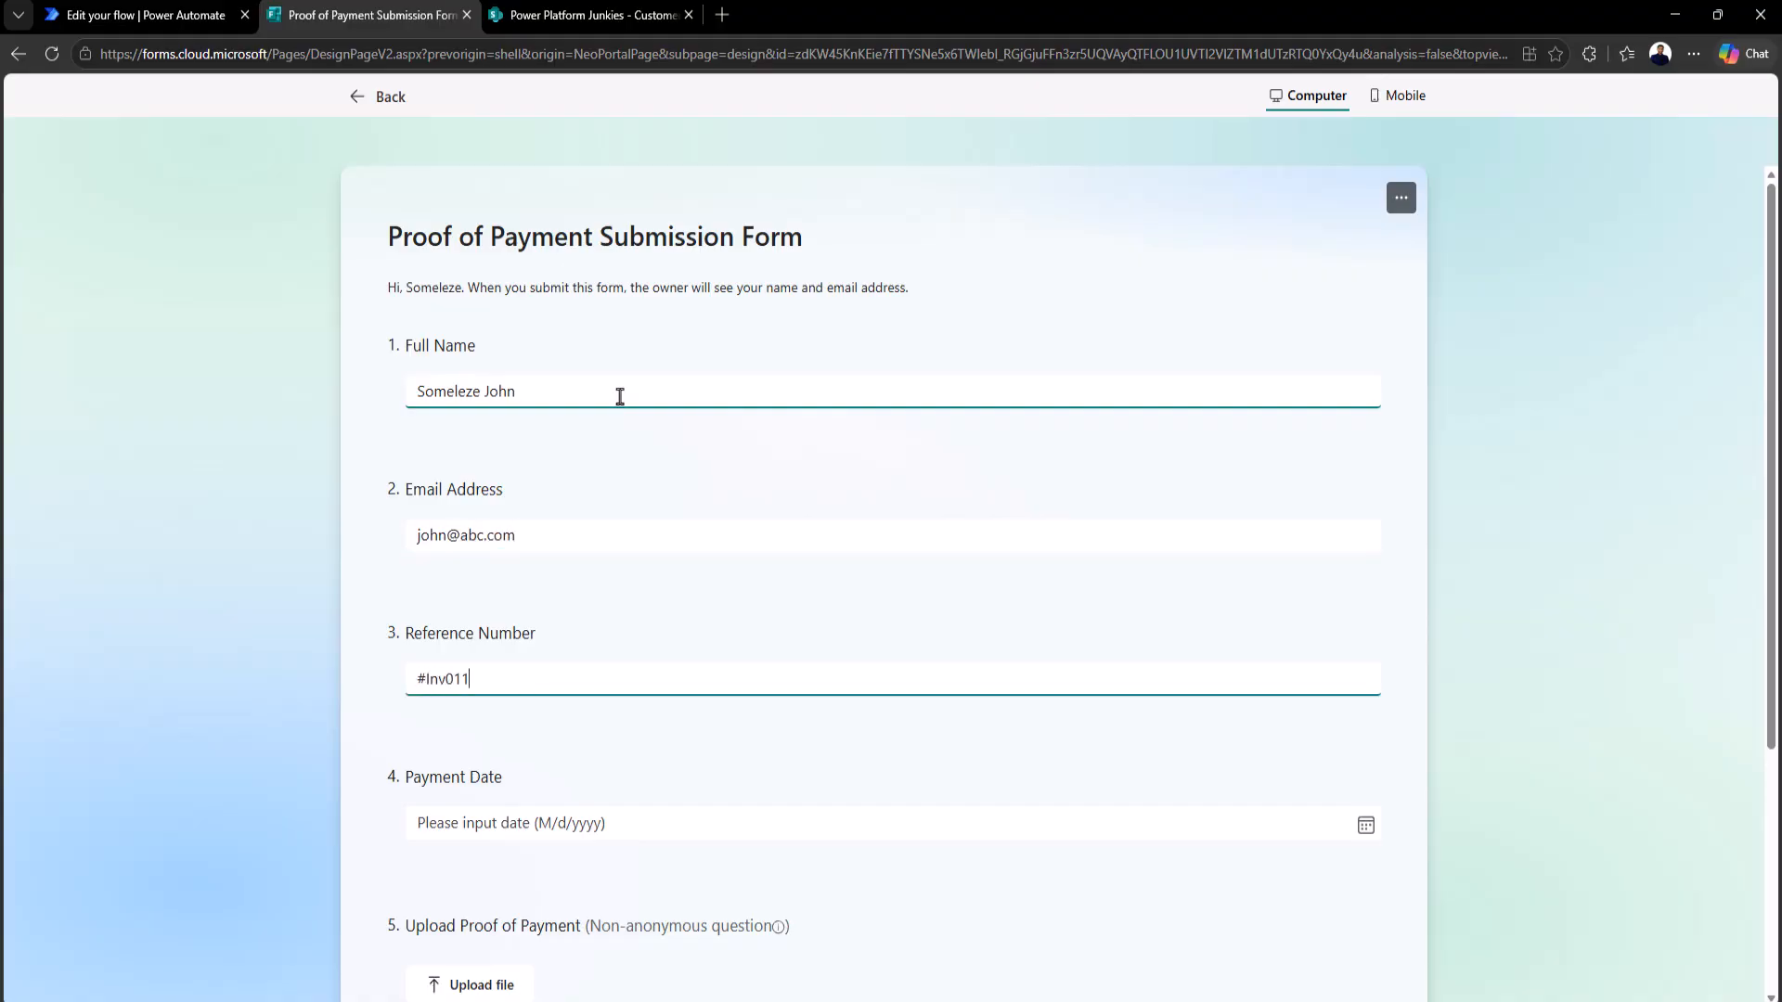
Step: Pick 15 May 2026 as payment date, upload the JPG proof, submit, and check the flow run
{"action": "left_click", "coordinate": [1365, 825]}
{"action": "left_click", "coordinate": [556, 657]}
{"action": "scroll", "coordinate": [519, 705], "scroll_direction": "down", "scroll_amount": 3}
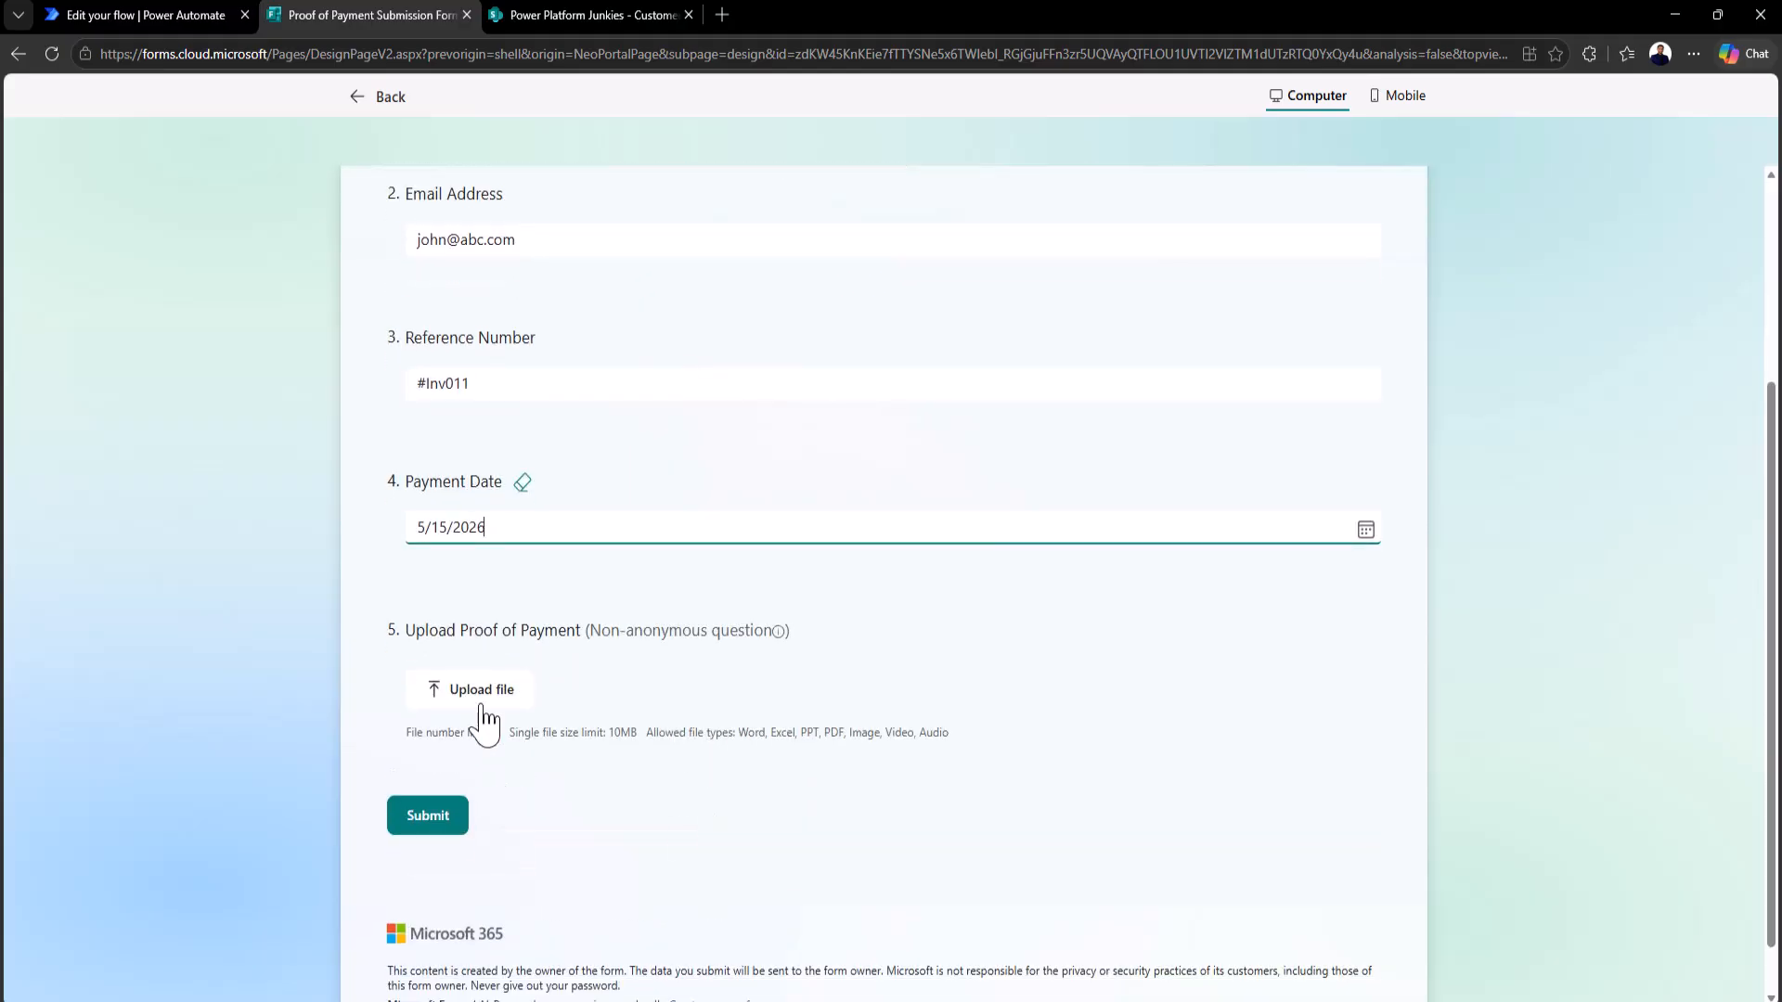
{"action": "left_click", "coordinate": [493, 689]}
{"action": "left_click", "coordinate": [389, 167]}
{"action": "left_click", "coordinate": [708, 463]}
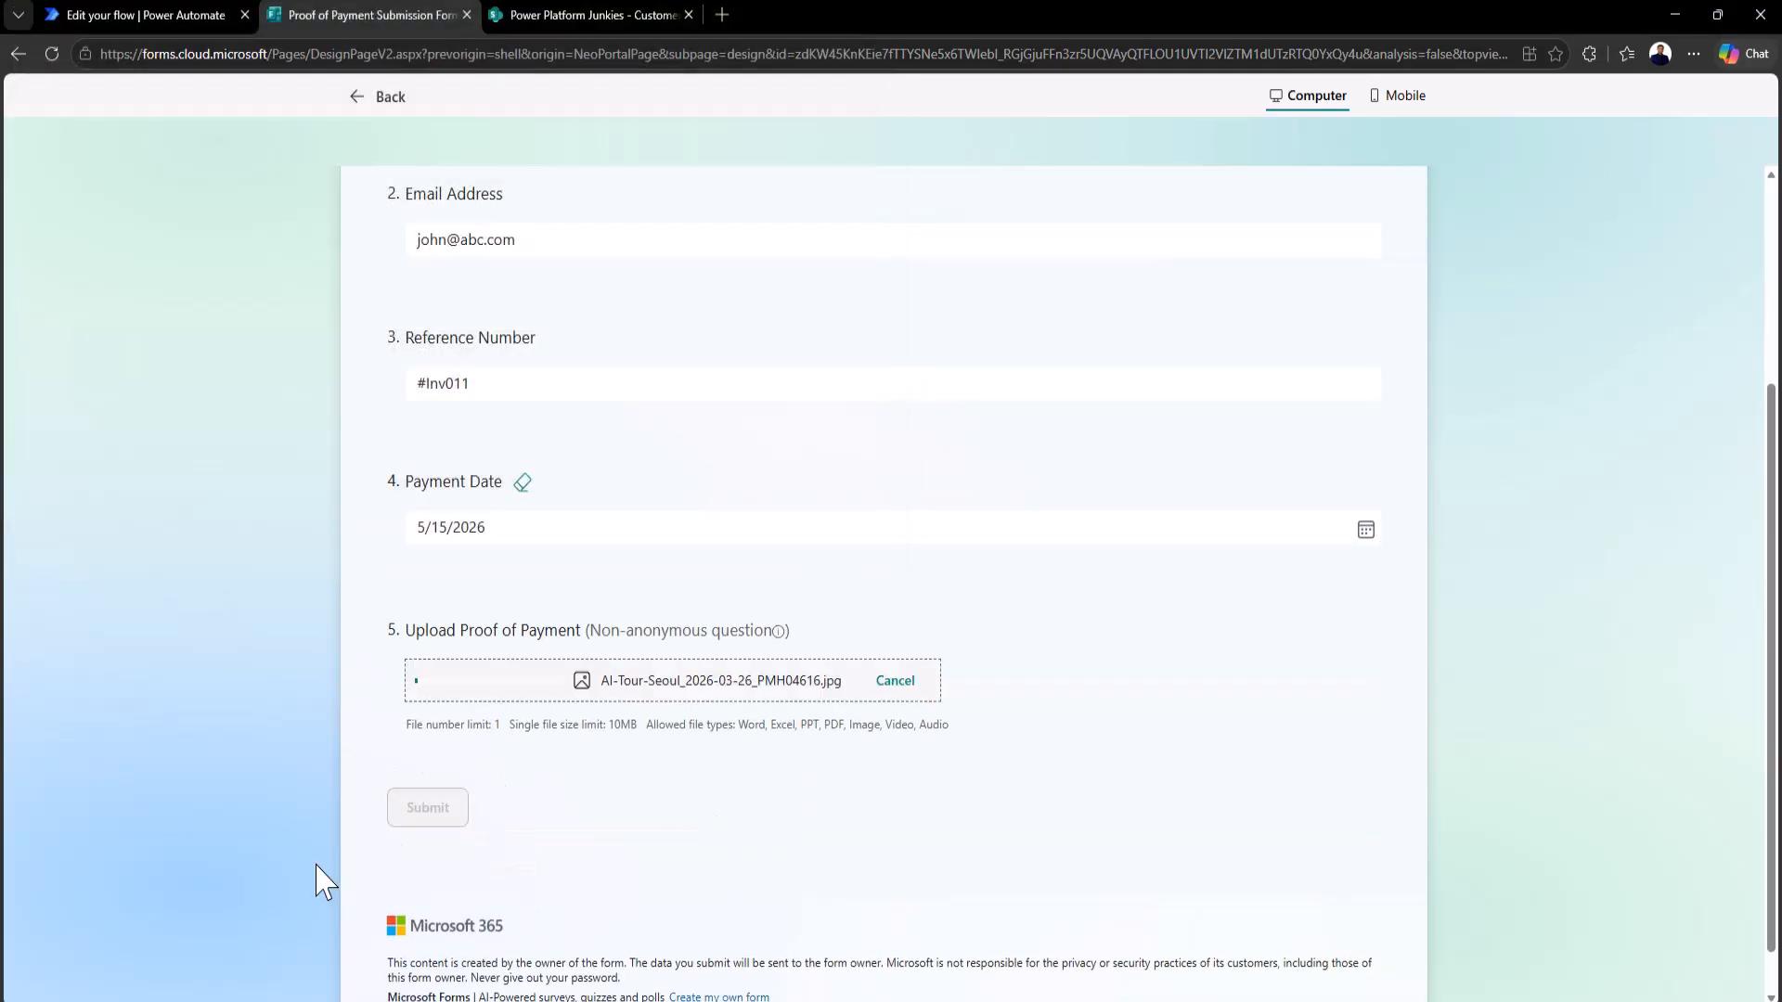
{"action": "left_click", "coordinate": [413, 807]}
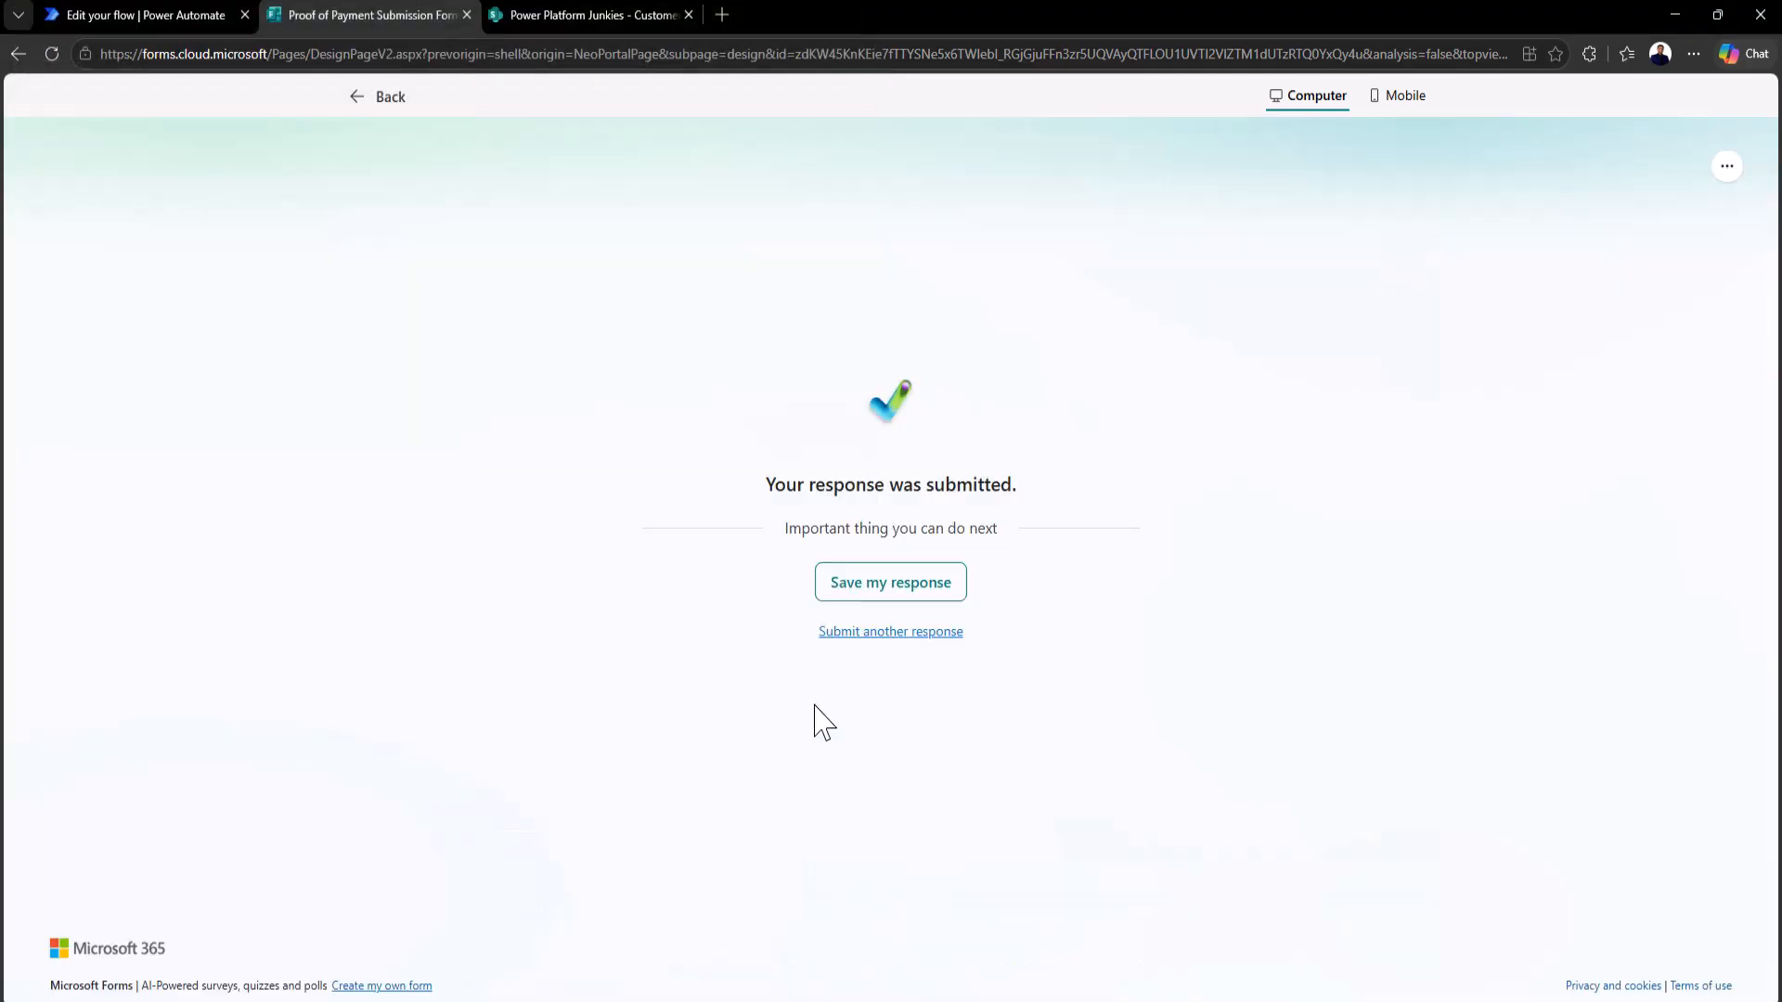
{"action": "left_click", "coordinate": [380, 96]}
{"action": "left_click", "coordinate": [143, 14]}
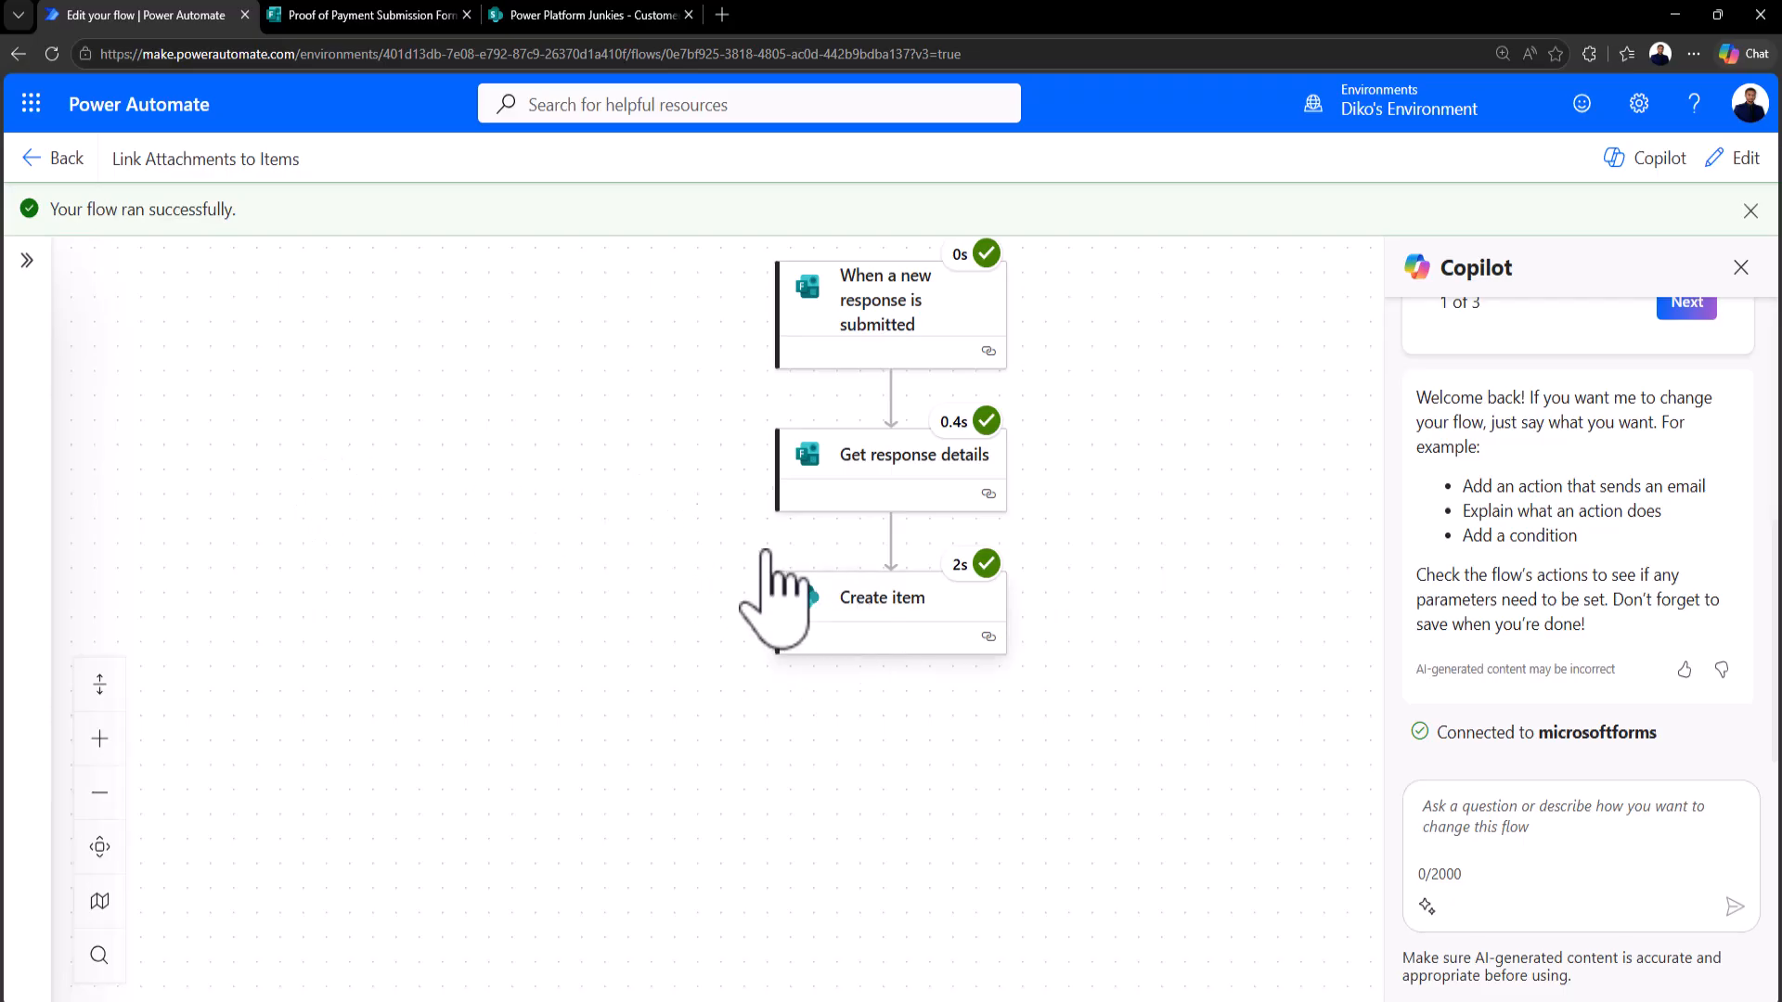
Step: Refresh the Customer Payments list to confirm the new entry appears with no attachment
{"action": "left_click", "coordinate": [550, 17]}
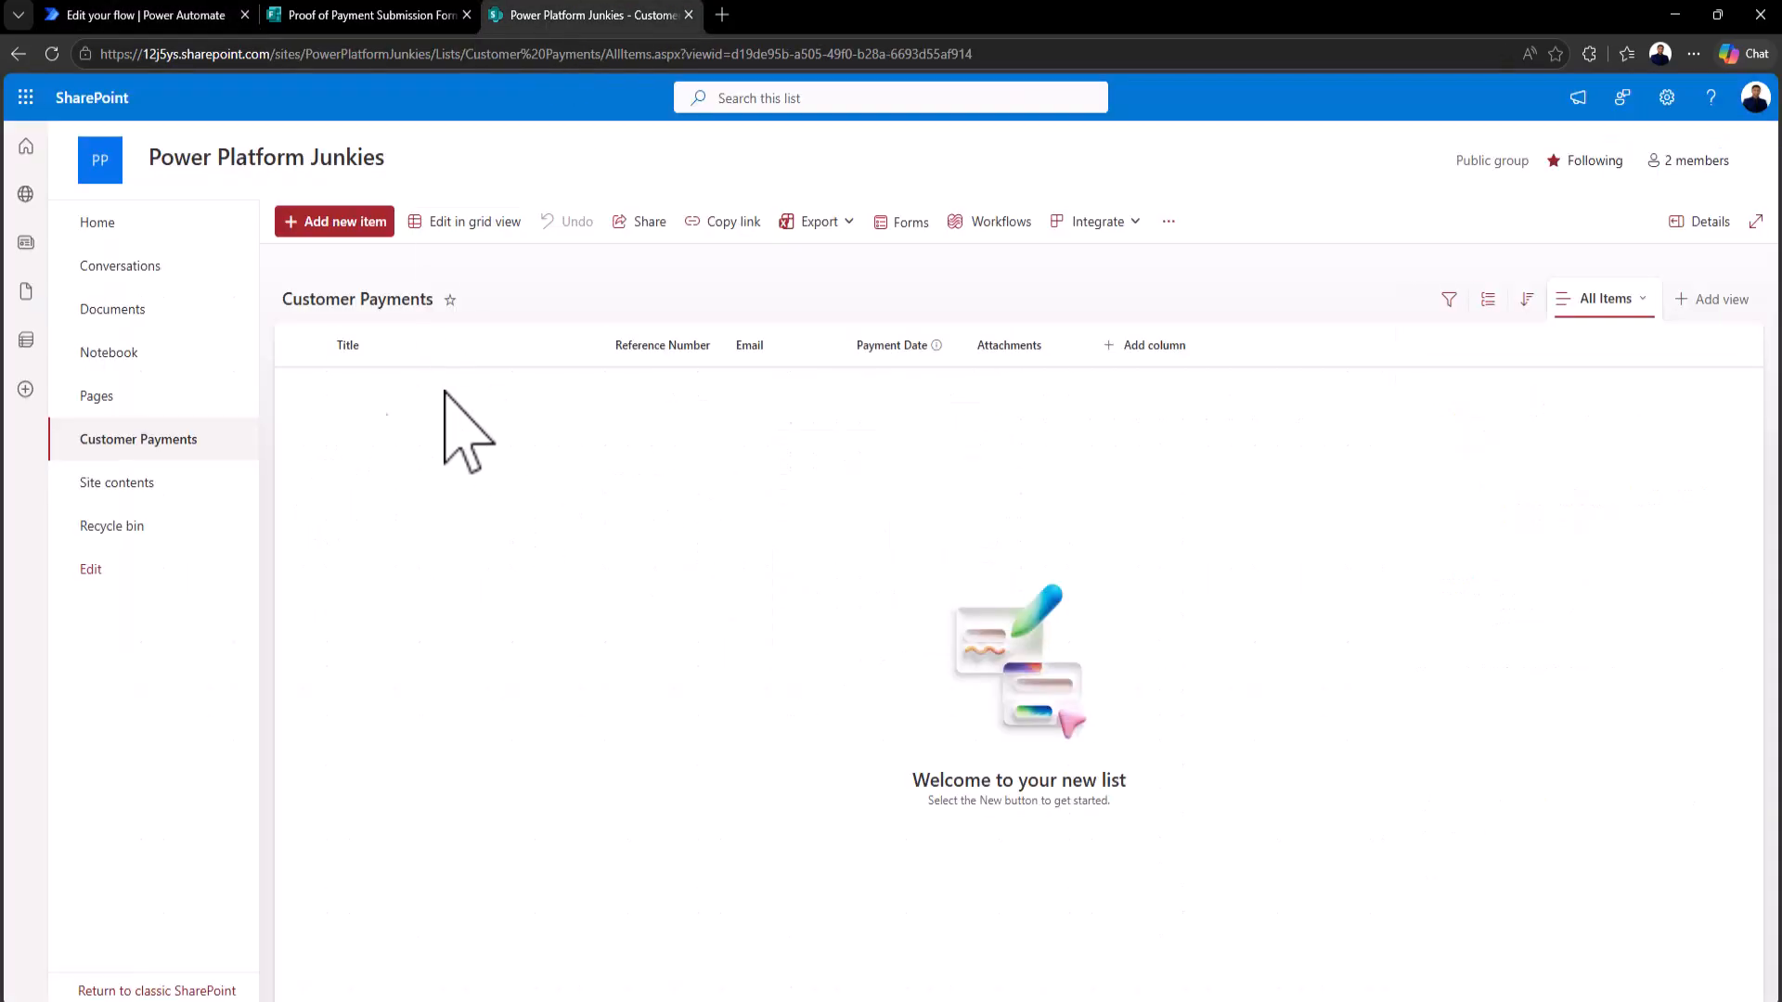
{"action": "left_click", "coordinate": [52, 53]}
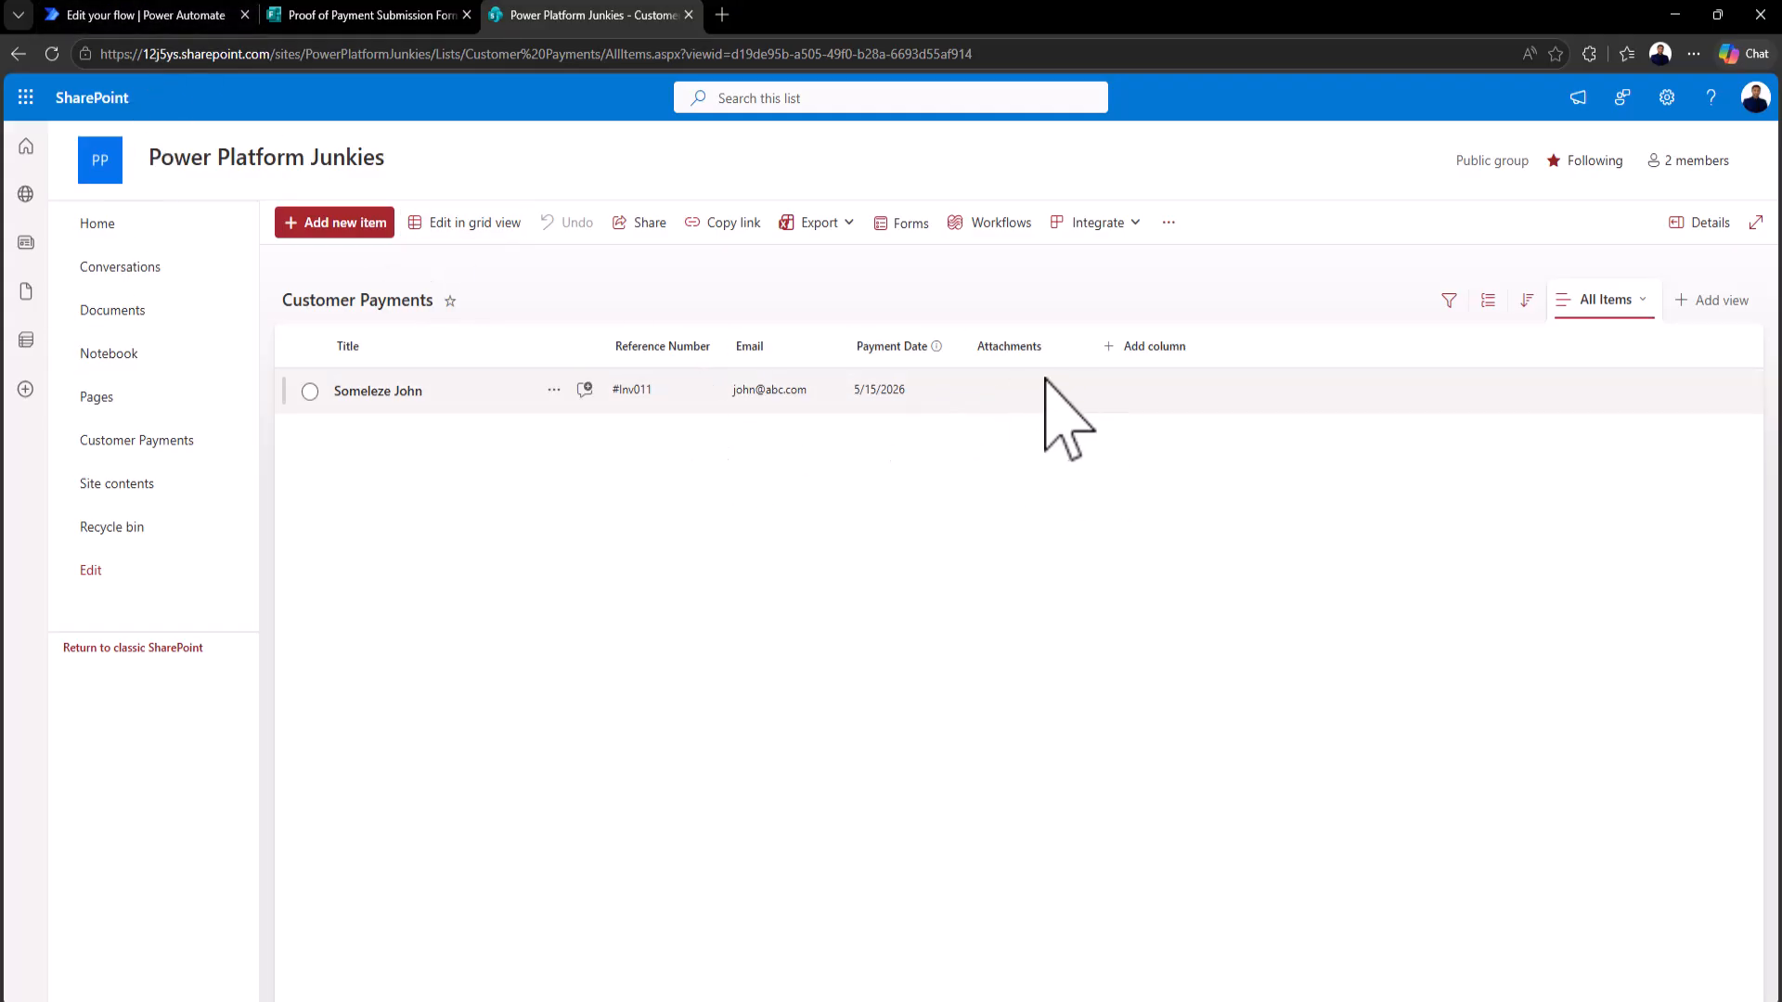
{"action": "left_click", "coordinate": [149, 15]}
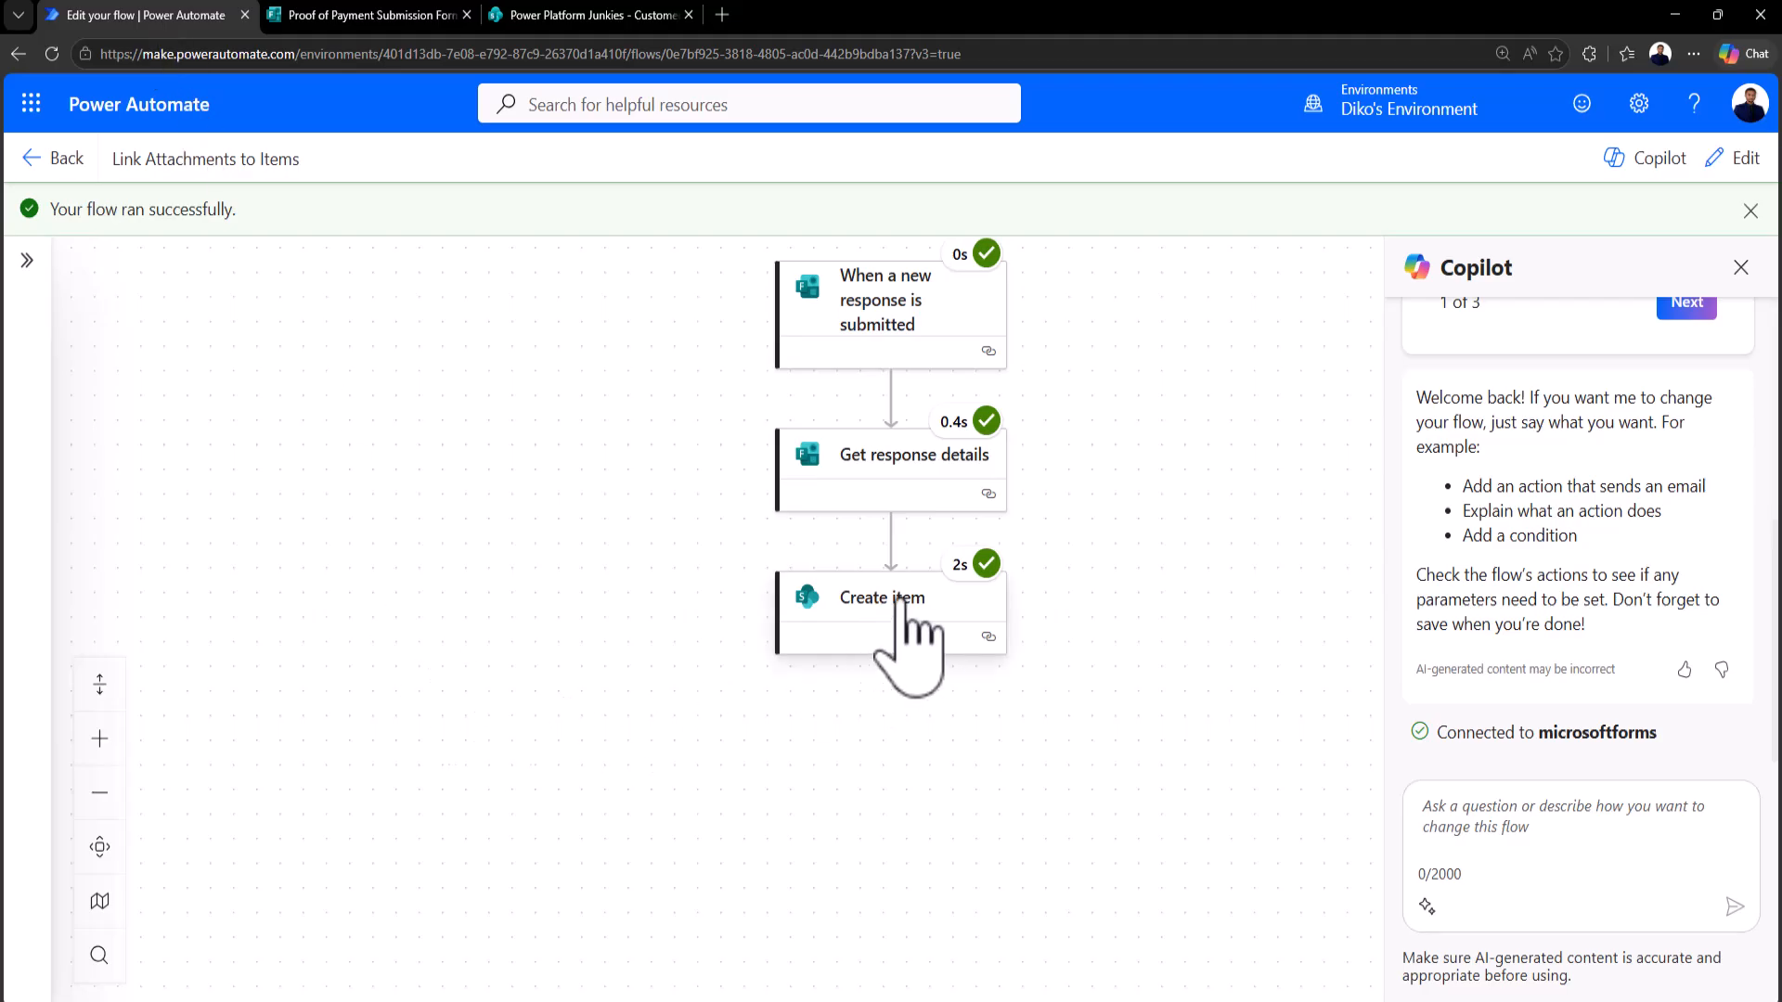
Step: Show the raw output JSON of the run's Get response details step
{"action": "left_click", "coordinate": [899, 464]}
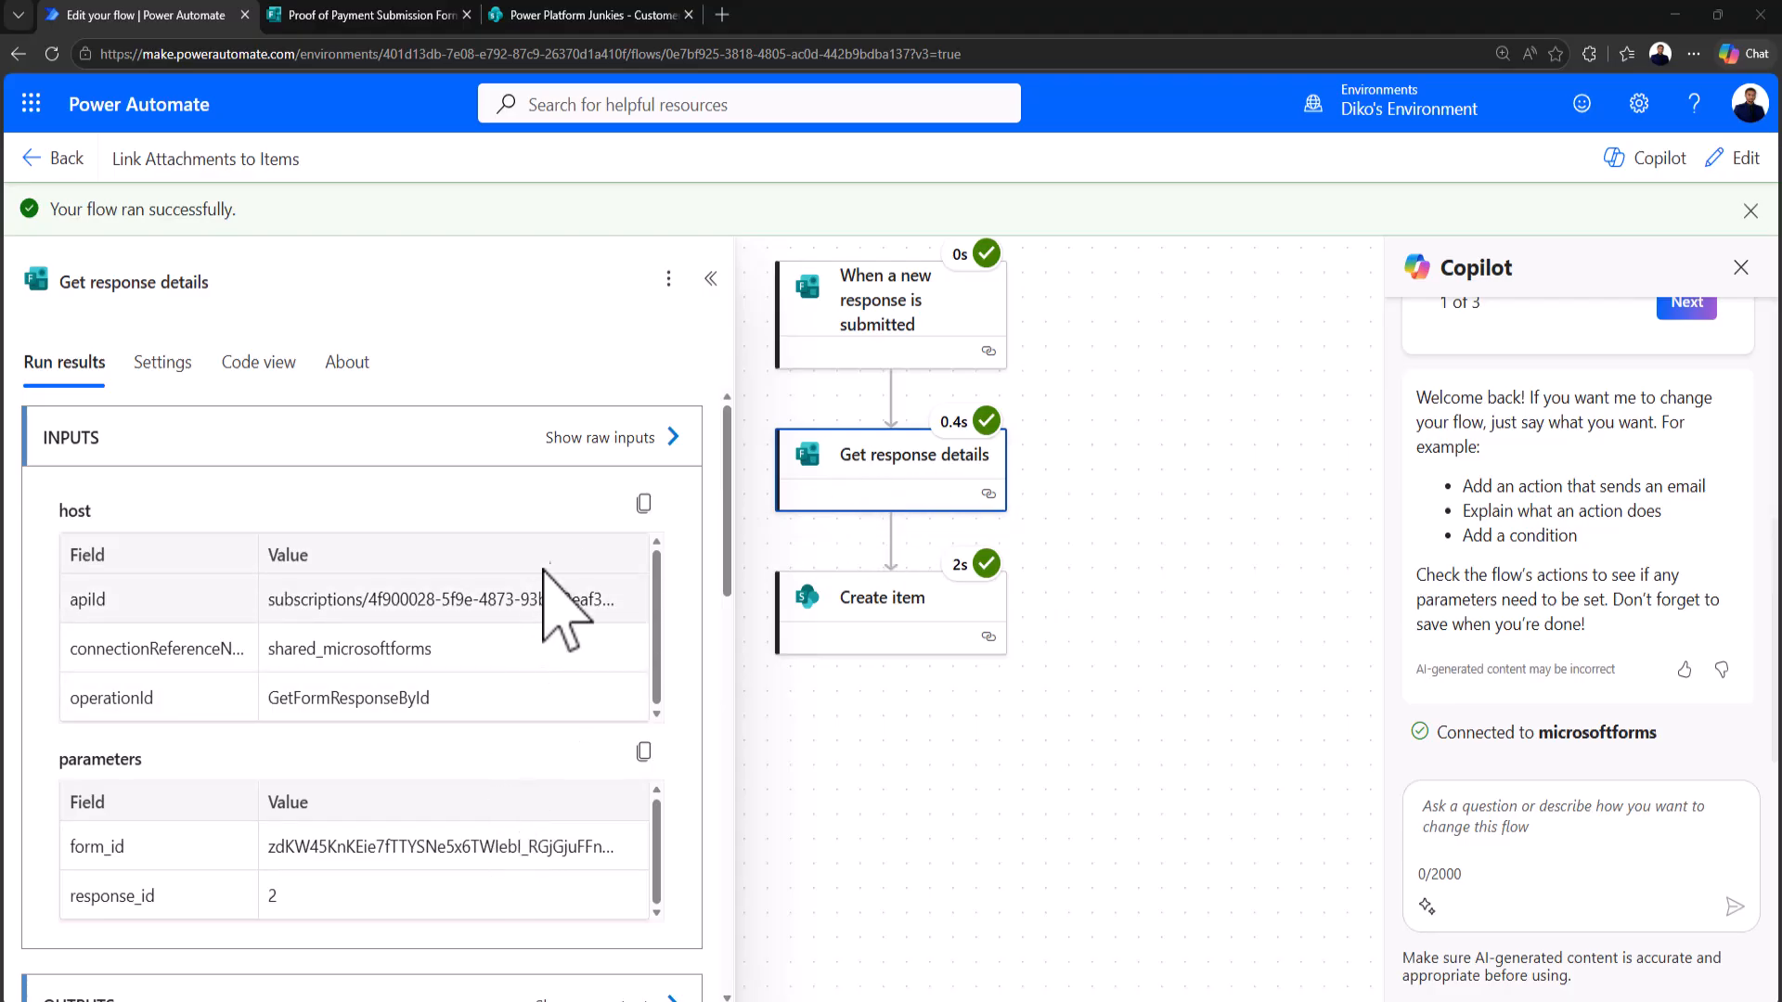
{"action": "scroll", "coordinate": [571, 508], "scroll_direction": "down", "scroll_amount": 4}
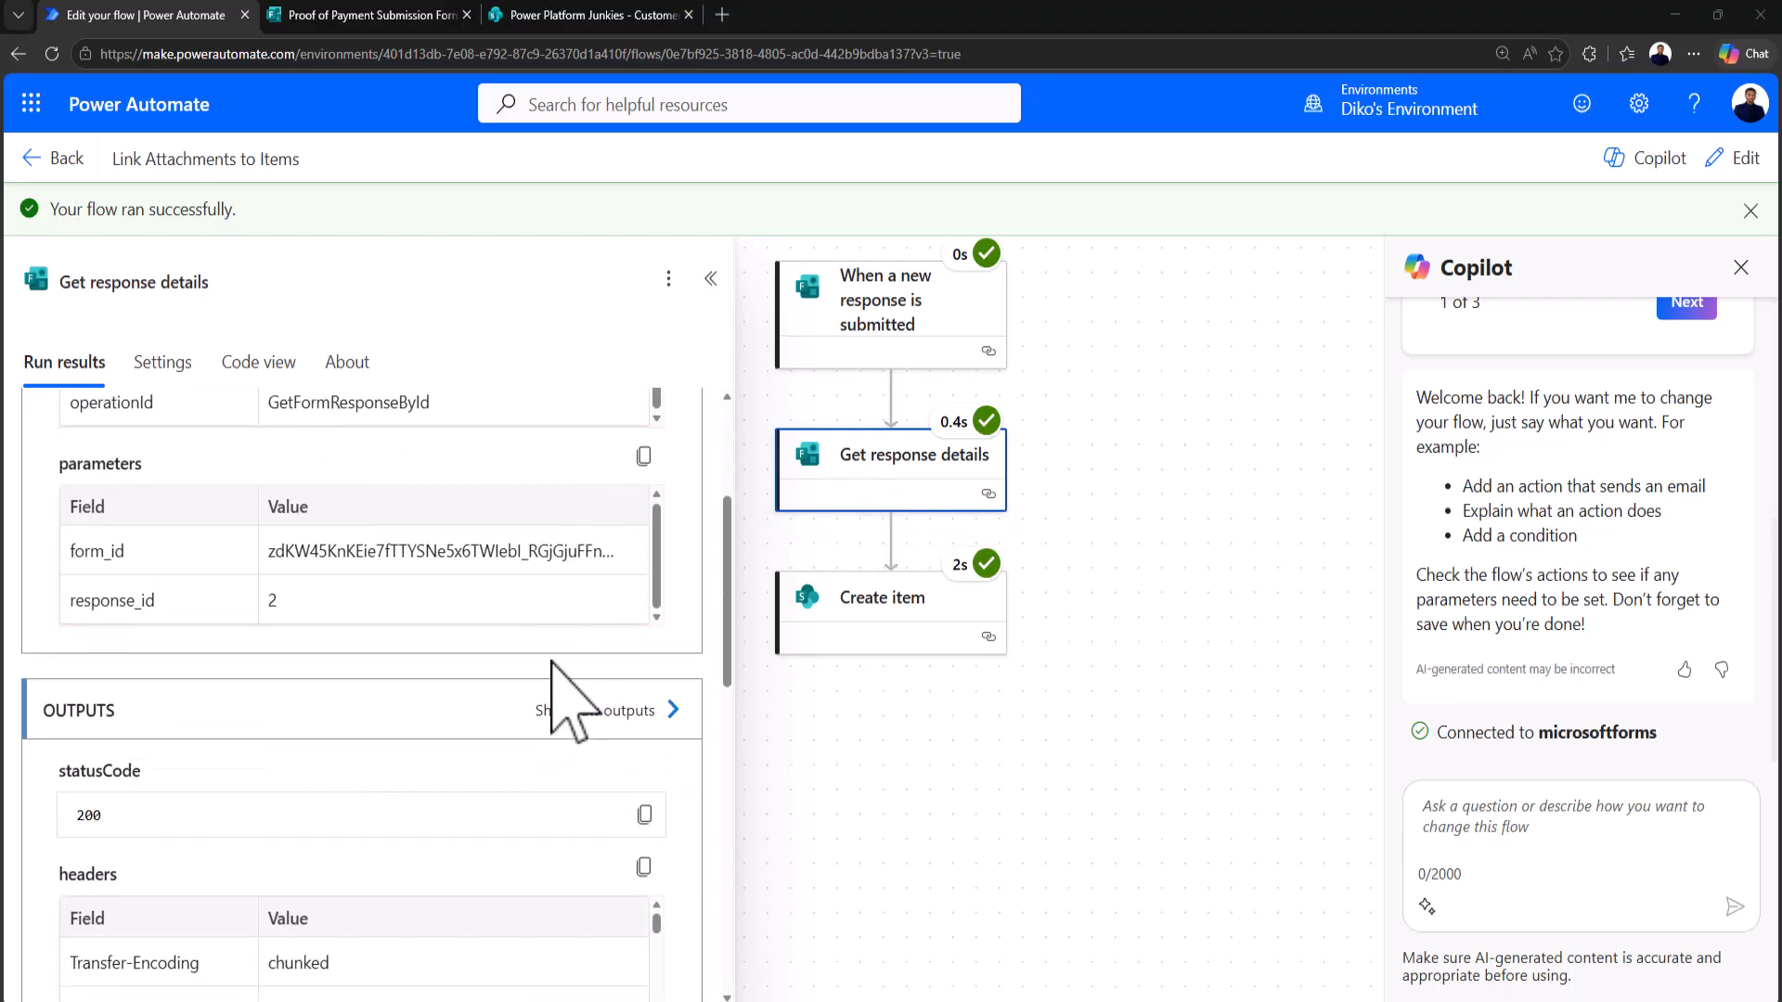
{"action": "left_click", "coordinate": [577, 622]}
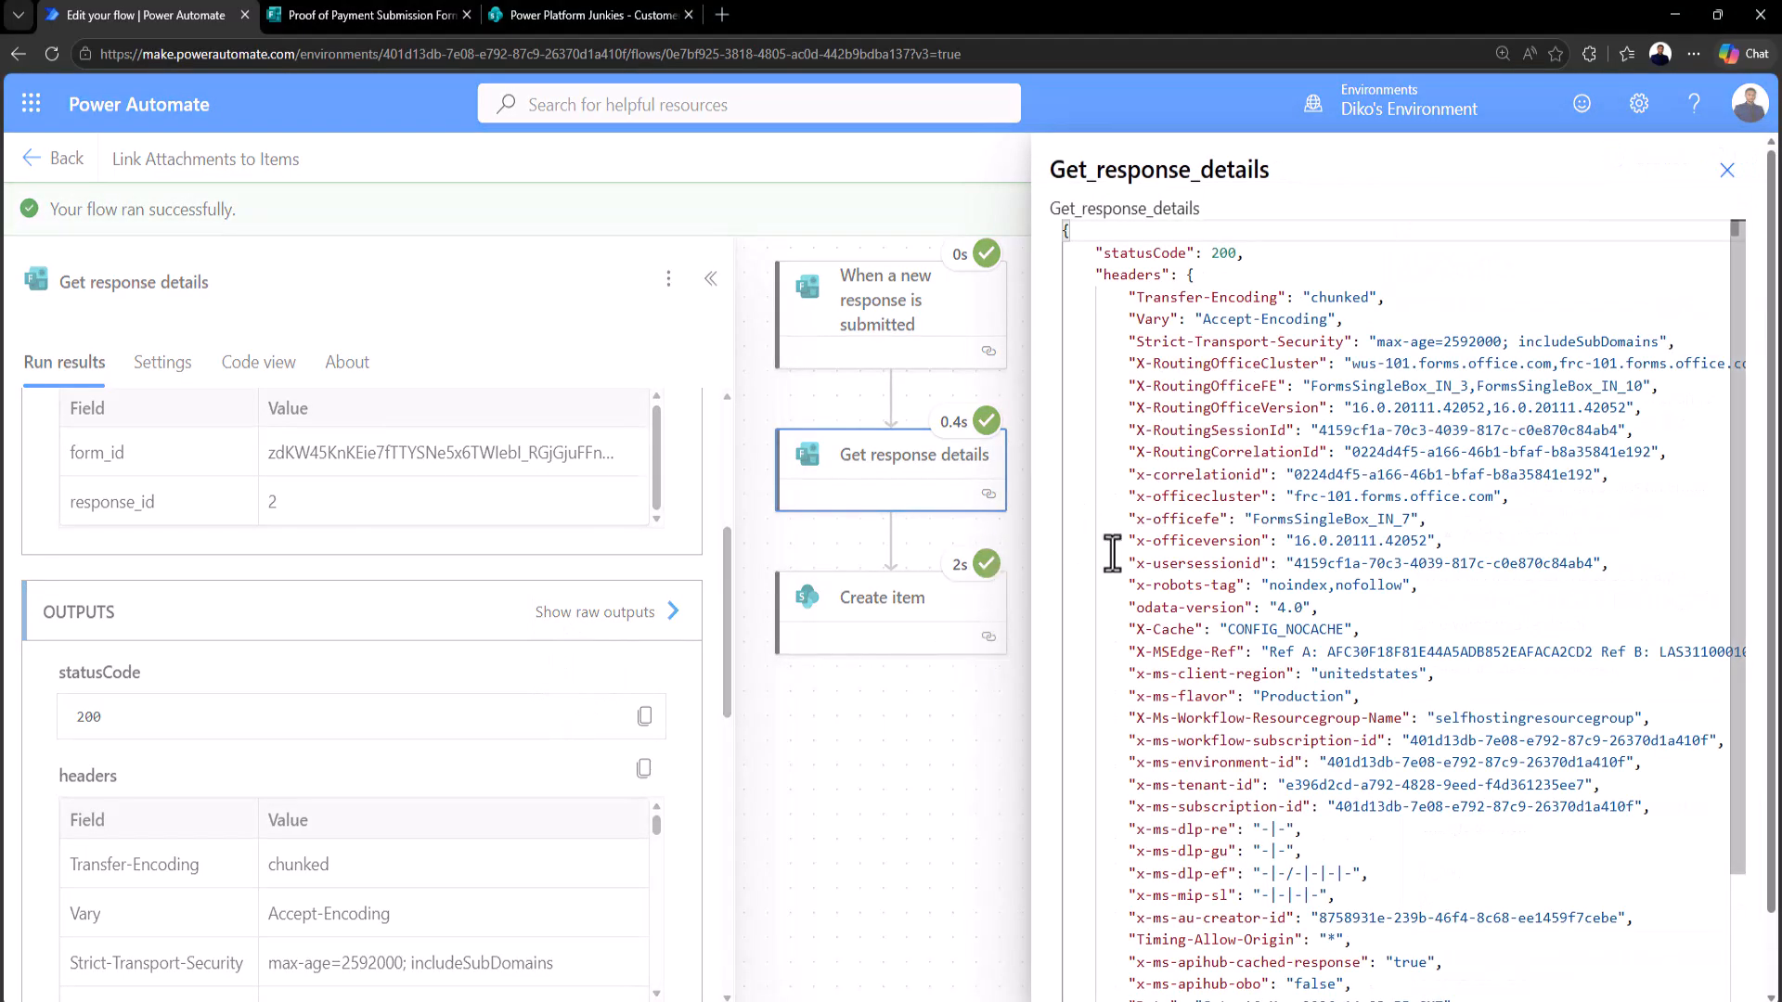
{"action": "scroll", "coordinate": [1162, 568], "scroll_direction": "down", "scroll_amount": 3}
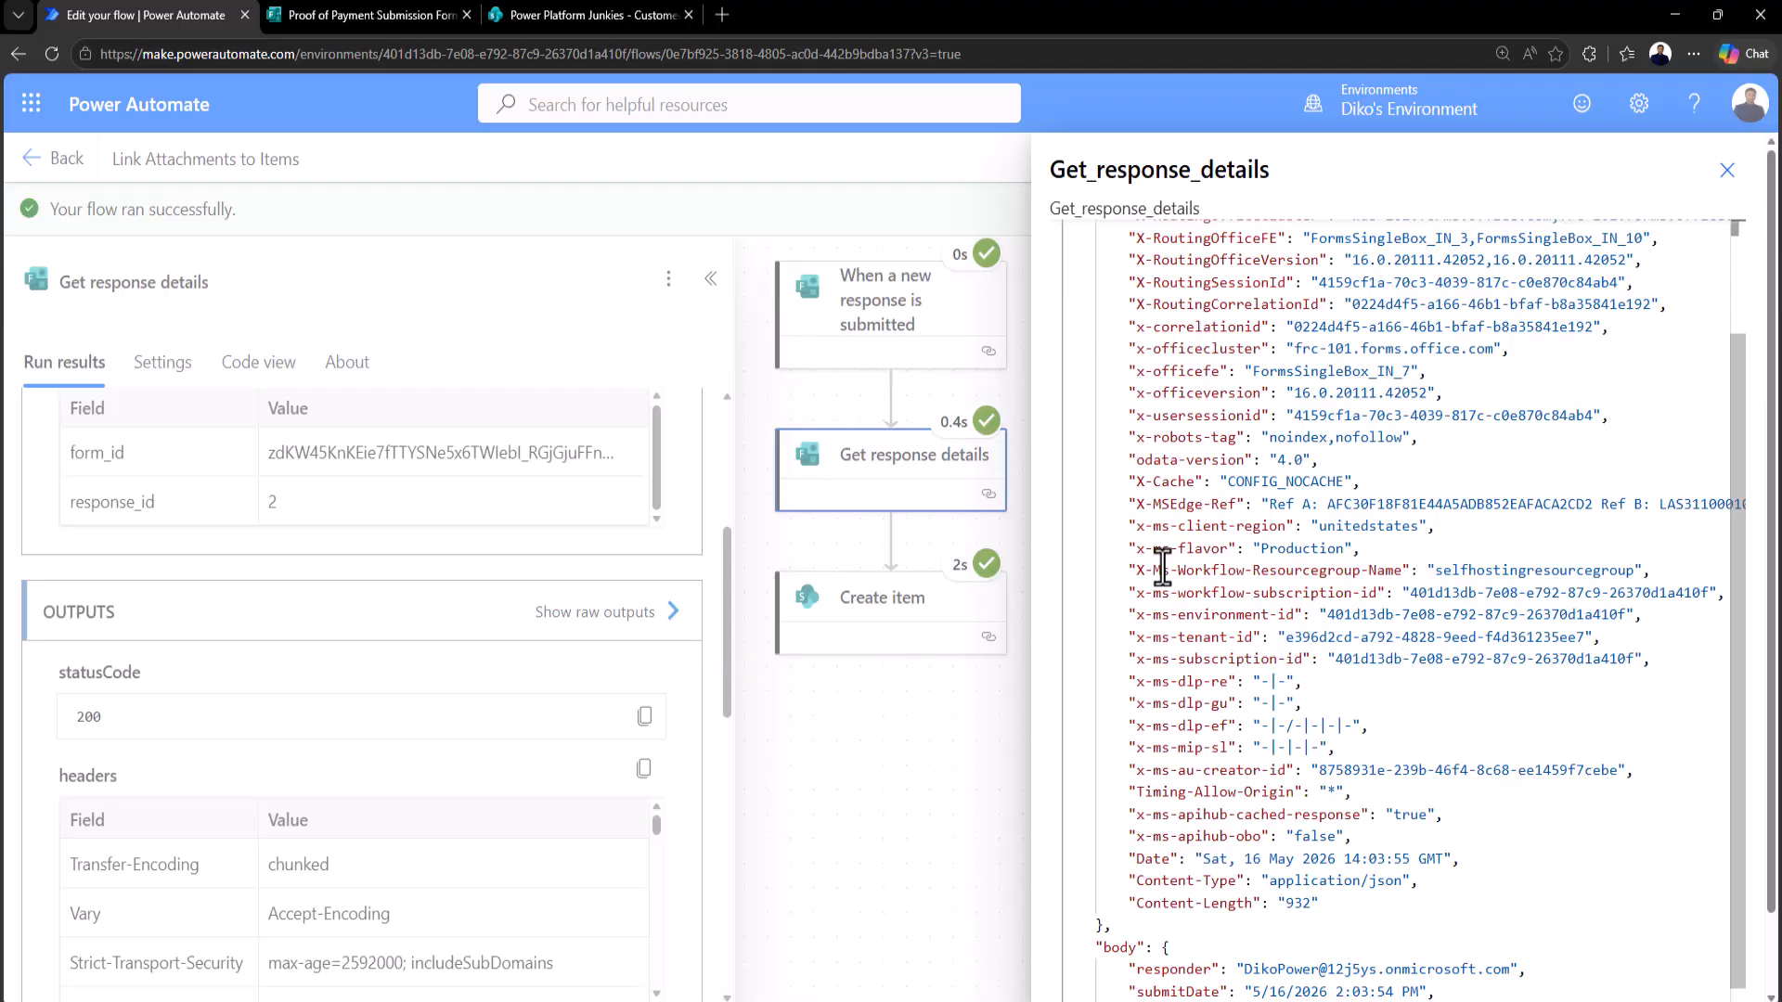
{"action": "scroll", "coordinate": [1162, 568], "scroll_direction": "down", "scroll_amount": 2}
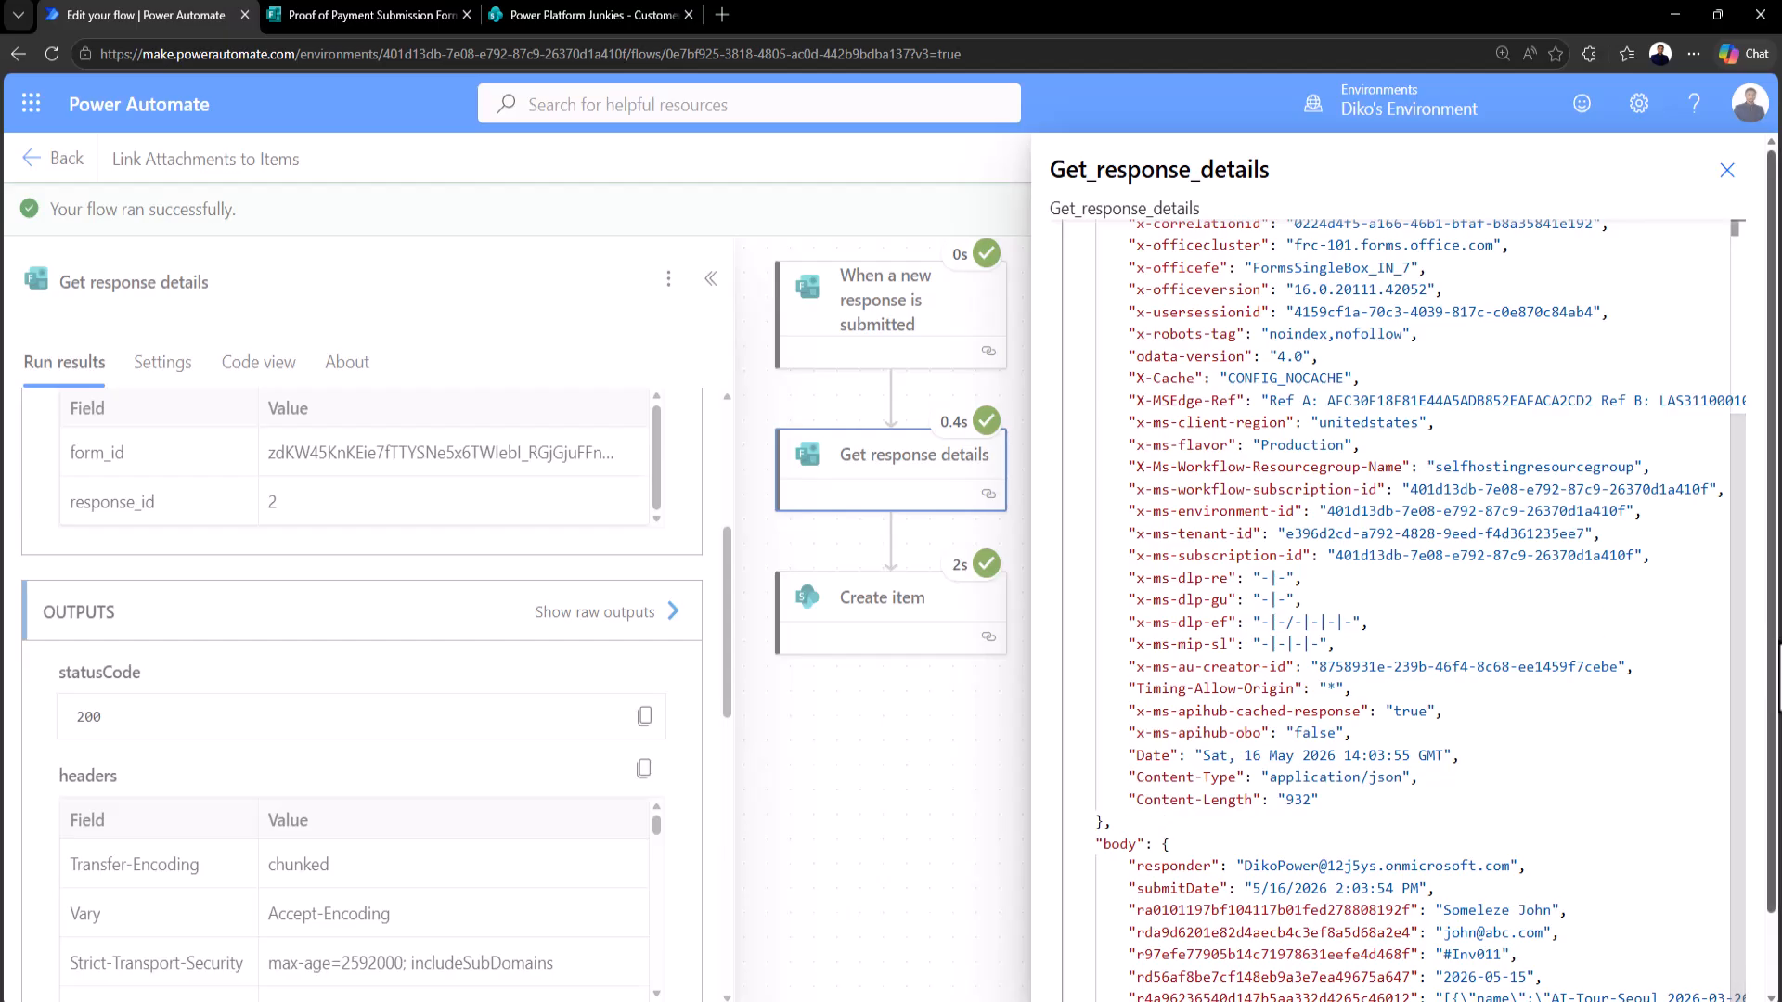
{"action": "scroll", "coordinate": [1659, 849], "scroll_direction": "down", "scroll_amount": 2}
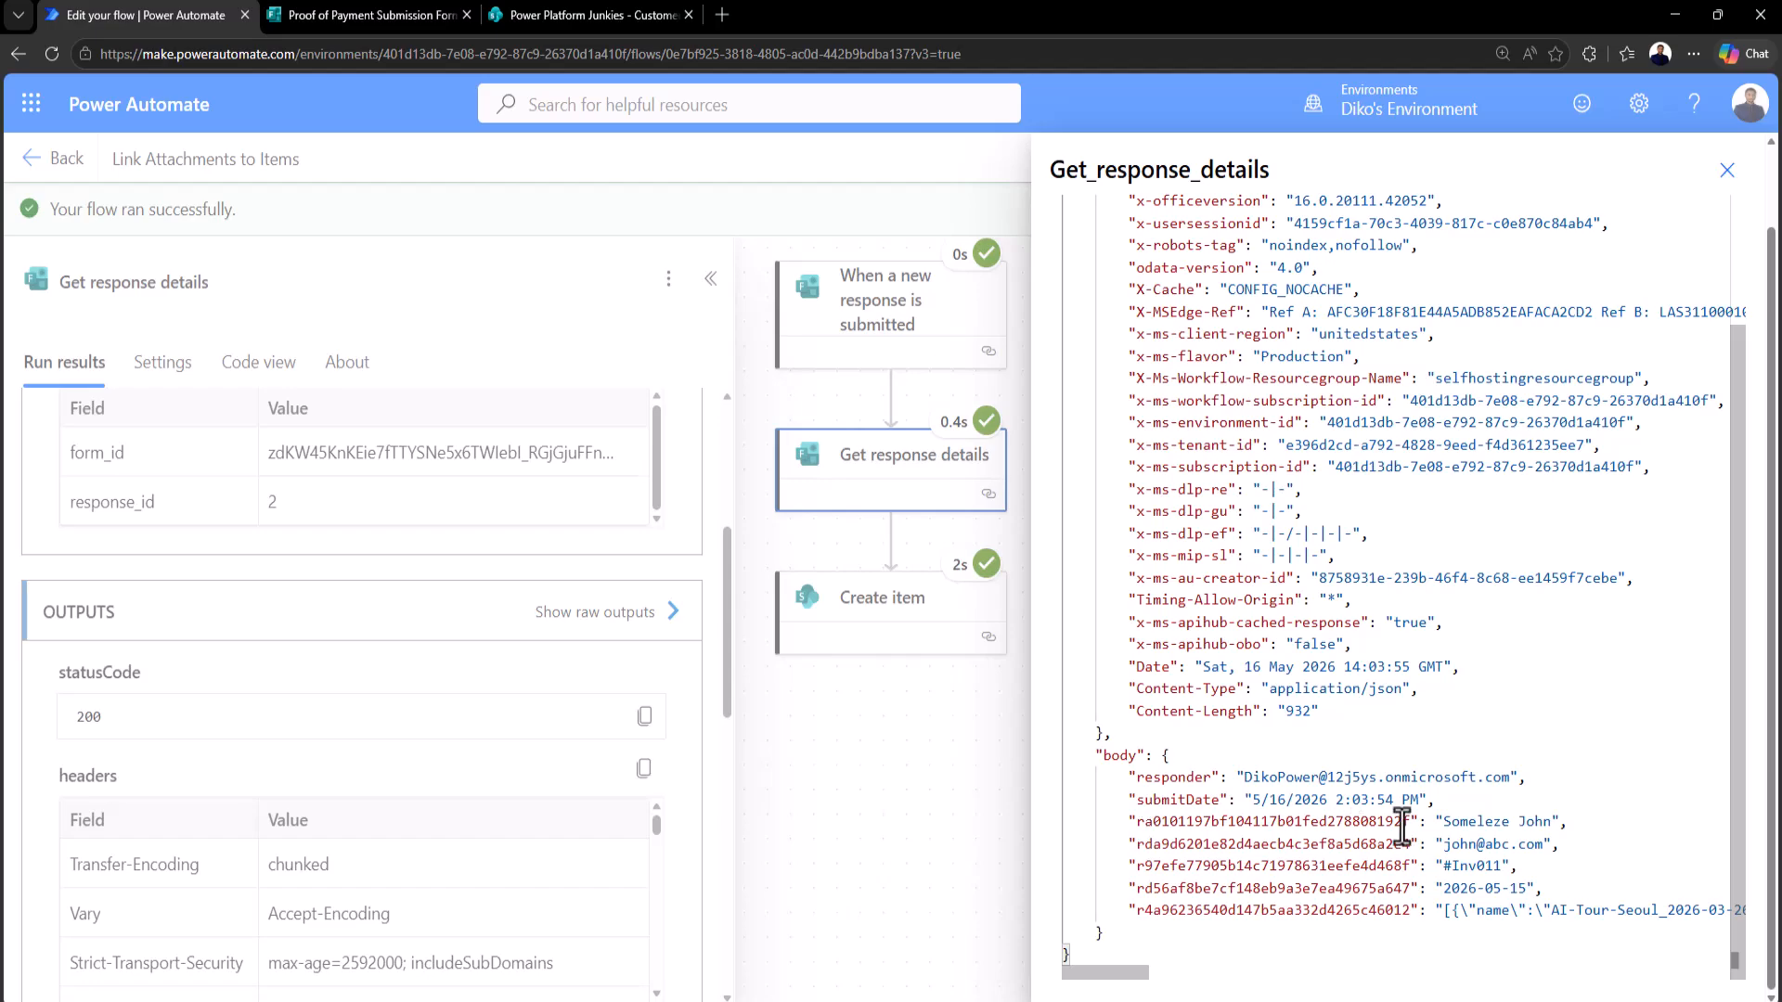
{"action": "left_click_drag", "start_coordinate": [1412, 822], "coordinate": [1147, 823]}
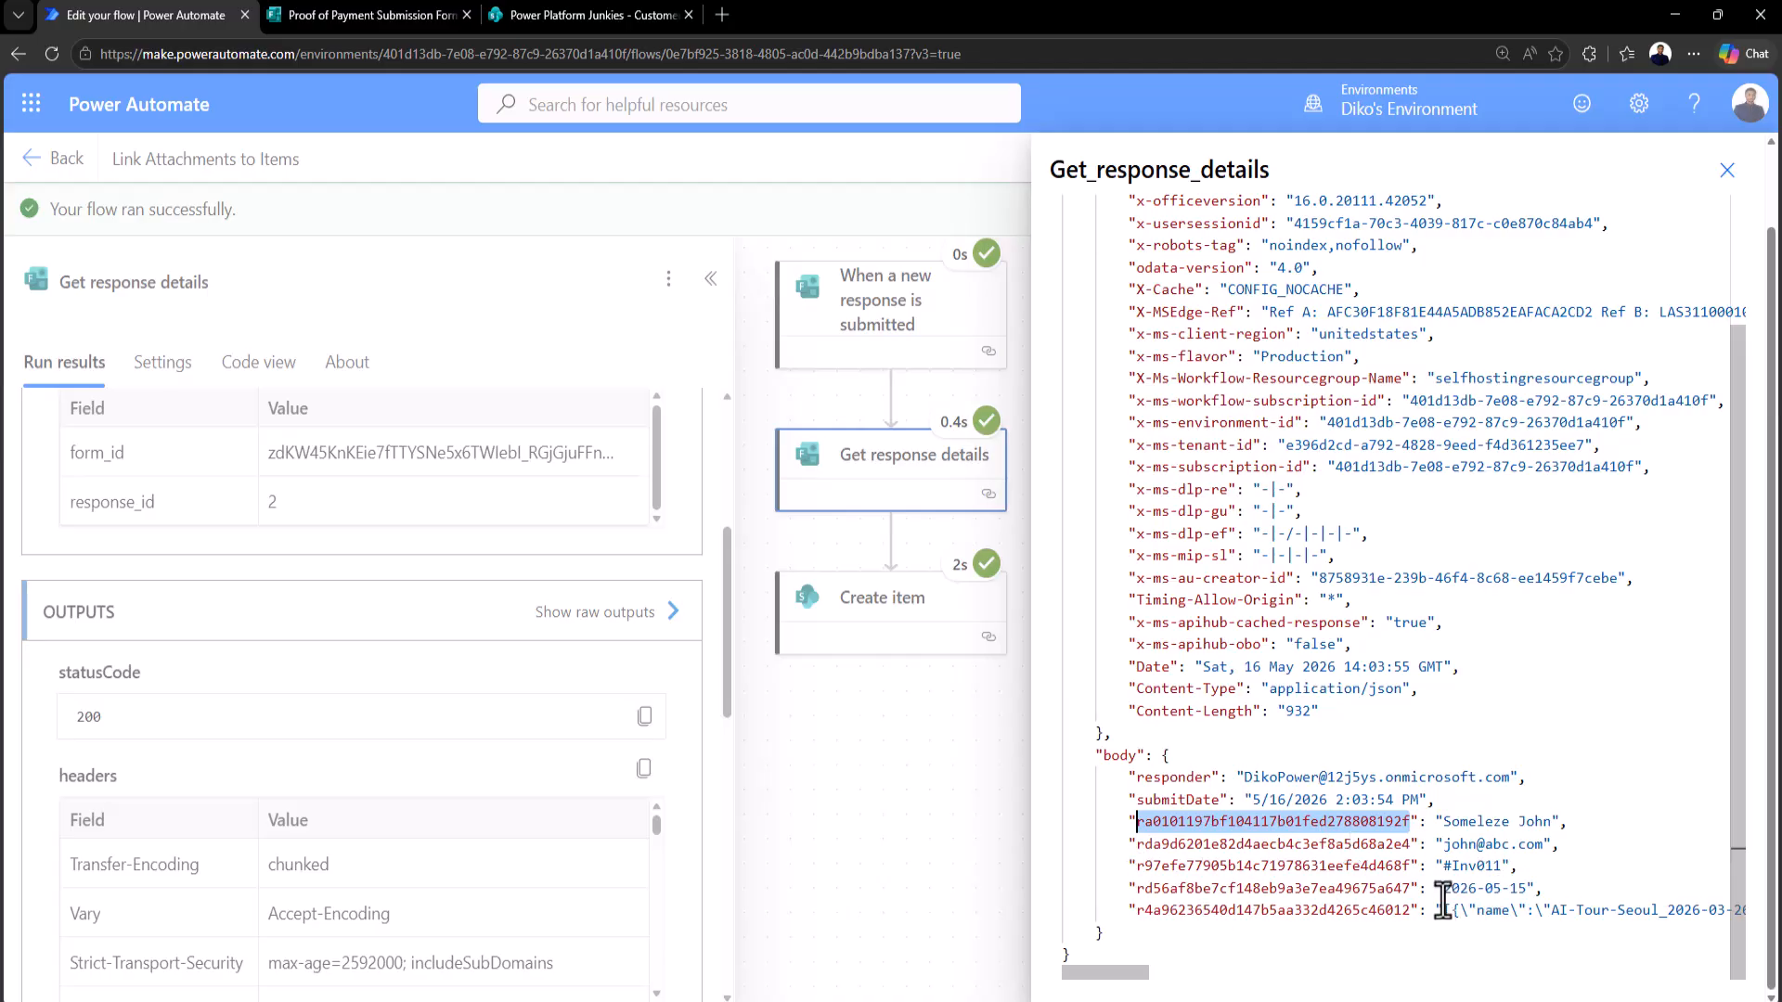
{"action": "left_click_drag", "start_coordinate": [1445, 895], "coordinate": [1527, 896]}
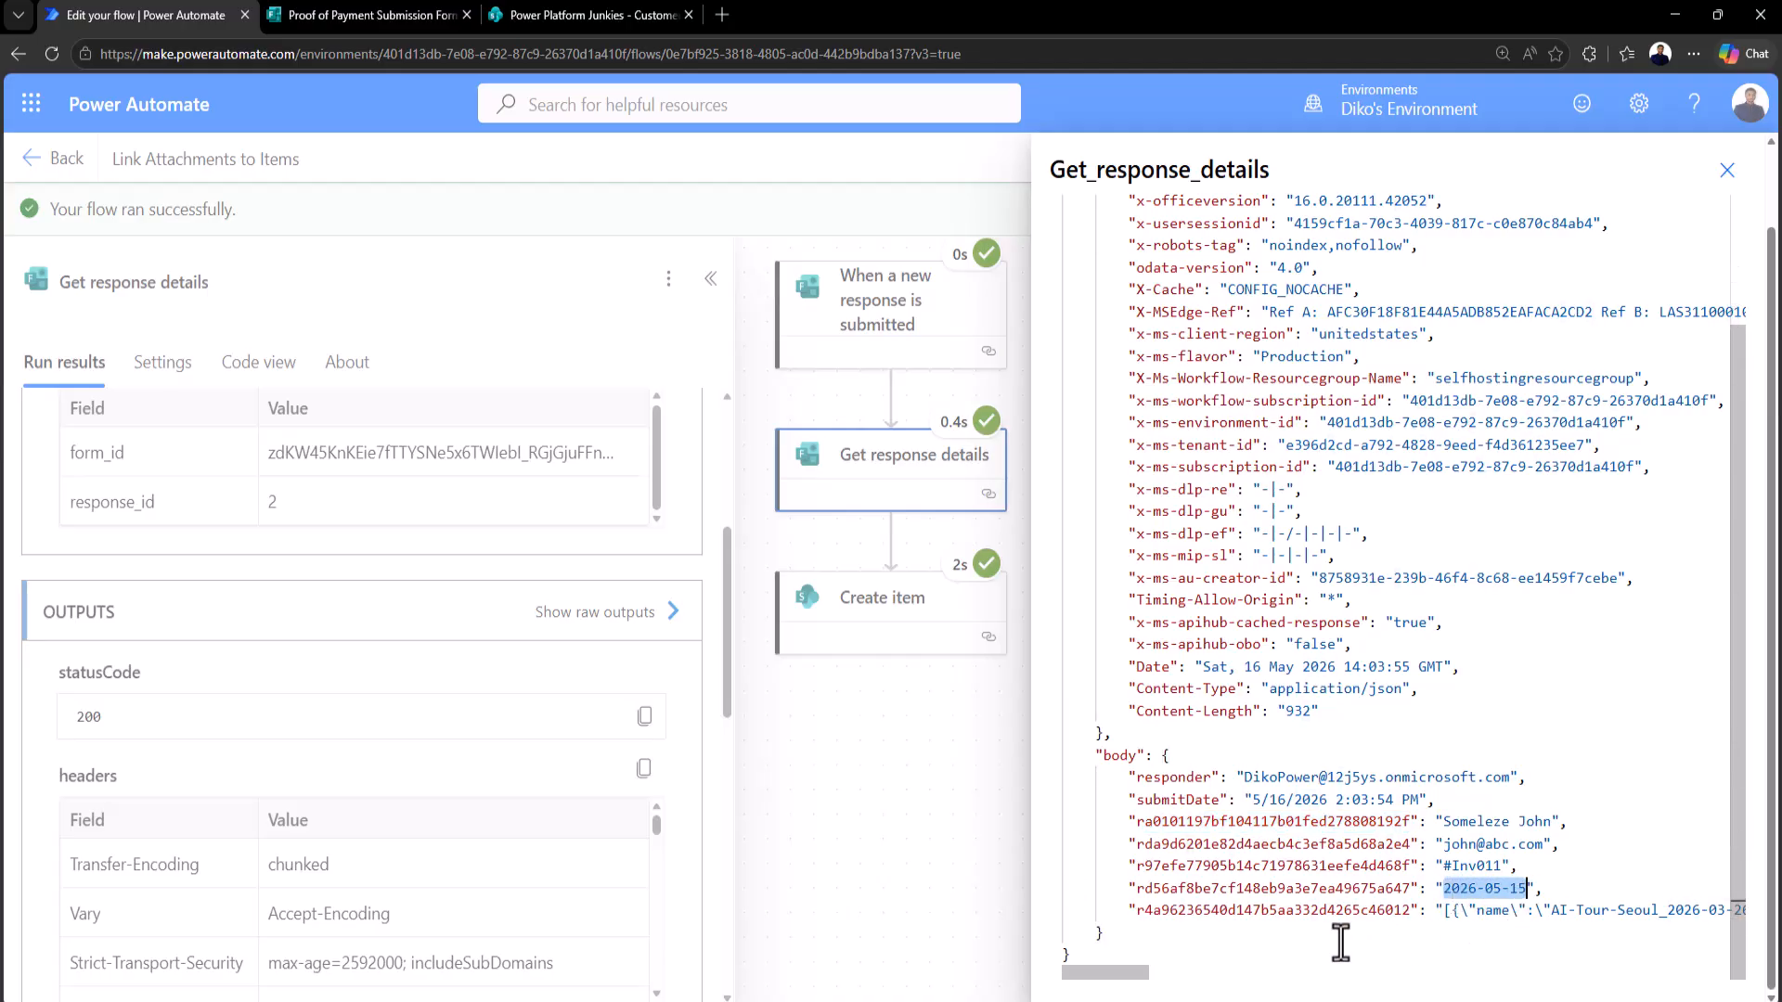
{"action": "mouse_move", "coordinate": [1151, 972]}
{"action": "left_mouse_down"}
{"action": "mouse_move", "coordinate": [1180, 972]}
{"action": "mouse_move", "coordinate": [1156, 971]}
{"action": "left_mouse_up"}
{"action": "left_click_drag", "start_coordinate": [1100, 911], "coordinate": [1368, 912]}
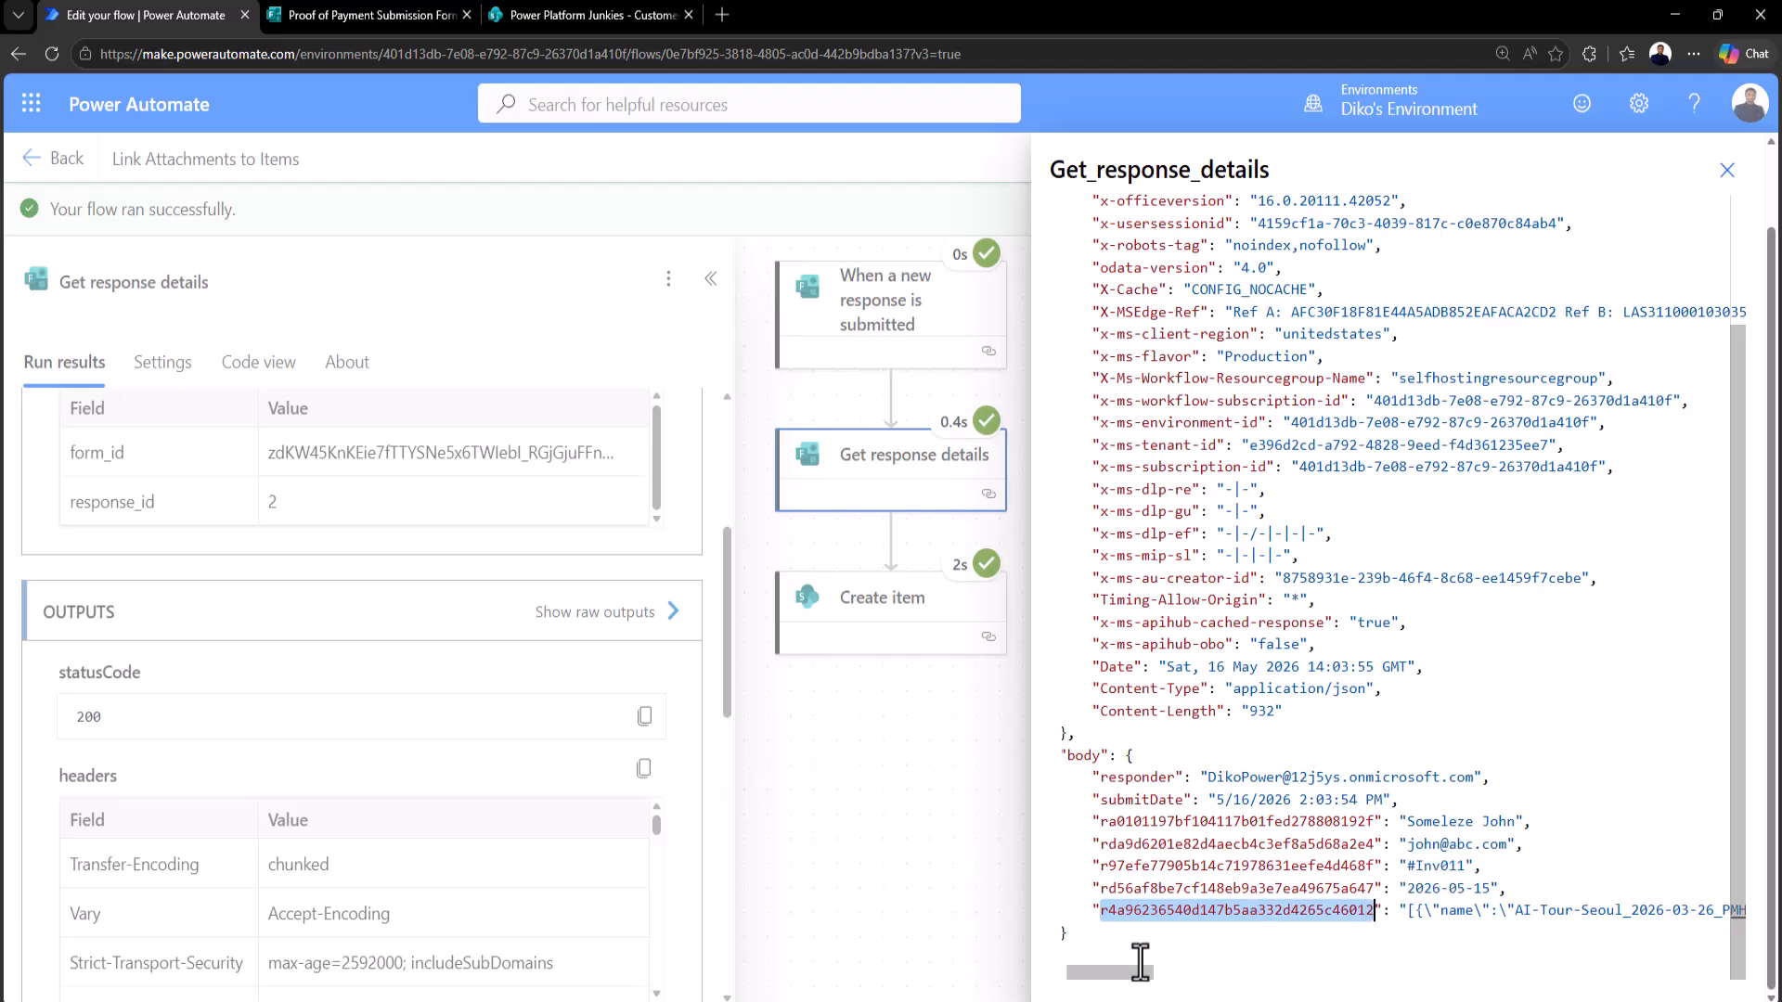
{"action": "left_click_drag", "start_coordinate": [1078, 970], "coordinate": [1107, 971]}
{"action": "left_click_drag", "start_coordinate": [1189, 914], "coordinate": [1630, 910]}
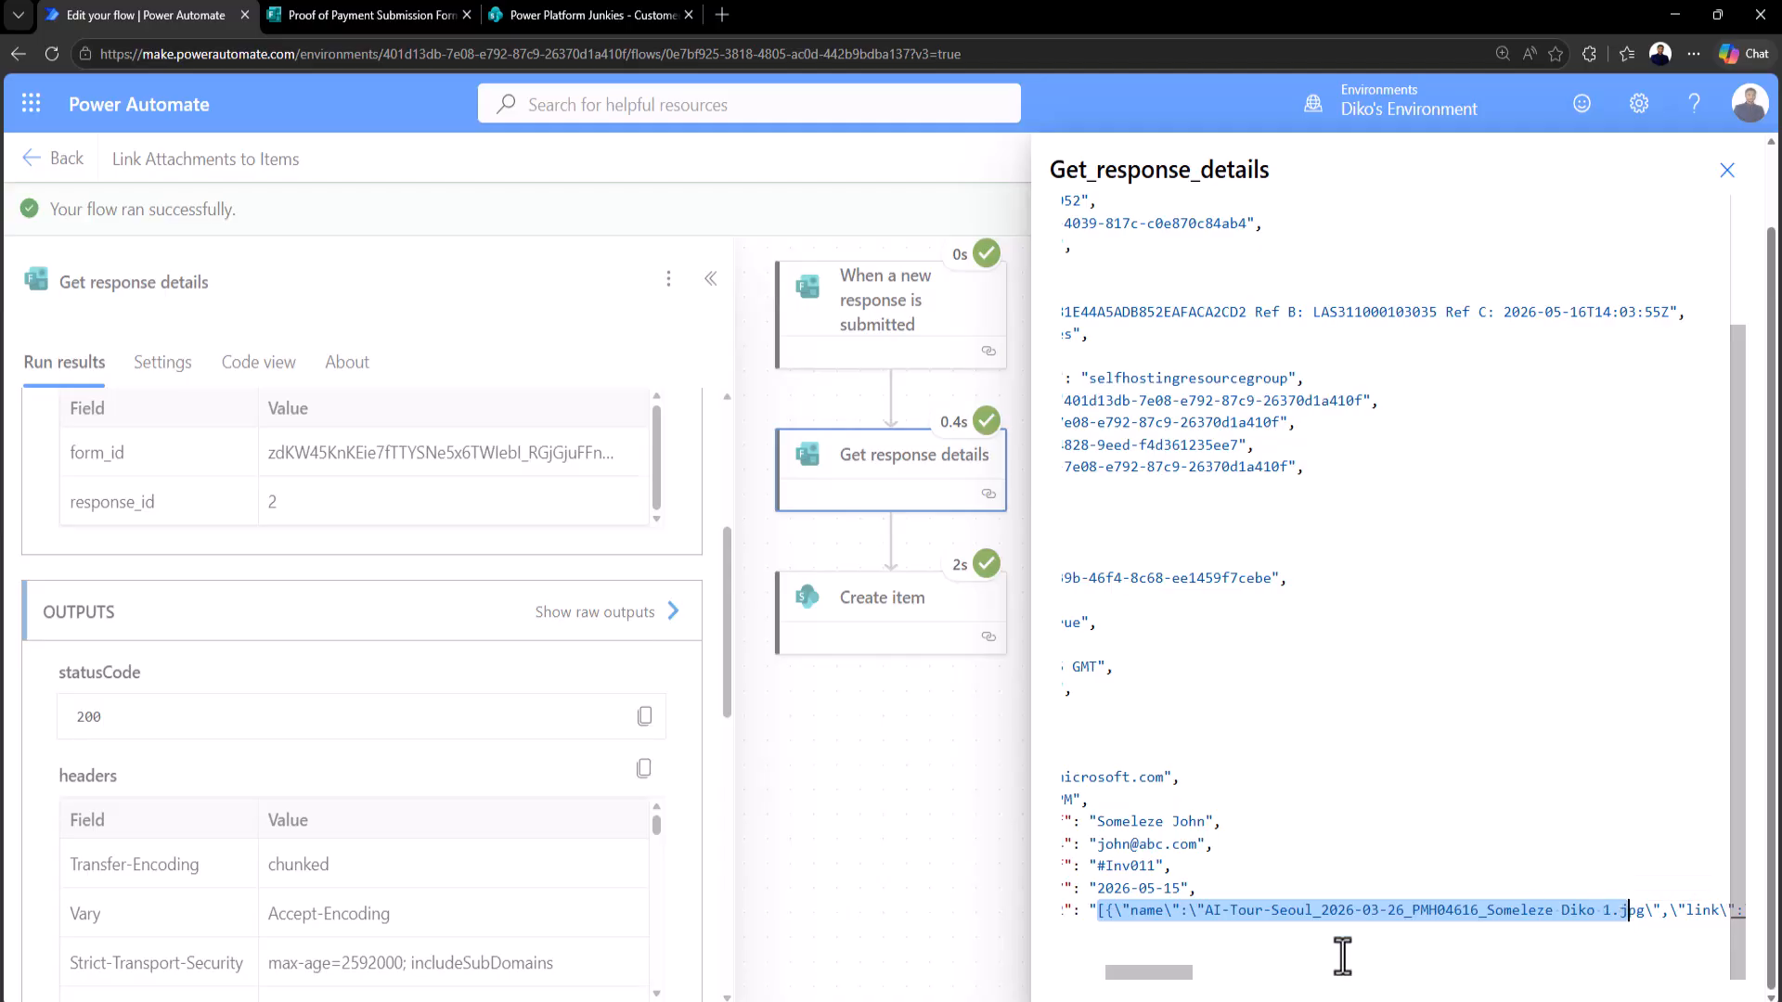
{"action": "mouse_move", "coordinate": [1112, 974]}
{"action": "left_mouse_down"}
{"action": "mouse_move", "coordinate": [1647, 979]}
{"action": "mouse_move", "coordinate": [1142, 992]}
{"action": "mouse_move", "coordinate": [1185, 992]}
{"action": "mouse_move", "coordinate": [1111, 972]}
{"action": "left_mouse_up"}
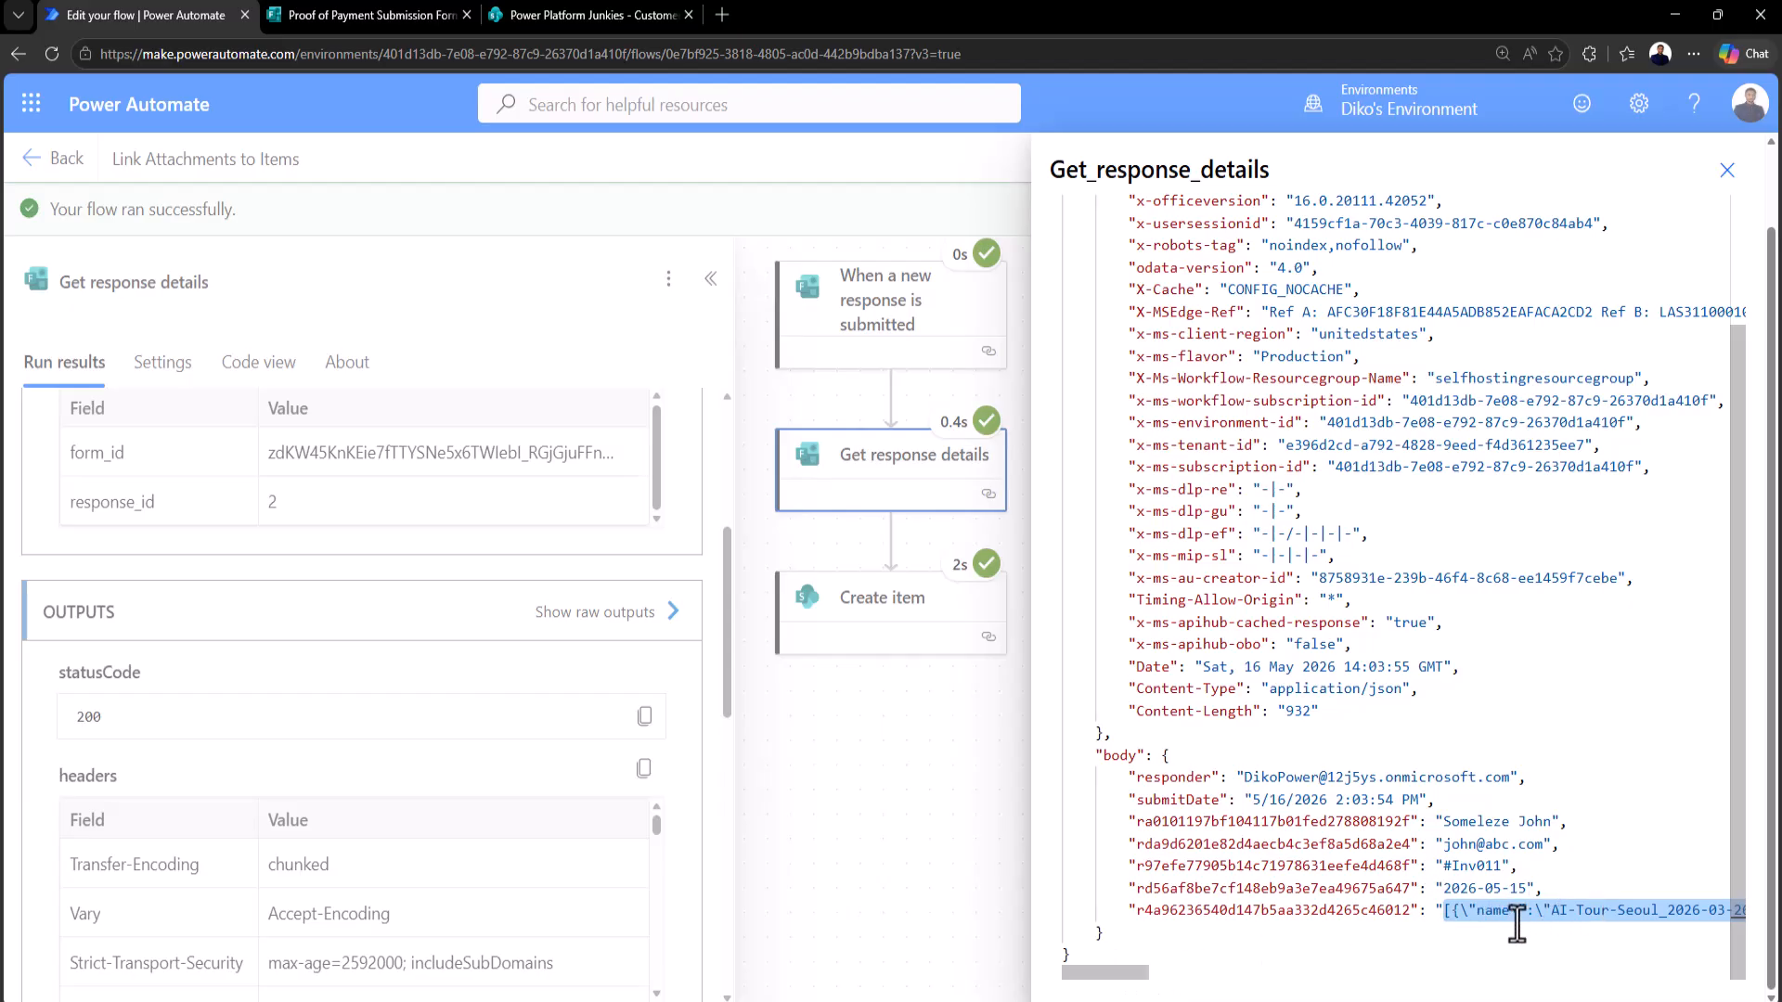
{"action": "left_click", "coordinate": [1727, 170]}
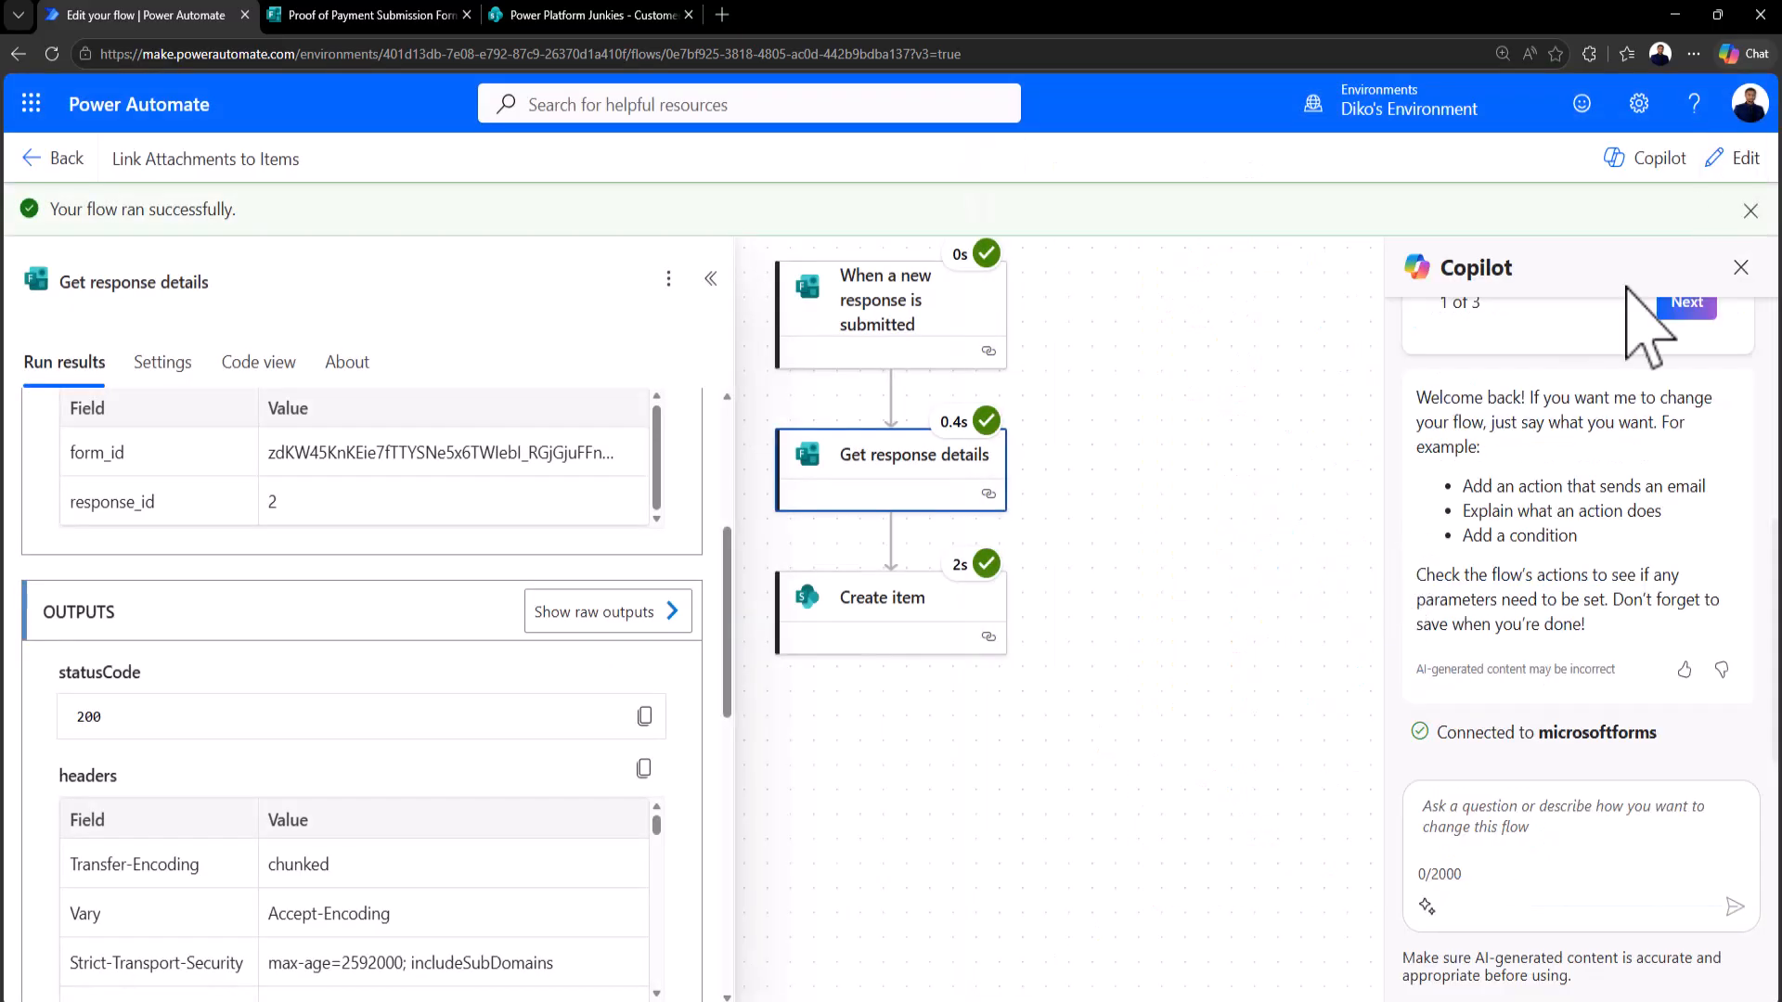
Step: Switch the flow to edit mode and add a Parse JSON step after Create item
{"action": "left_click", "coordinate": [1731, 159]}
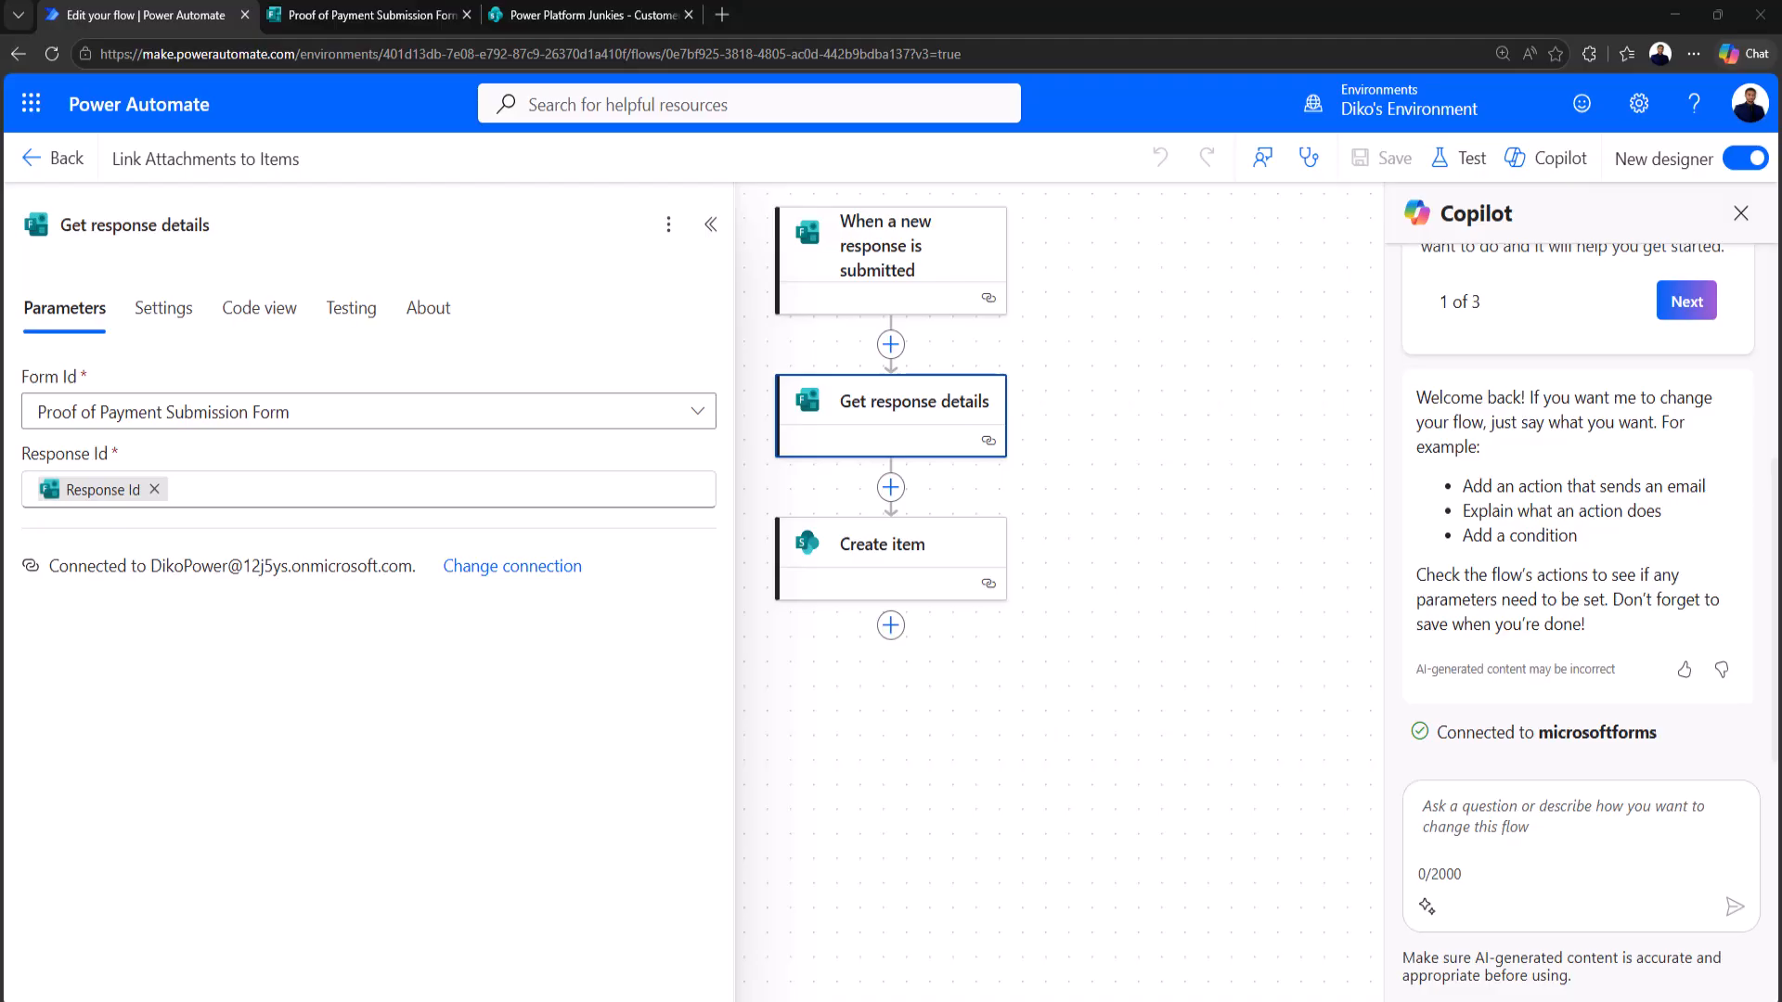
{"action": "left_click", "coordinate": [891, 625]}
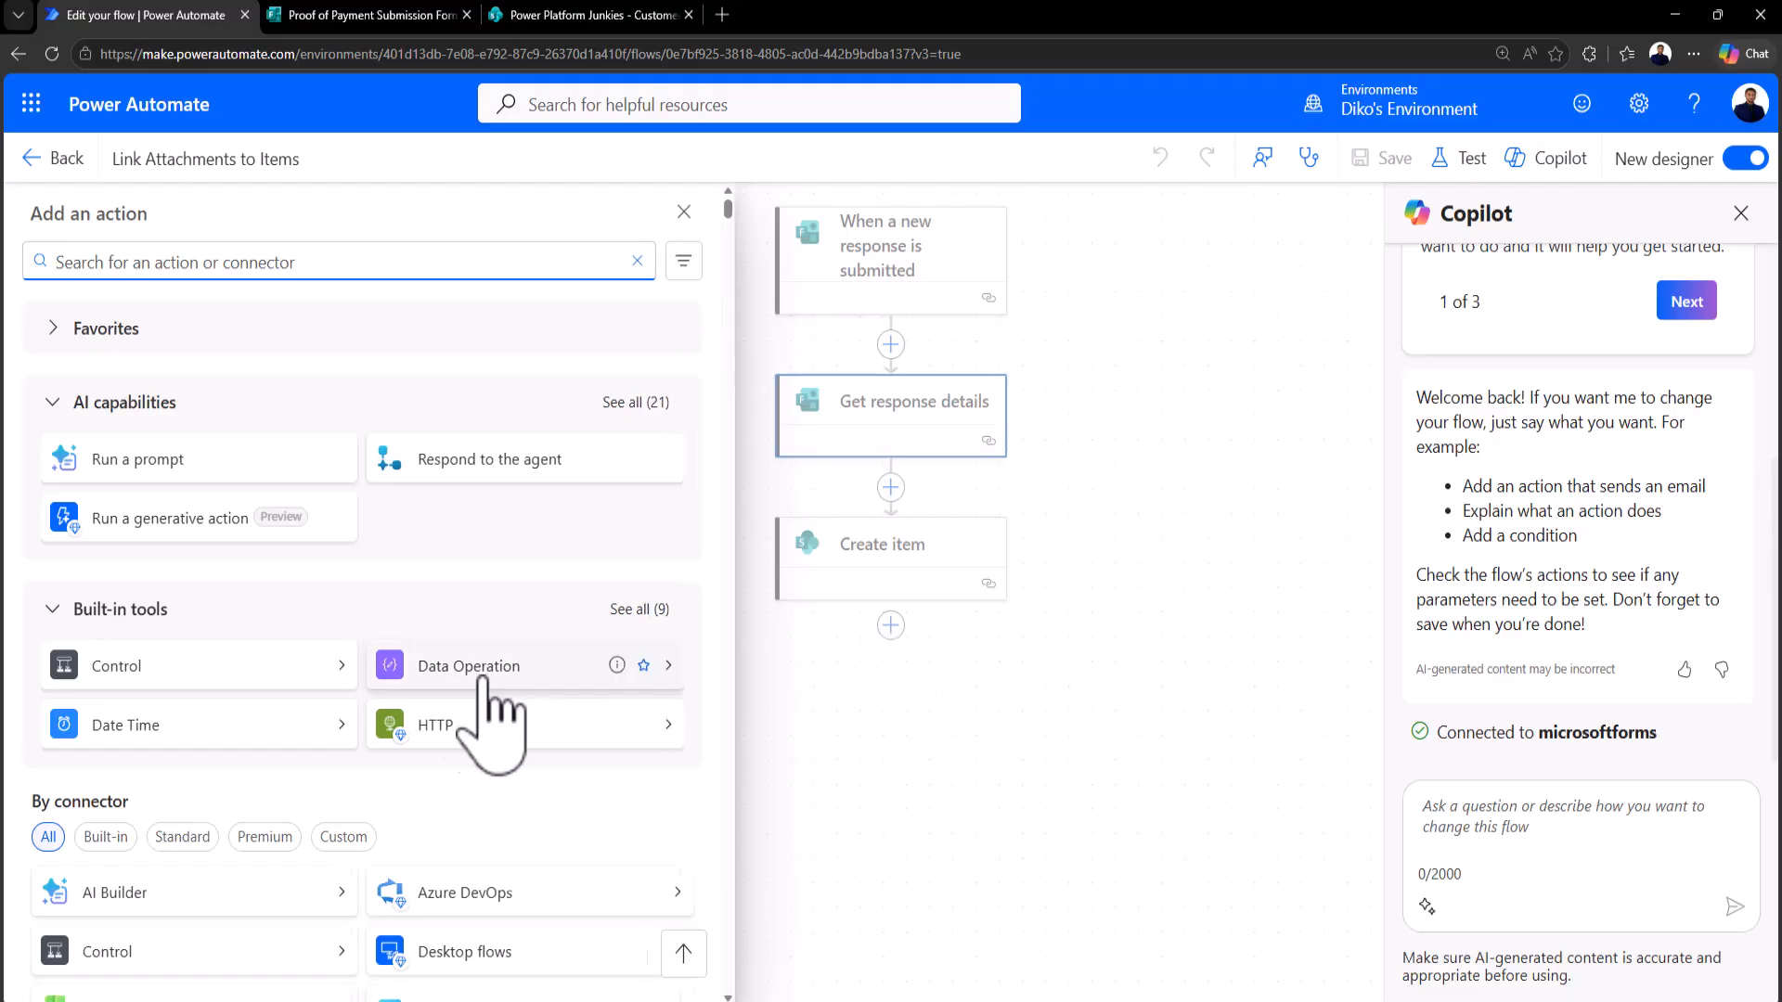
{"action": "left_click", "coordinate": [436, 666]}
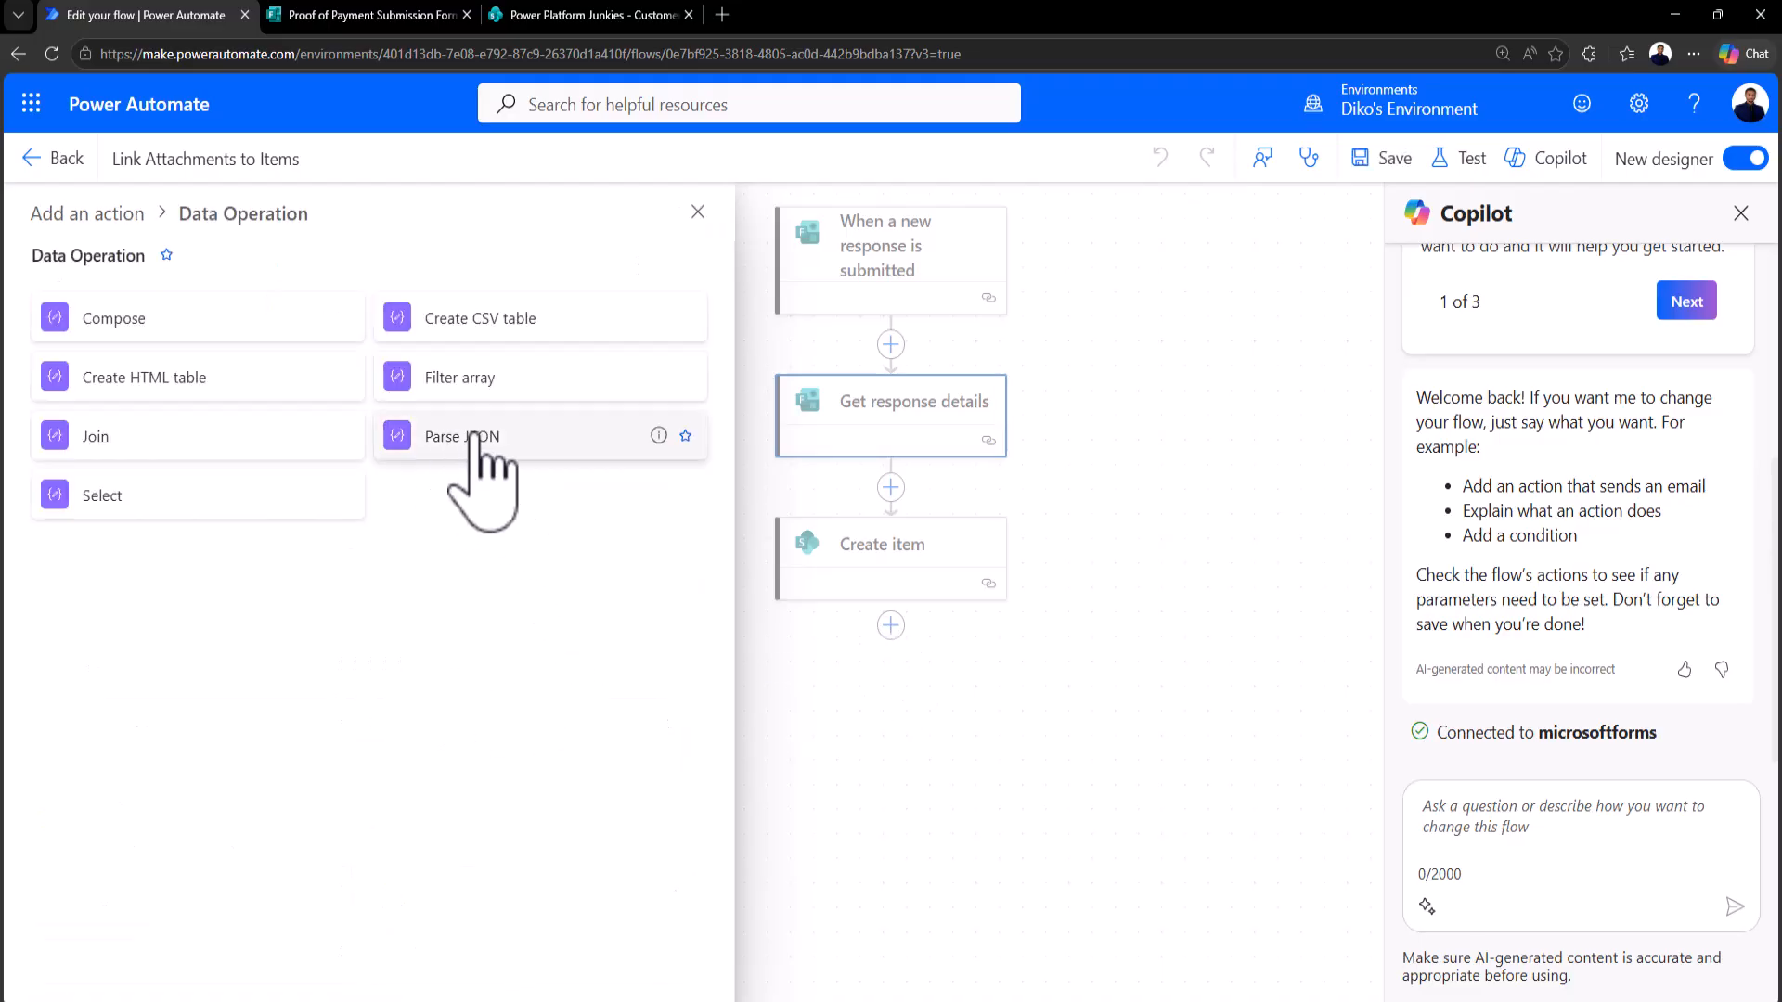
{"action": "left_click", "coordinate": [475, 435]}
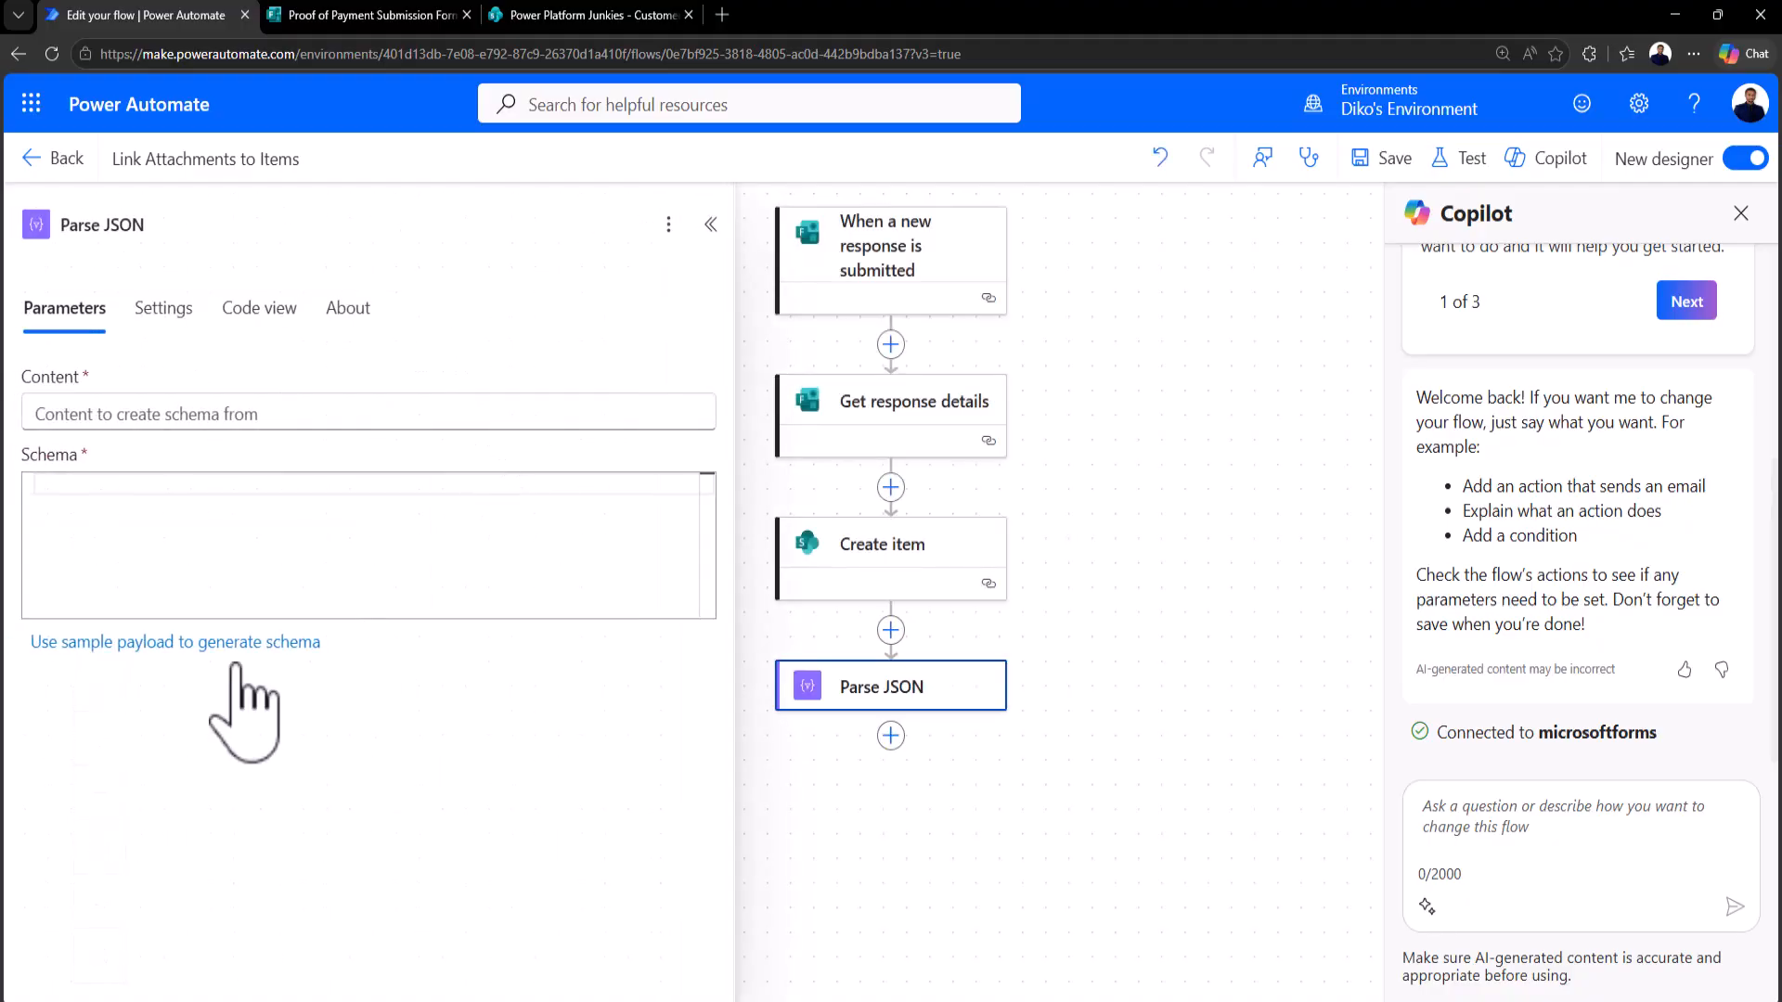
Step: Set the Parse JSON Content to the Upload Proof of Payment answer
{"action": "left_click", "coordinate": [139, 414]}
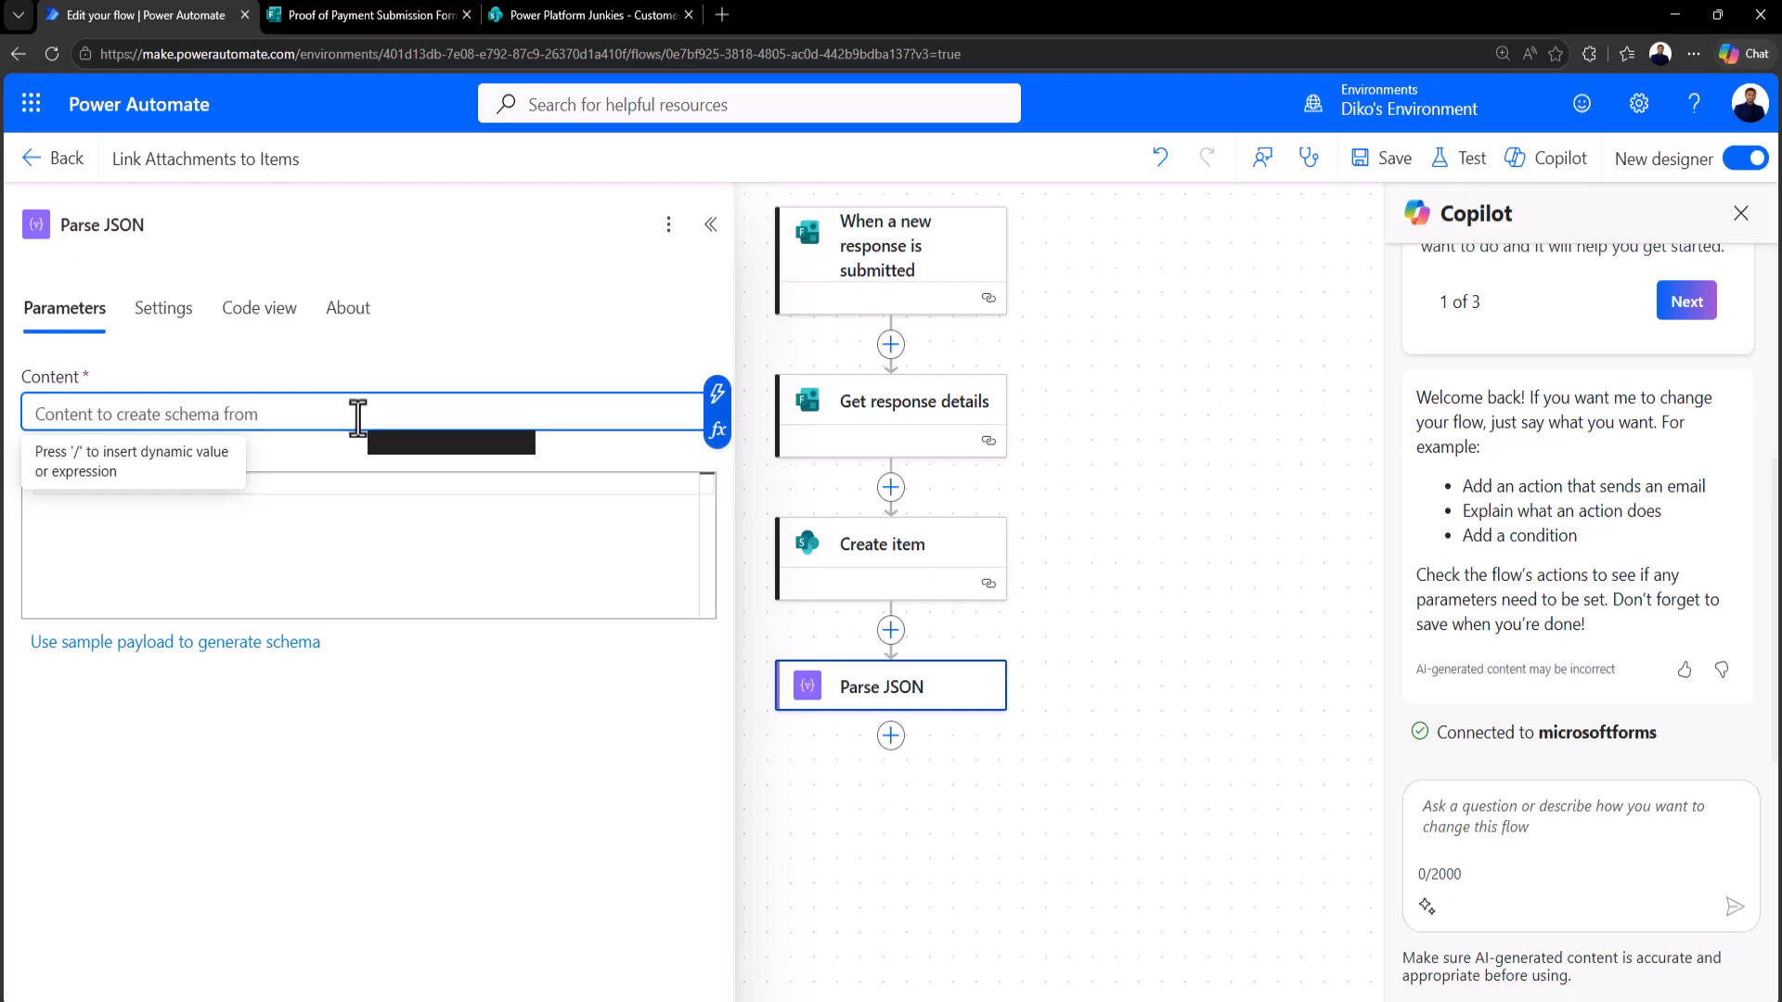
{"action": "left_click", "coordinate": [717, 394]}
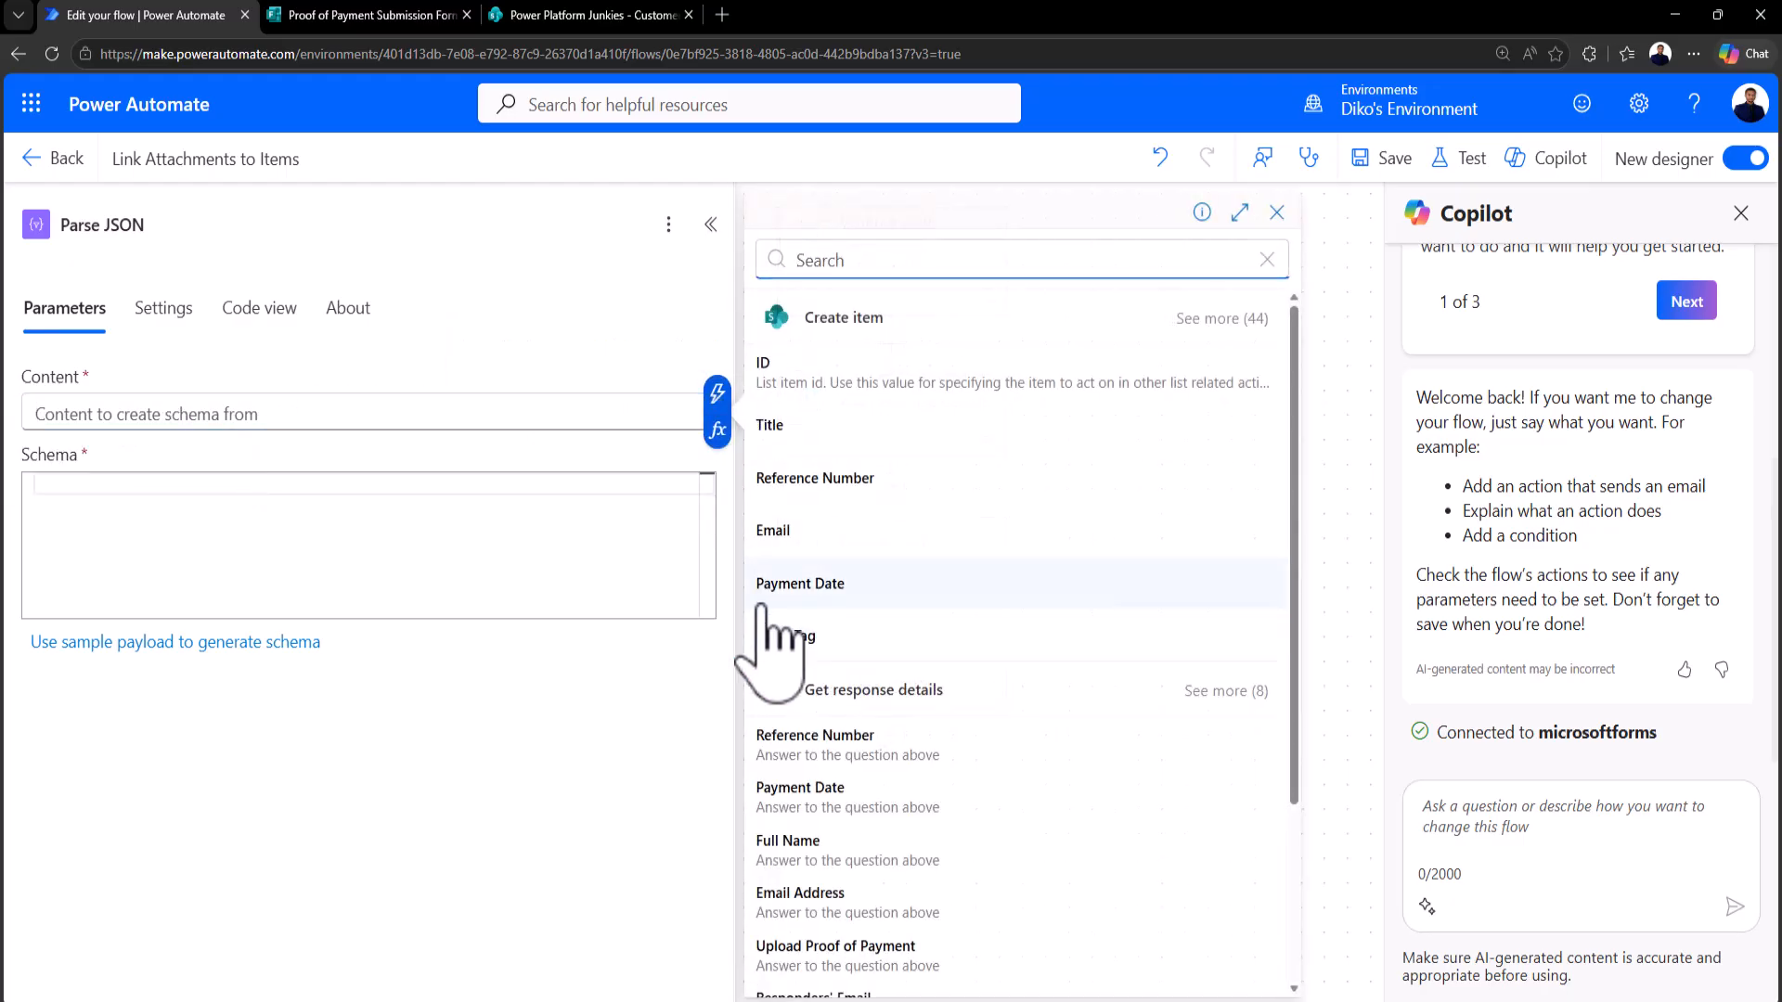
{"action": "left_click", "coordinate": [914, 956]}
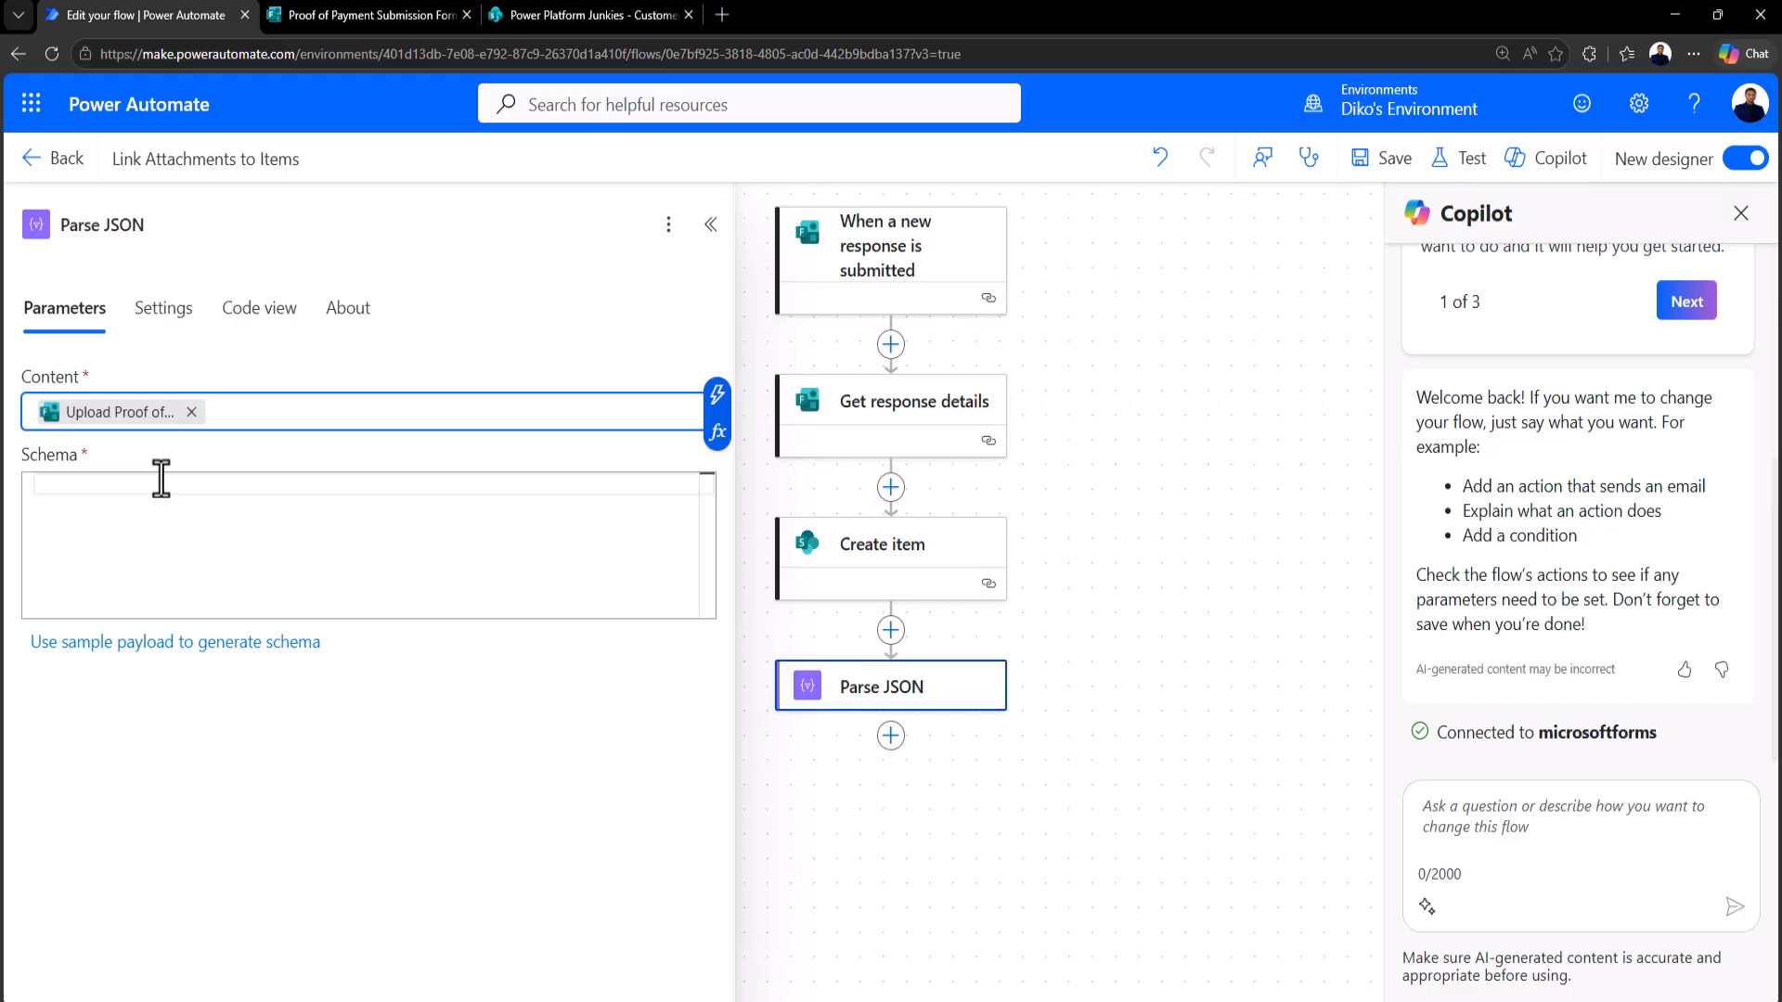
{"action": "left_click", "coordinate": [117, 479]}
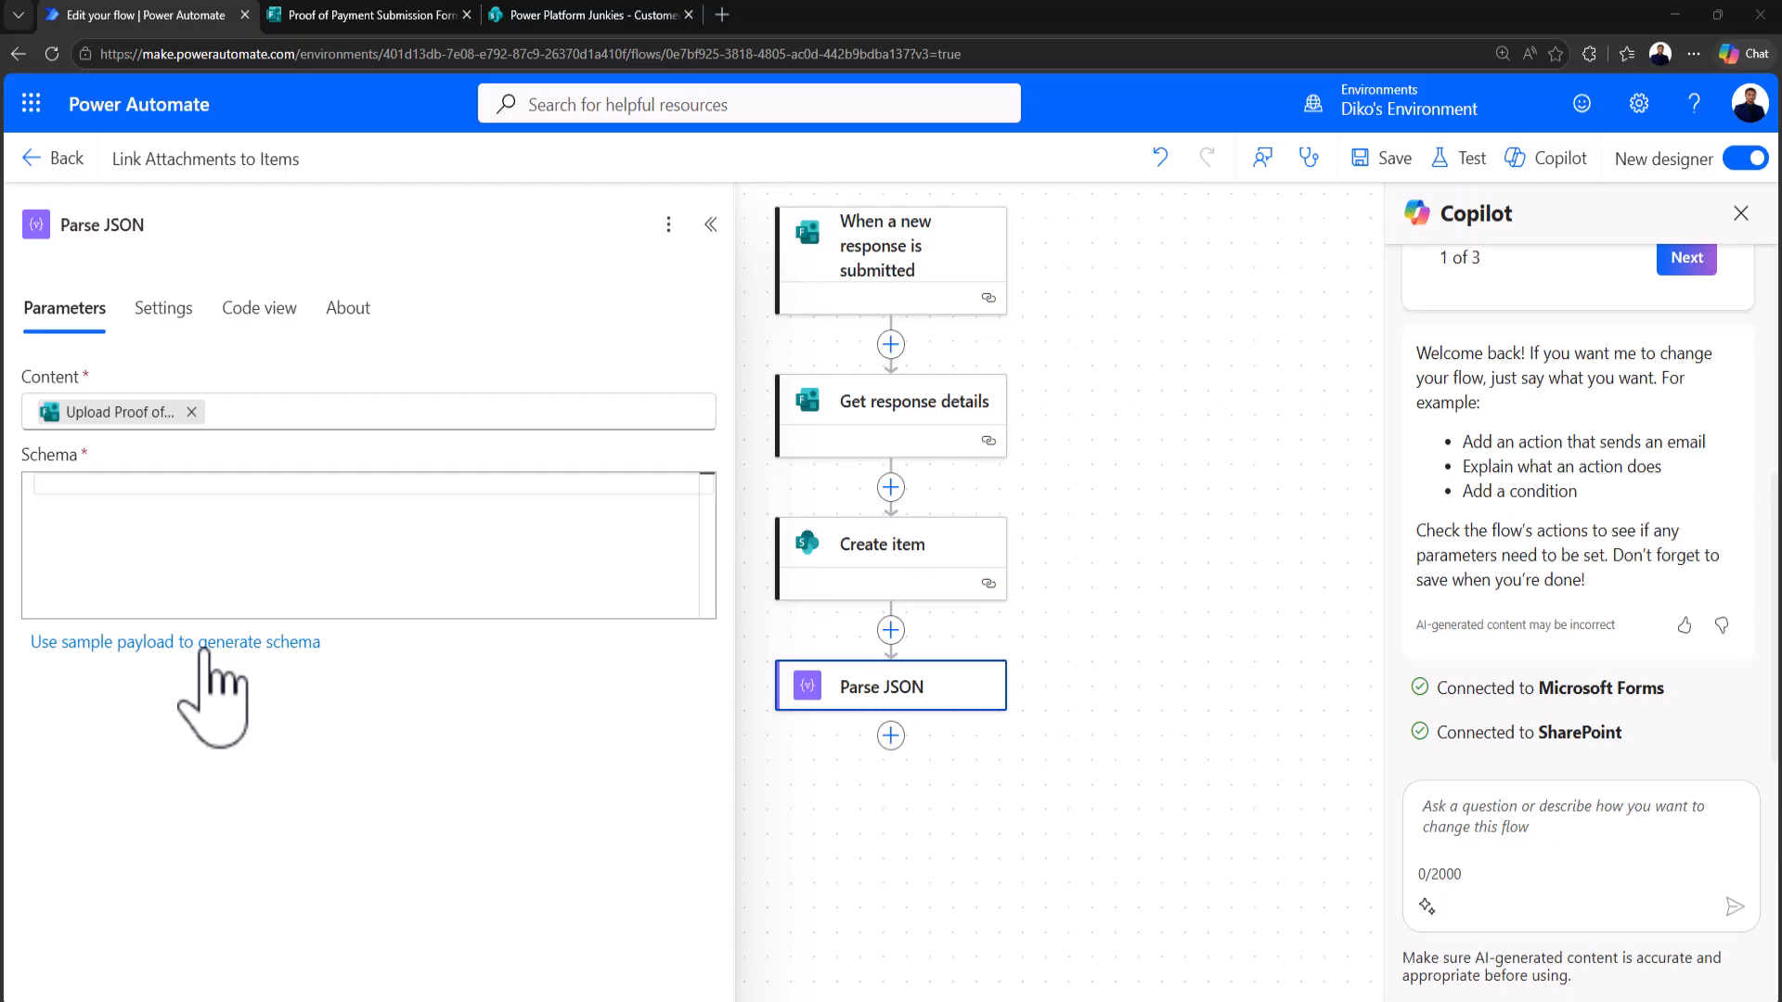
Step: Paste the attachment JSON as sample payload, remove the stray backslash, and generate the schema
{"action": "left_click", "coordinate": [204, 647]}
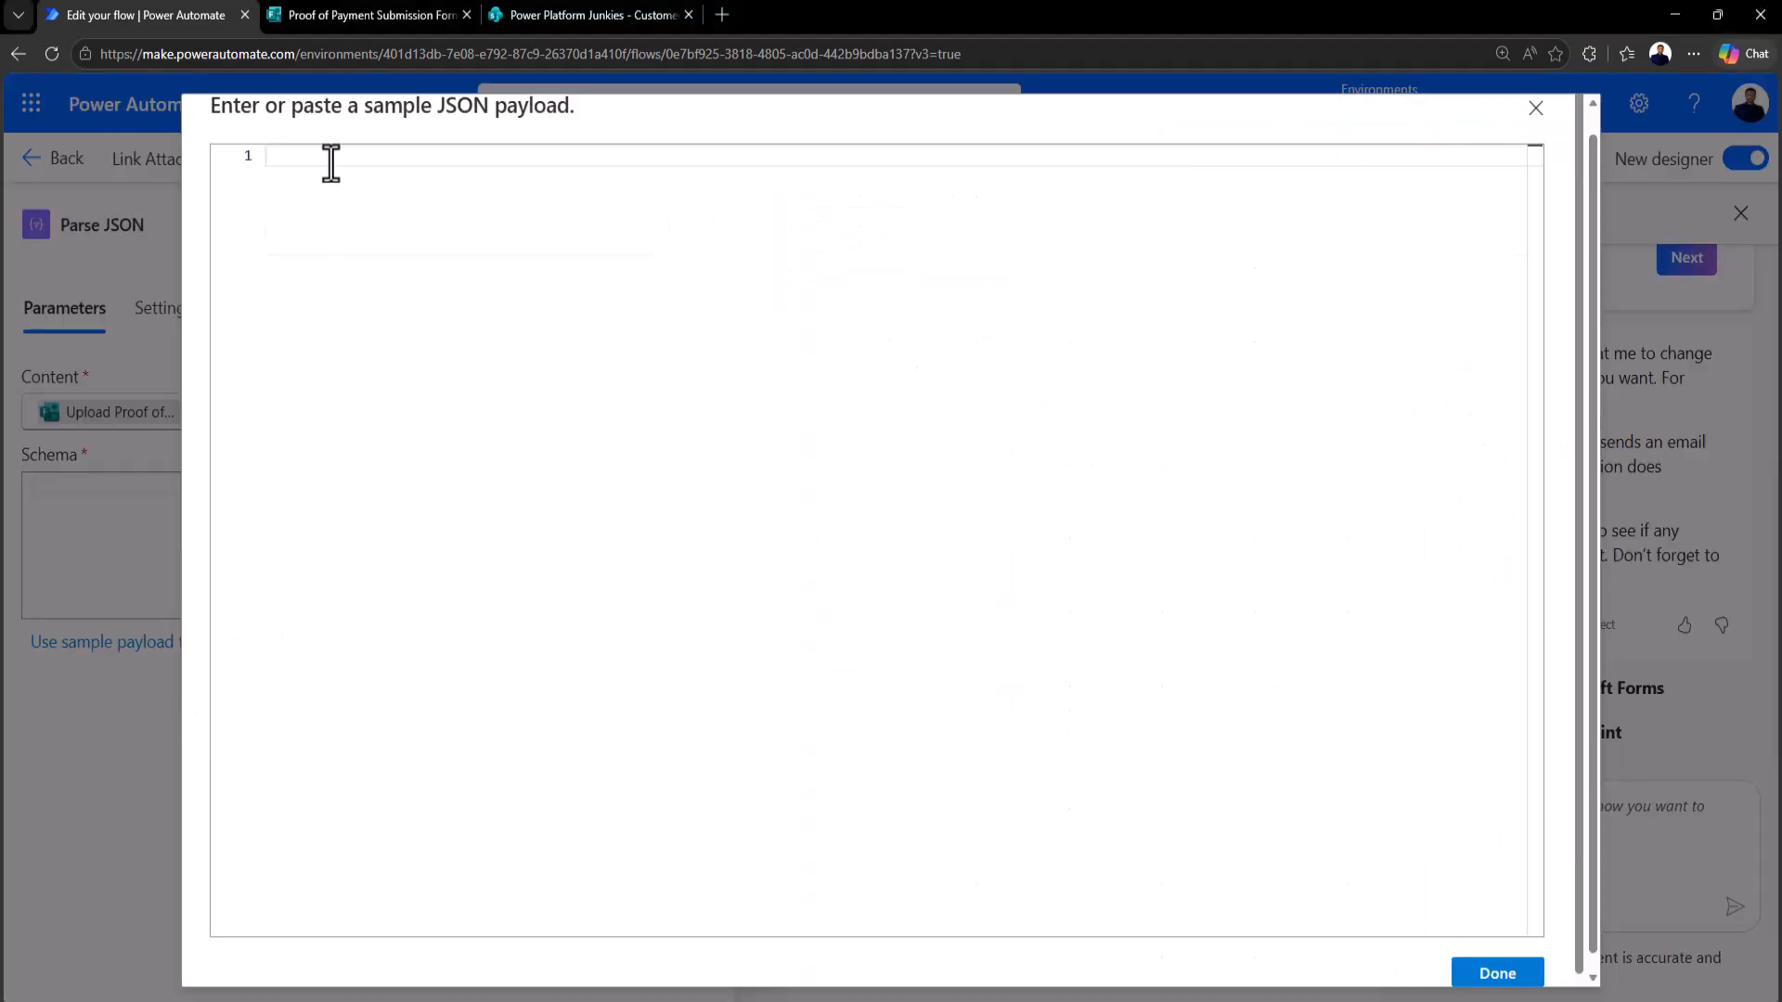
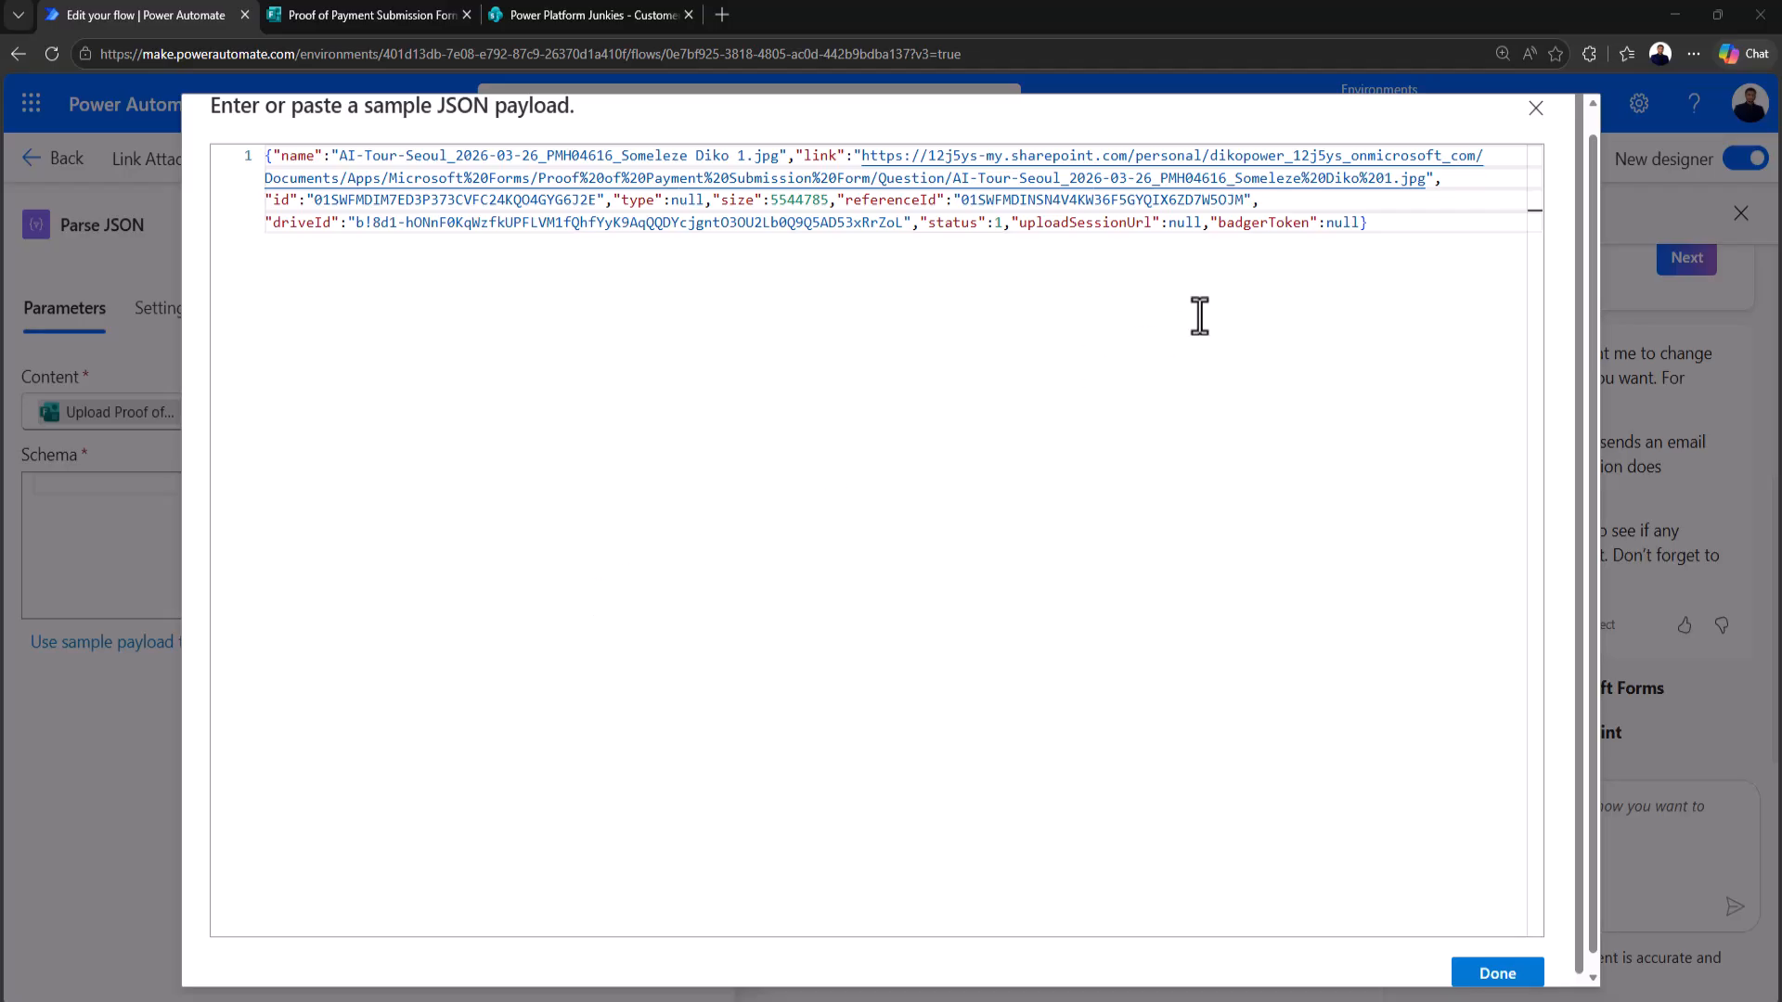
{"action": "left_click", "coordinate": [1380, 237]}
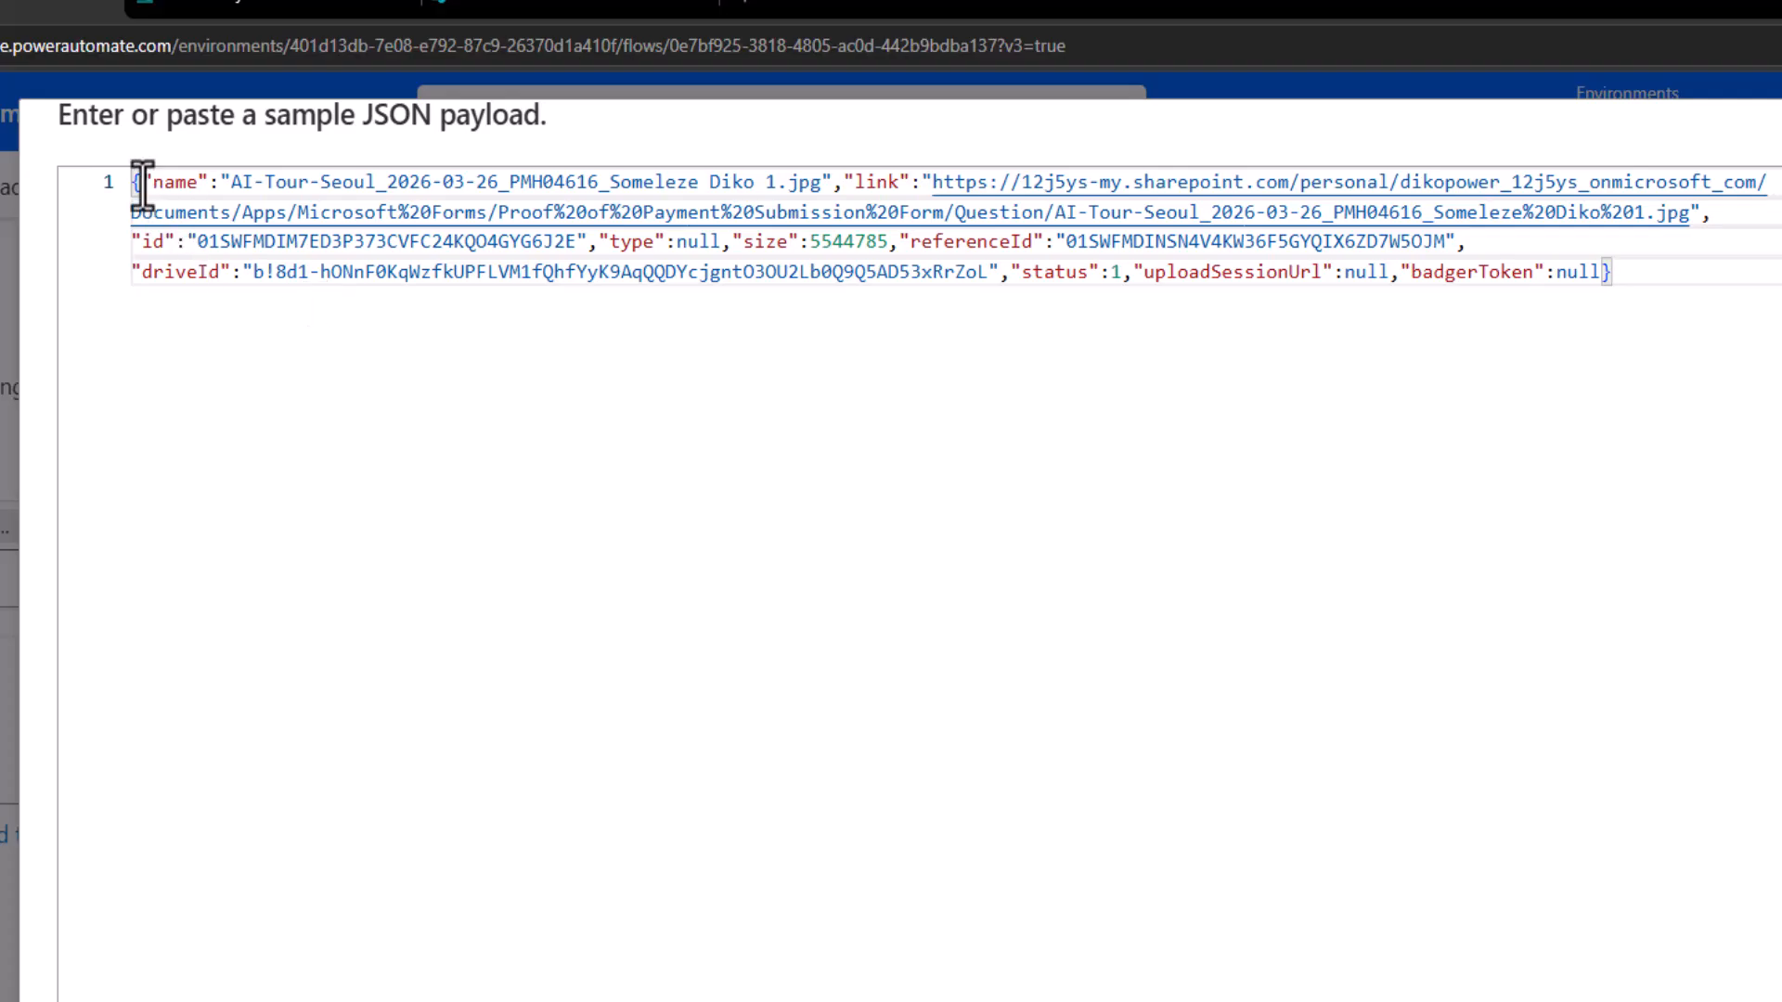
{"action": "type", "text": "\\"}
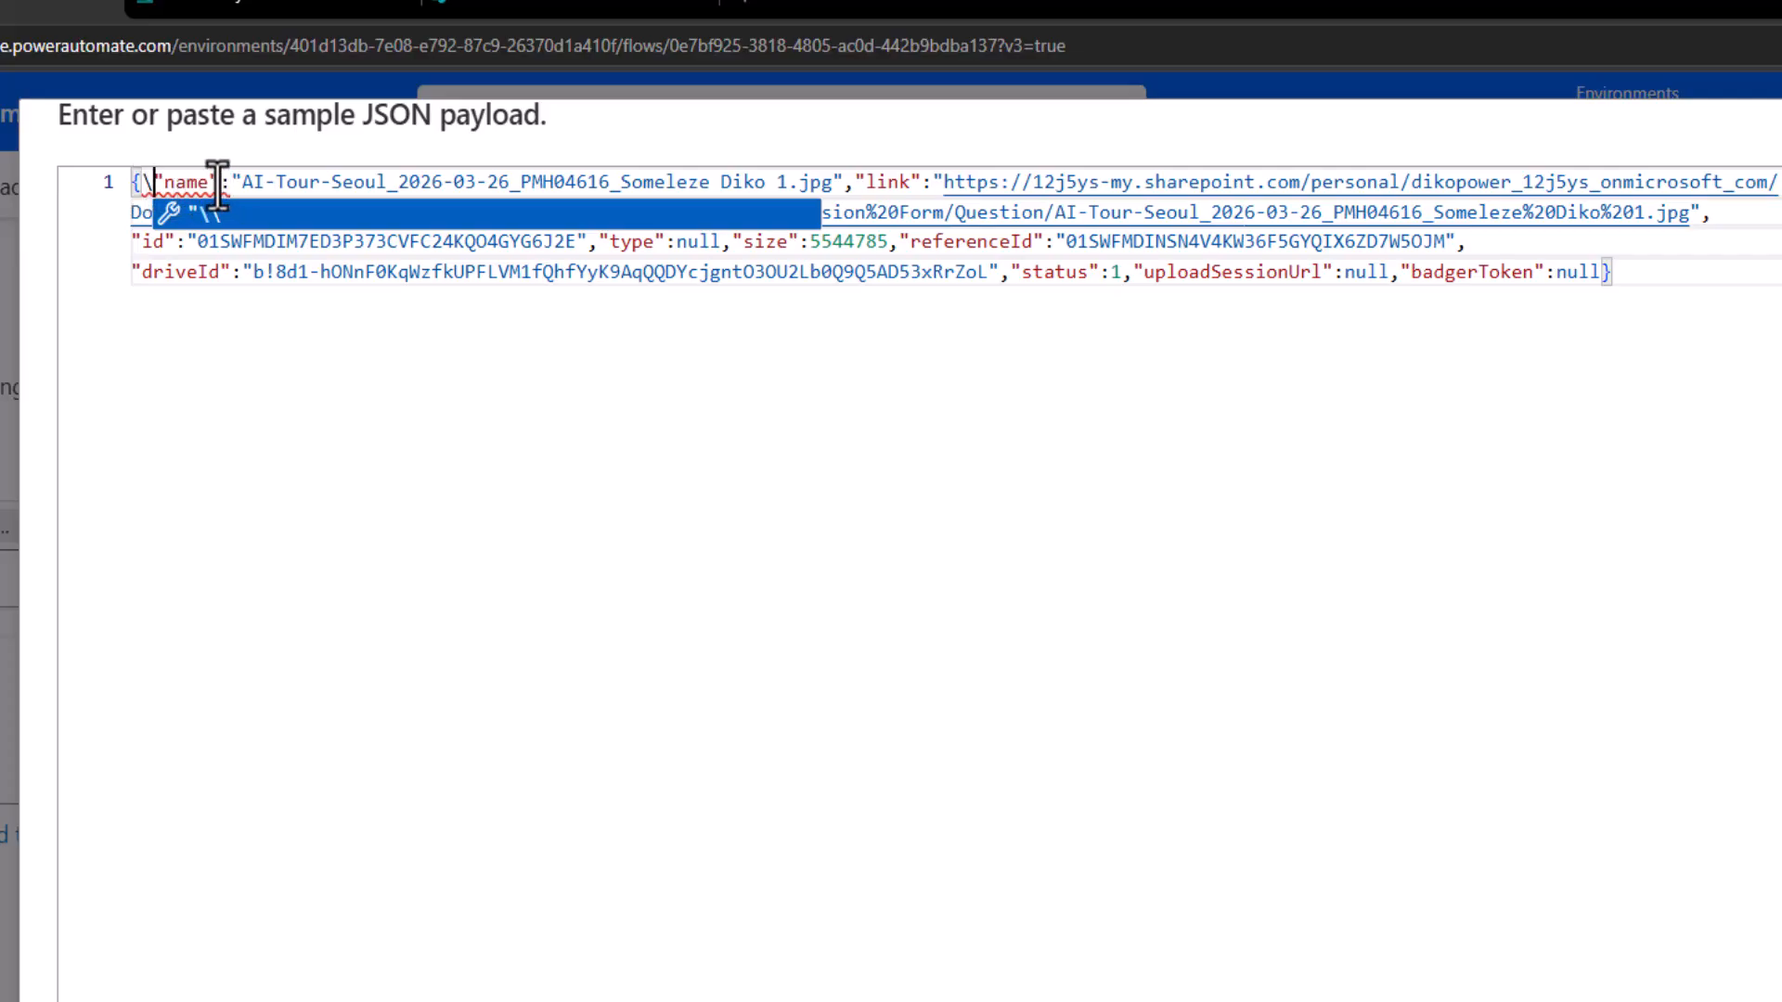
{"action": "mouse_move", "coordinate": [220, 187]}
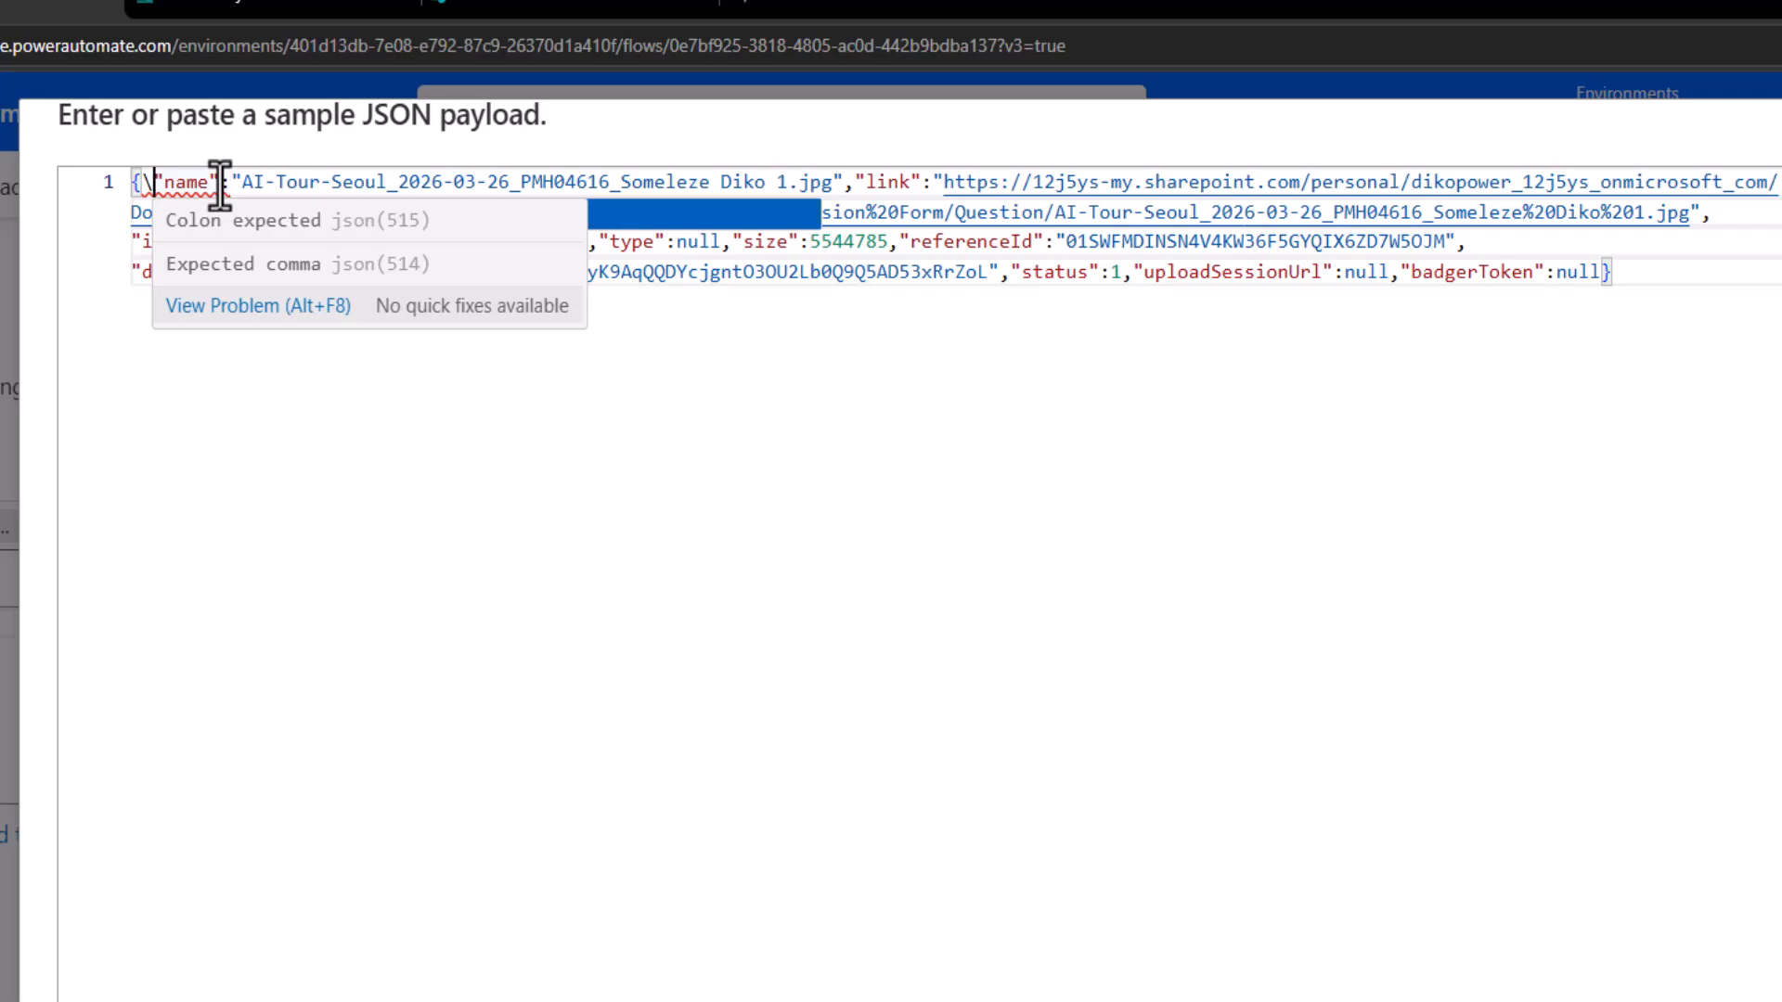
{"action": "mouse_move", "coordinate": [155, 186]}
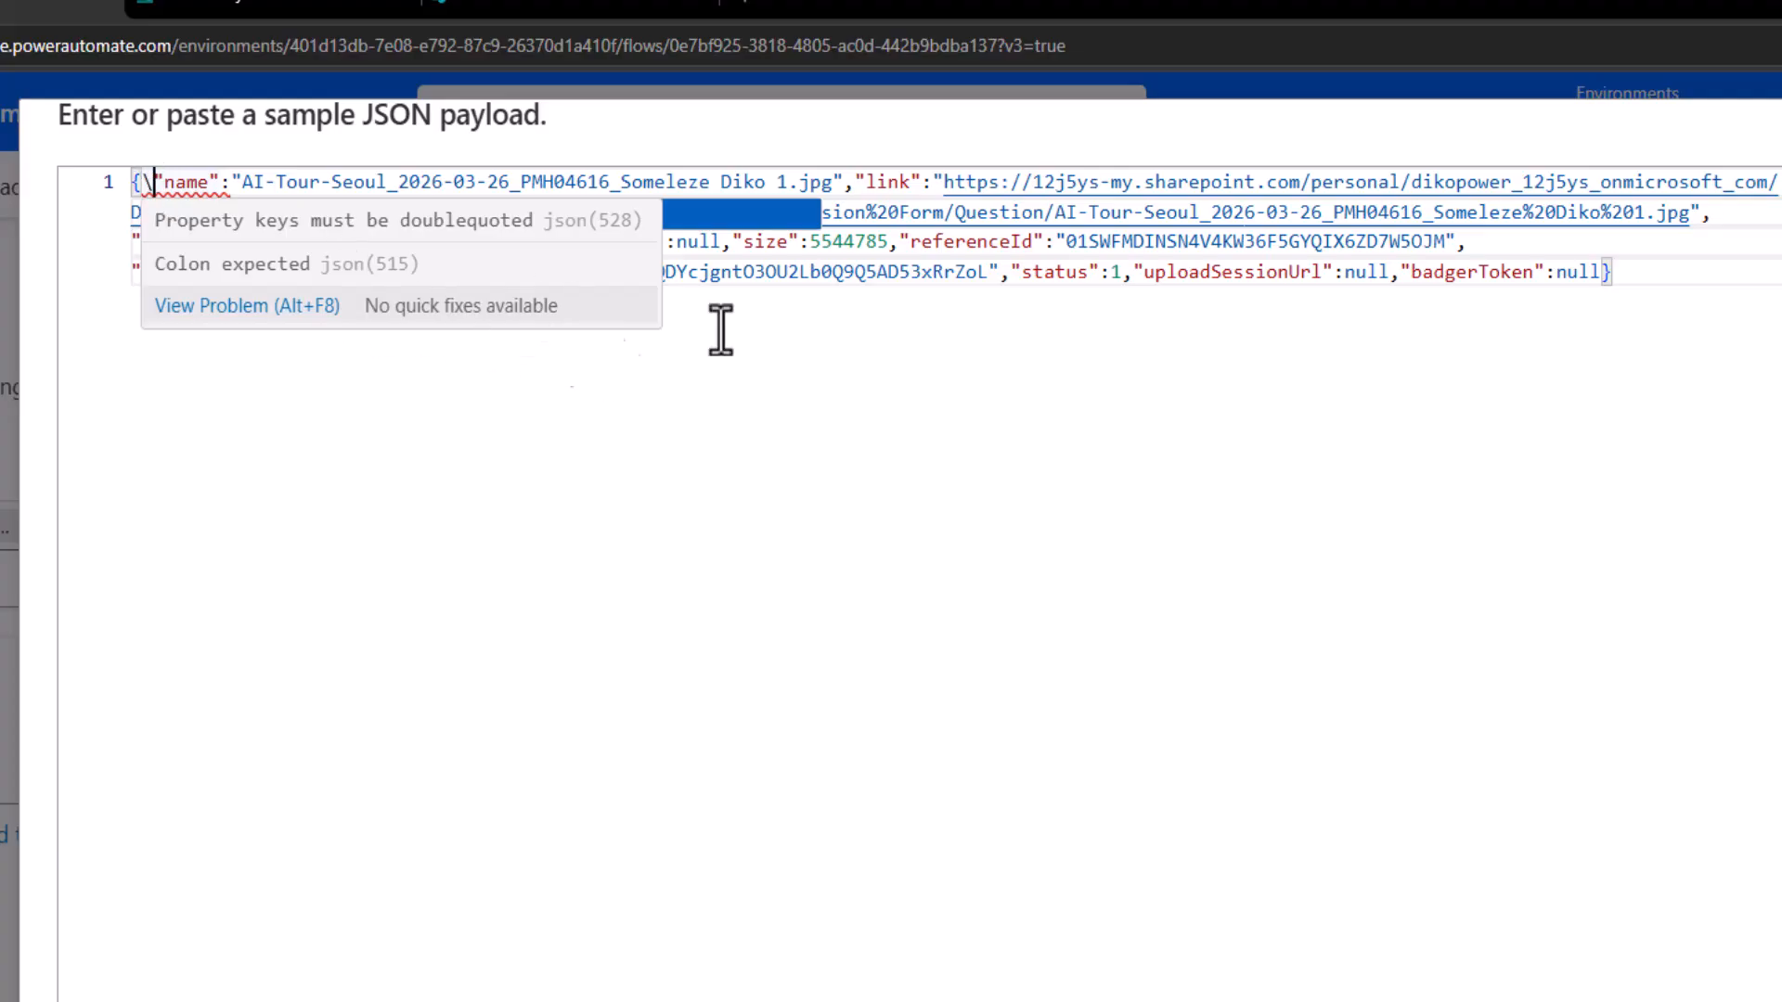
{"action": "left_click", "coordinate": [1133, 274]}
{"action": "left_click", "coordinate": [153, 181]}
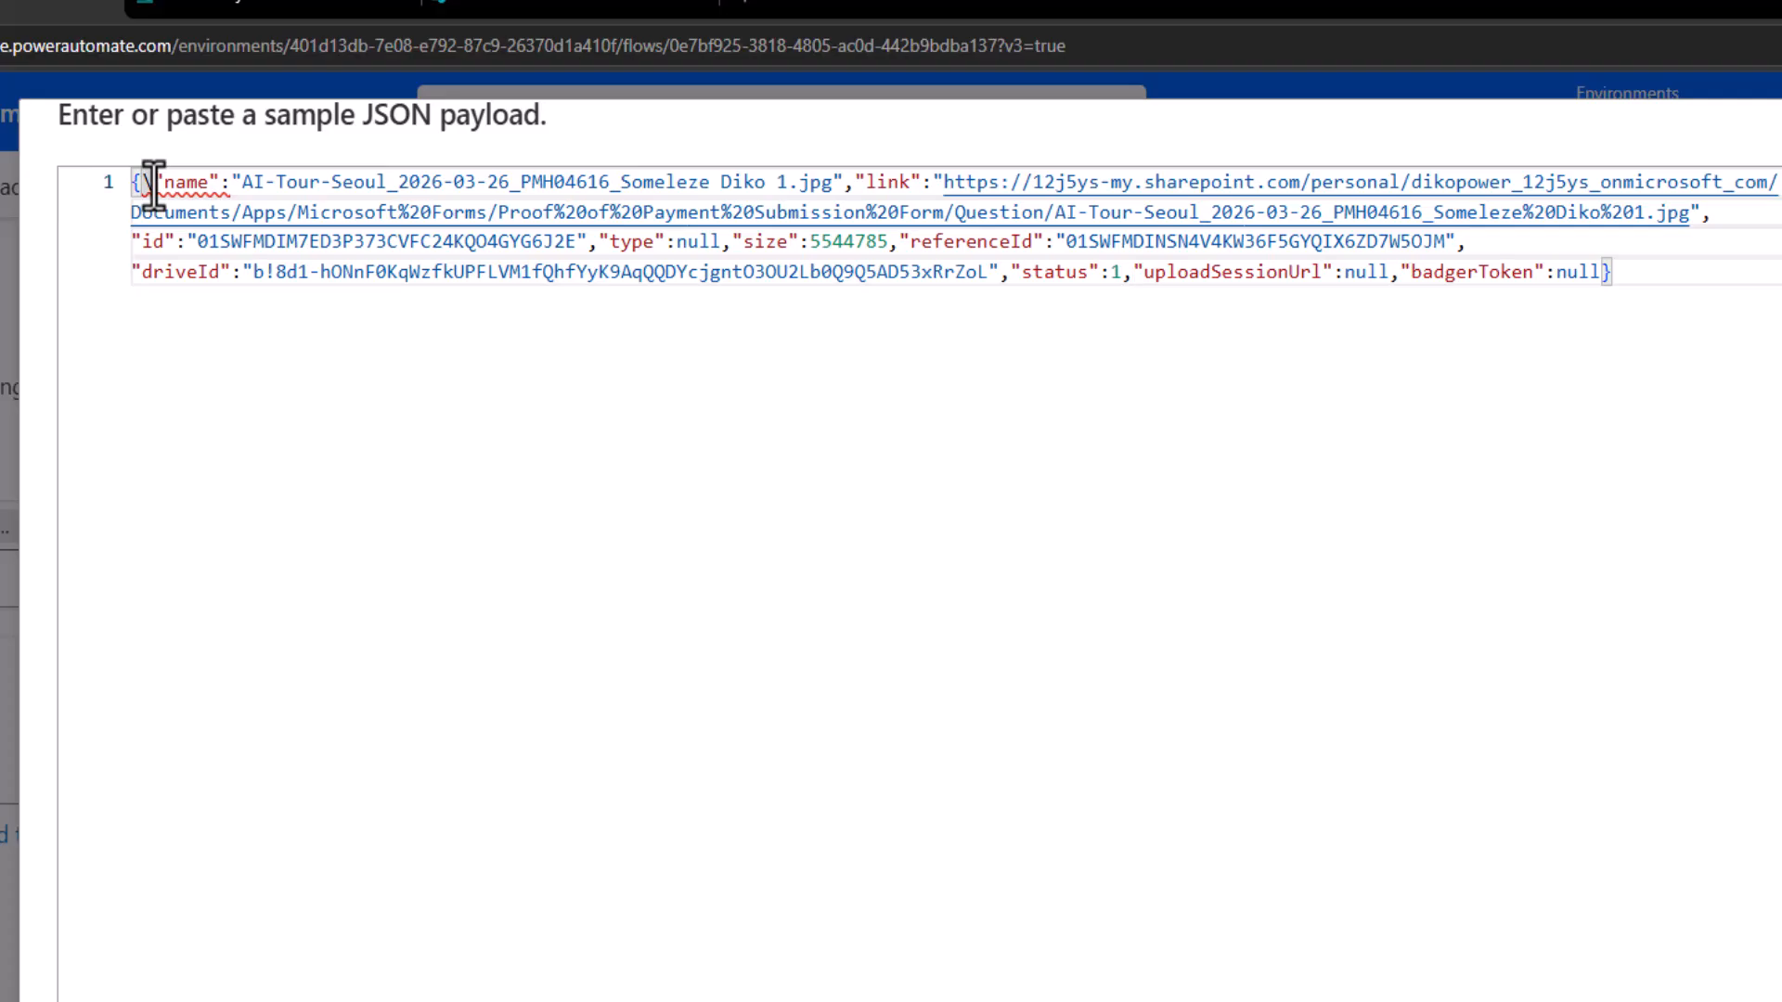
{"action": "key", "text": "BackSpace"}
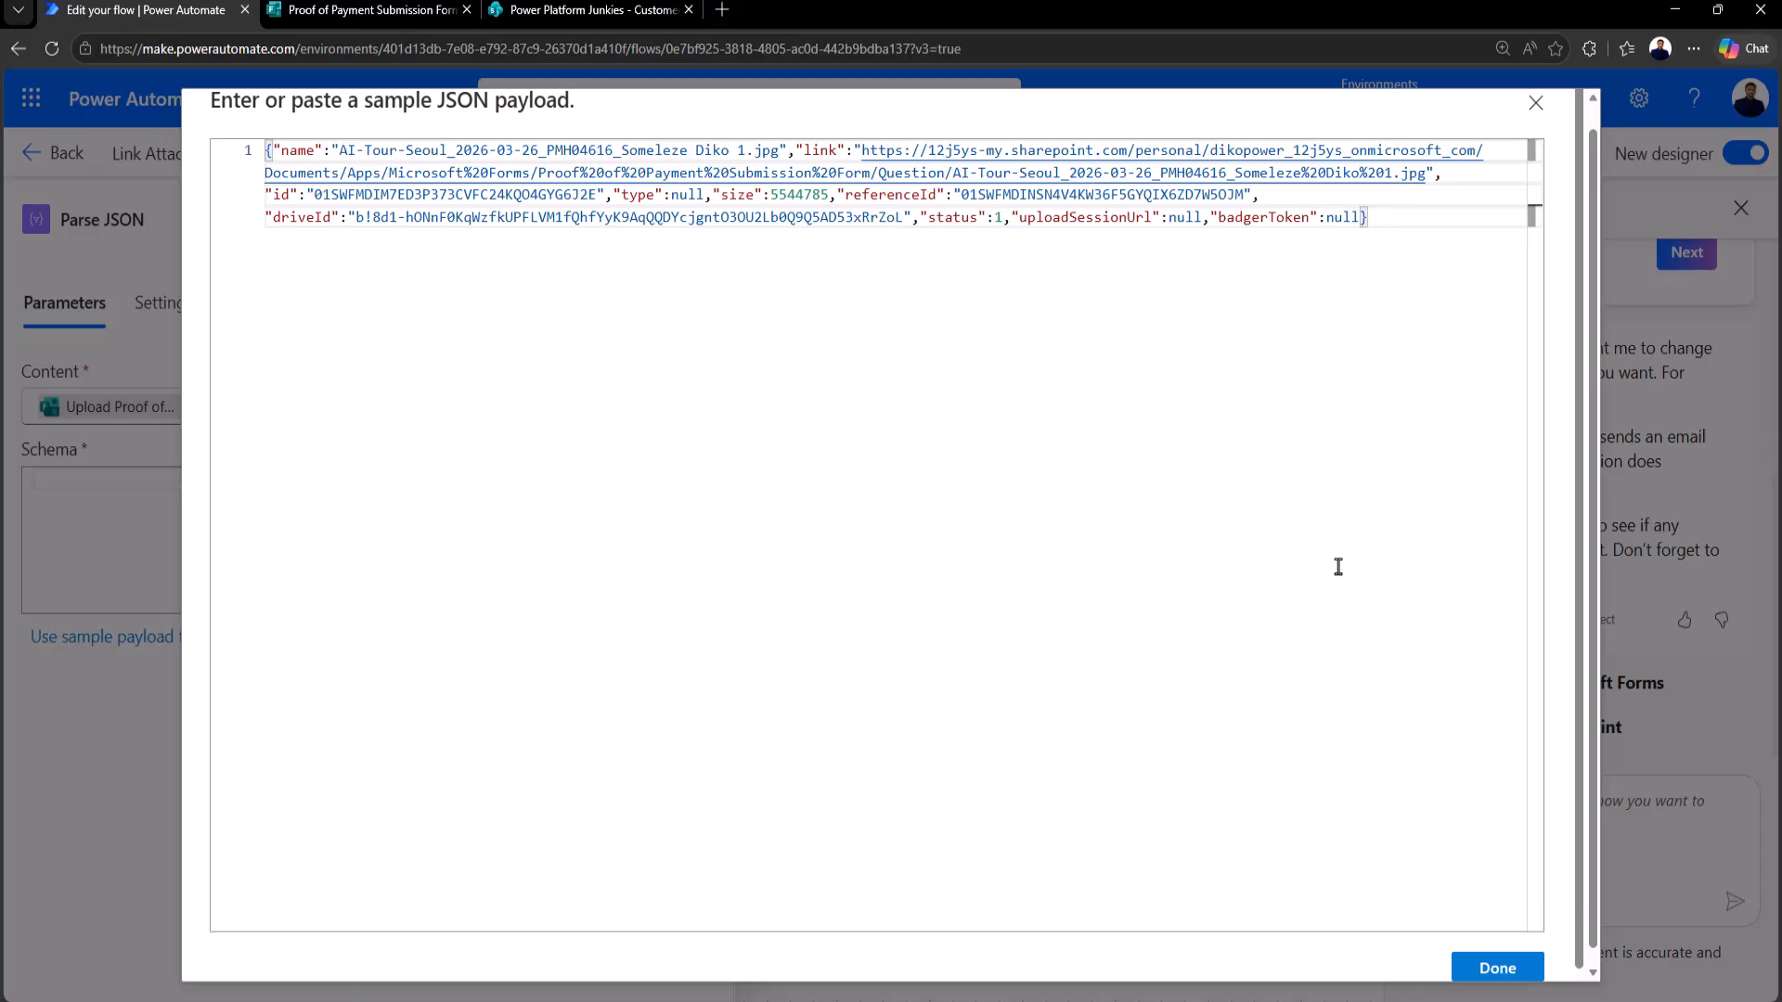
{"action": "left_click", "coordinate": [1484, 961]}
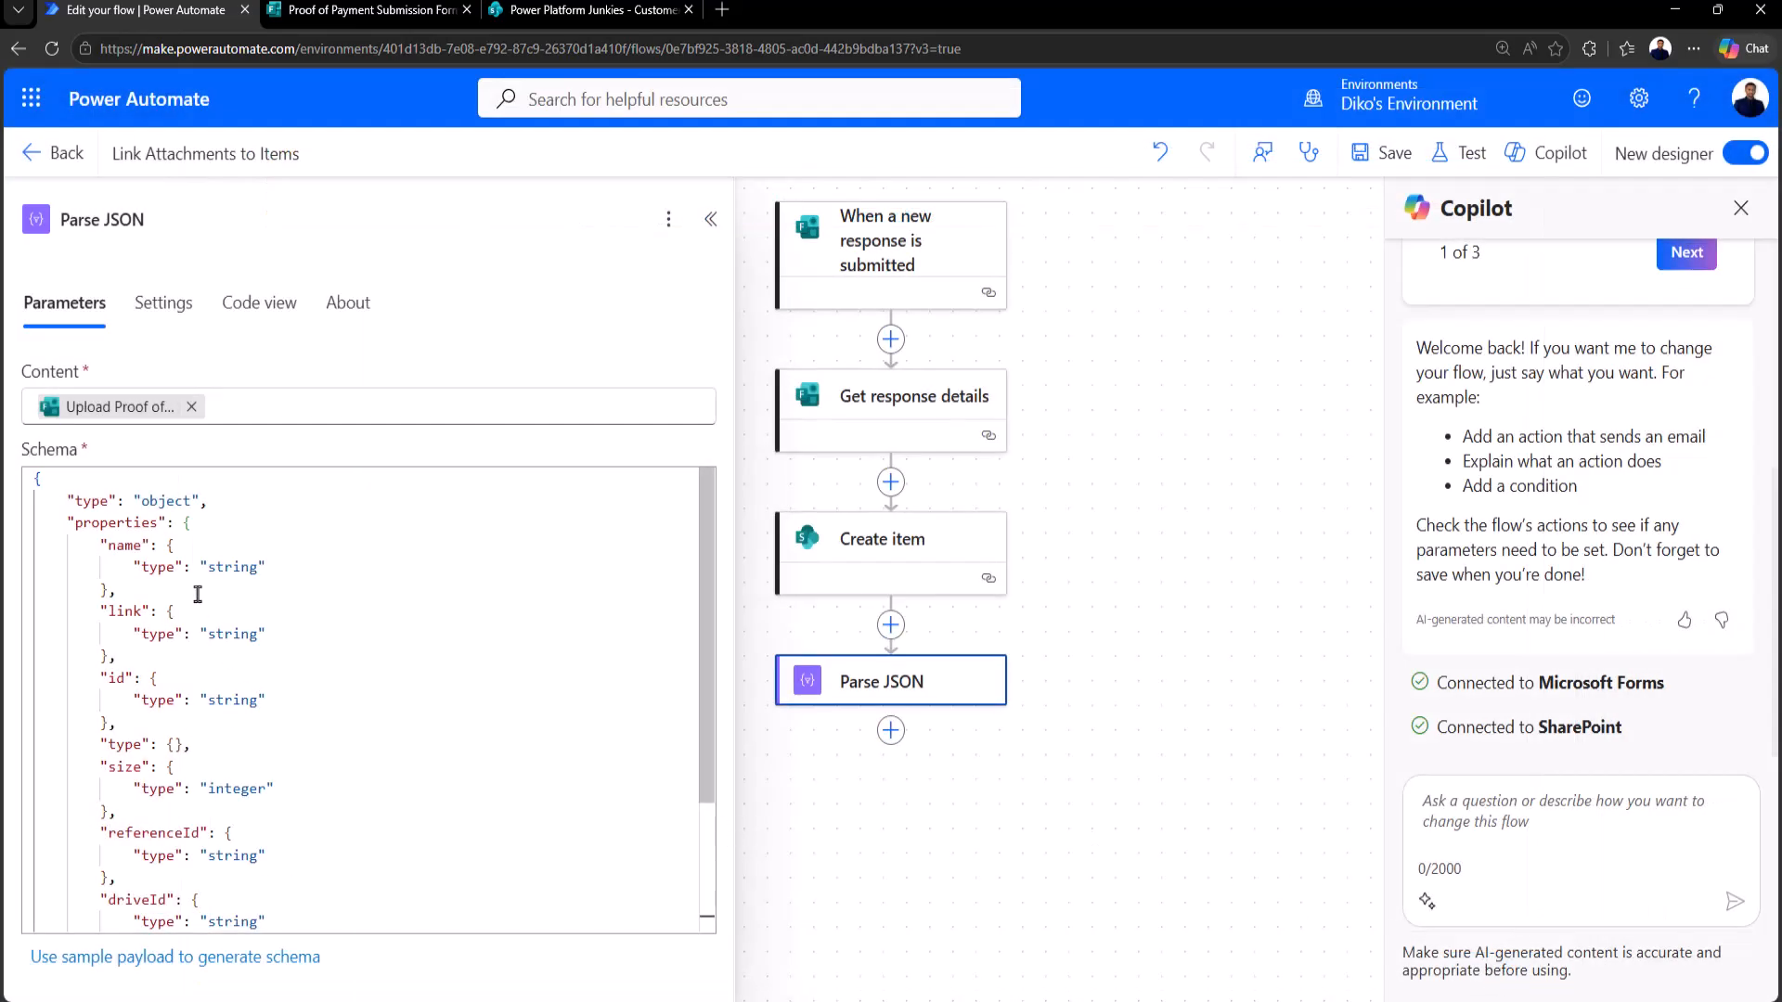
{"action": "scroll", "coordinate": [251, 616], "scroll_direction": "down", "scroll_amount": 3}
{"action": "scroll", "coordinate": [308, 773], "scroll_direction": "up", "scroll_amount": 3}
{"action": "double_click", "coordinate": [123, 546]}
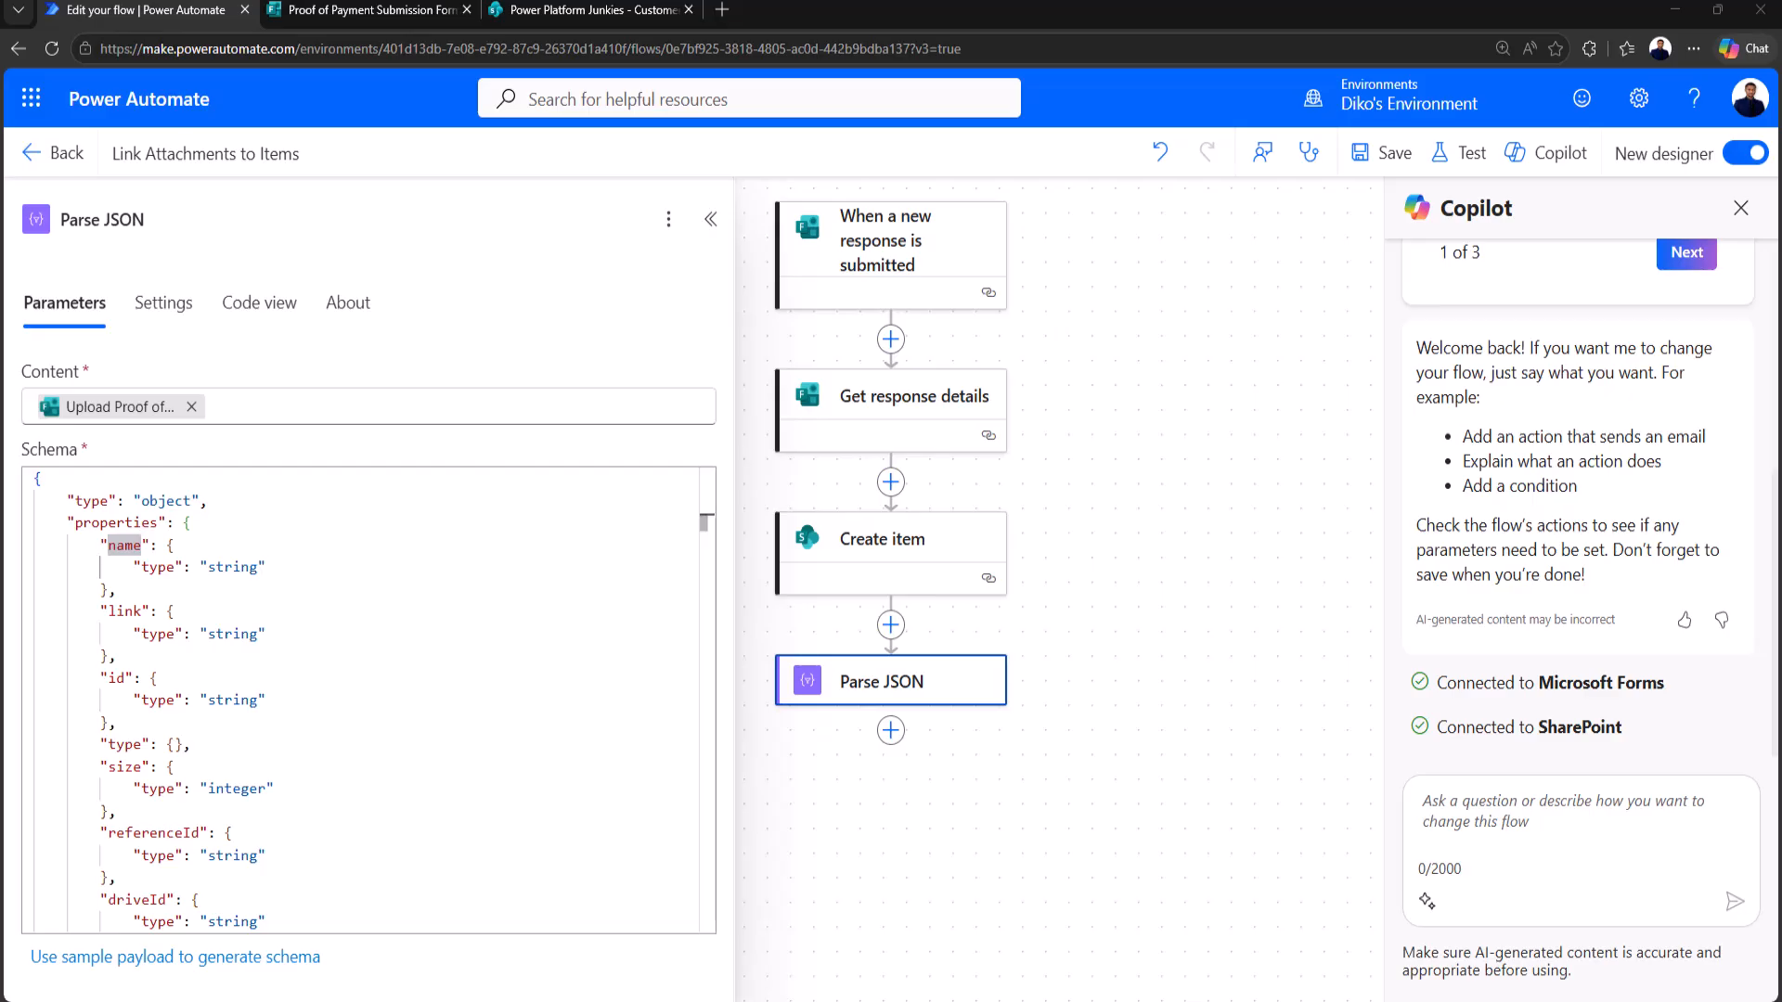
Step: Add OneDrive's Get file content using path action after Parse JSON
{"action": "left_click", "coordinate": [890, 730]}
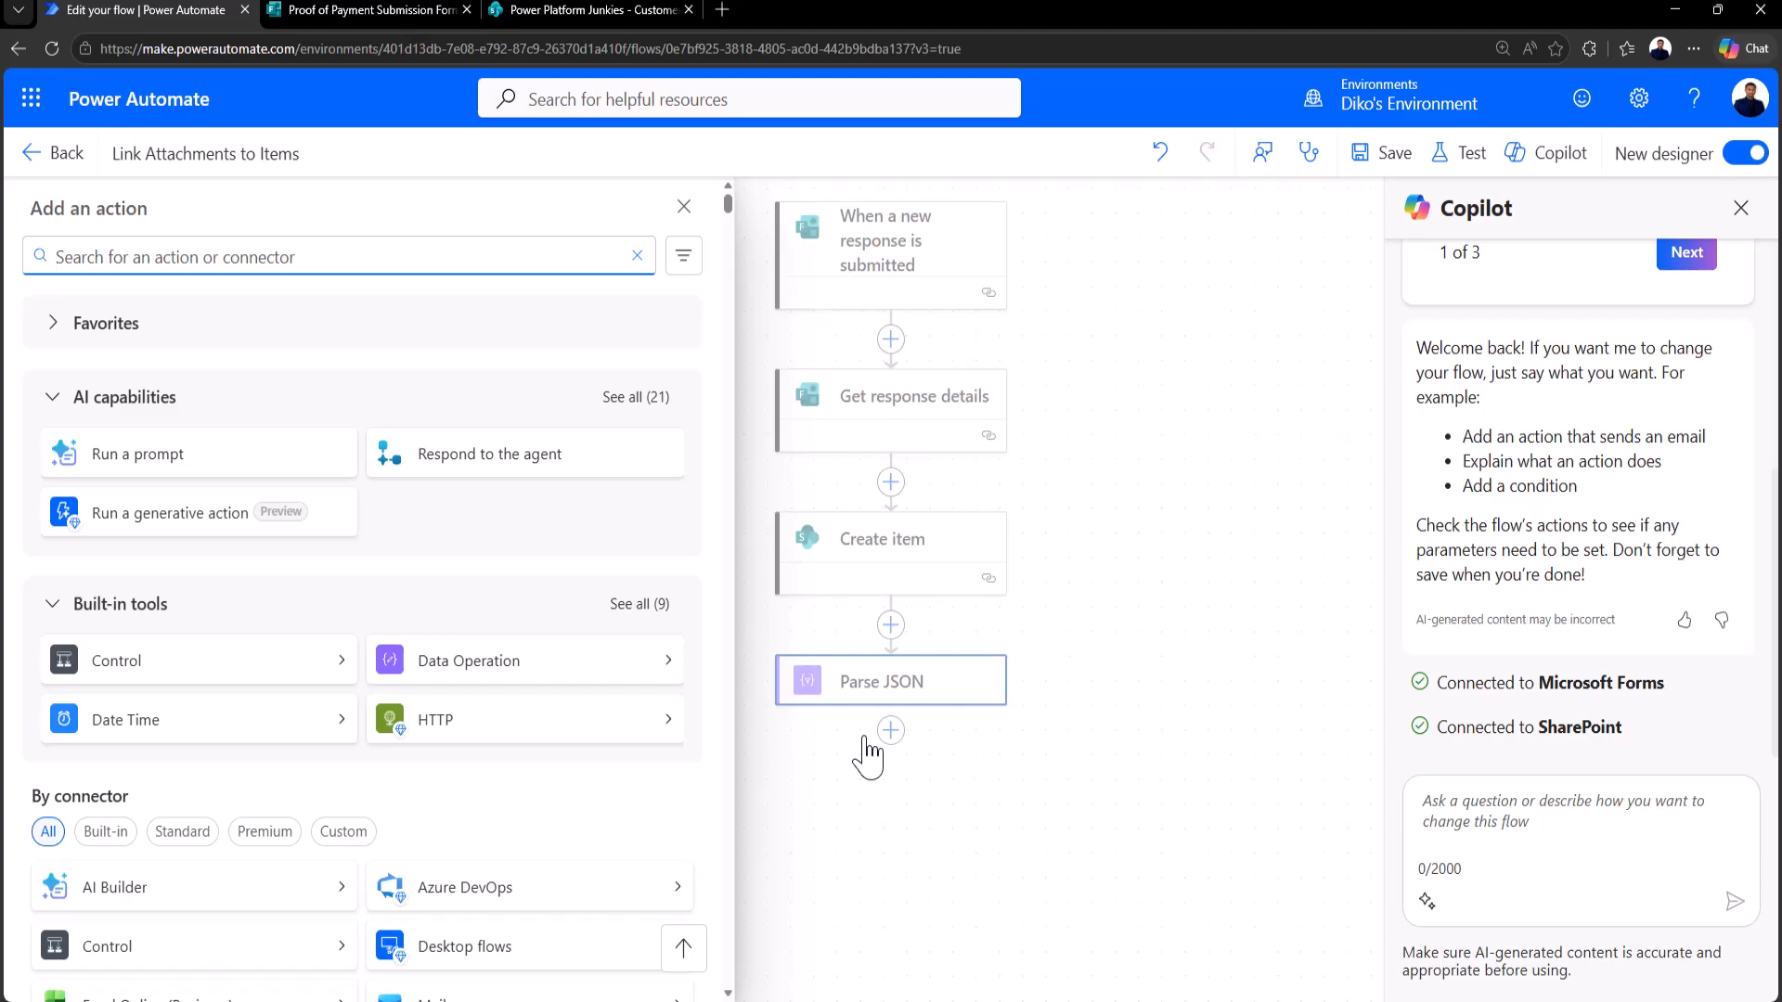
{"action": "type", "text": "get file content"}
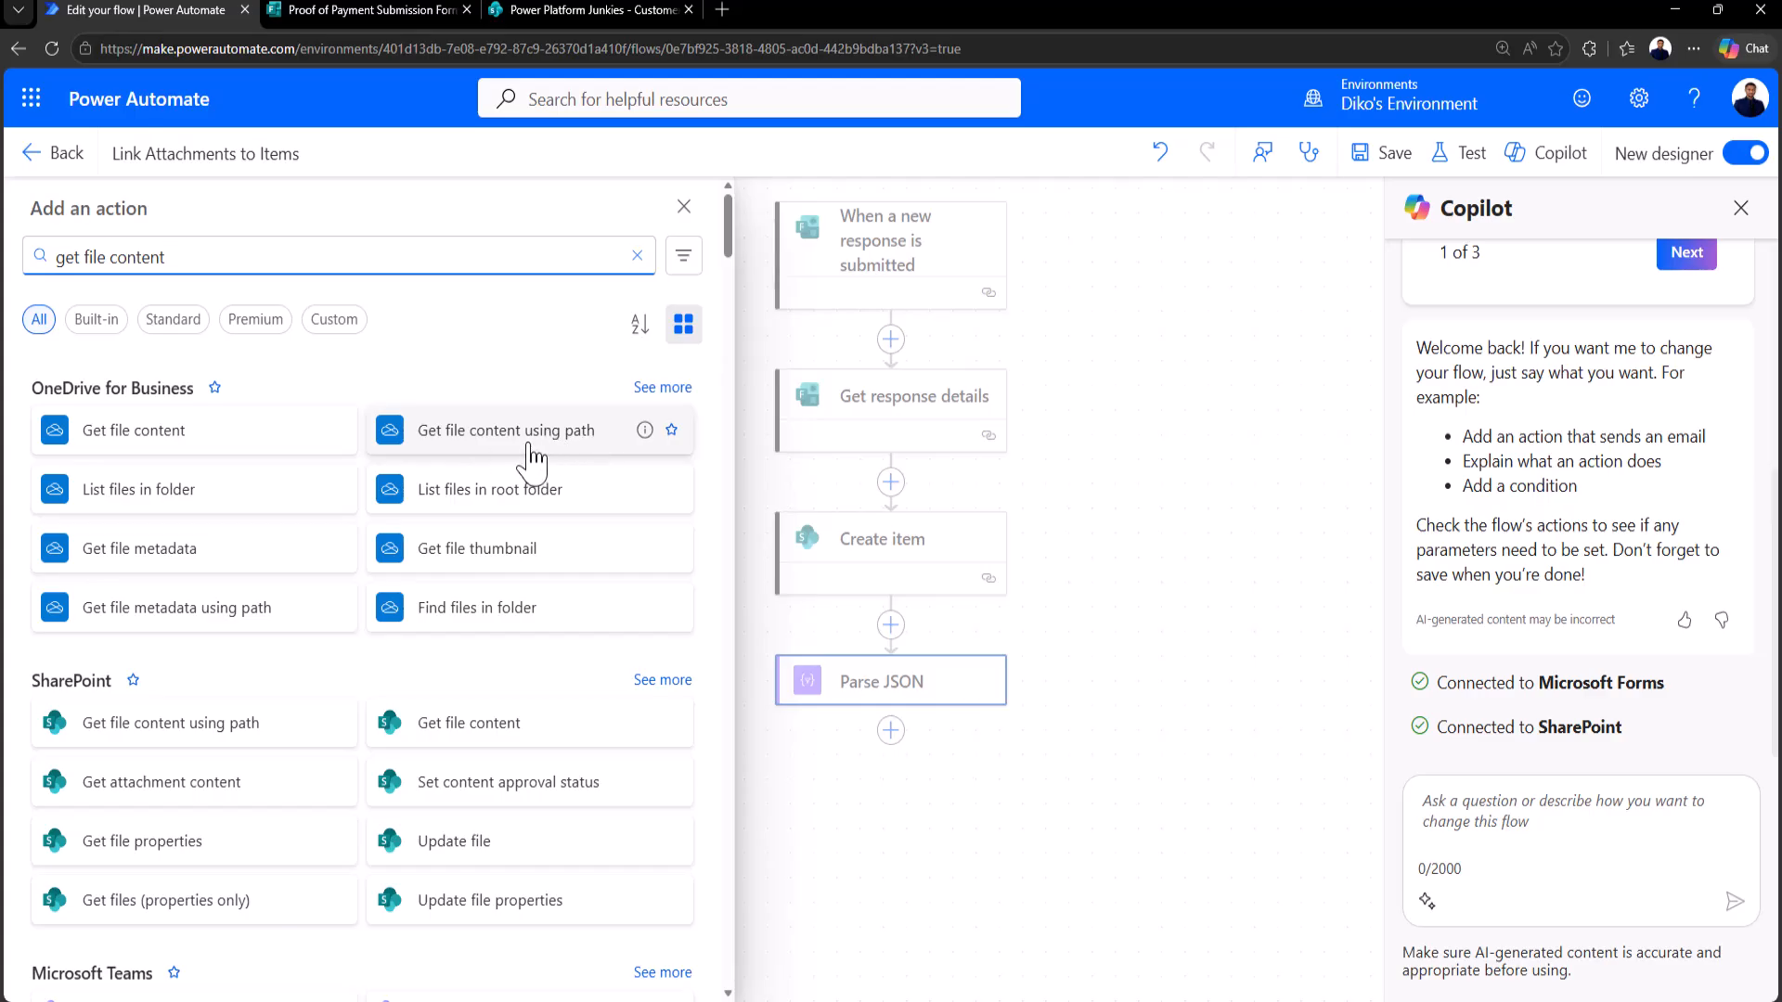
{"action": "left_click", "coordinate": [529, 452]}
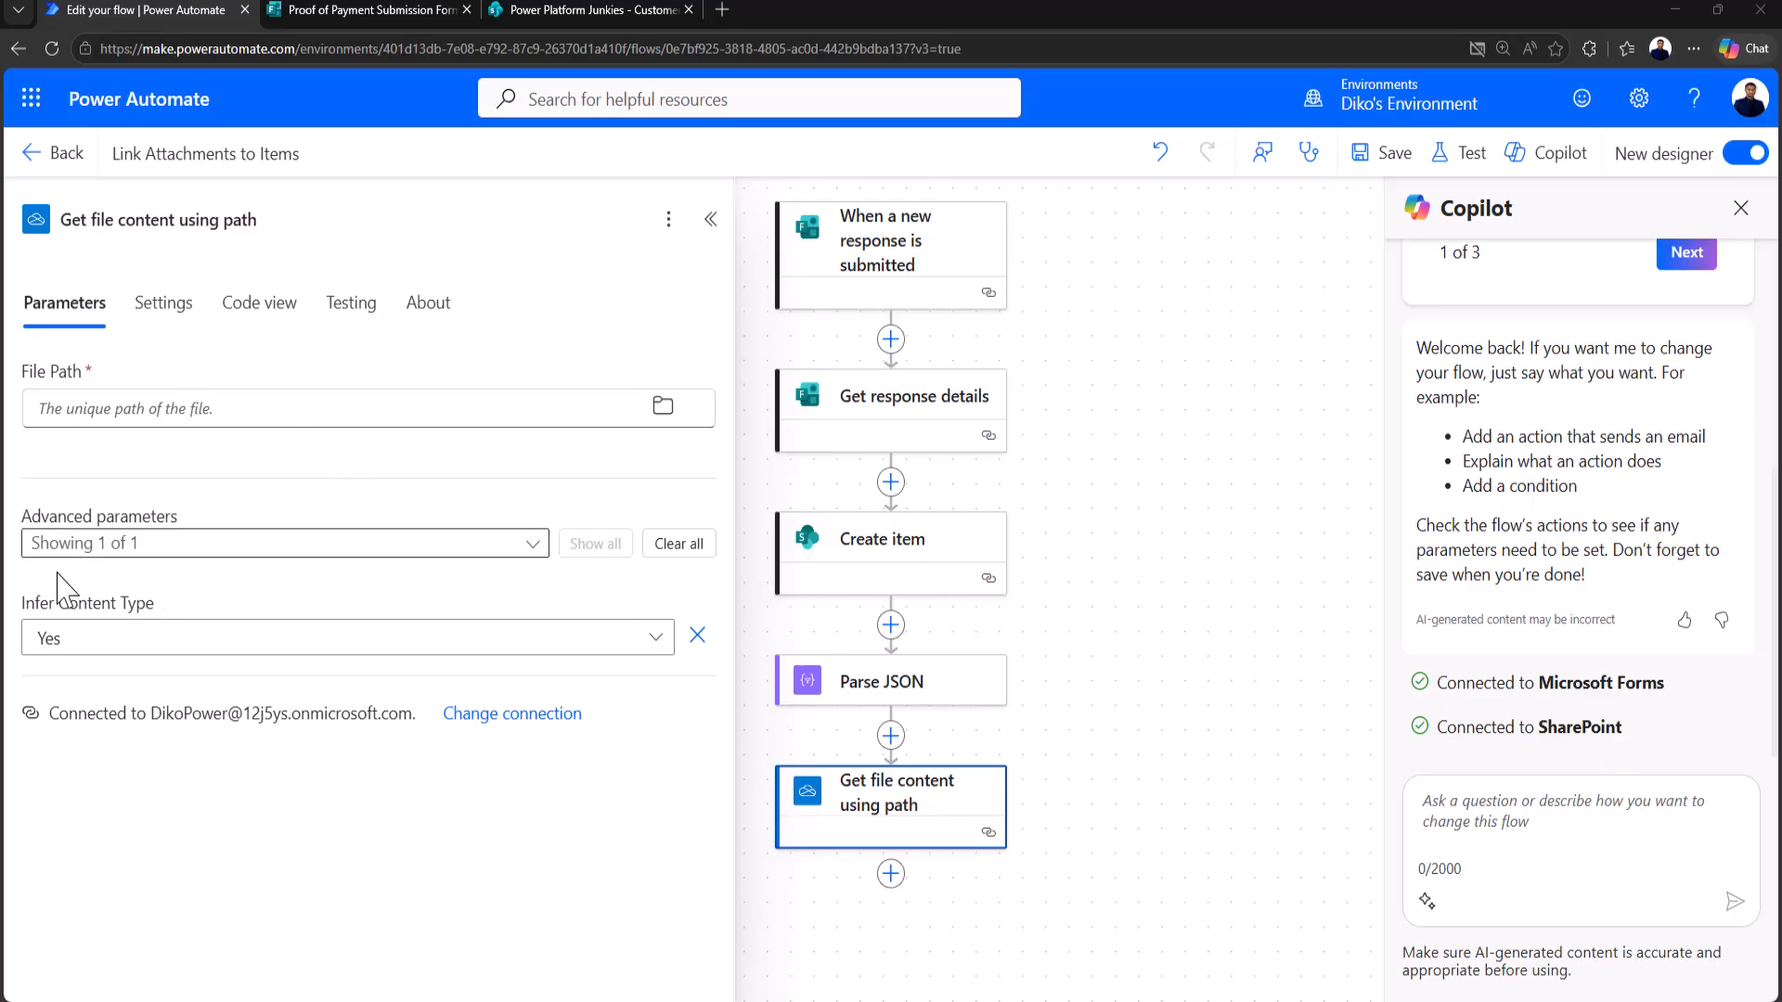
Step: Browse the folder picker to Apps/Microsoft Forms/Proof of Payment Submission Form/Question
{"action": "left_click", "coordinate": [663, 408]}
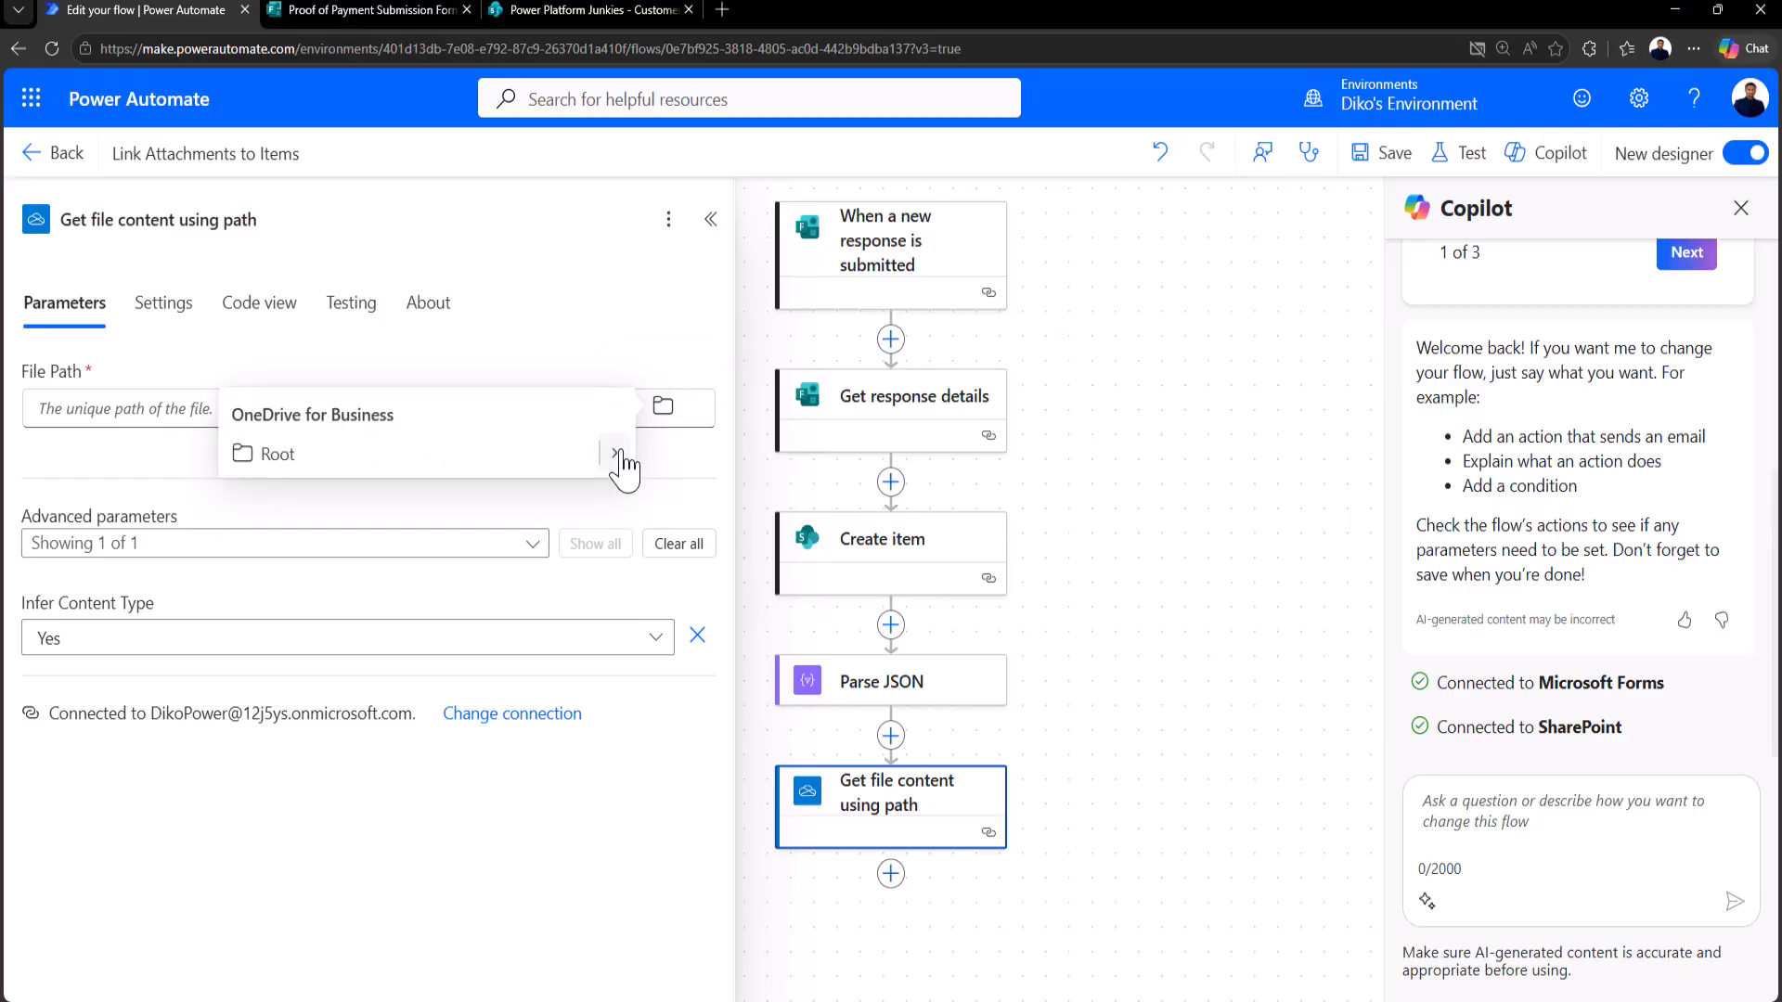
{"action": "left_click", "coordinate": [616, 454]}
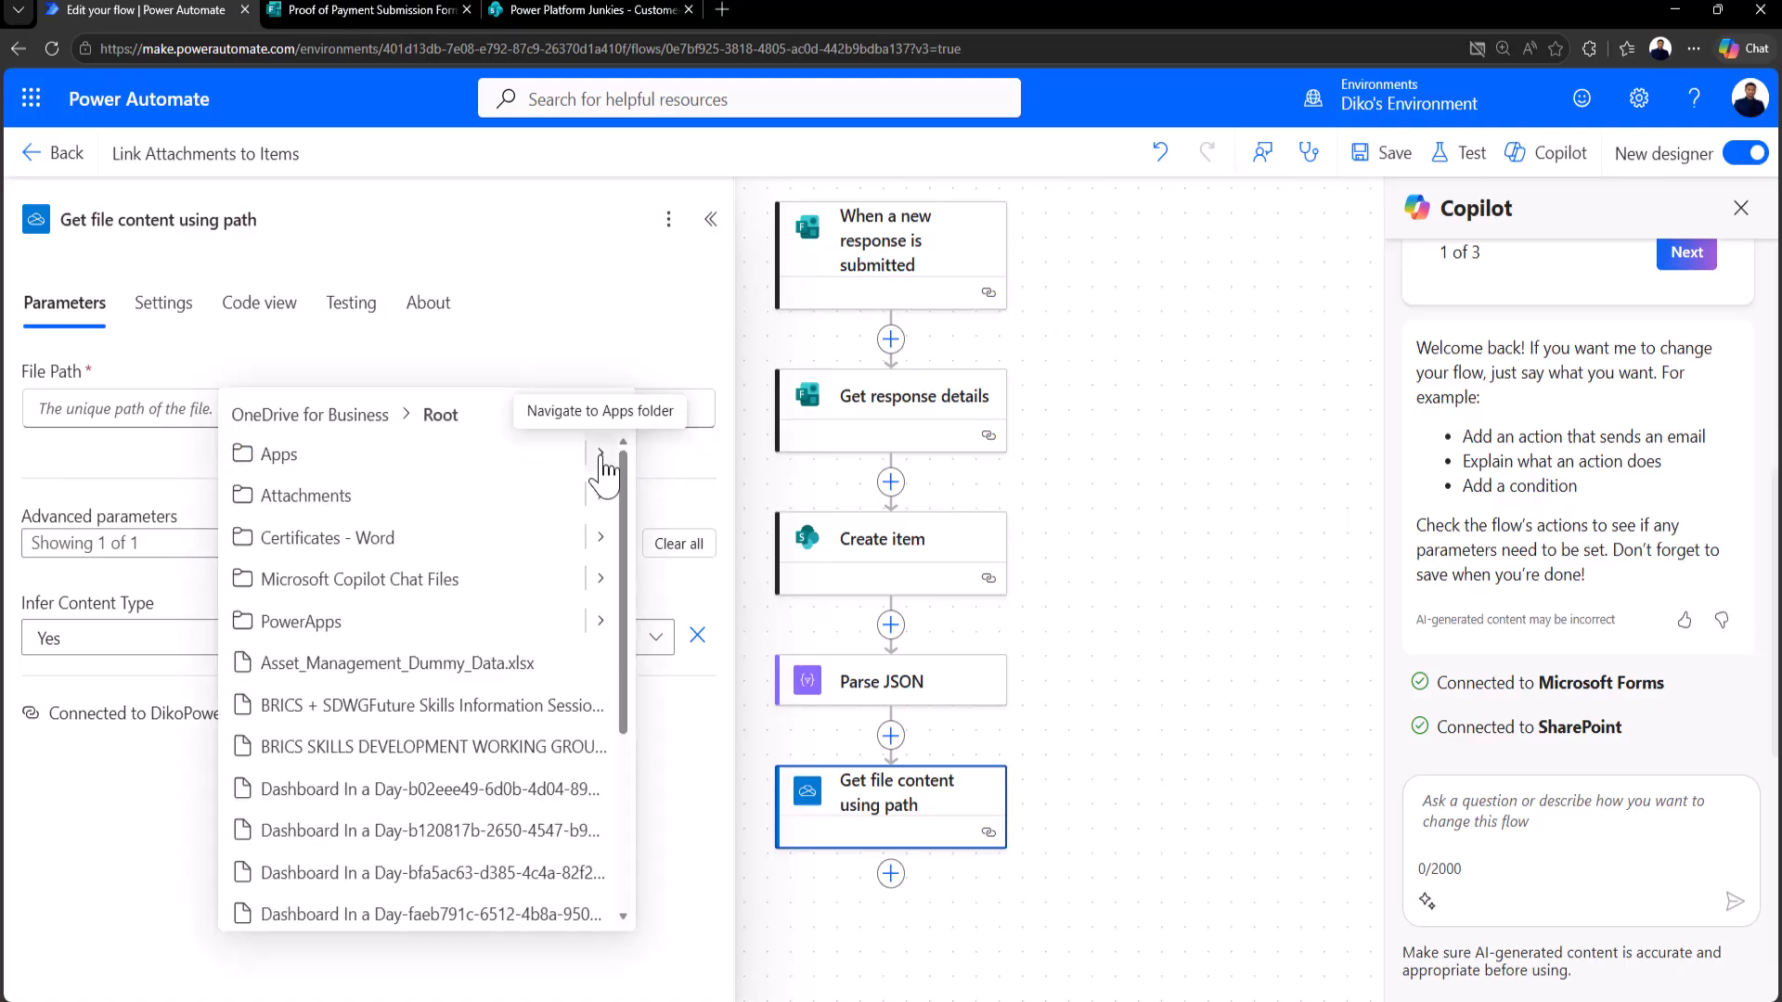
{"action": "left_click", "coordinate": [601, 457]}
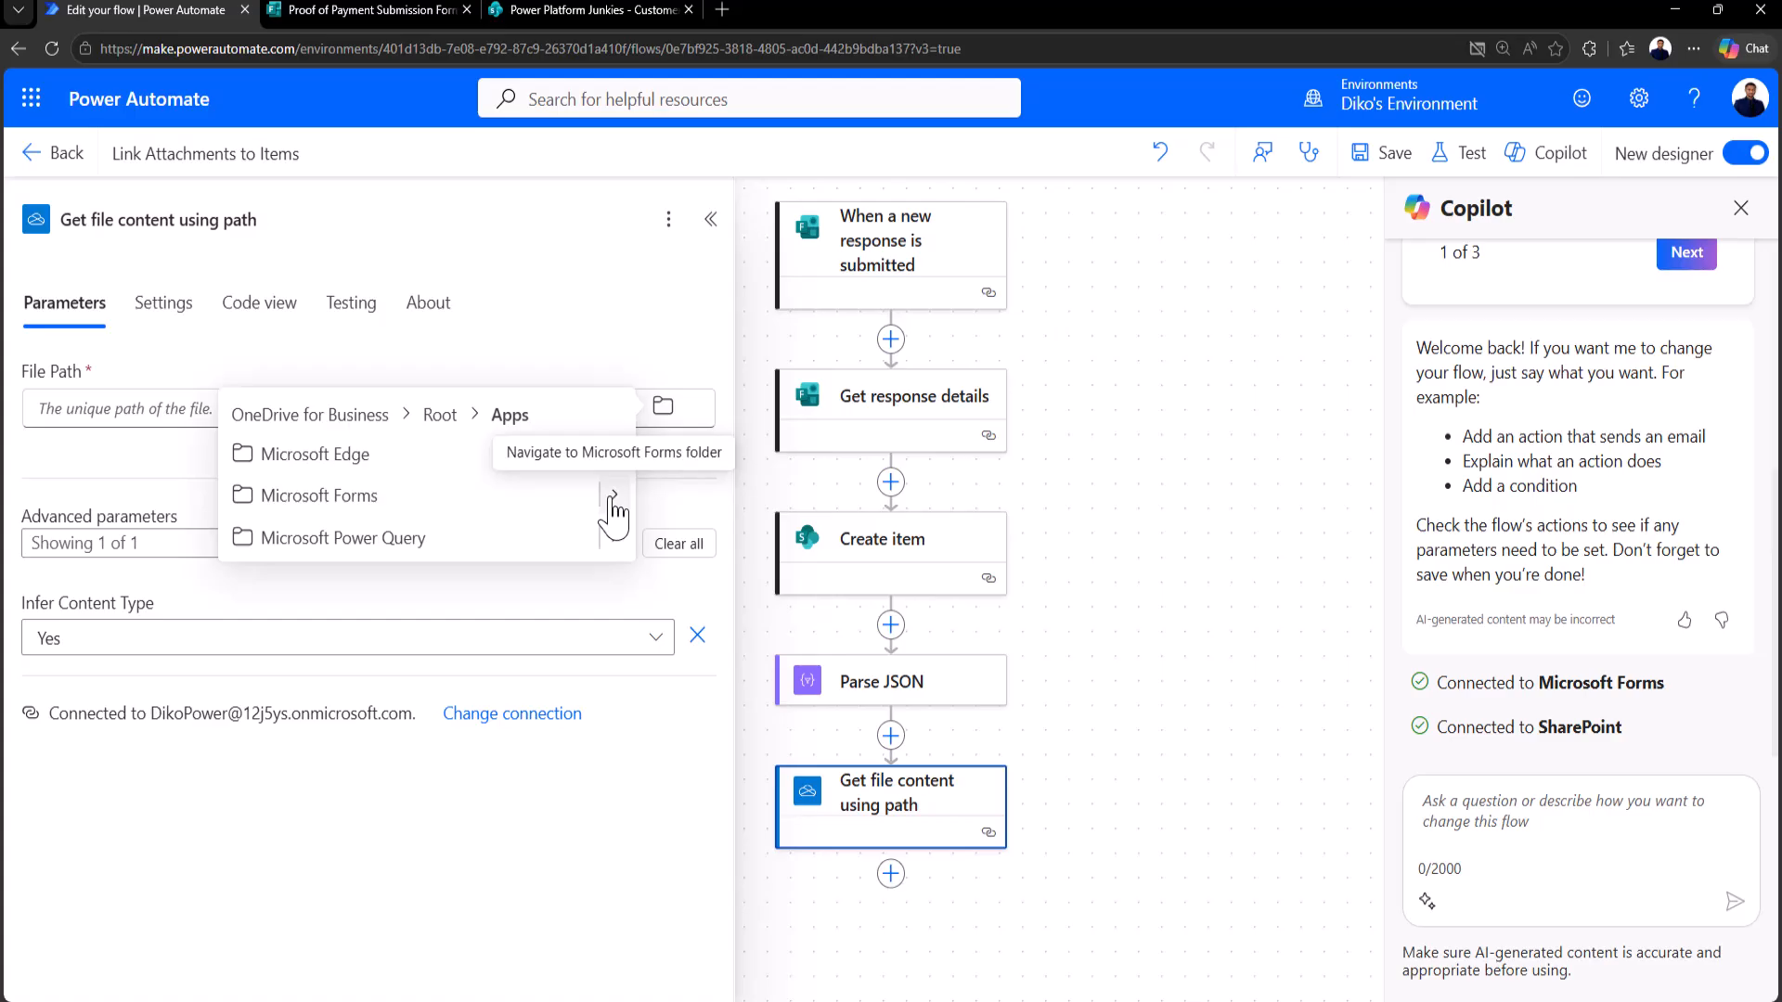
{"action": "left_click", "coordinate": [613, 497]}
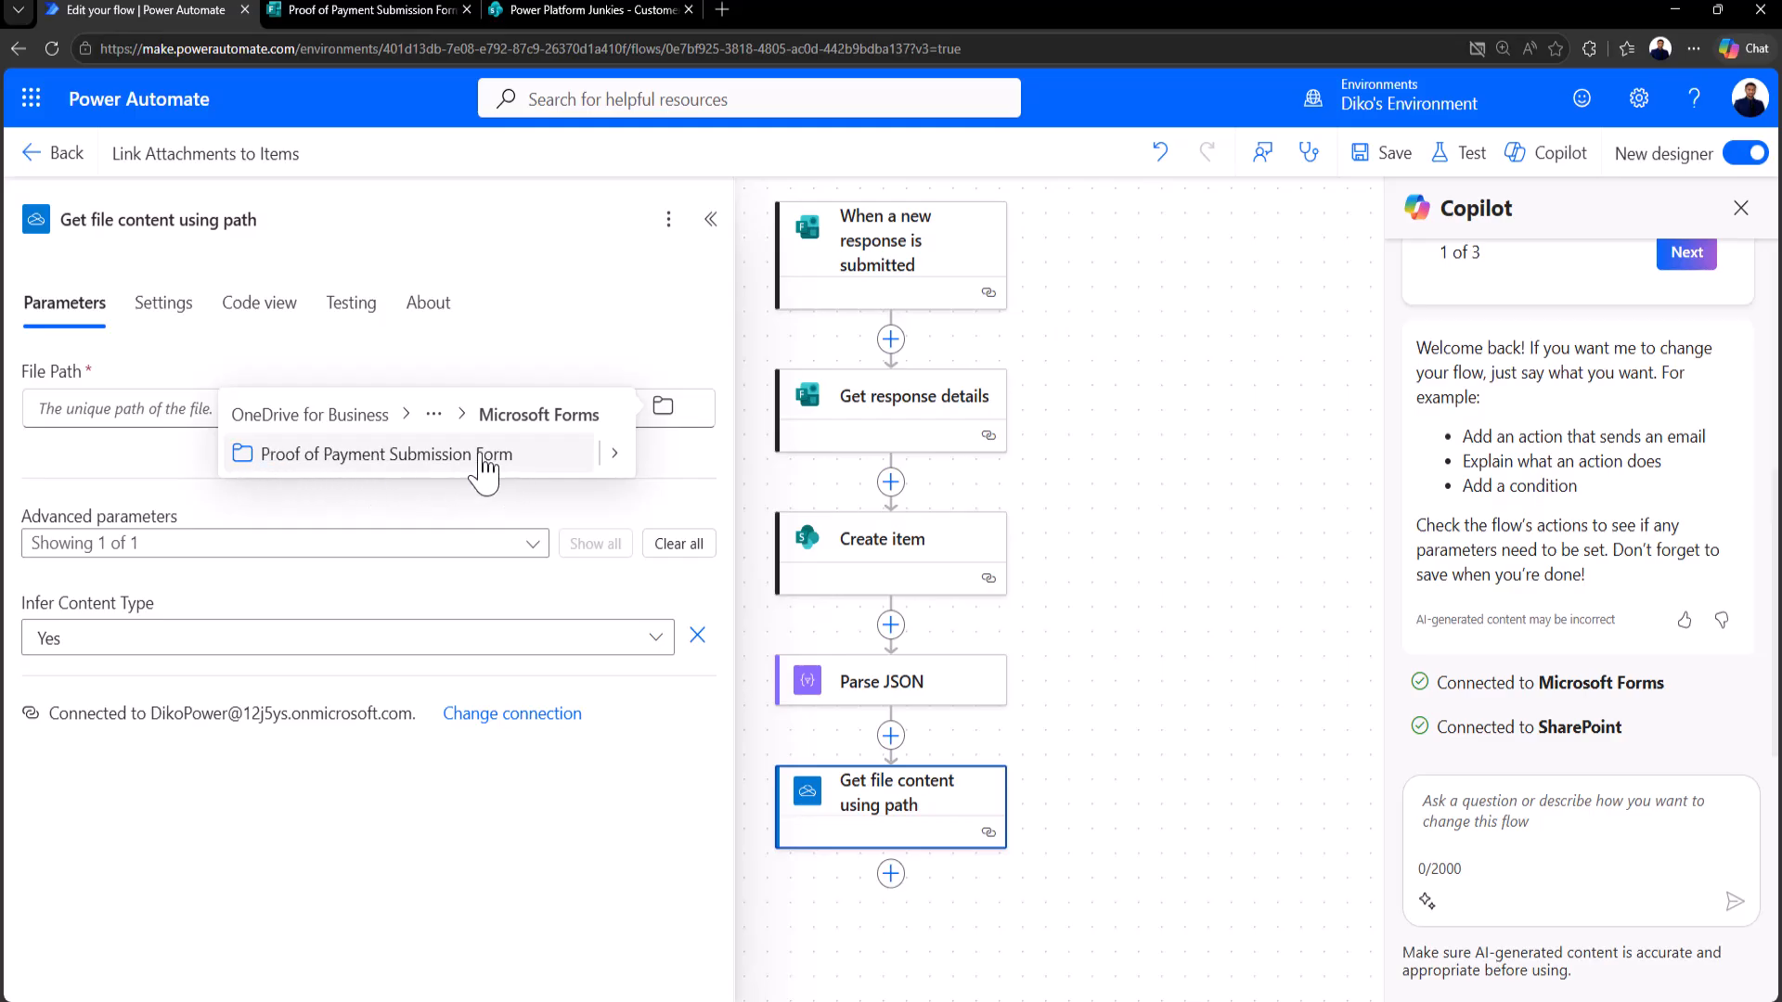
{"action": "left_click", "coordinate": [615, 454]}
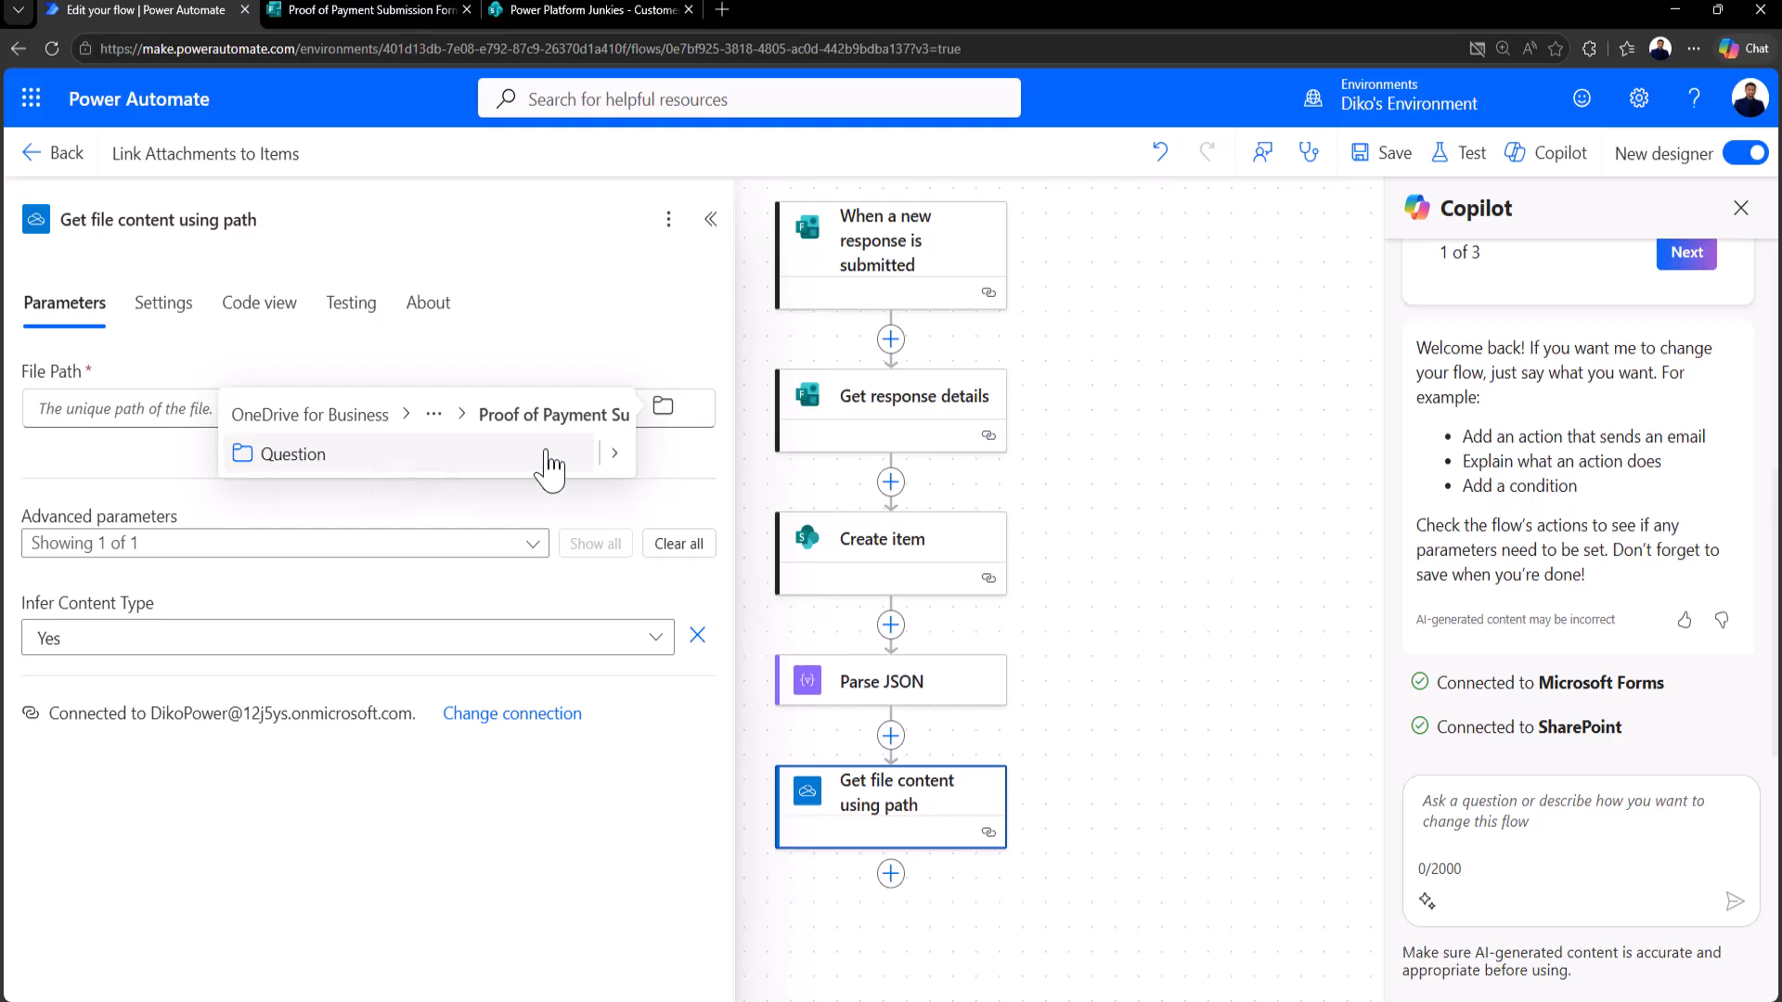
{"action": "left_click", "coordinate": [613, 455]}
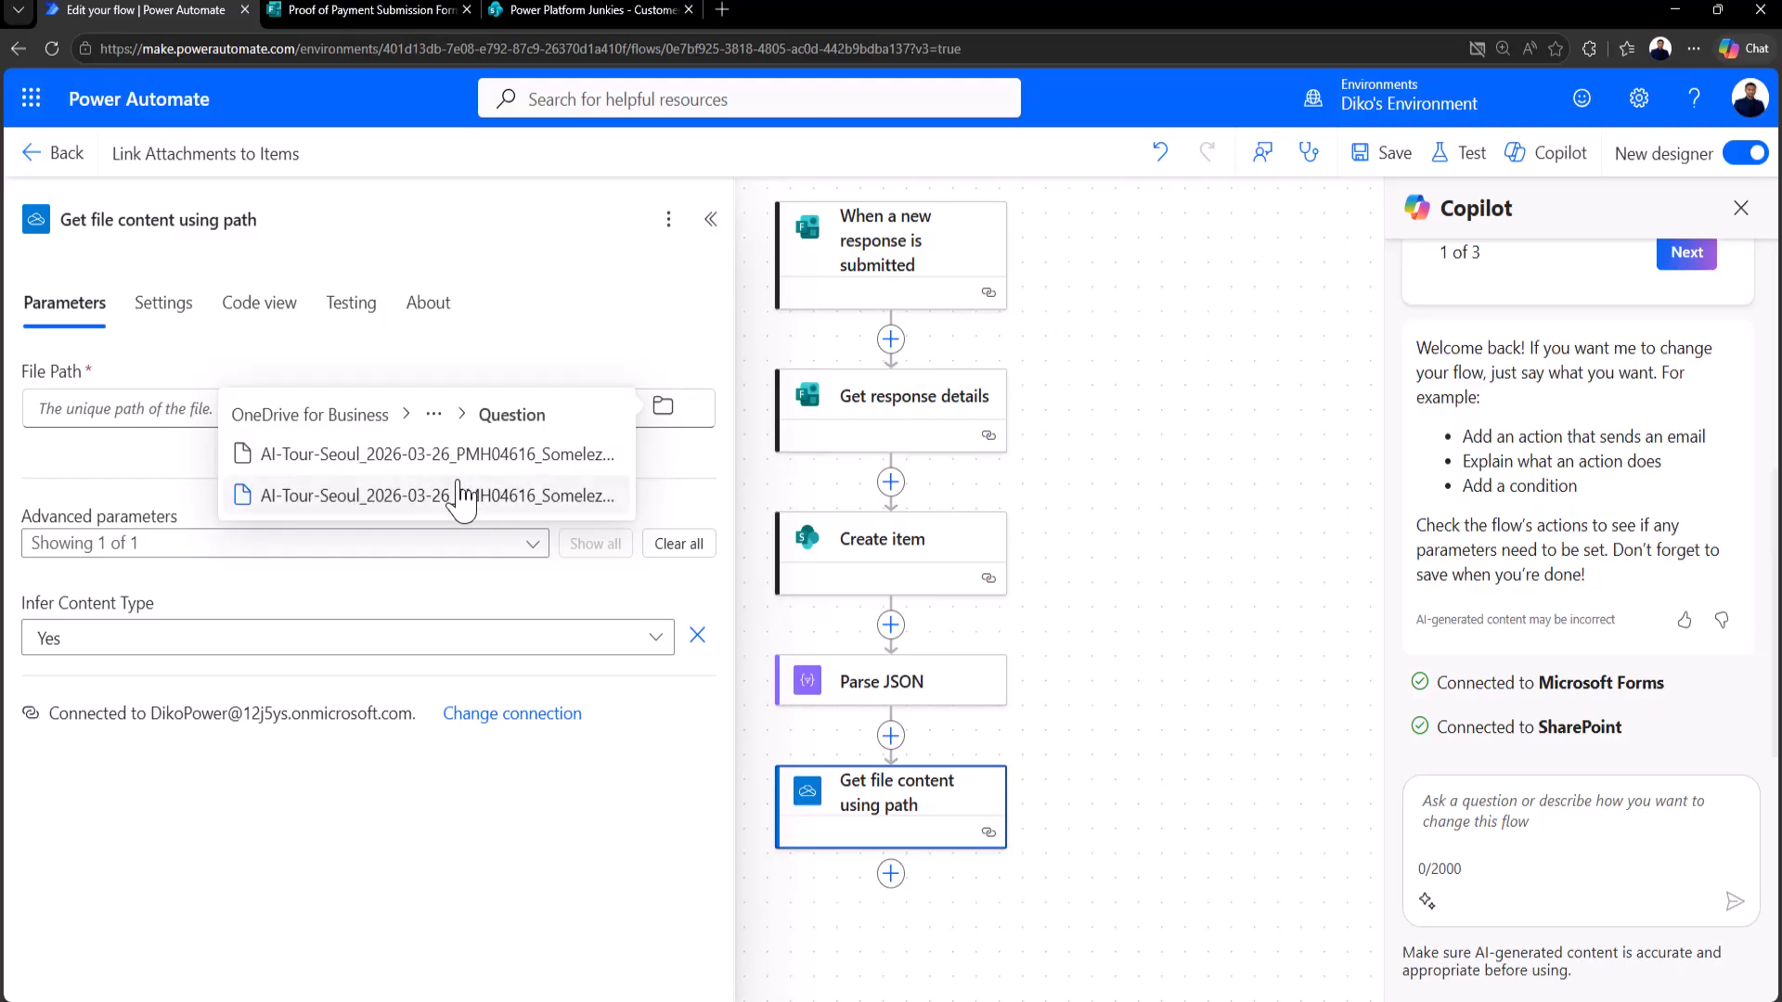
{"action": "left_click", "coordinate": [450, 417]}
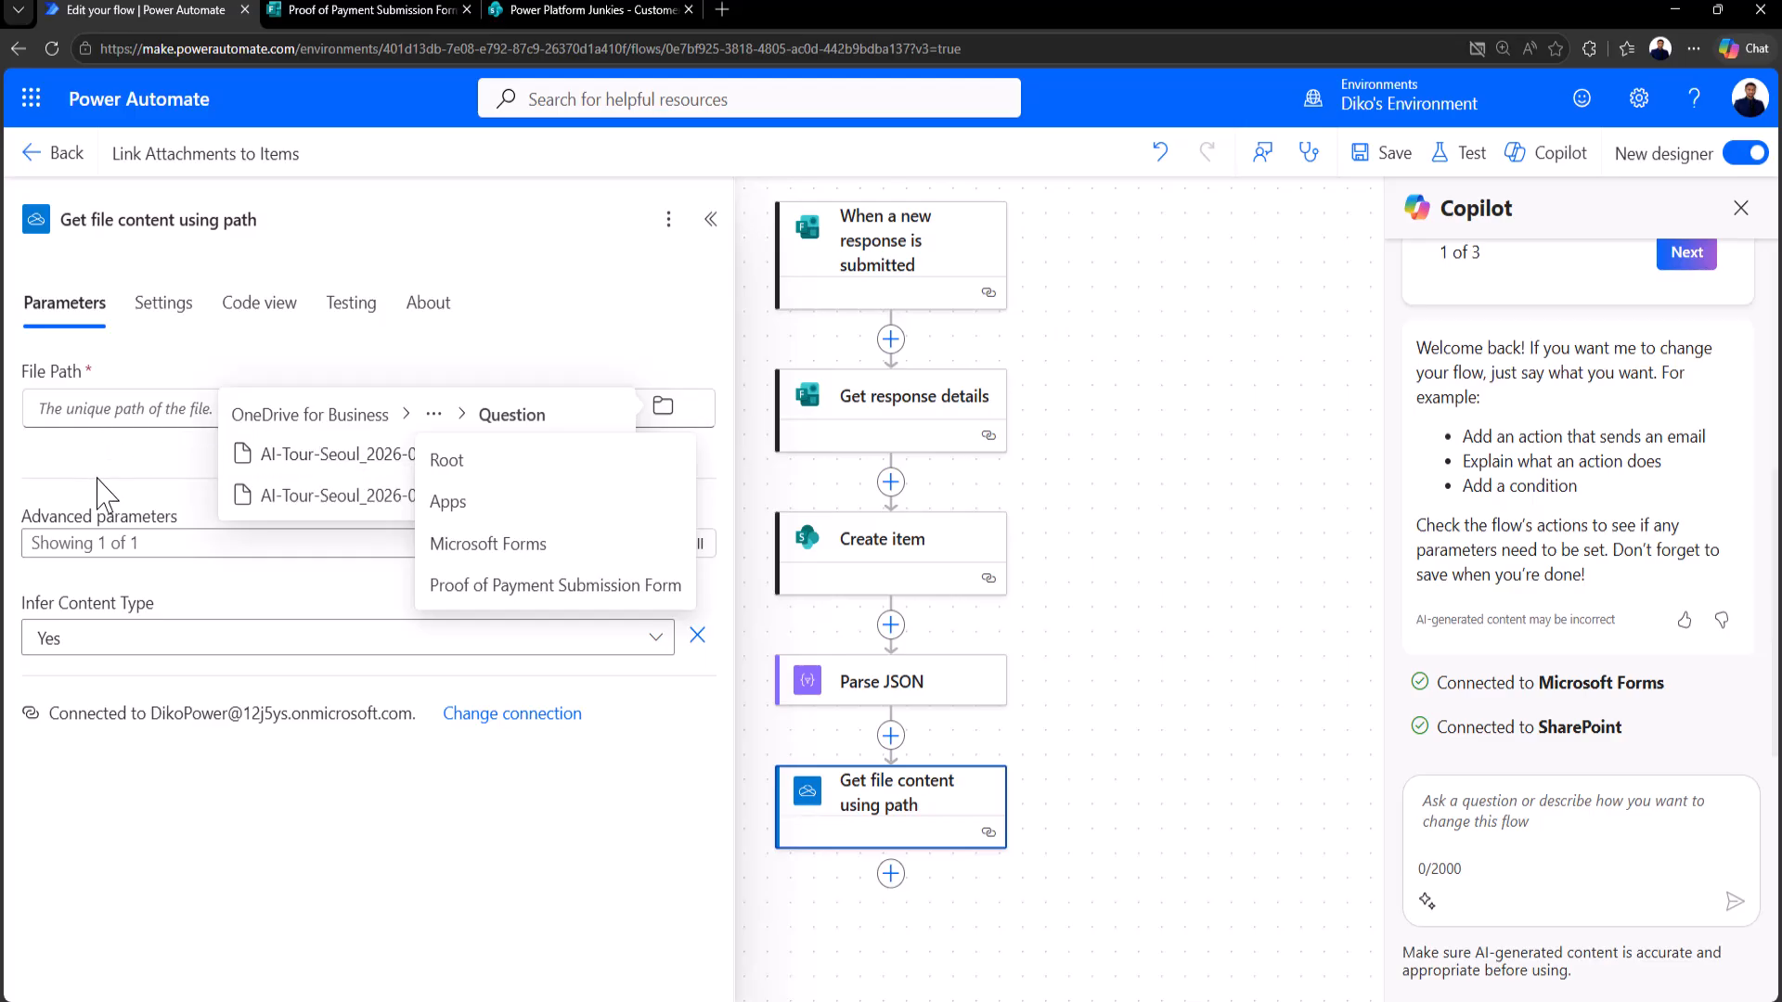
{"action": "left_click", "coordinate": [100, 411]}
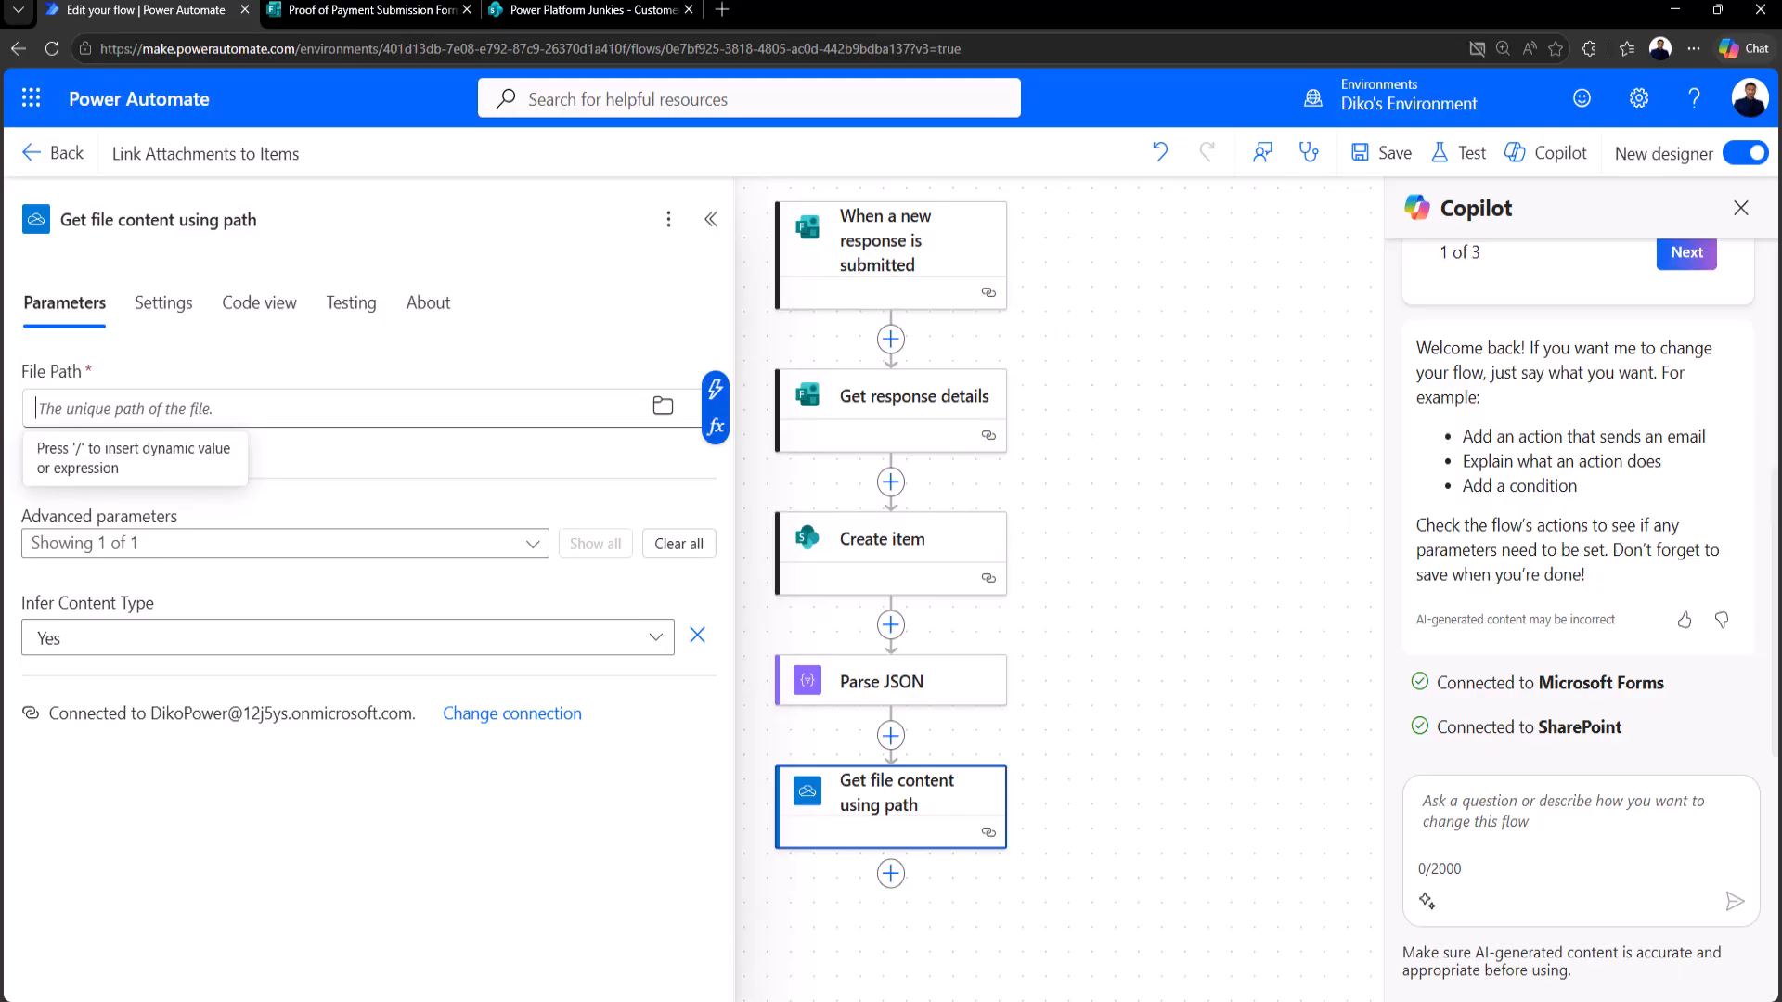
Step: Paste /Apps/Microsoft Forms/Proof of Payment Submission Form/Question/ into File Path
{"action": "type", "text": "/Apps/Microsoft Forms/Proof of Payment Submission Form/Question/"}
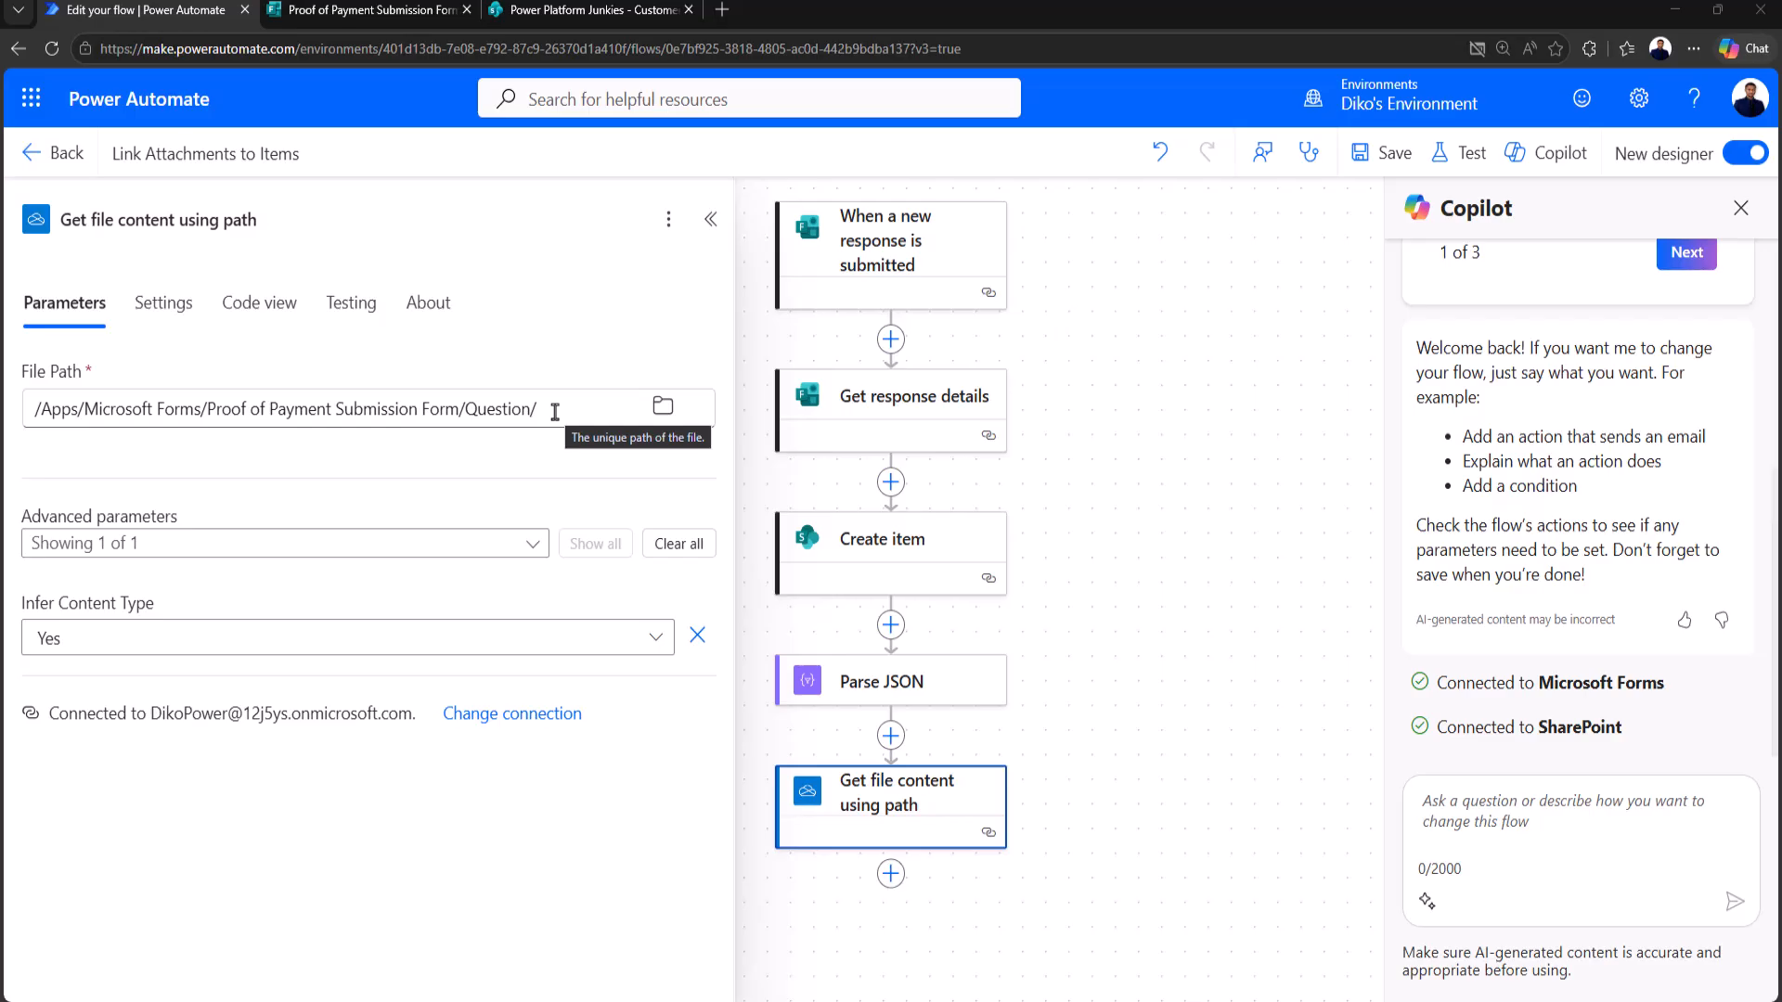
{"action": "left_click", "coordinate": [555, 411]}
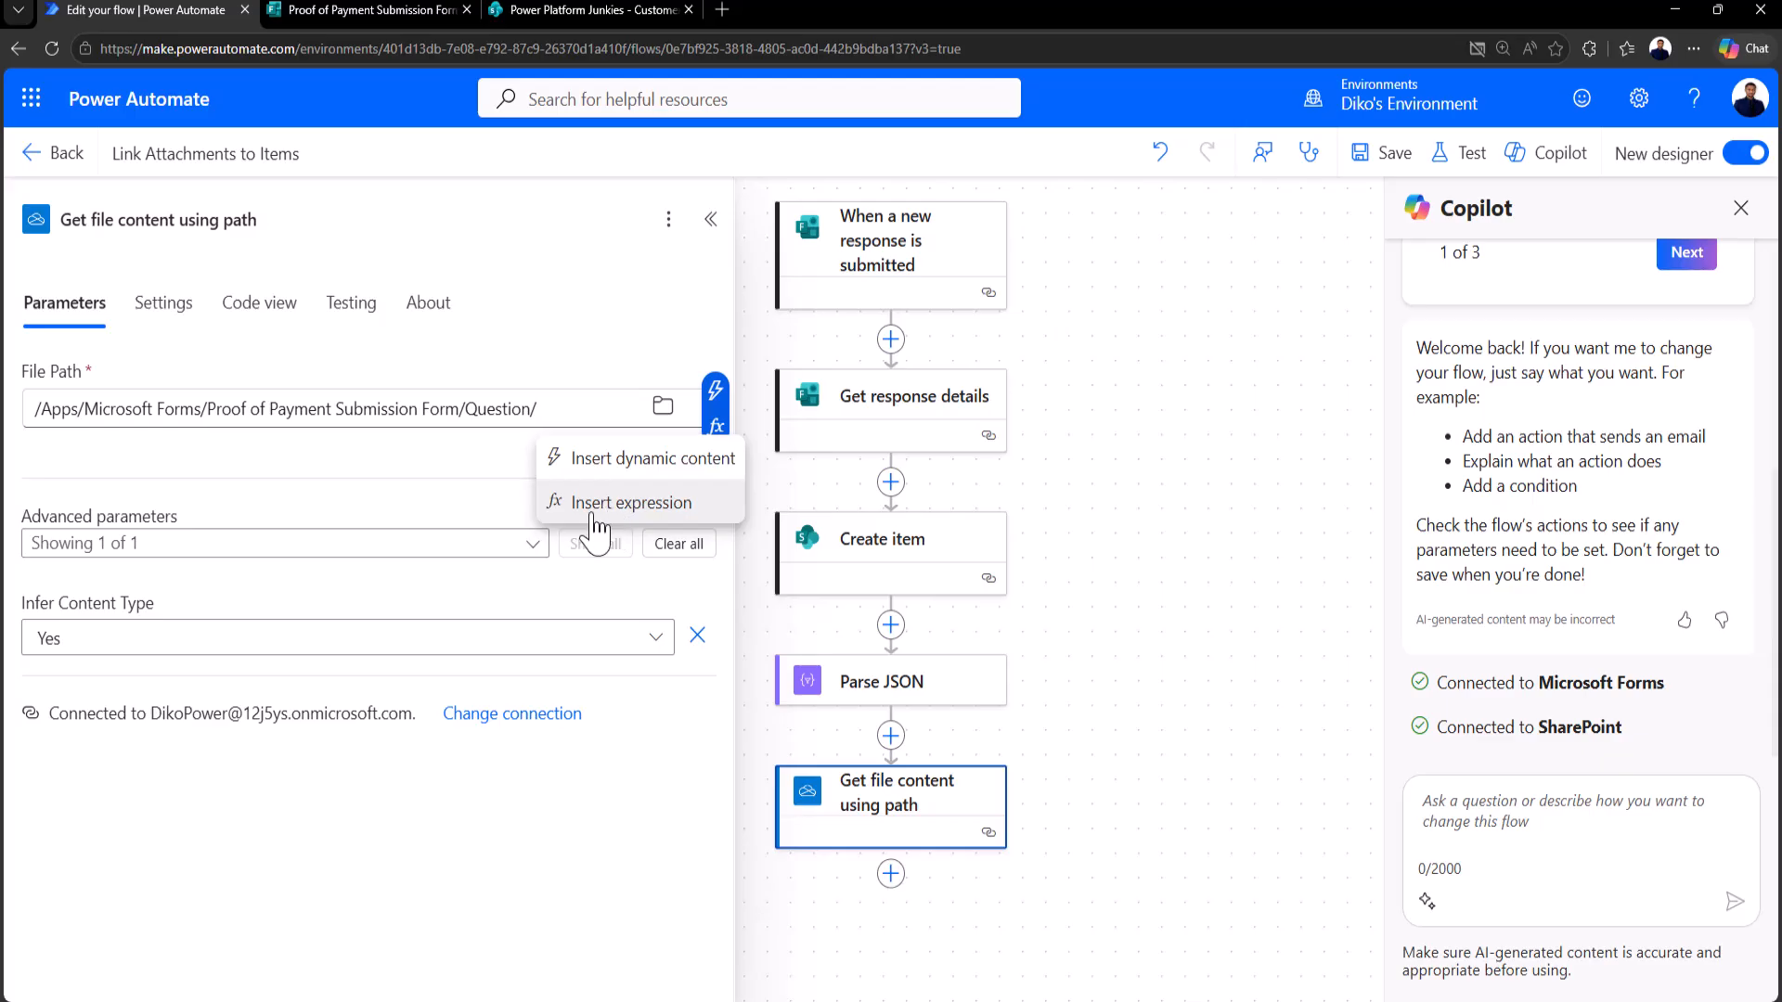
Step: Append the expression first(body('Parse_JSON')?['name']) to the File Path
{"action": "left_click", "coordinate": [623, 505]}
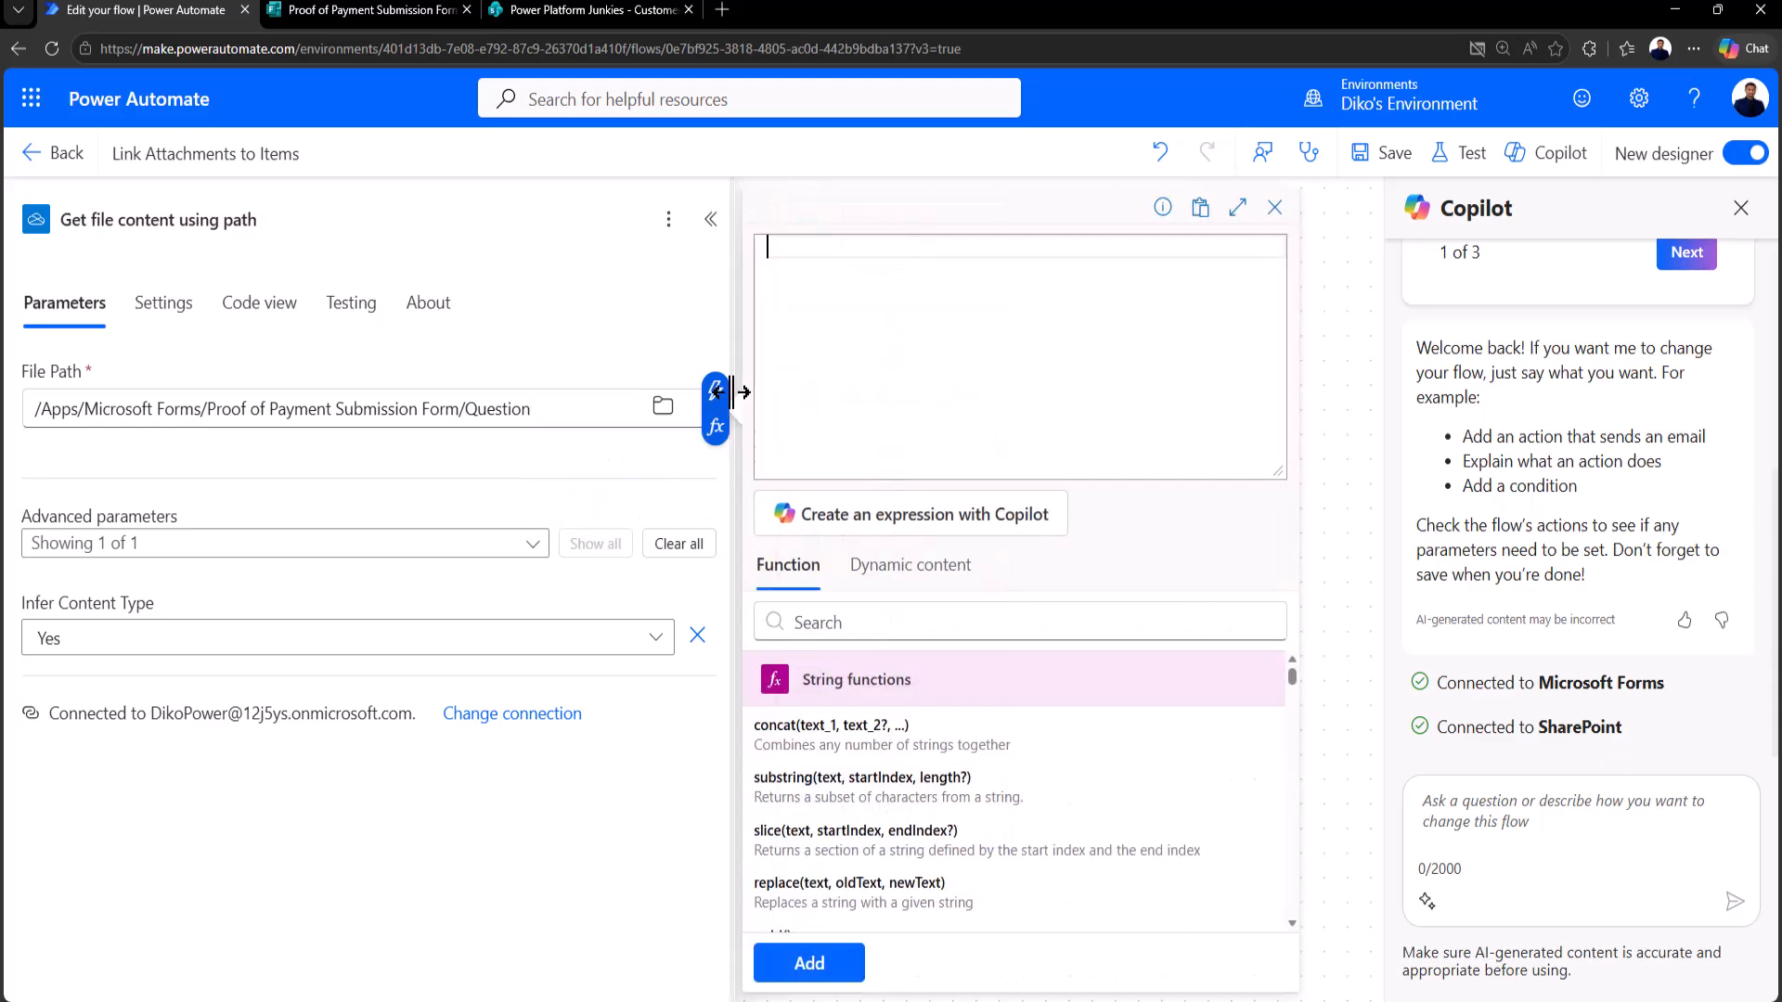
{"action": "type", "text": "first"}
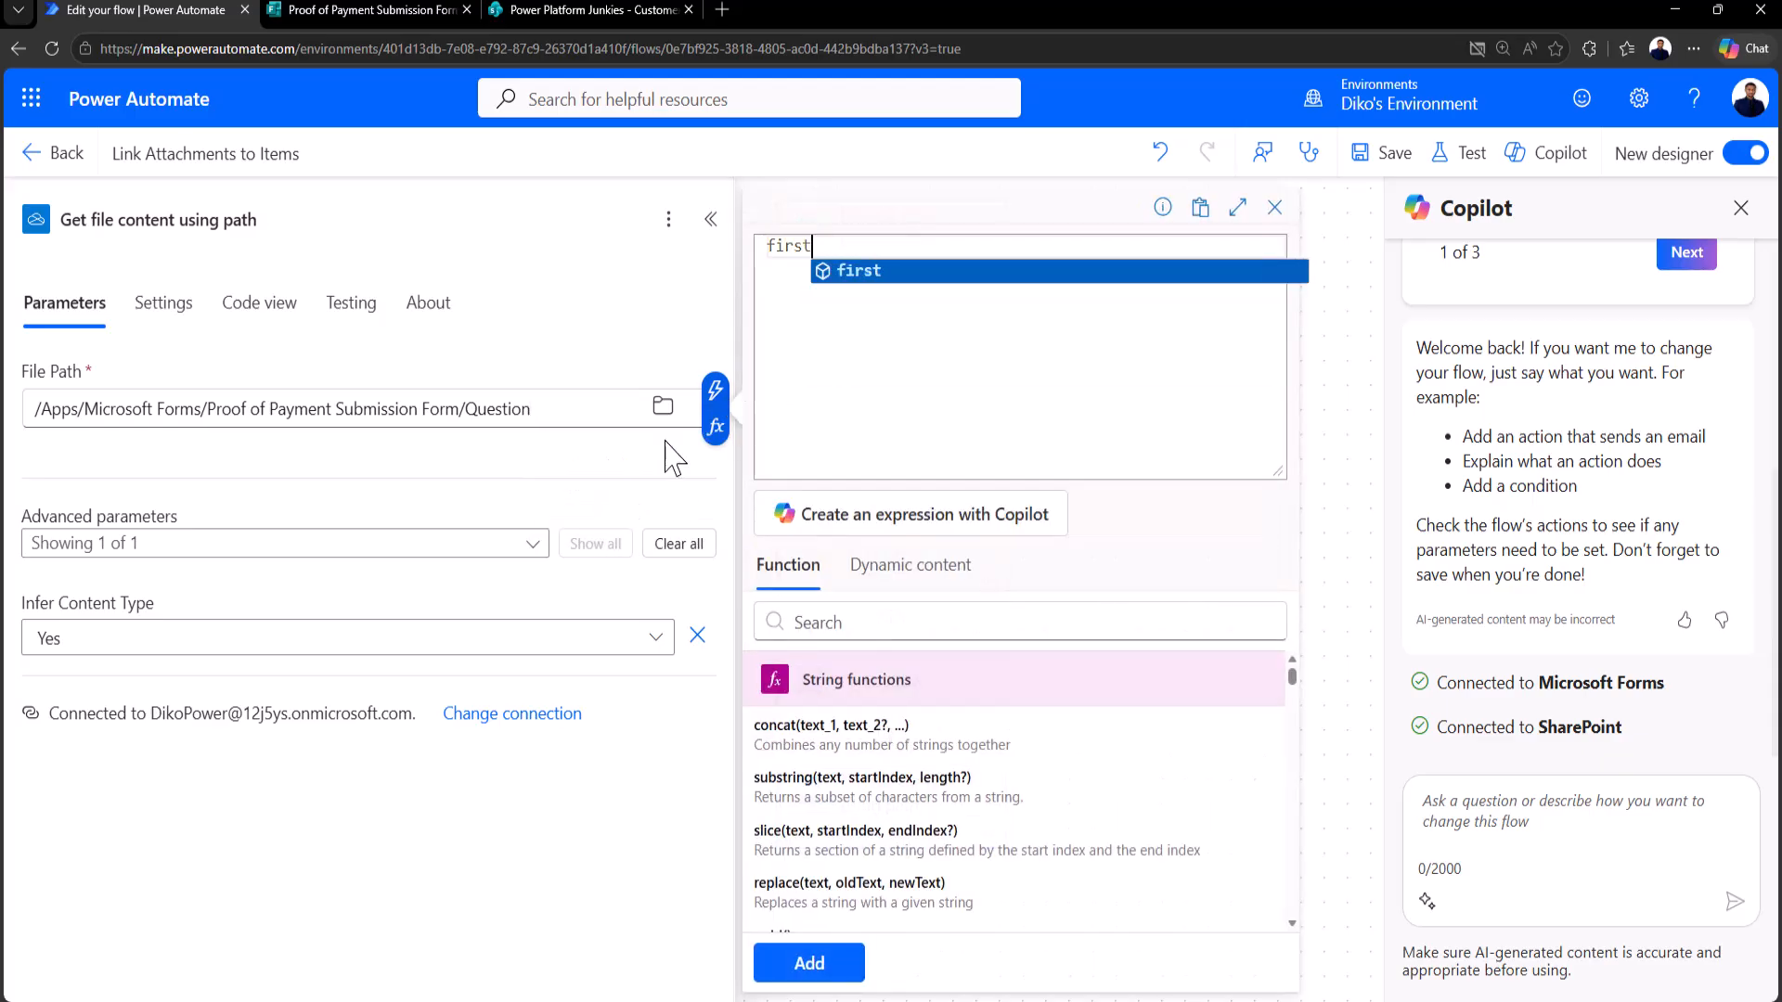
{"action": "type", "text": "("}
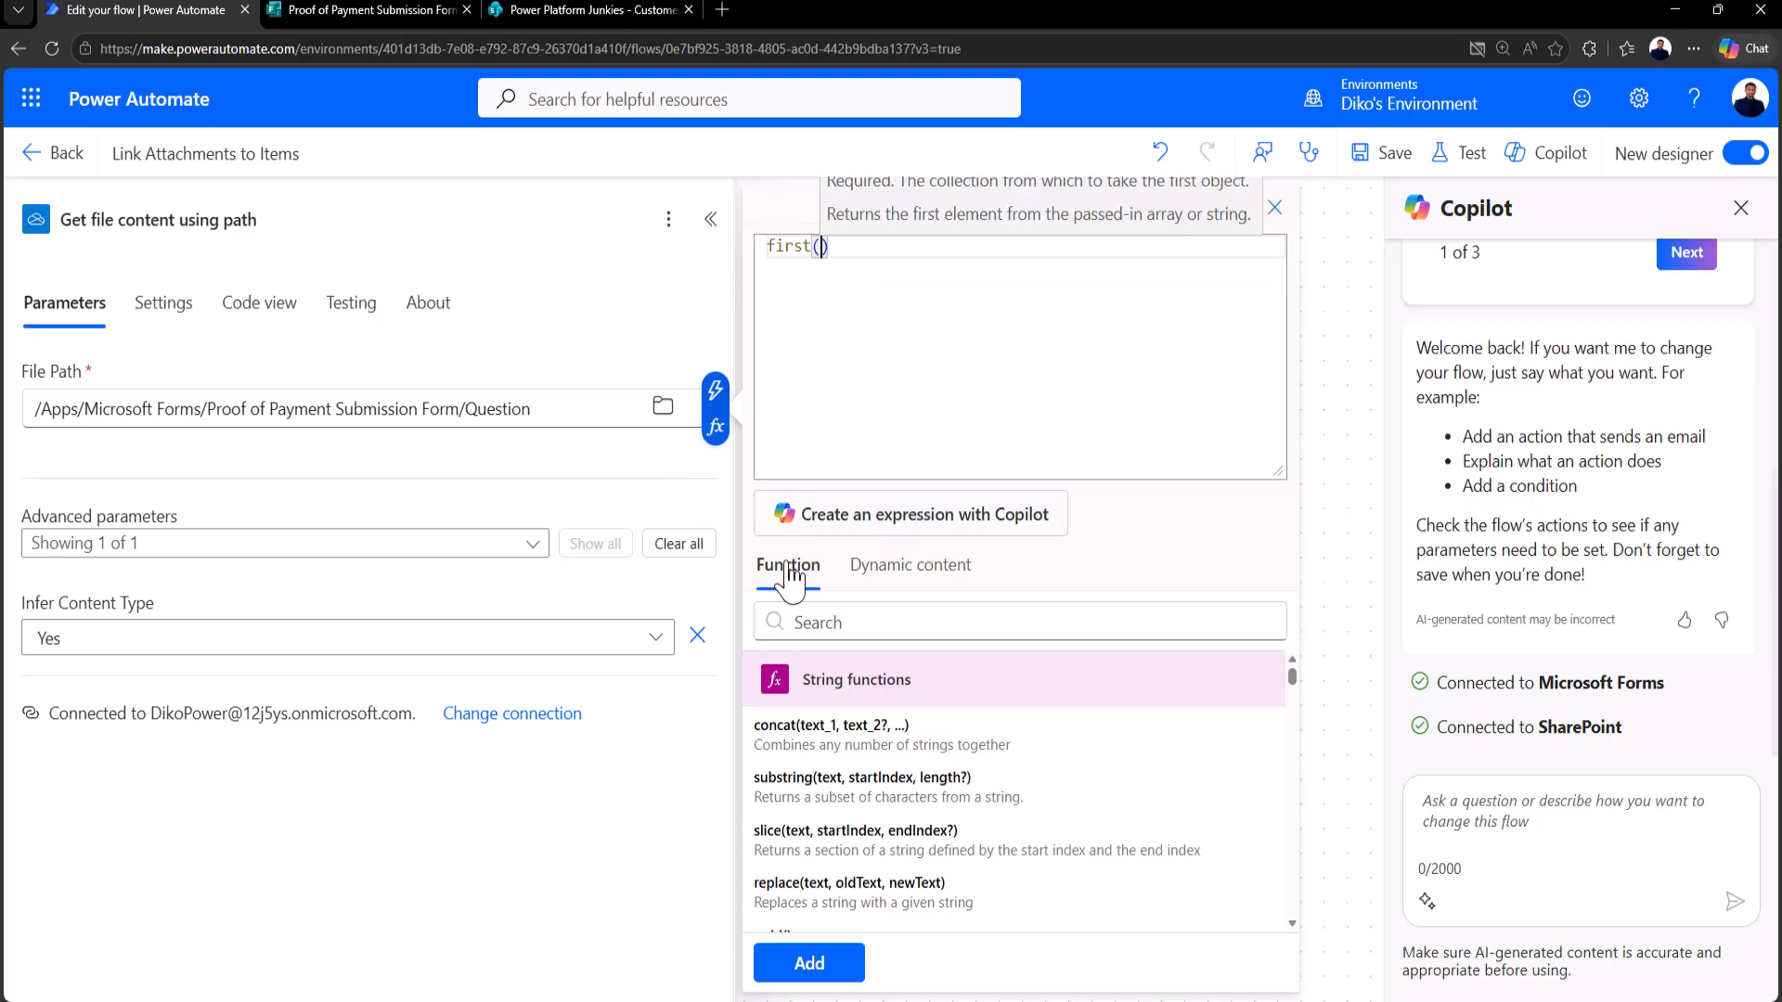
{"action": "left_click", "coordinate": [908, 564]}
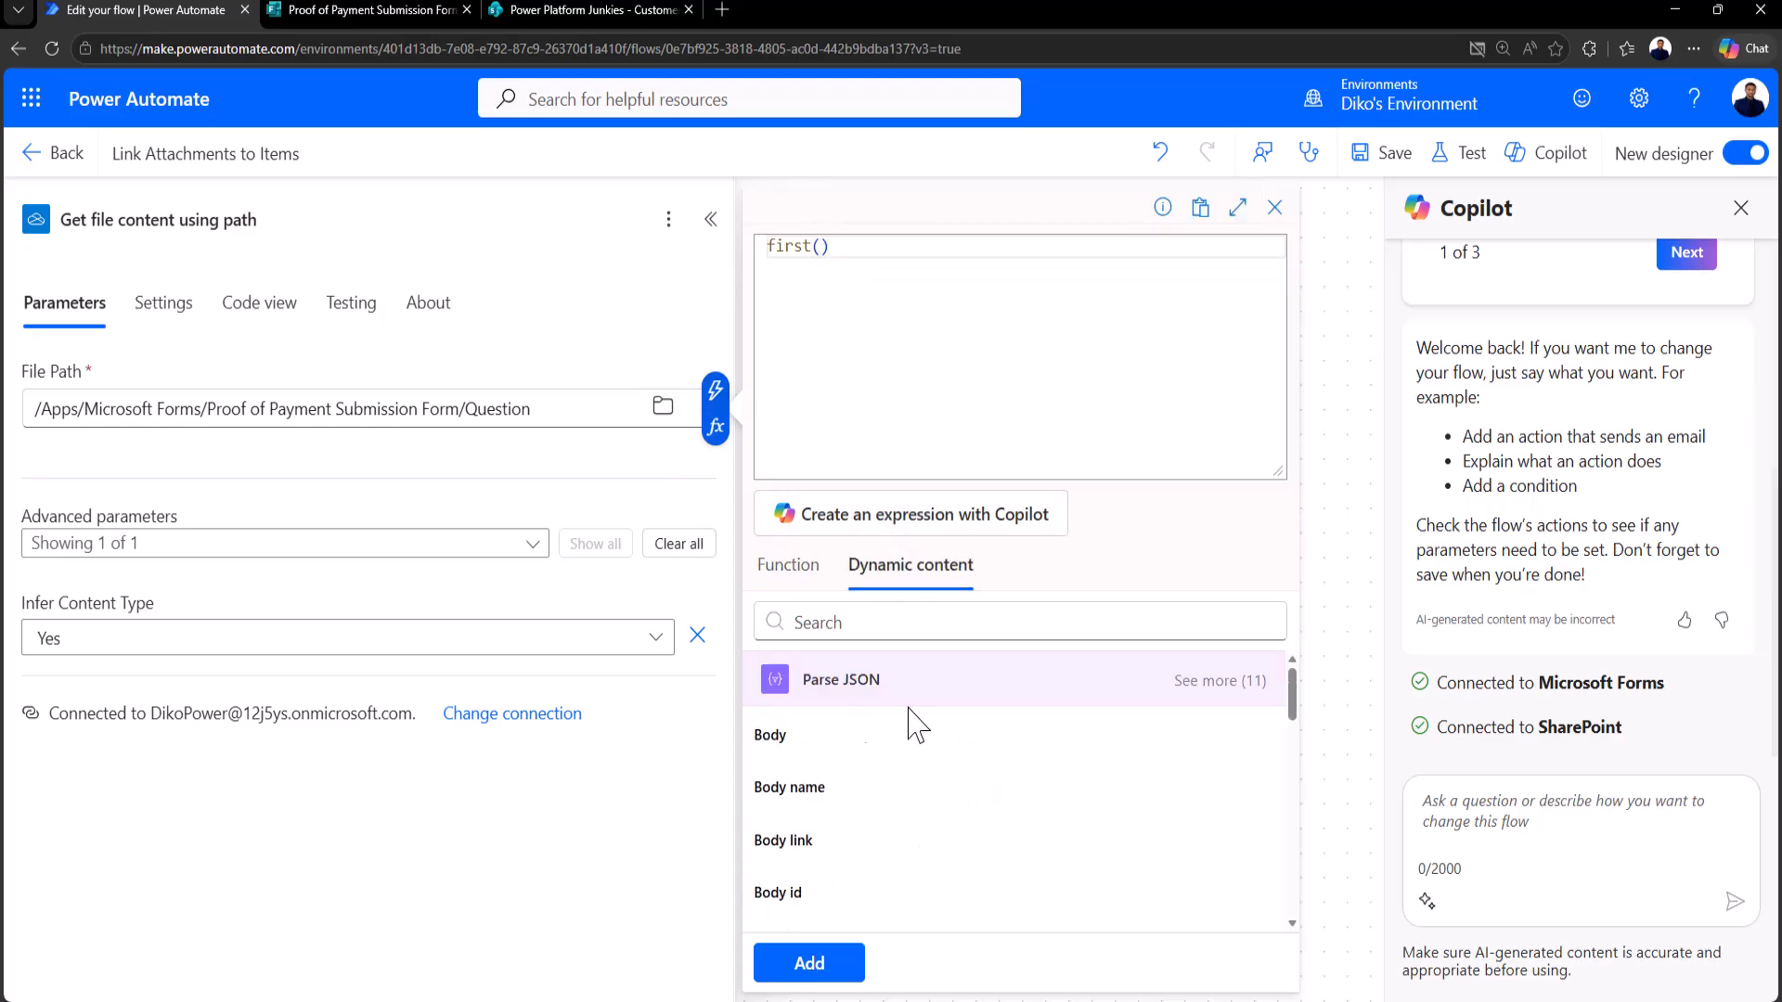
{"action": "left_click", "coordinate": [856, 809]}
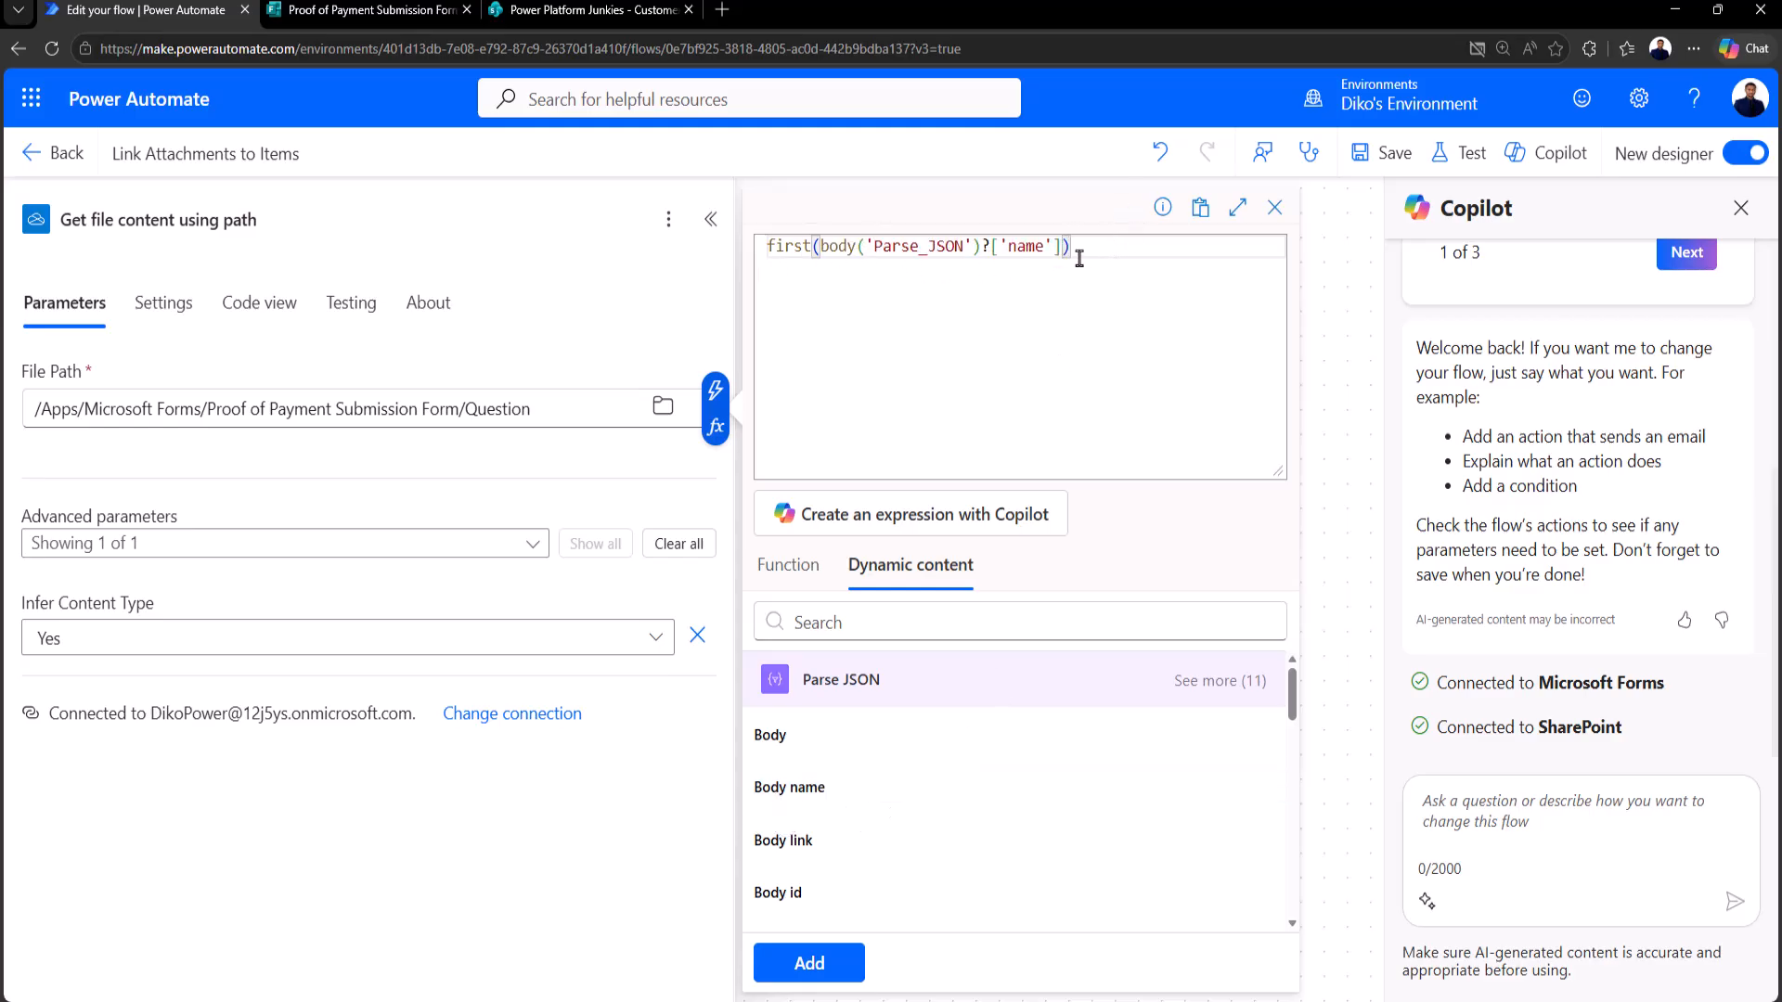
{"action": "left_click", "coordinate": [812, 967]}
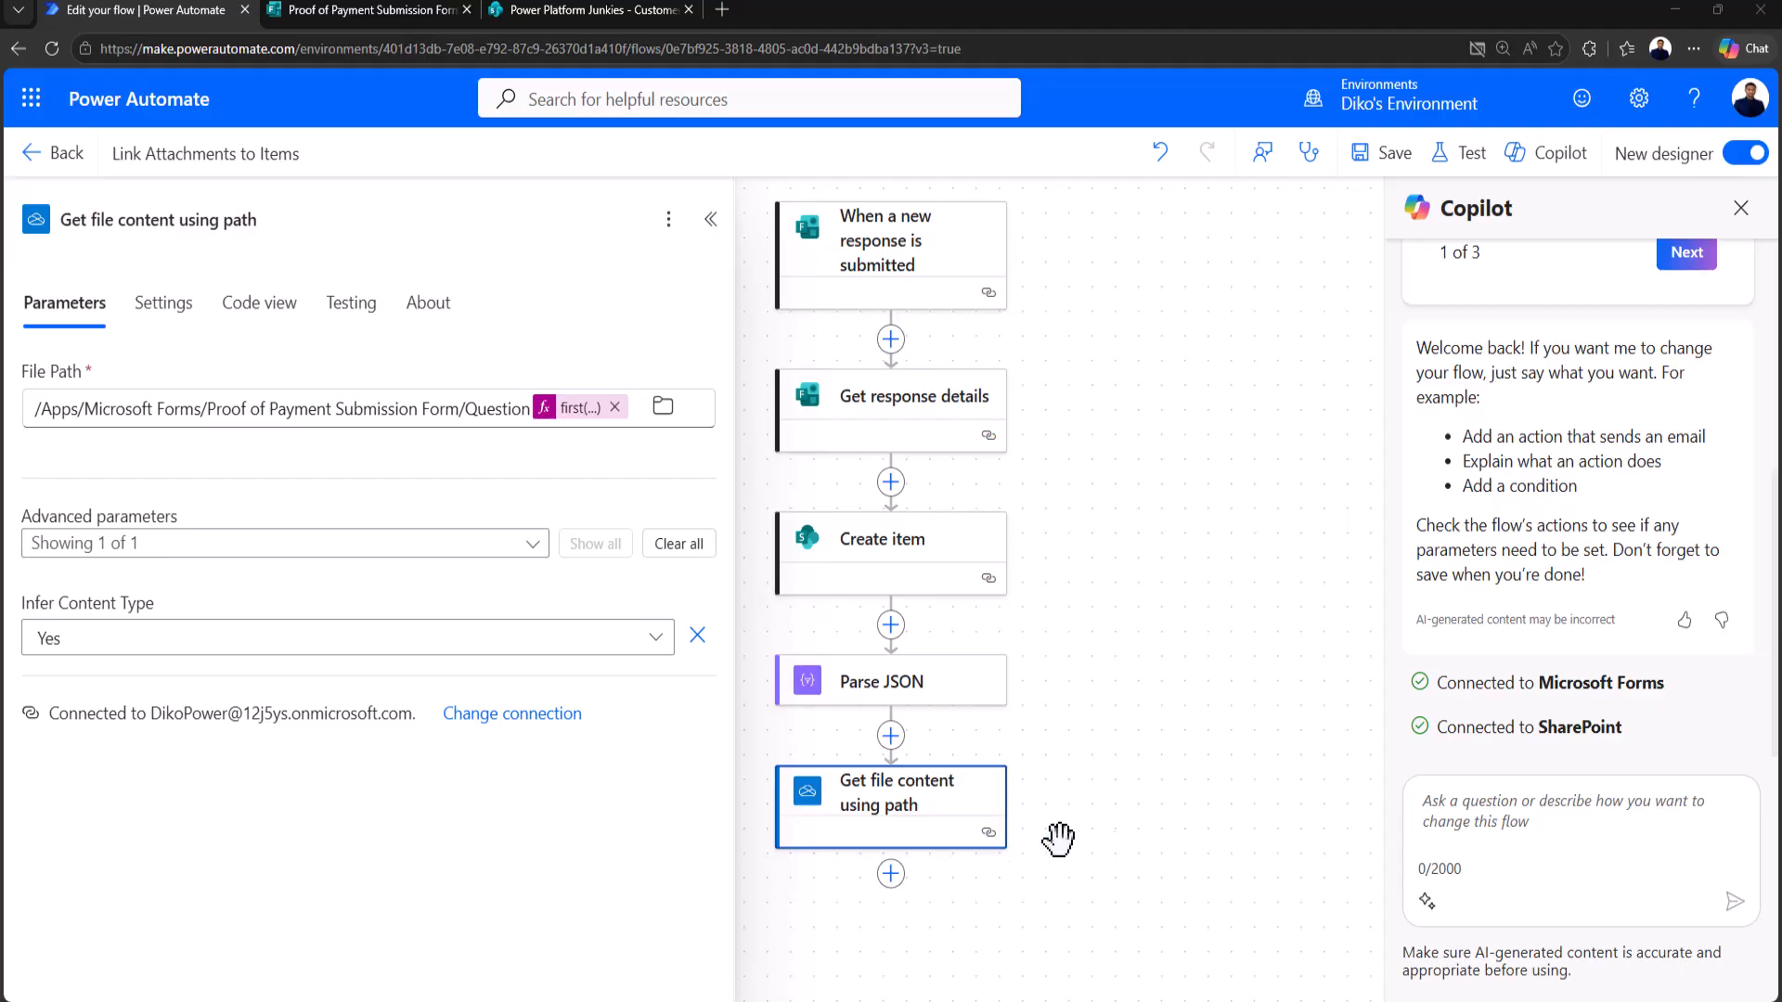
Step: Add a SharePoint Add attachment step for the Power Platform Junkies site's Customer Payments list
{"action": "mouse_move", "coordinate": [1141, 682]}
{"action": "left_mouse_down"}
{"action": "mouse_move", "coordinate": [1137, 756]}
{"action": "mouse_move", "coordinate": [1137, 678]}
{"action": "left_mouse_up"}
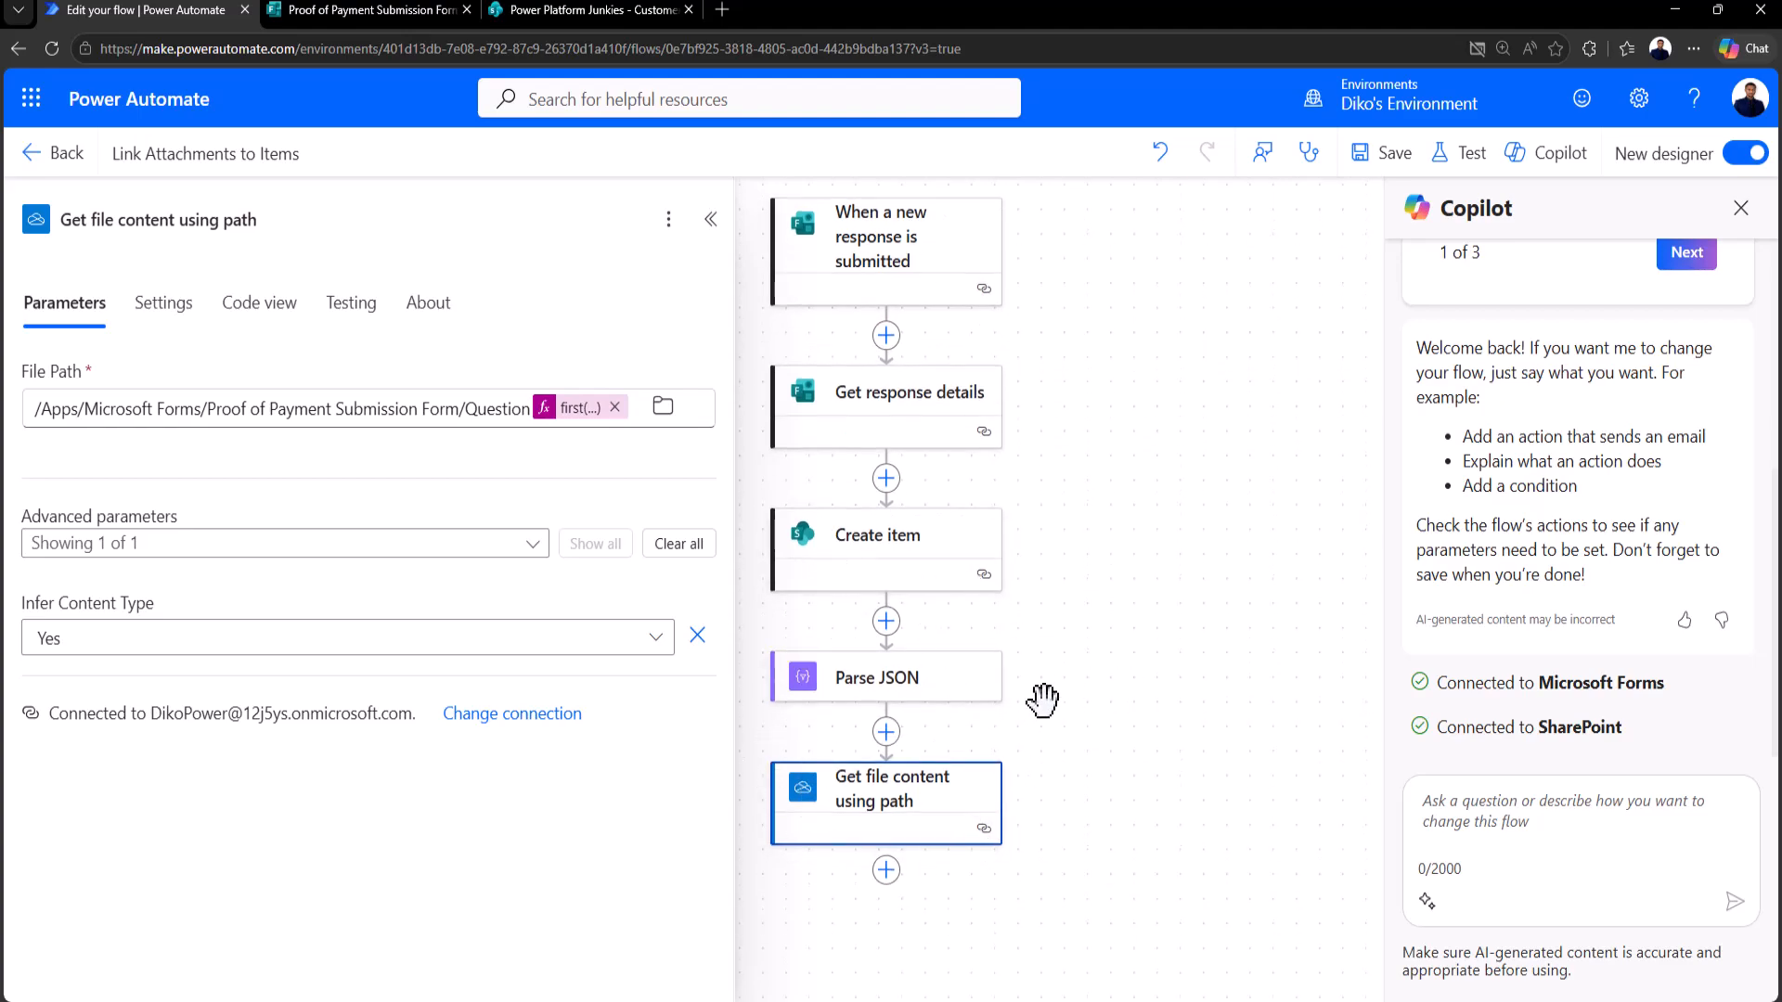
{"action": "left_click_drag", "start_coordinate": [1082, 820], "coordinate": [1093, 719]}
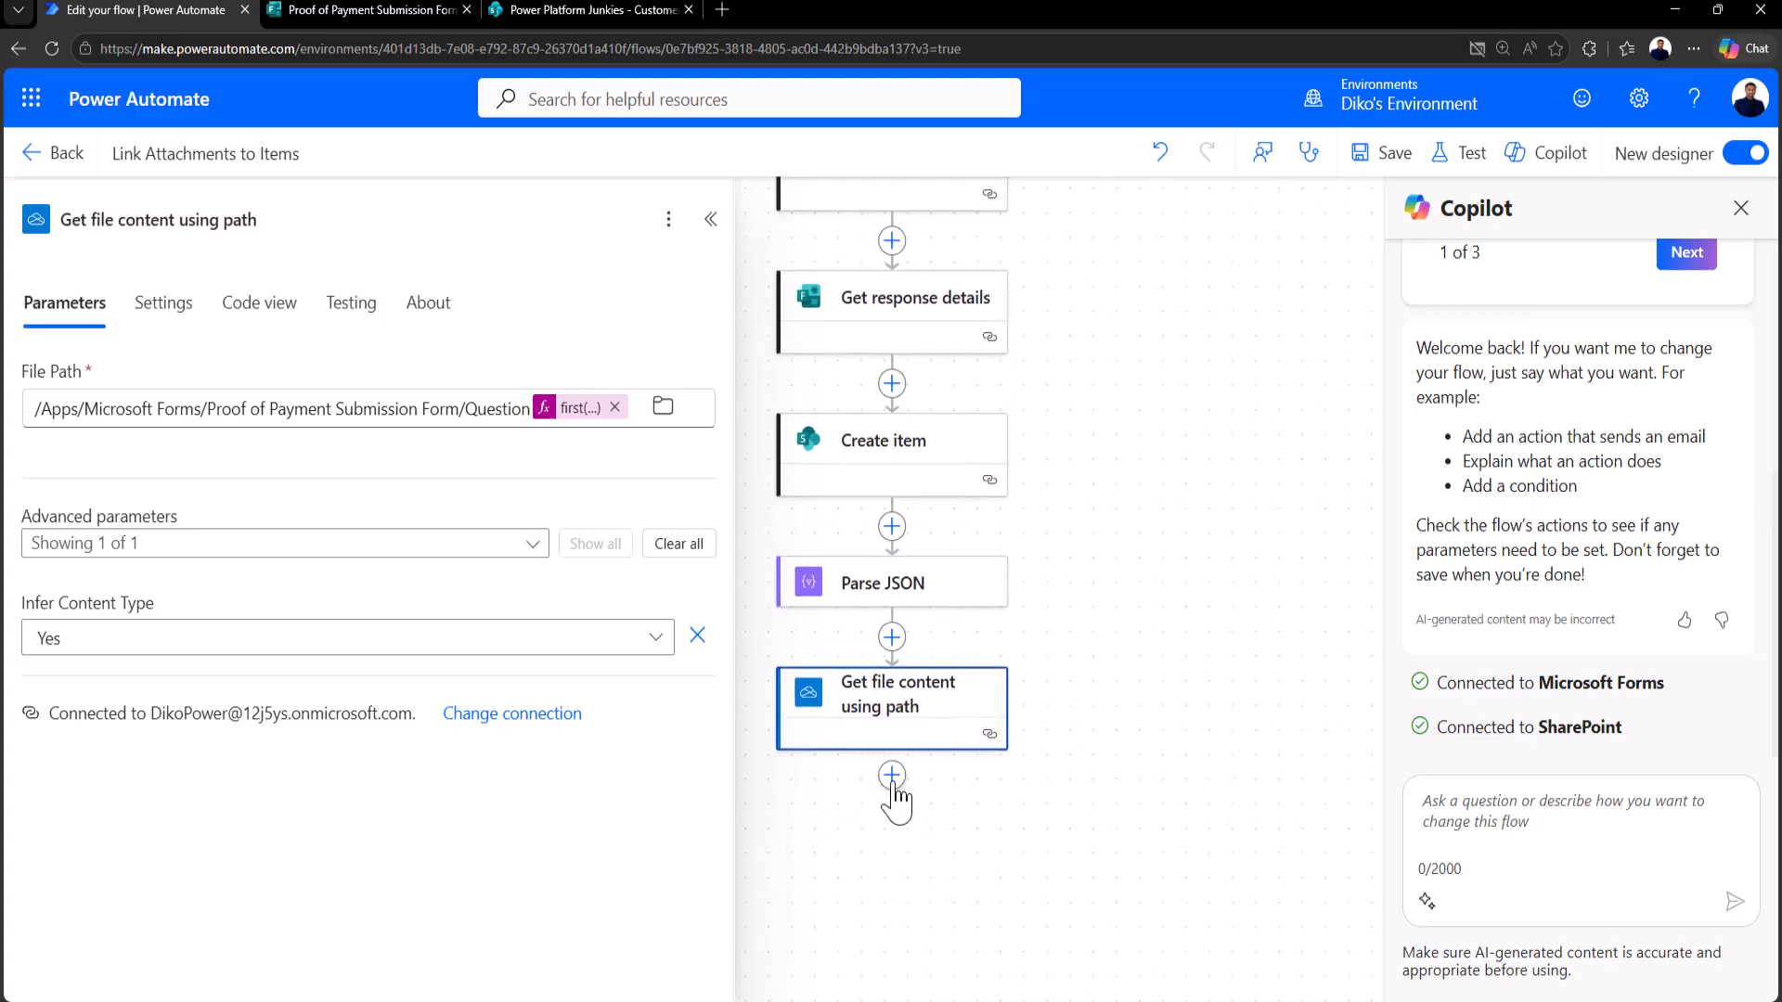
{"action": "left_click", "coordinate": [891, 776]}
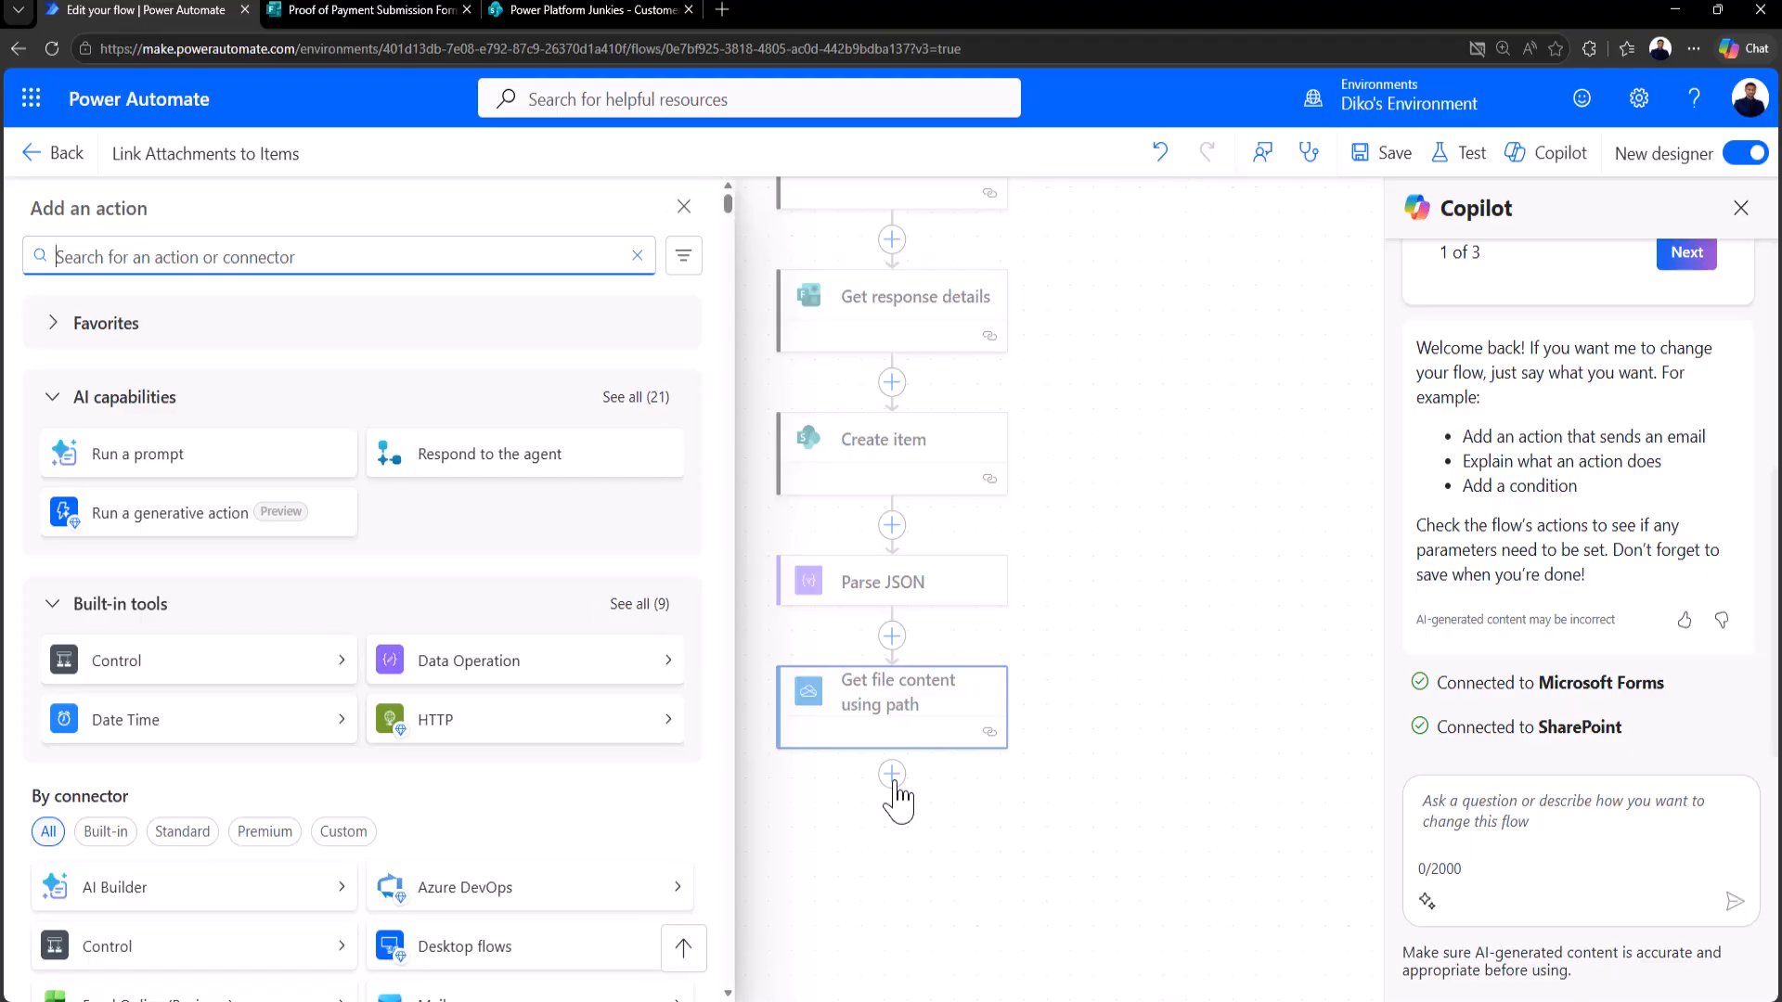
{"action": "type", "text": "add a"}
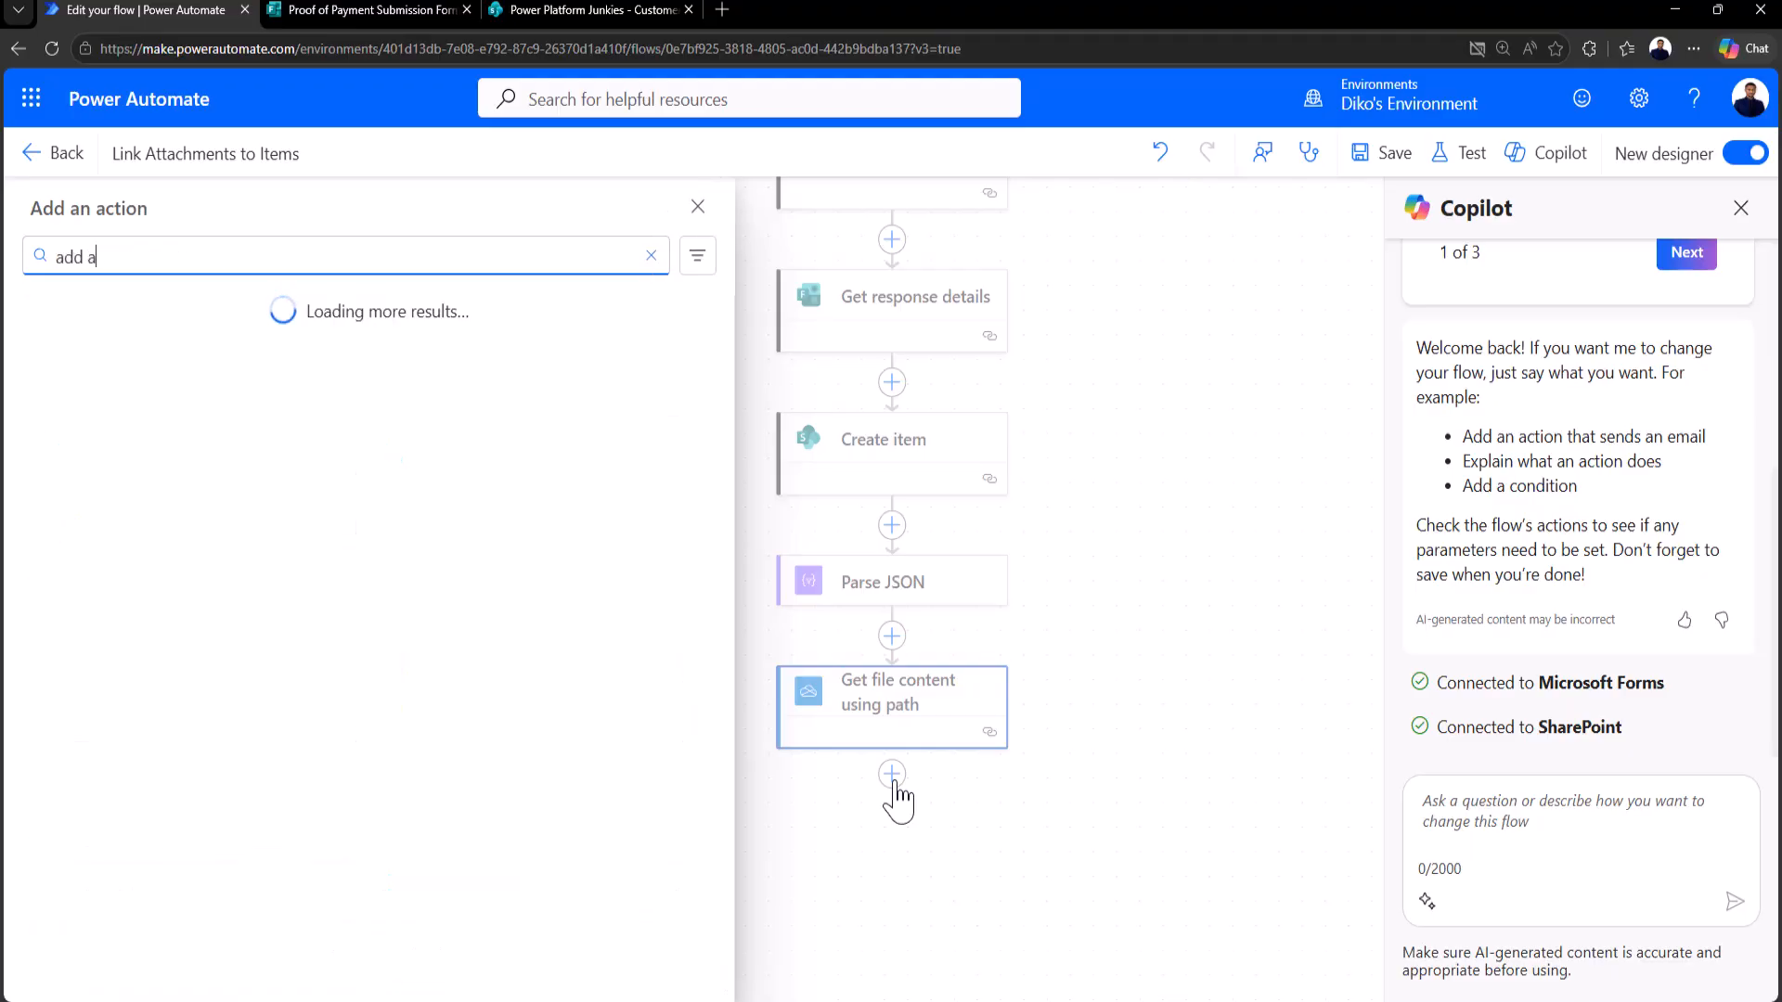
{"action": "type", "text": "ttachment"}
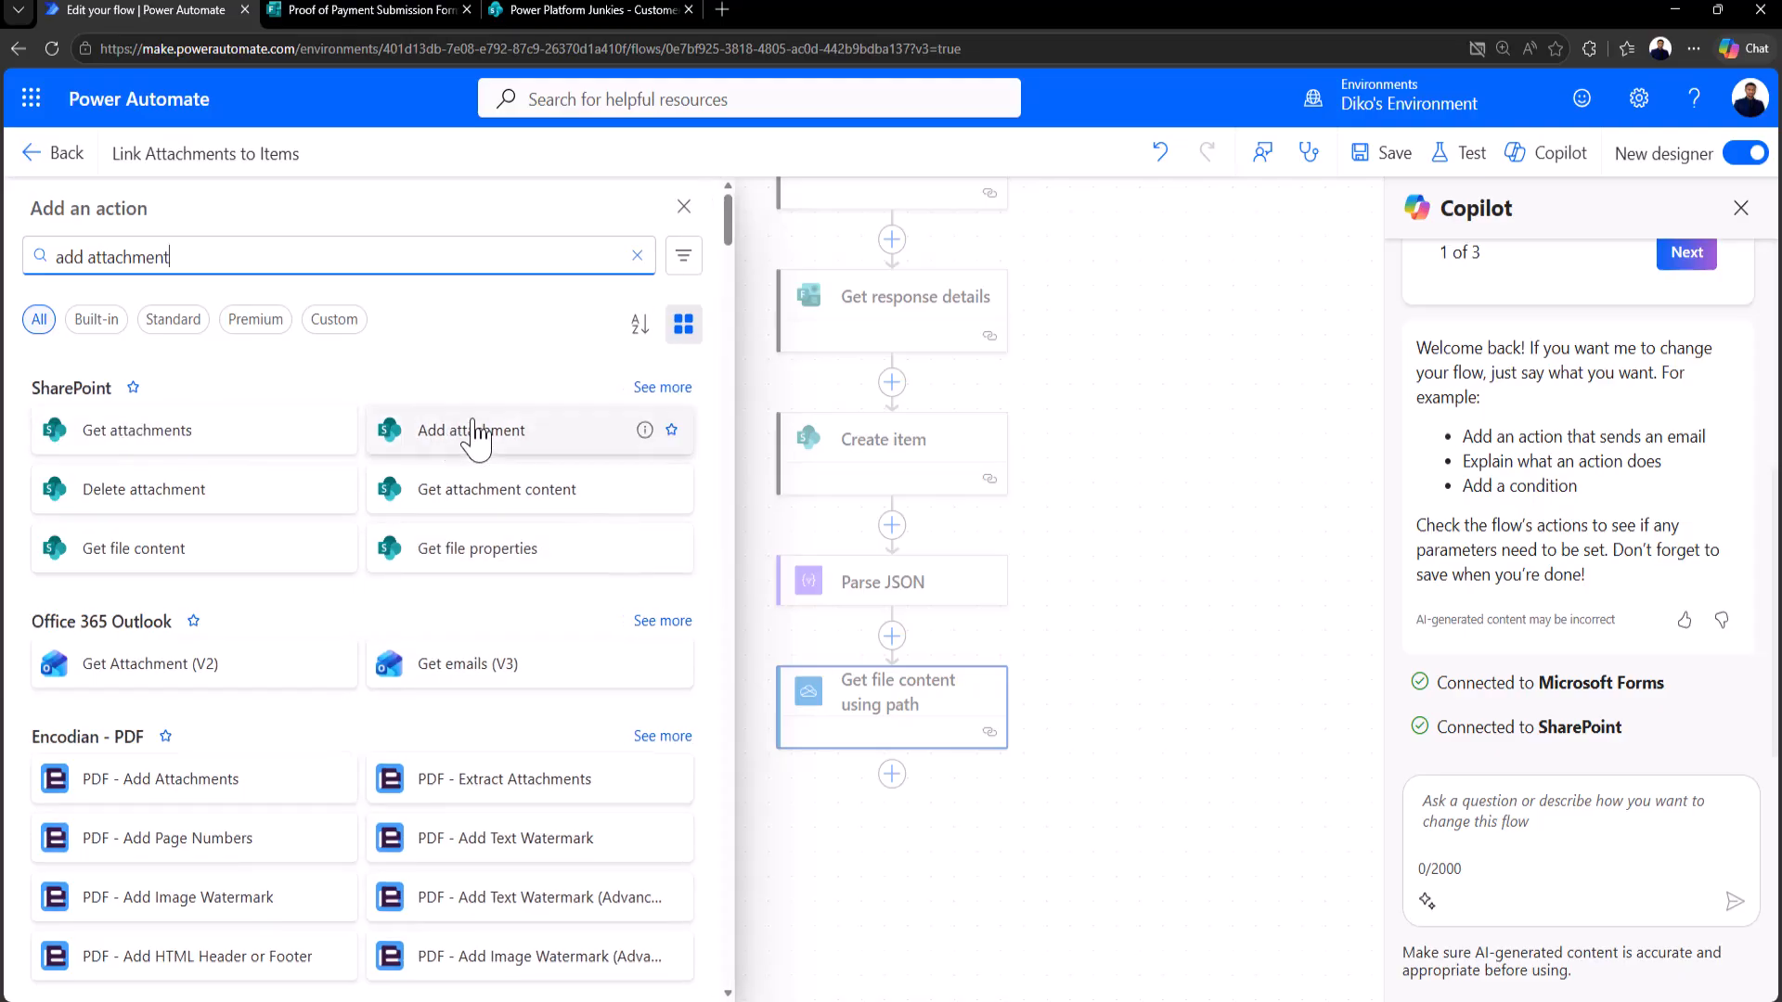
{"action": "left_click", "coordinate": [473, 452]}
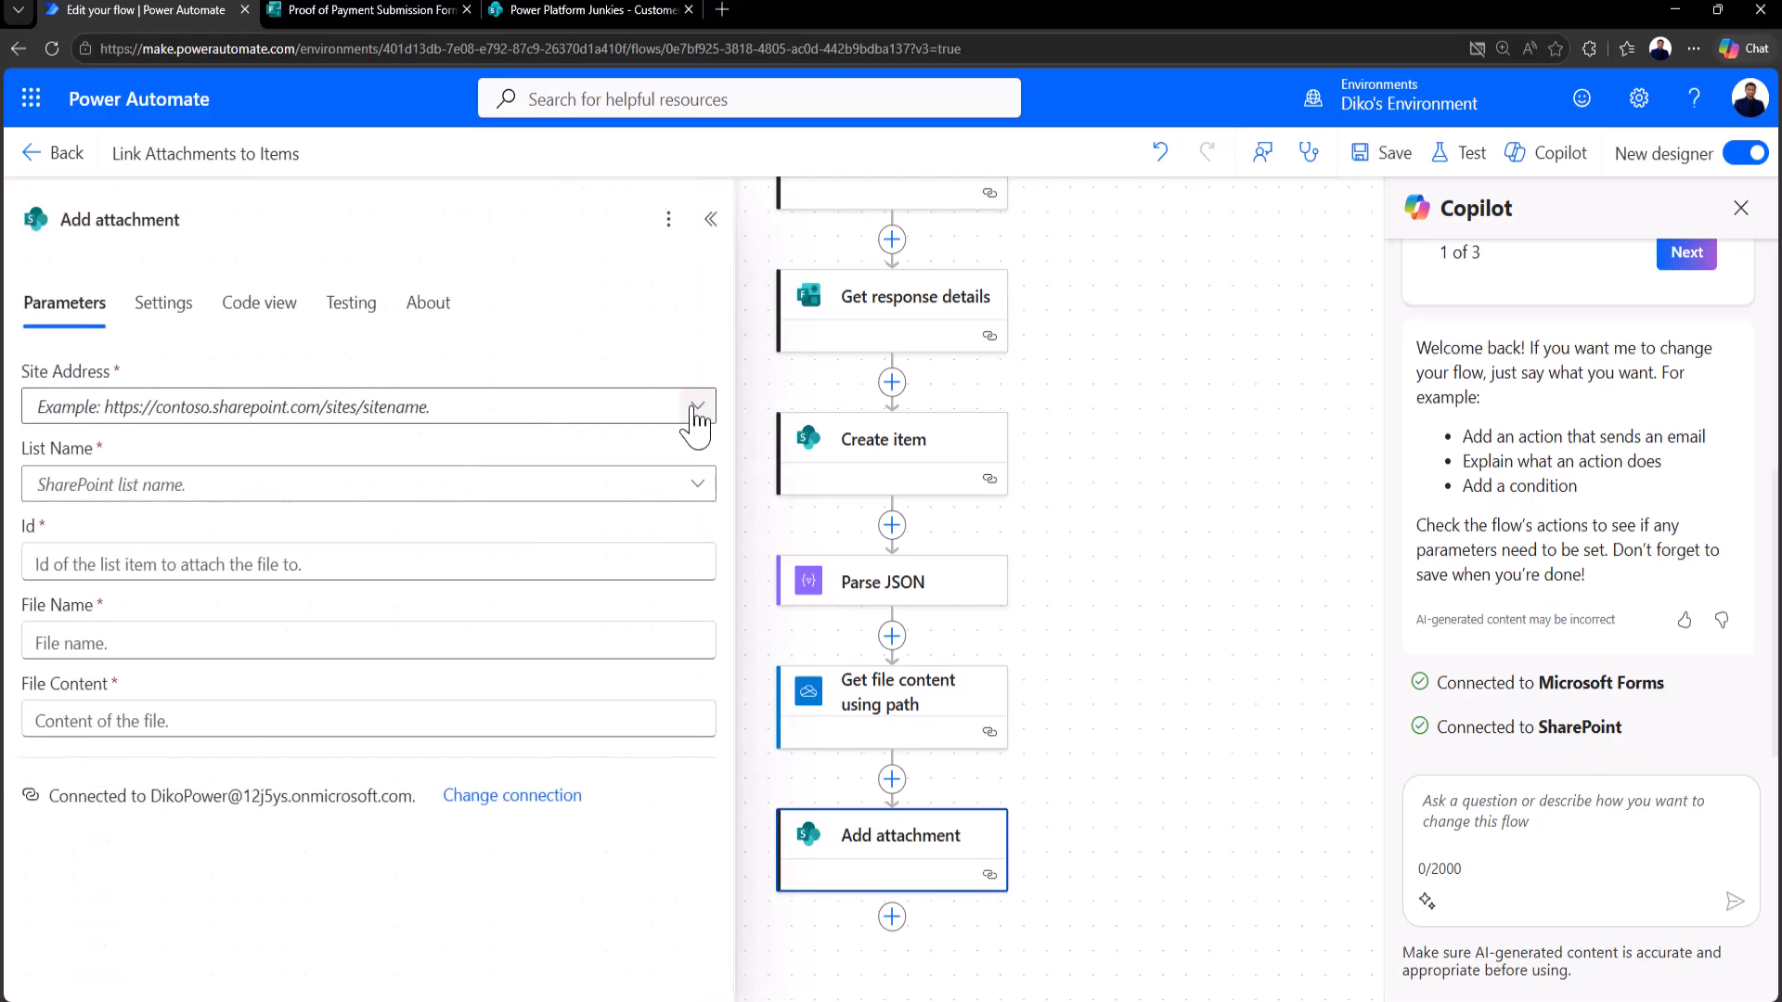
{"action": "left_click", "coordinate": [695, 407]}
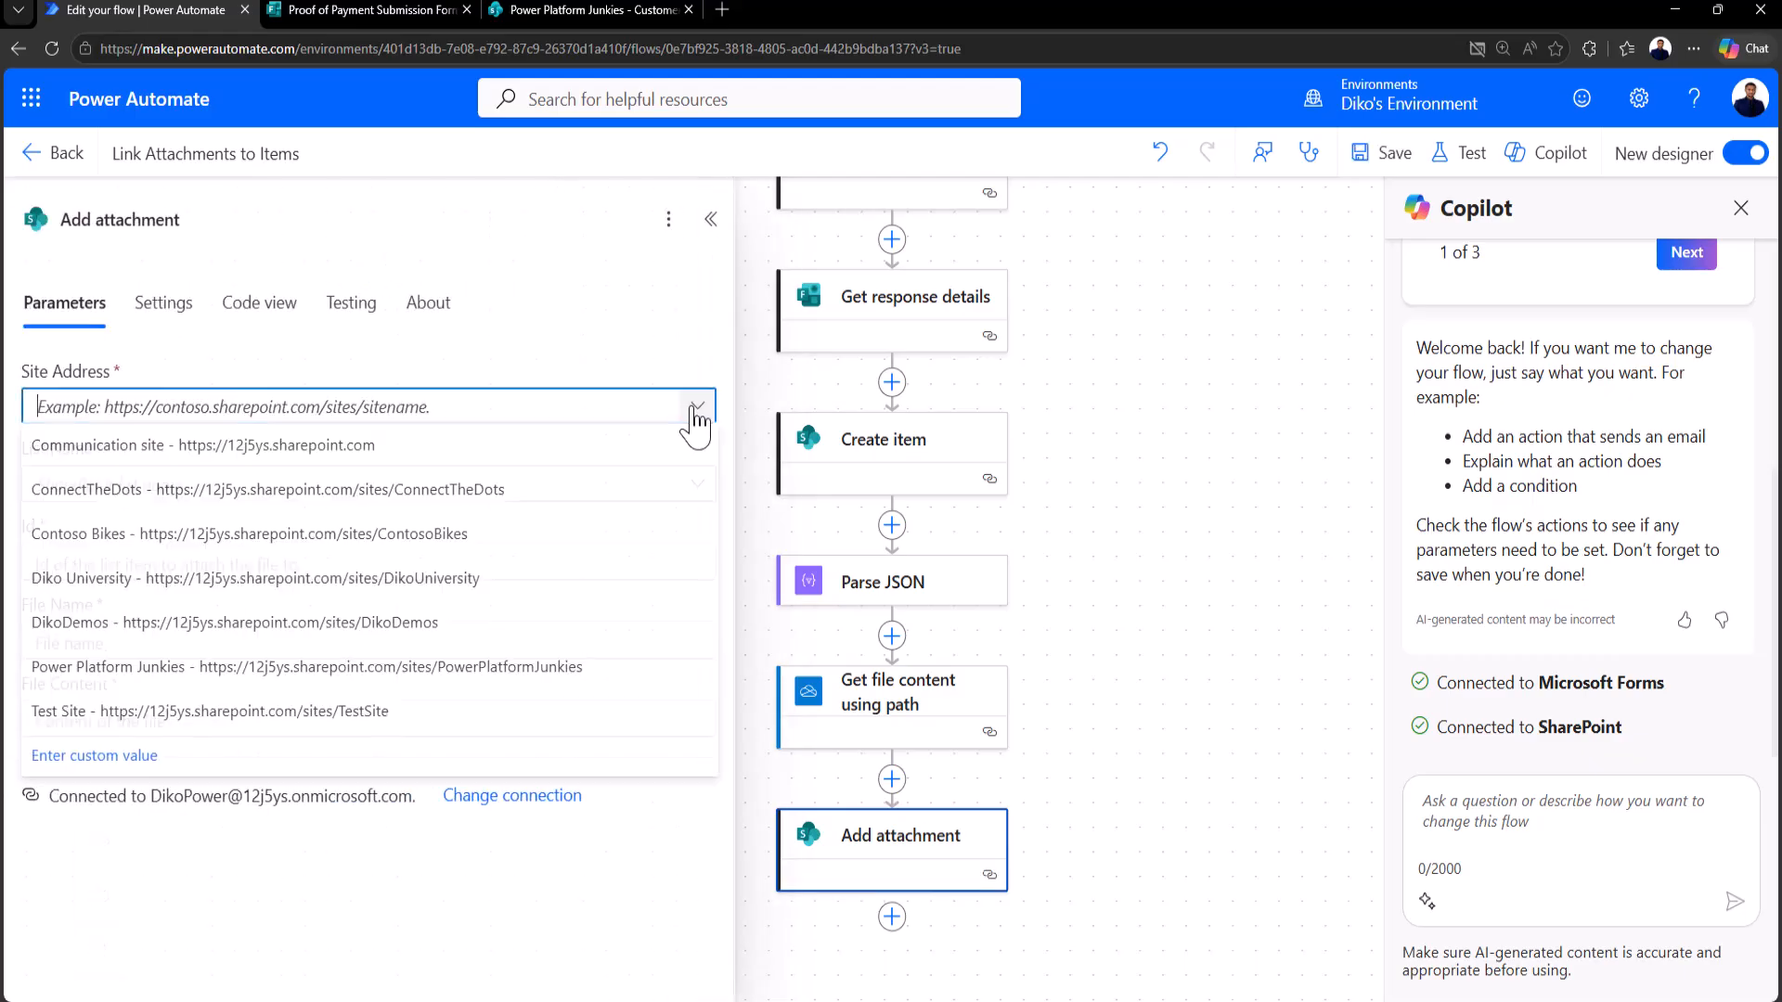
{"action": "left_click", "coordinate": [116, 668]}
{"action": "left_click", "coordinate": [698, 483]}
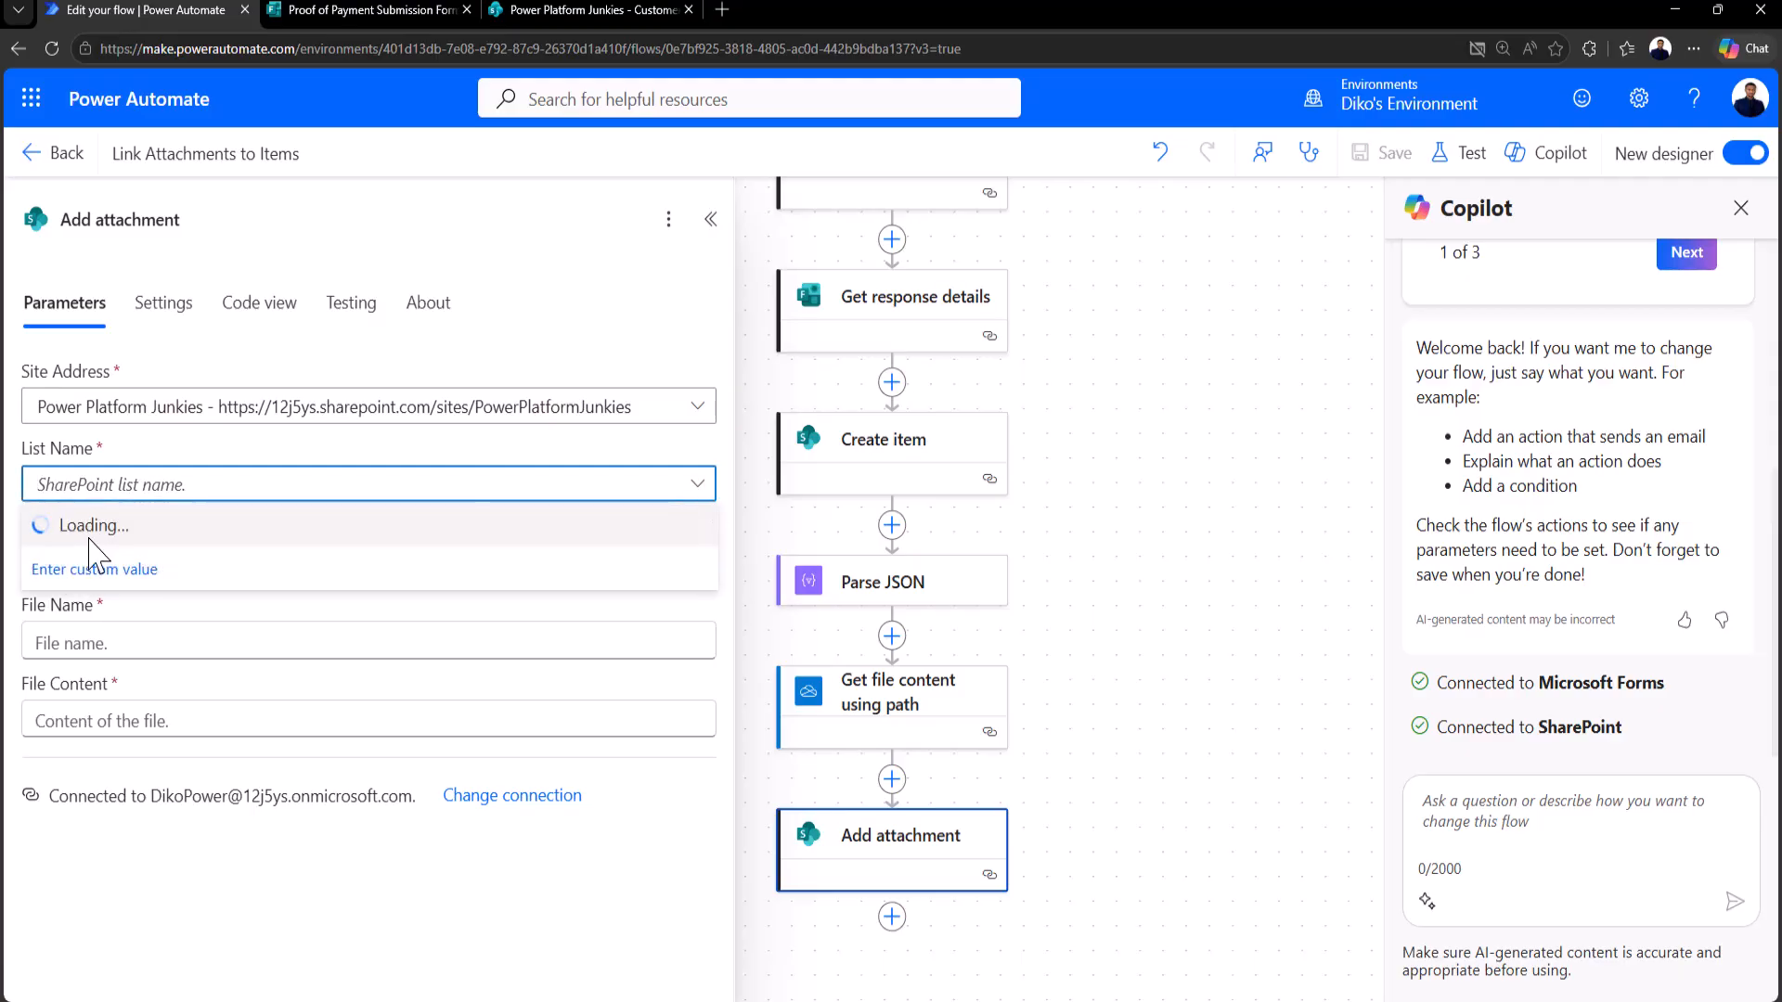
{"action": "left_click", "coordinate": [98, 529]}
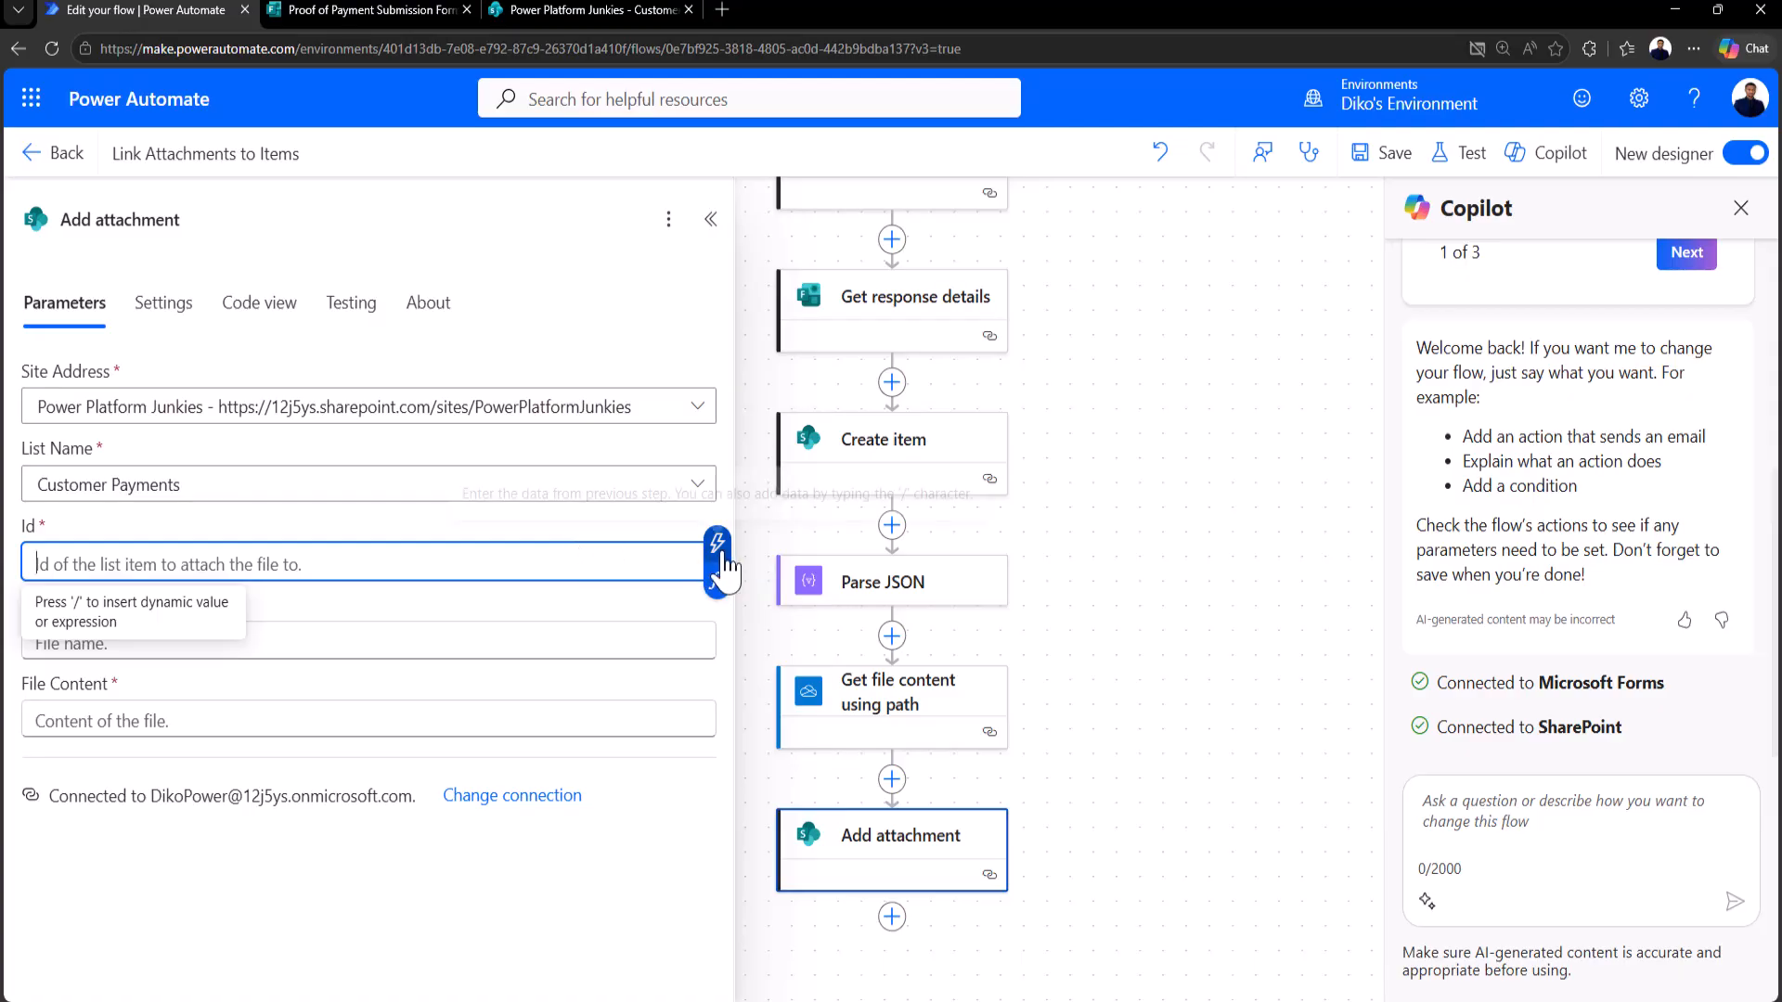
Step: Set Id to the created item's ID, File Name to Body name, File Content to File content
{"action": "left_click", "coordinate": [722, 557]}
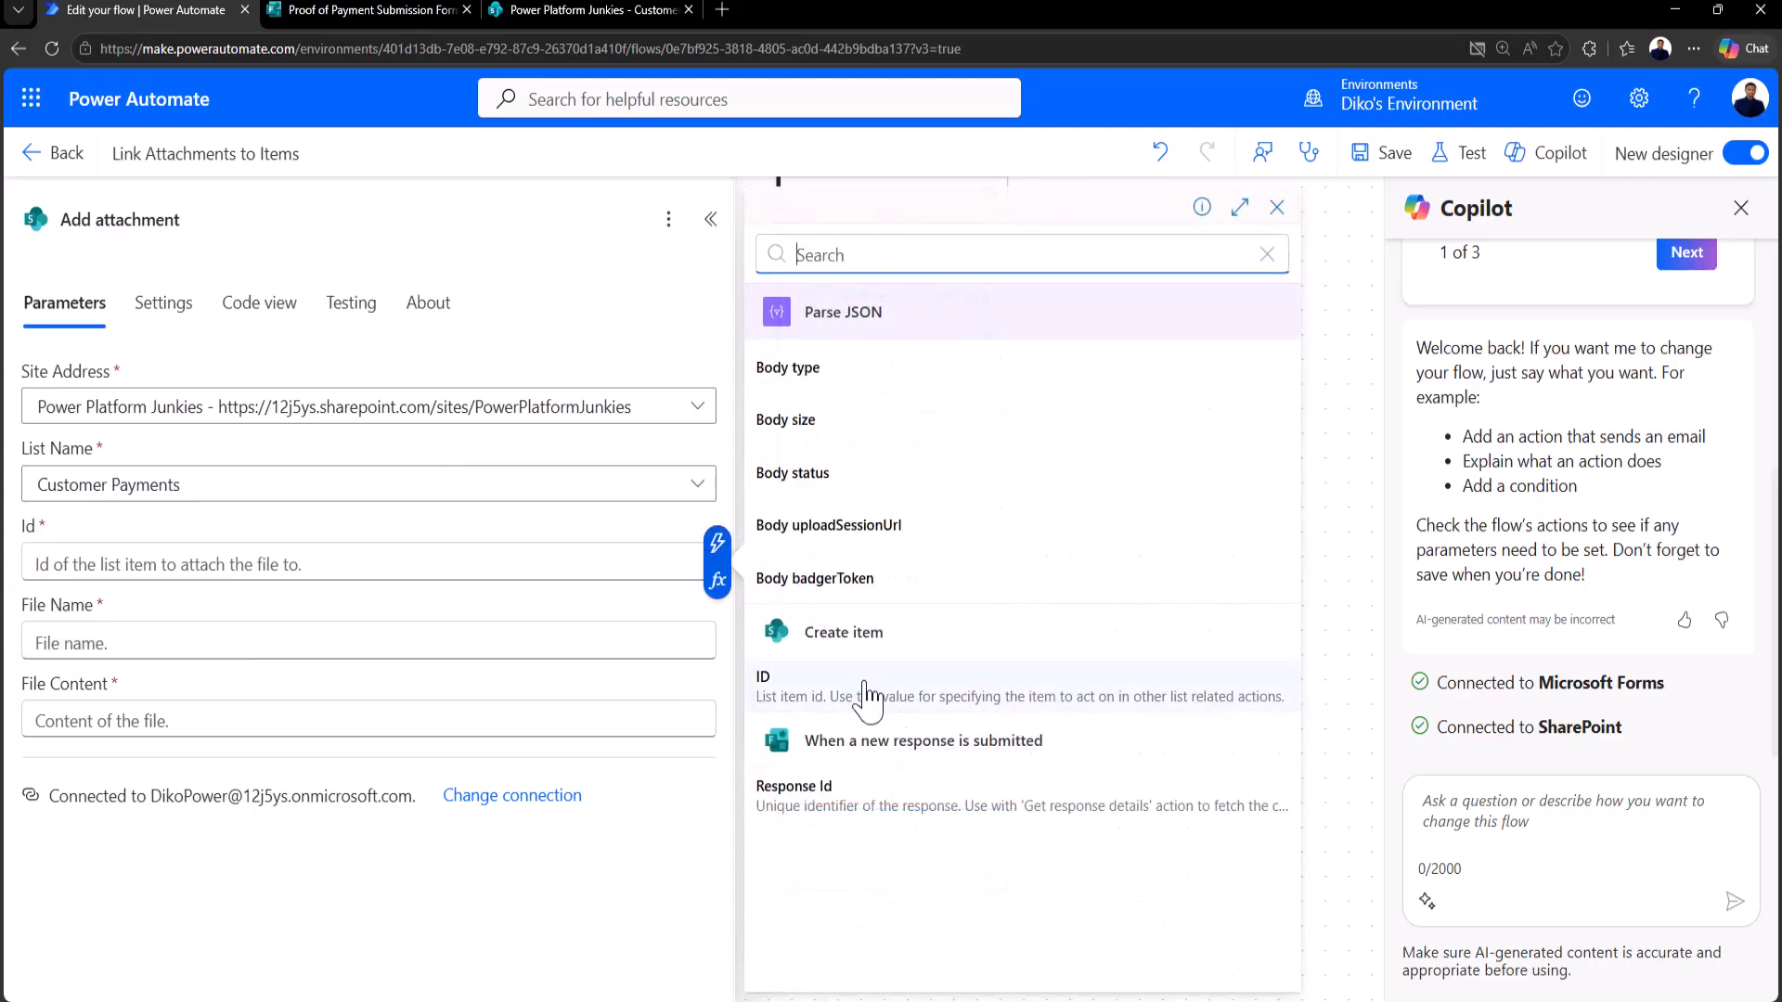
{"action": "left_click", "coordinate": [859, 685]}
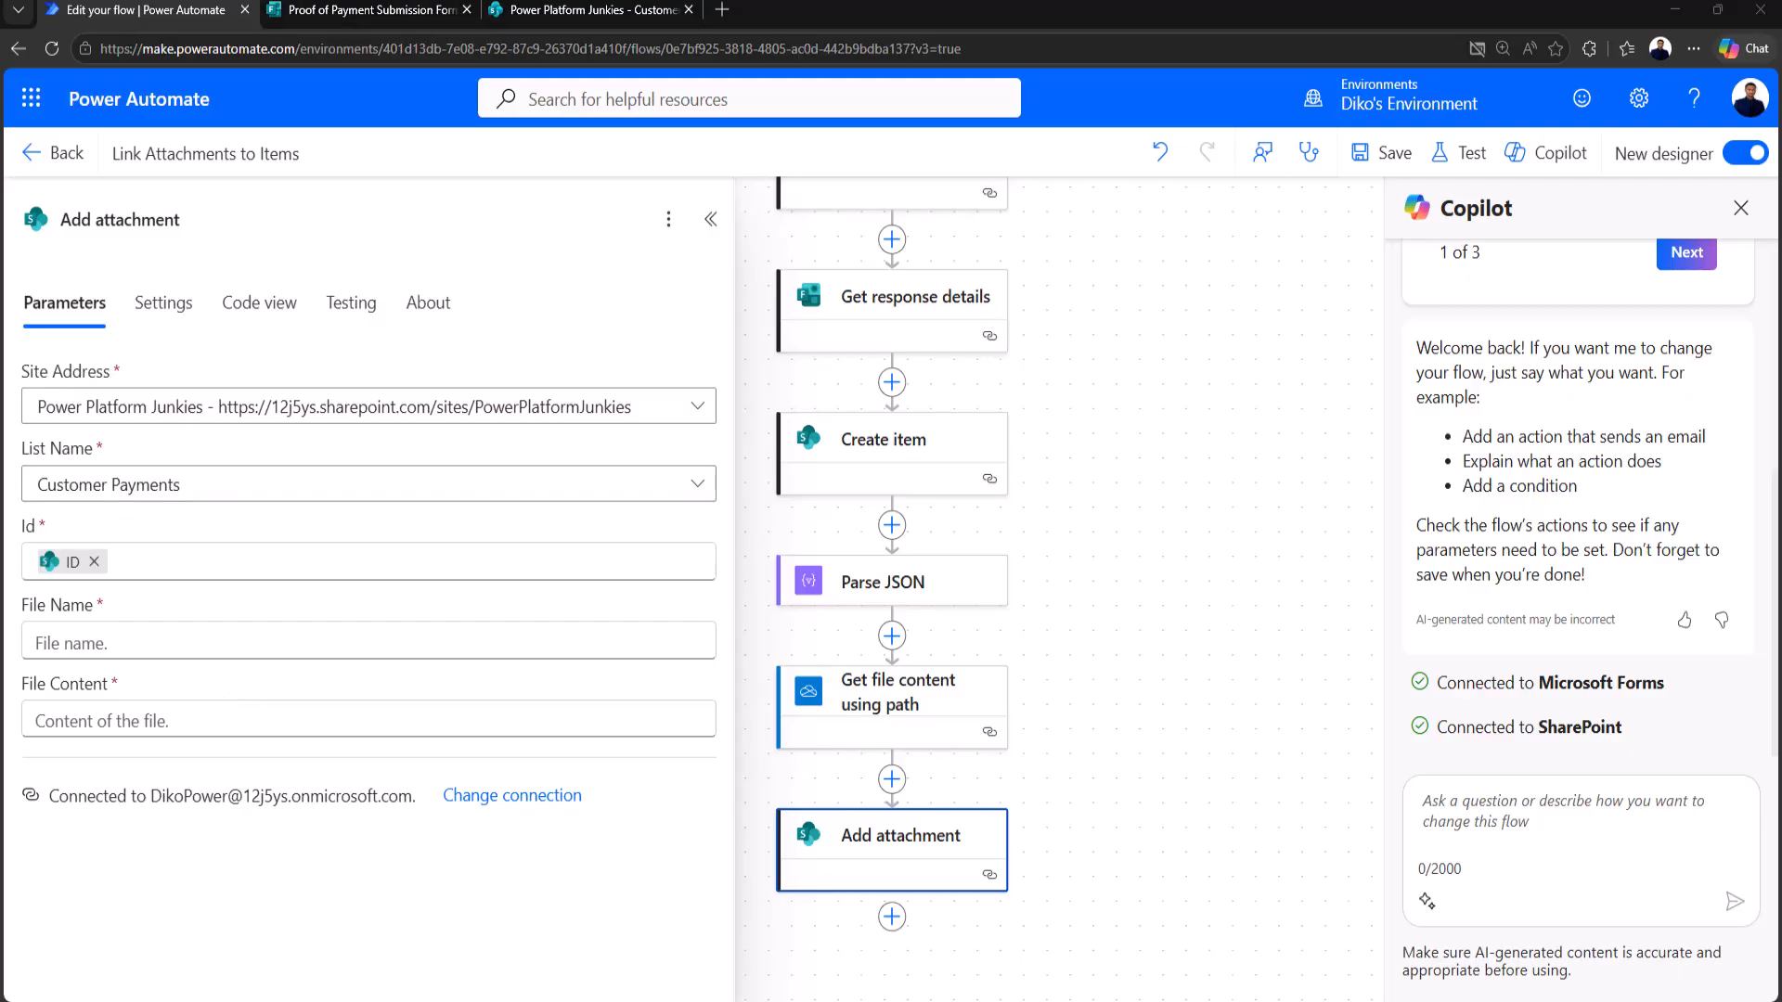
{"action": "left_click", "coordinate": [139, 641]}
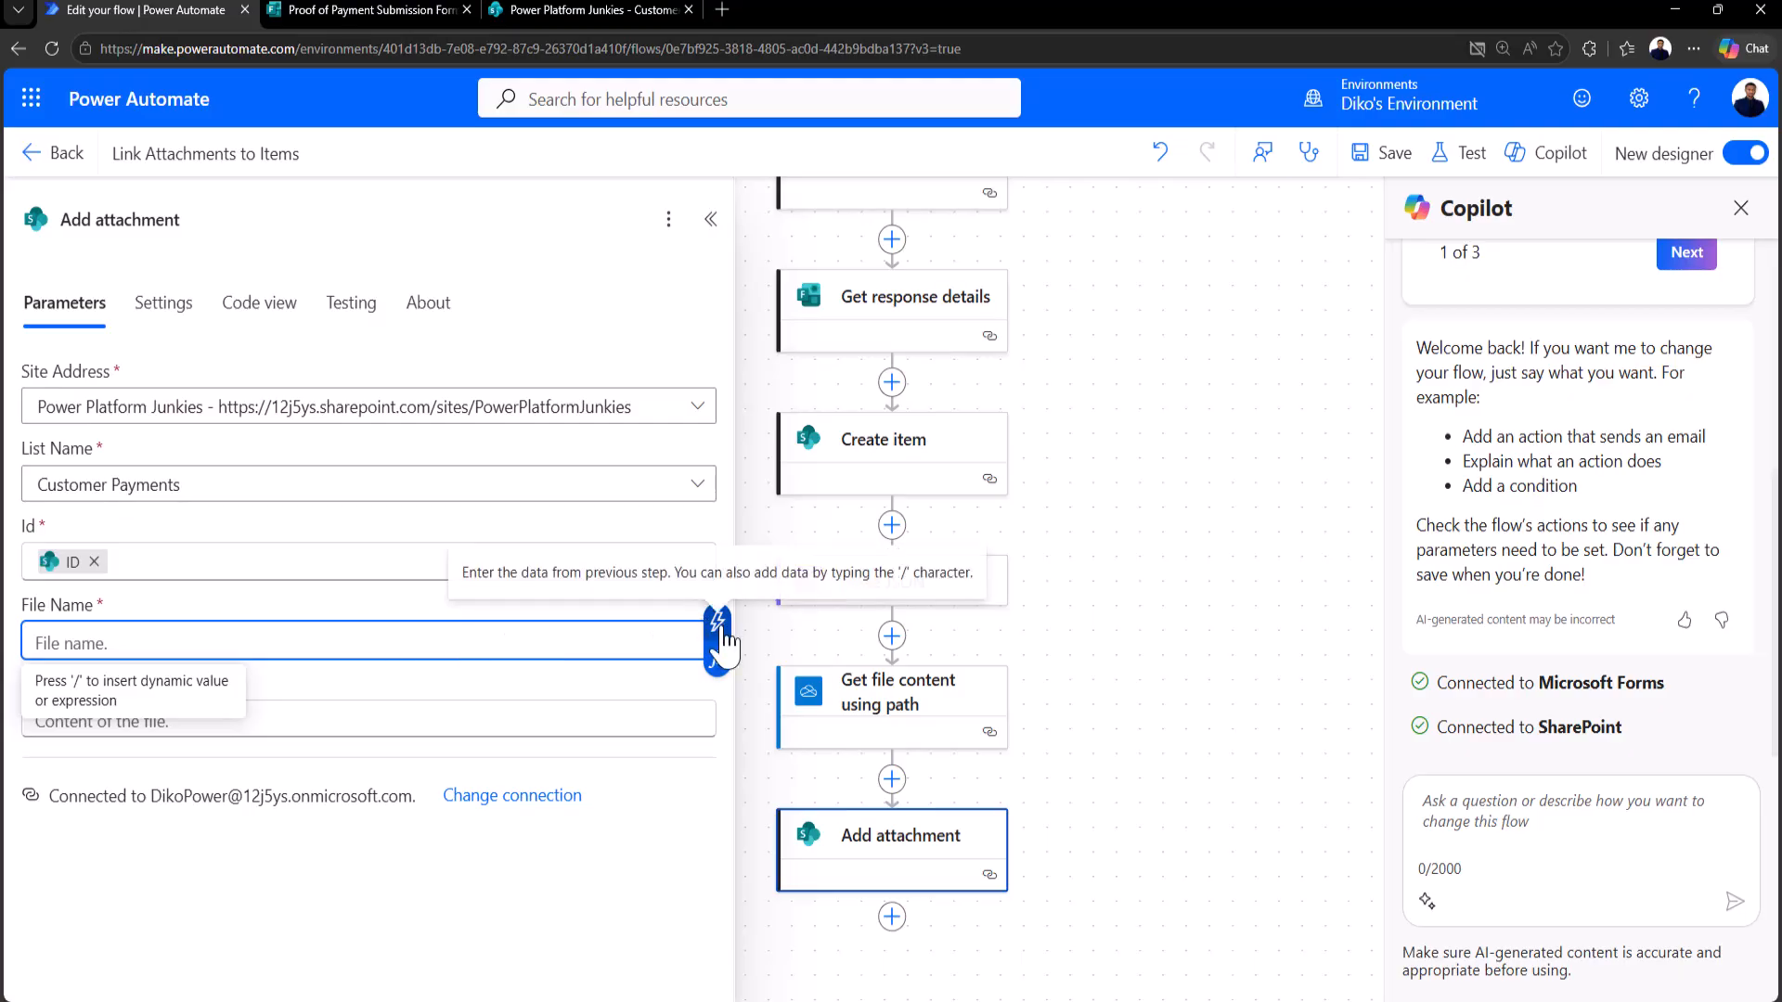
{"action": "left_click", "coordinate": [717, 622]}
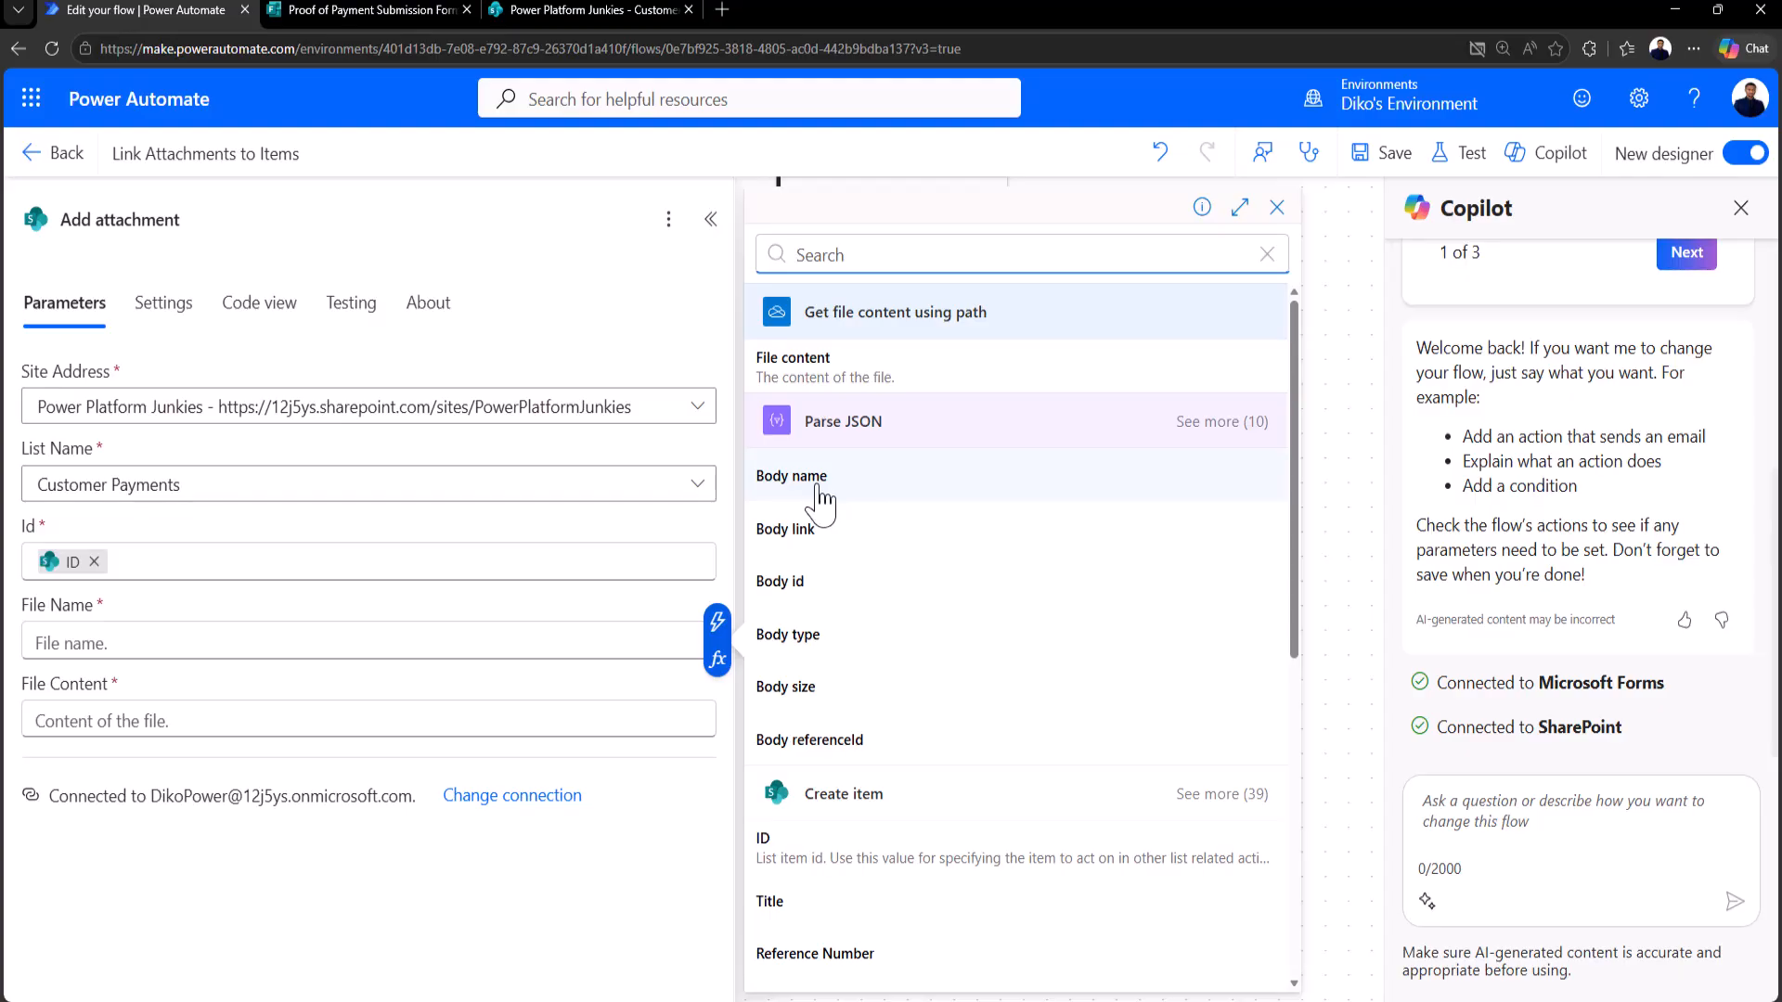
{"action": "left_click", "coordinate": [822, 477]}
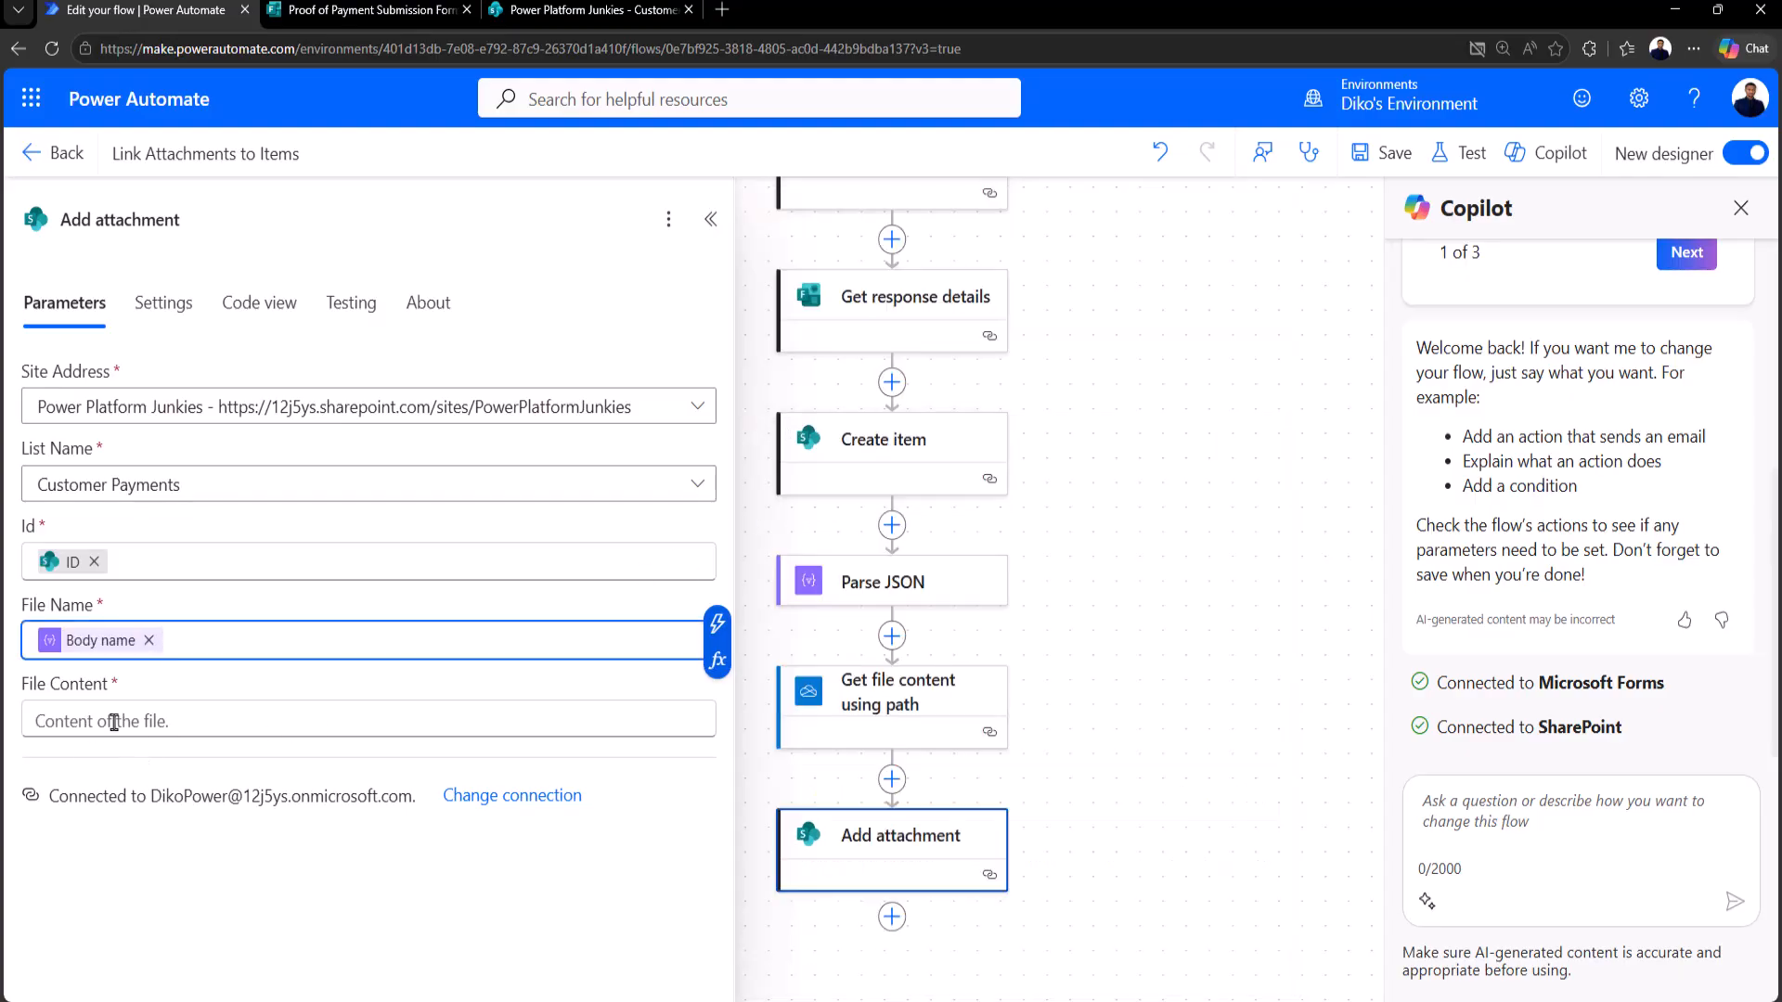
{"action": "left_click", "coordinate": [113, 724]}
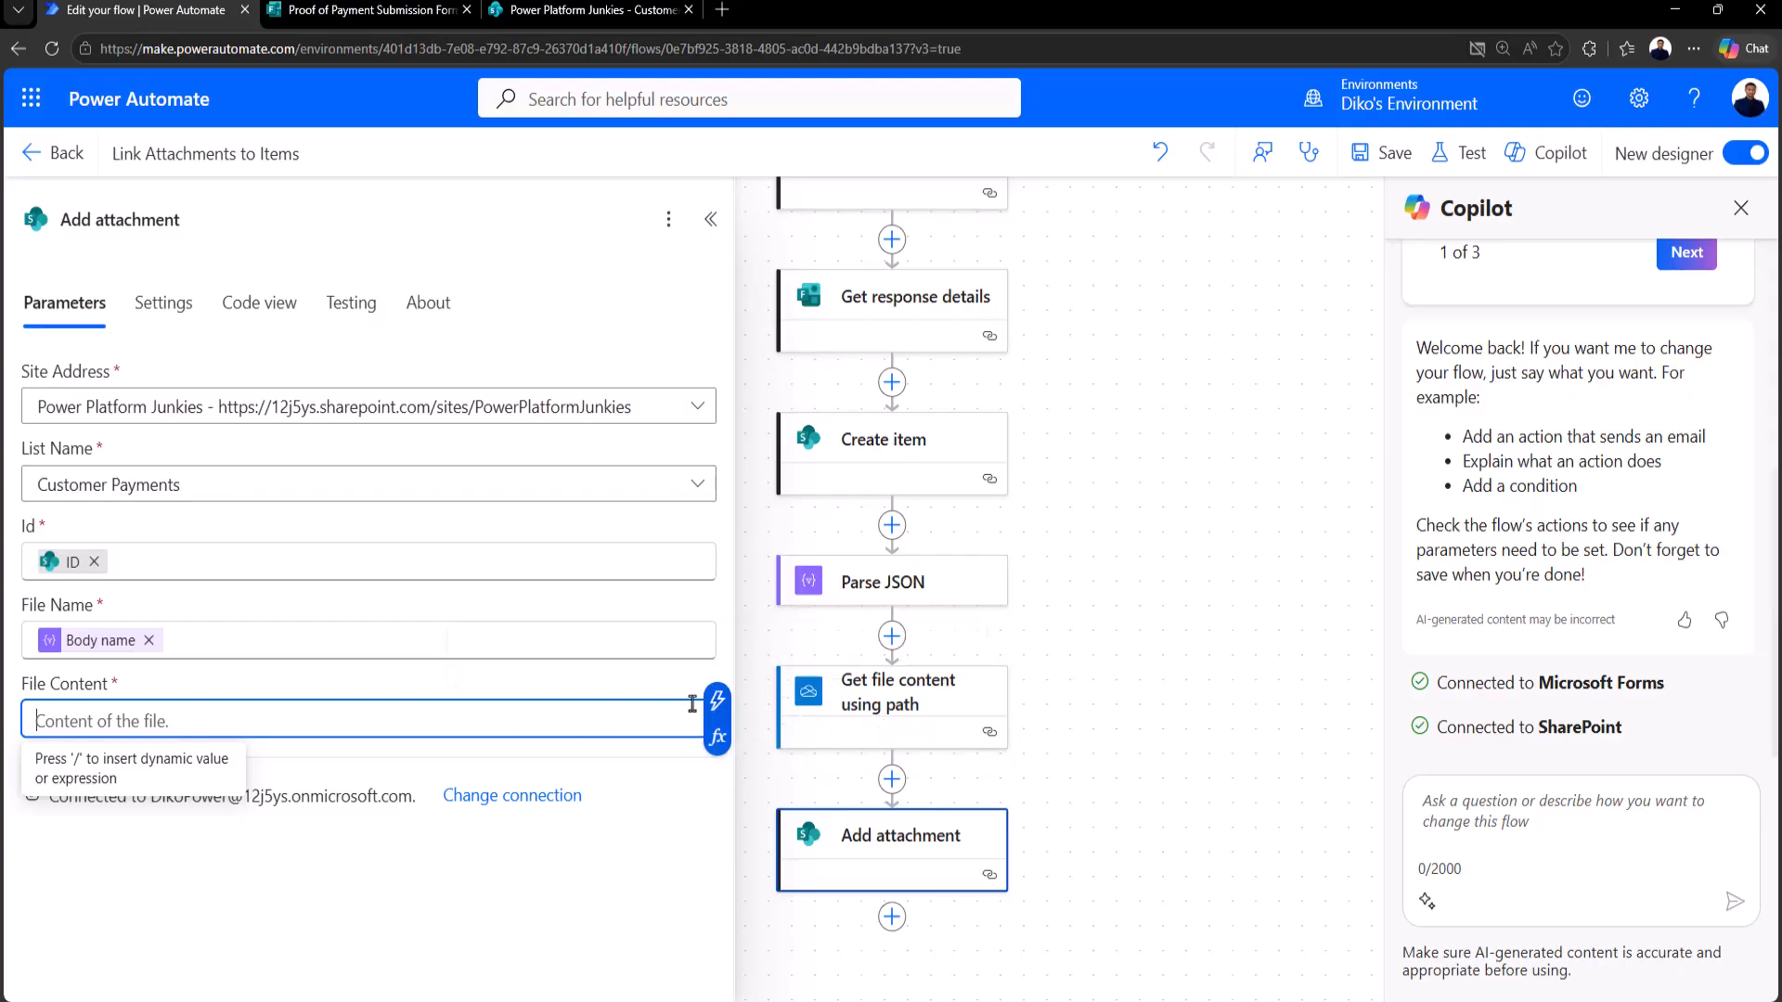
{"action": "left_click", "coordinate": [714, 704]}
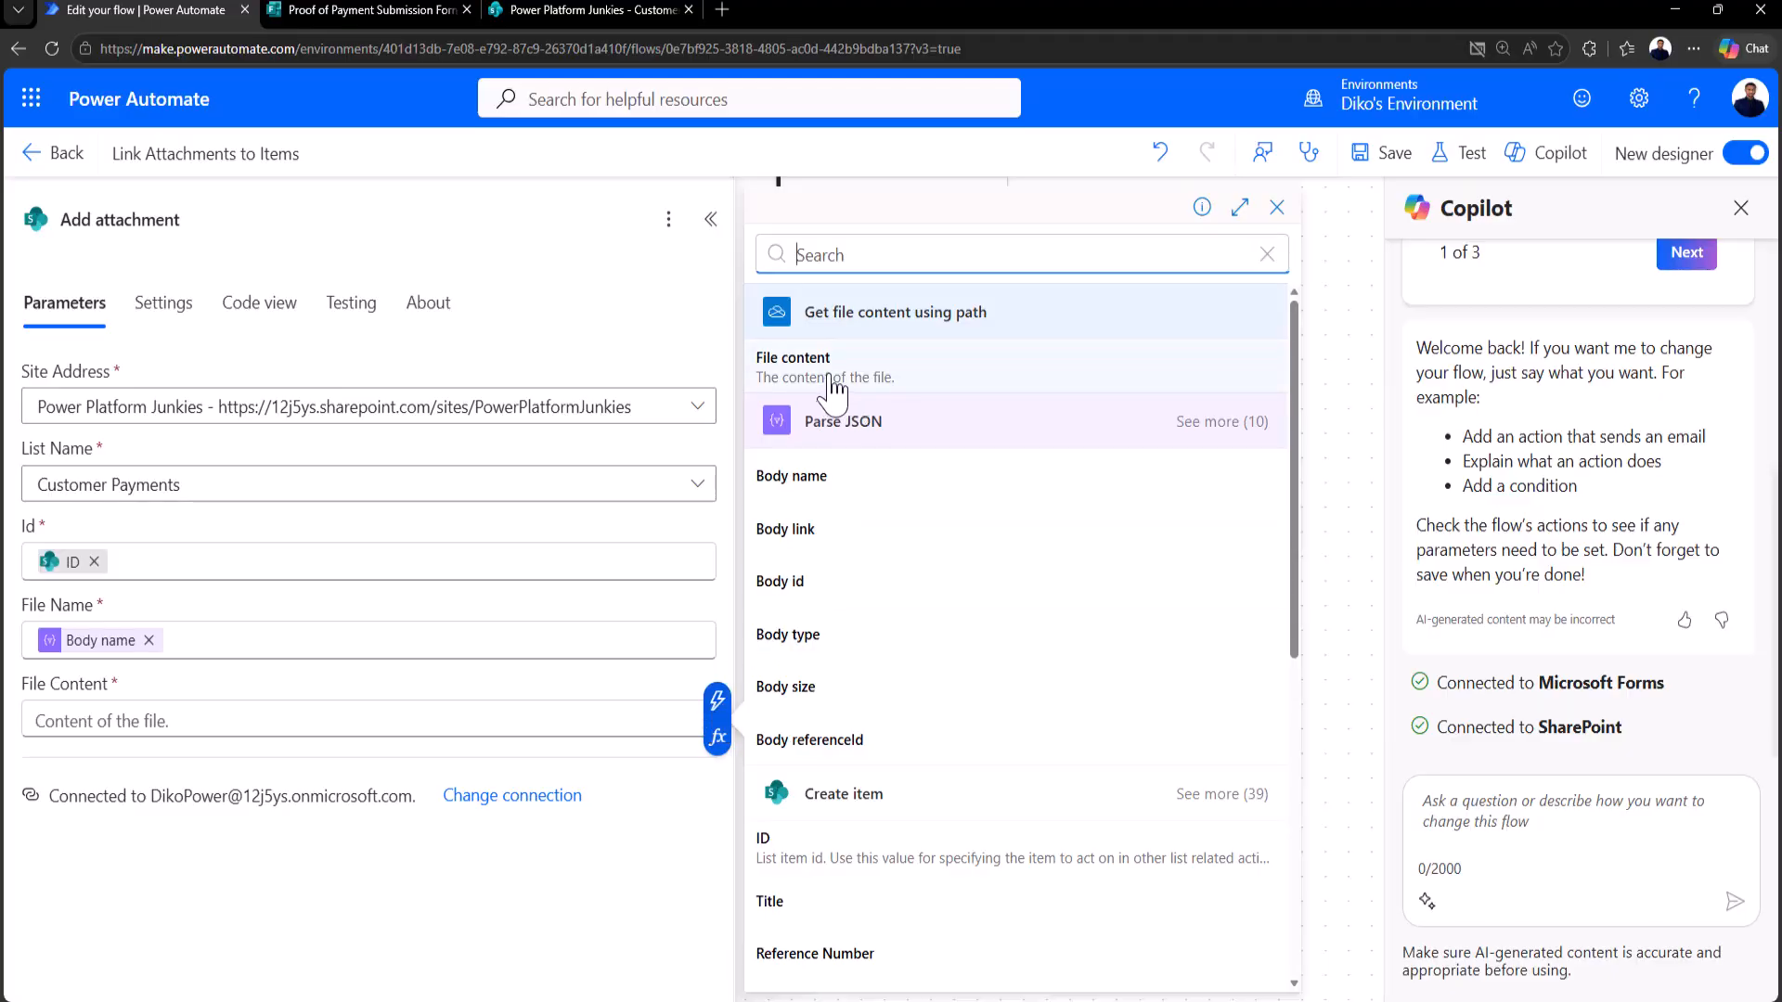
{"action": "left_click", "coordinate": [838, 371]}
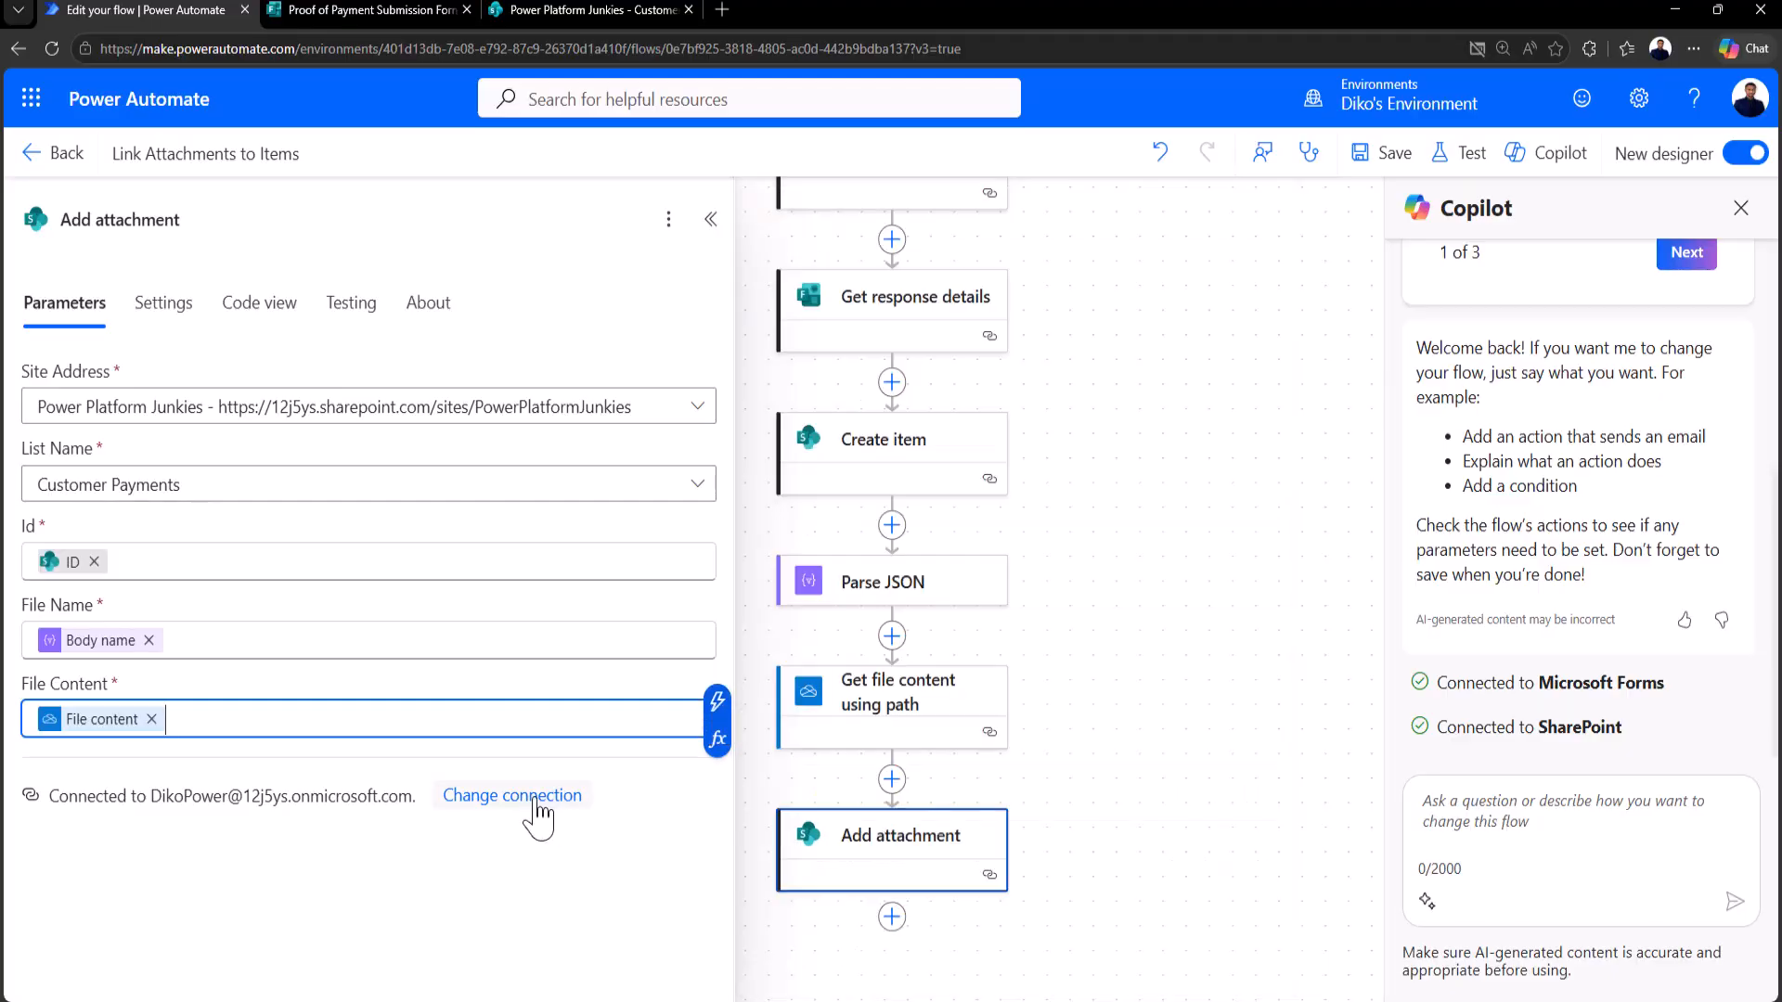
{"action": "left_click_drag", "start_coordinate": [1088, 469], "coordinate": [1087, 386]}
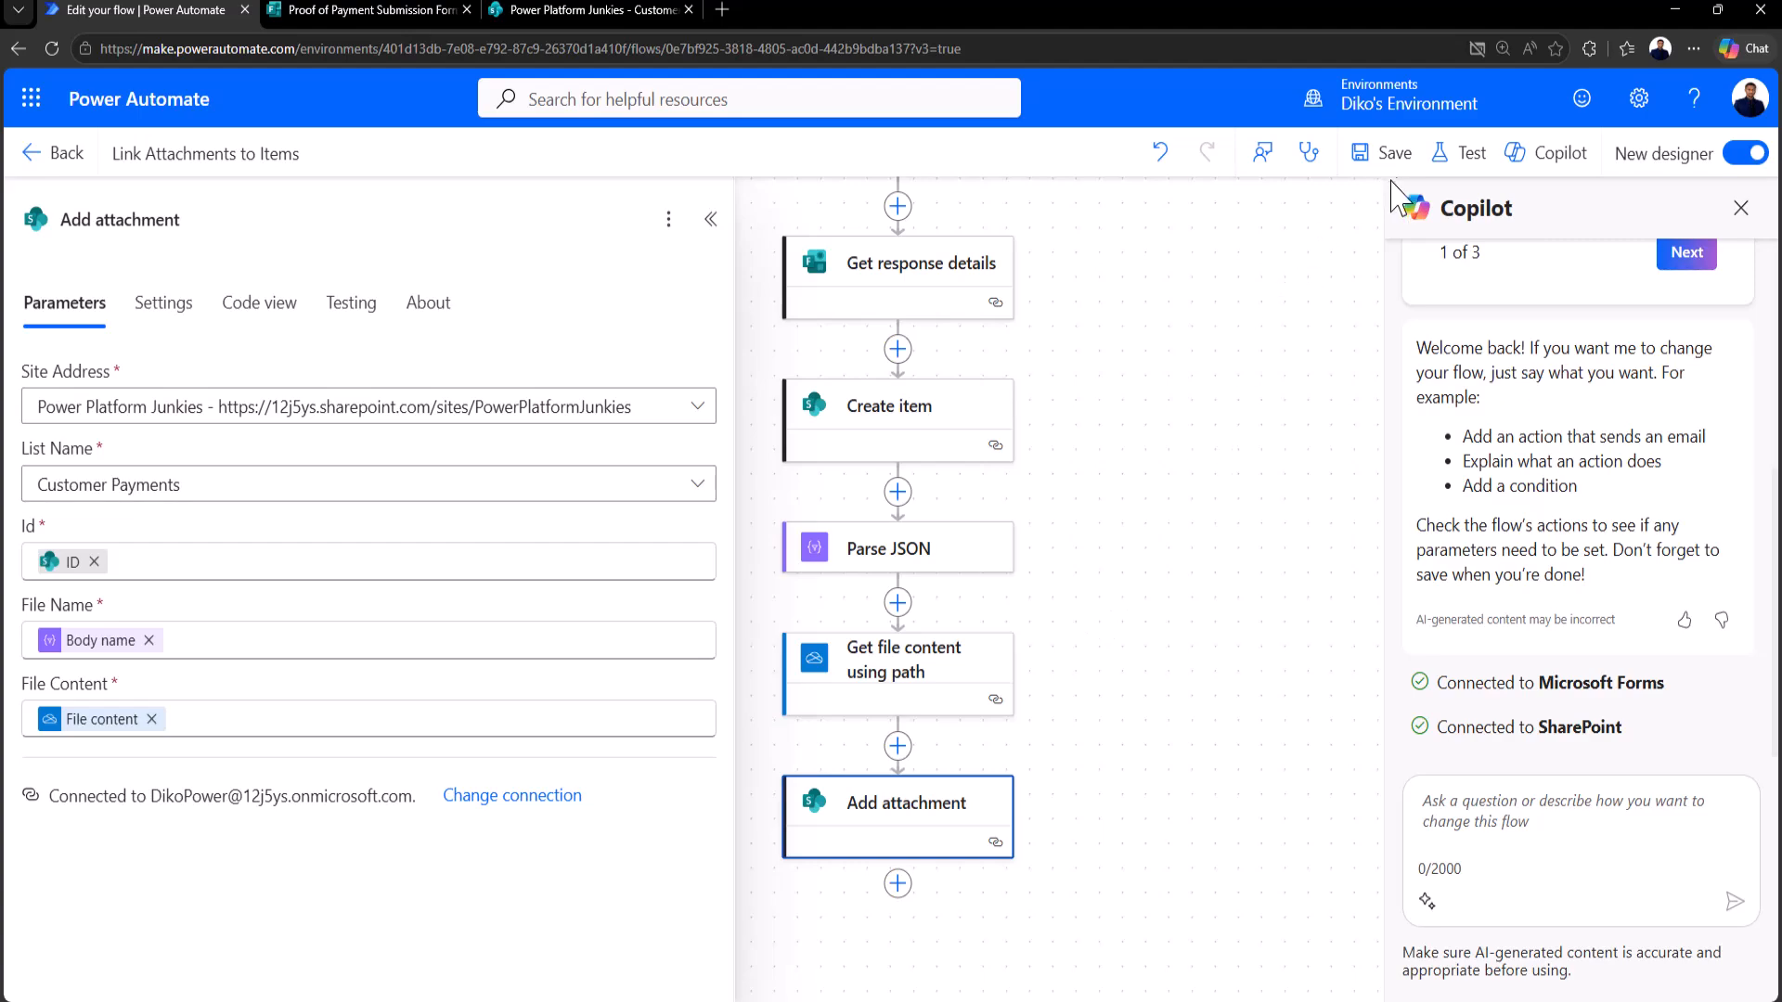
Step: Save the flow and start a manual test run awaiting a form submission
{"action": "left_click", "coordinate": [1405, 167]}
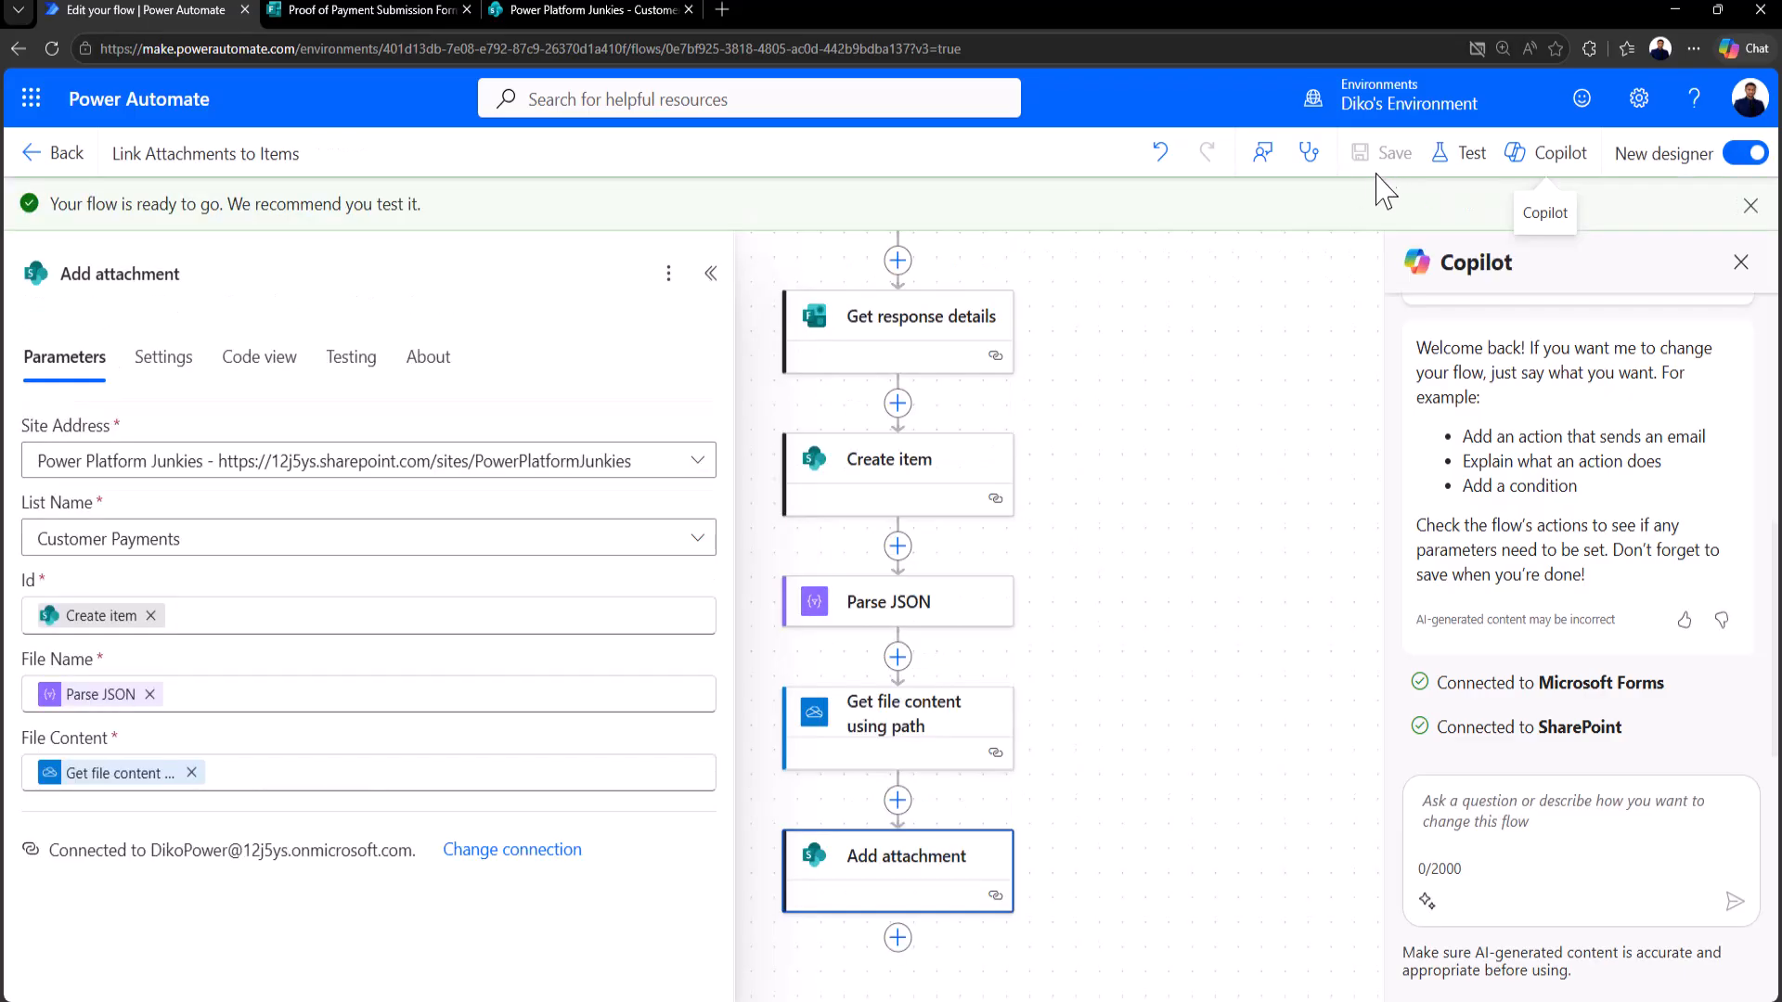
{"action": "left_click", "coordinate": [1461, 156]}
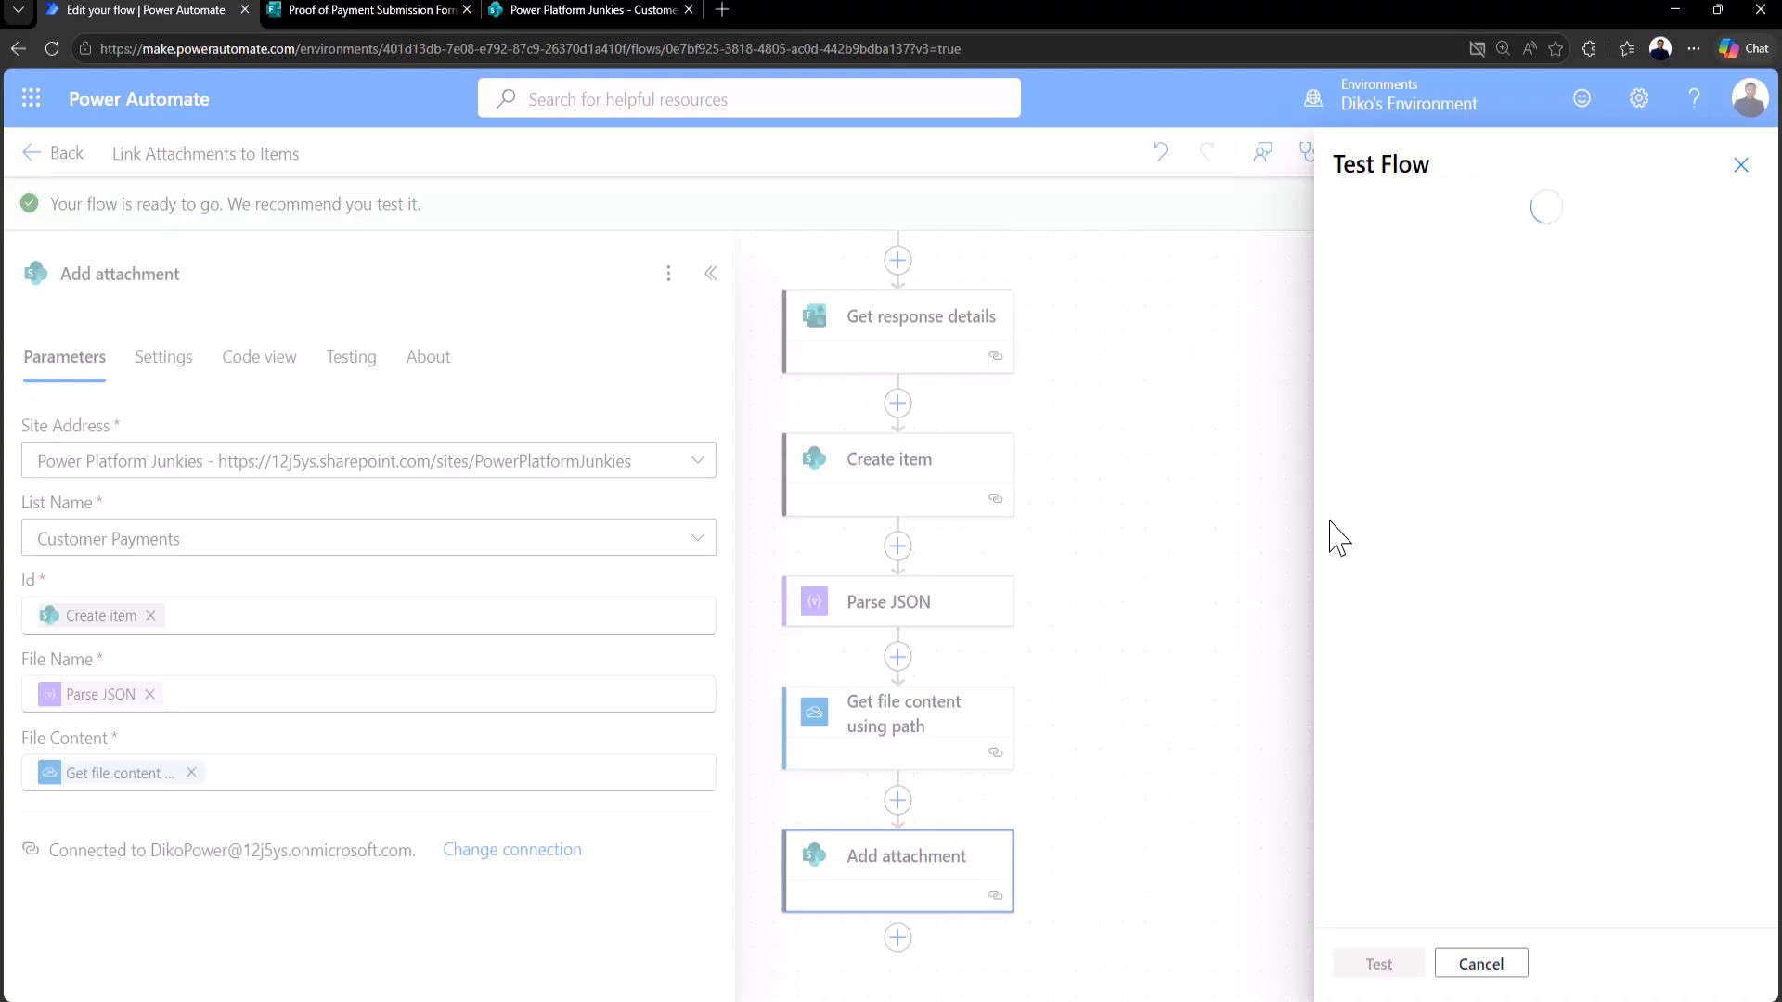
{"action": "left_click", "coordinate": [1355, 221]}
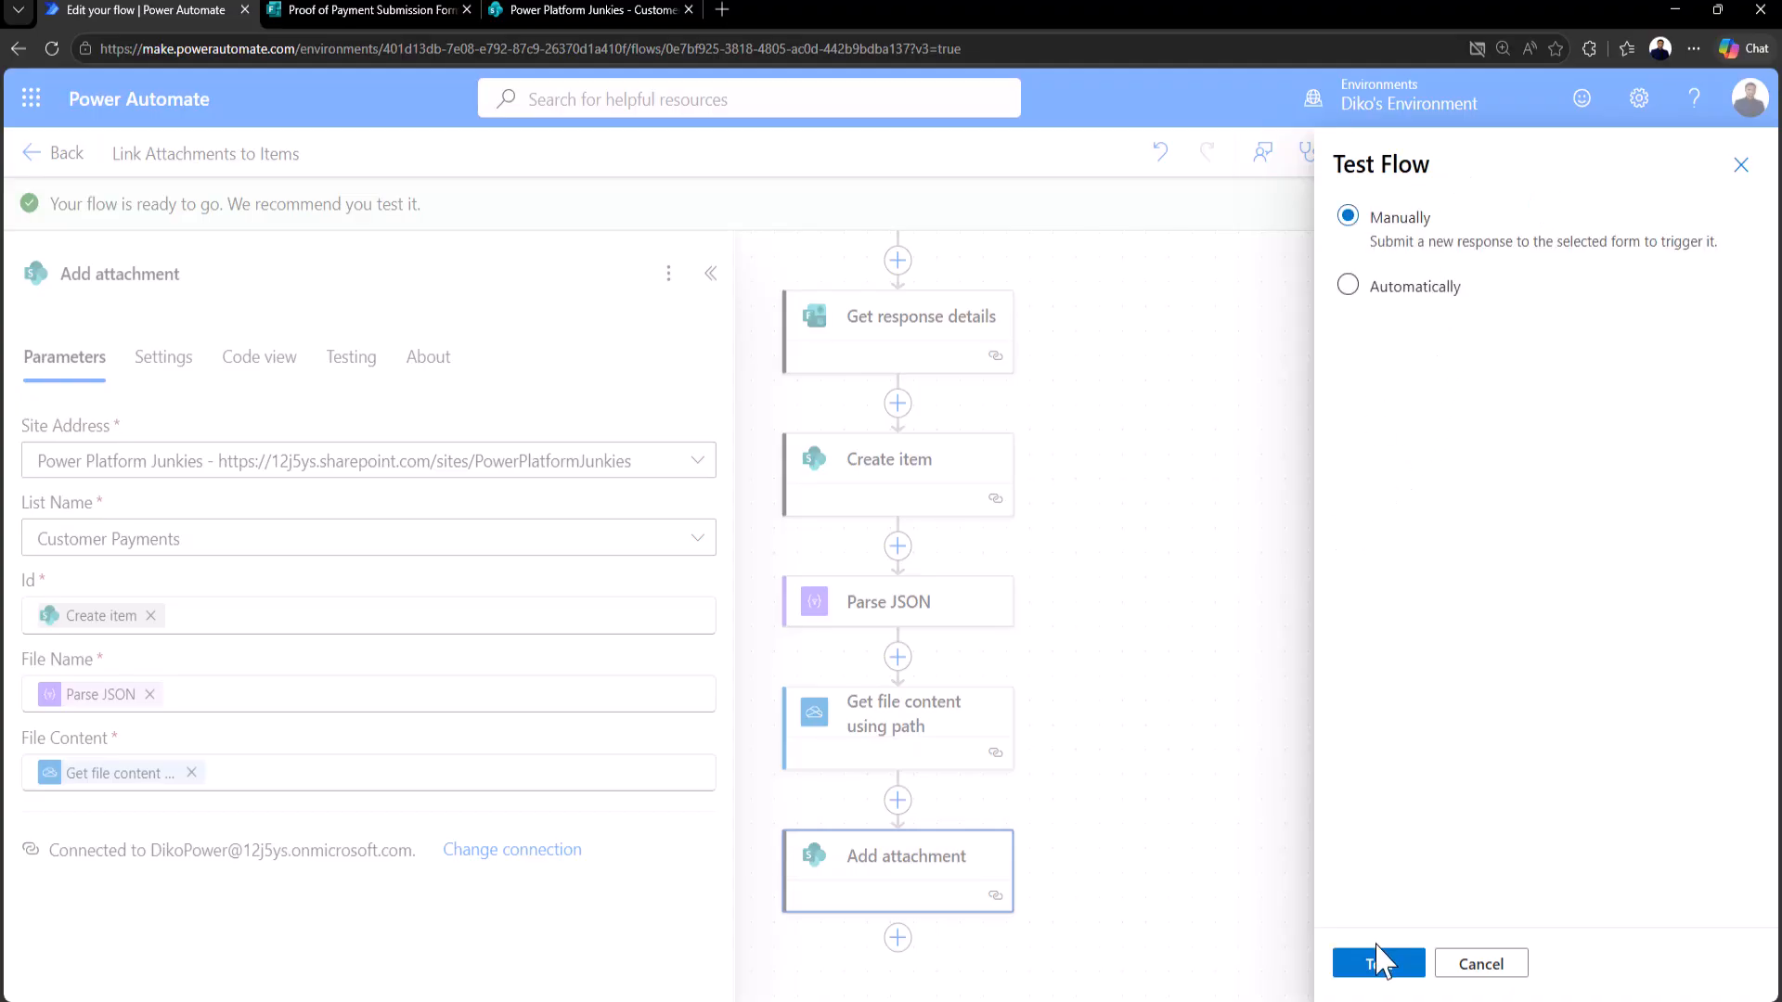
{"action": "left_click", "coordinate": [1378, 962]}
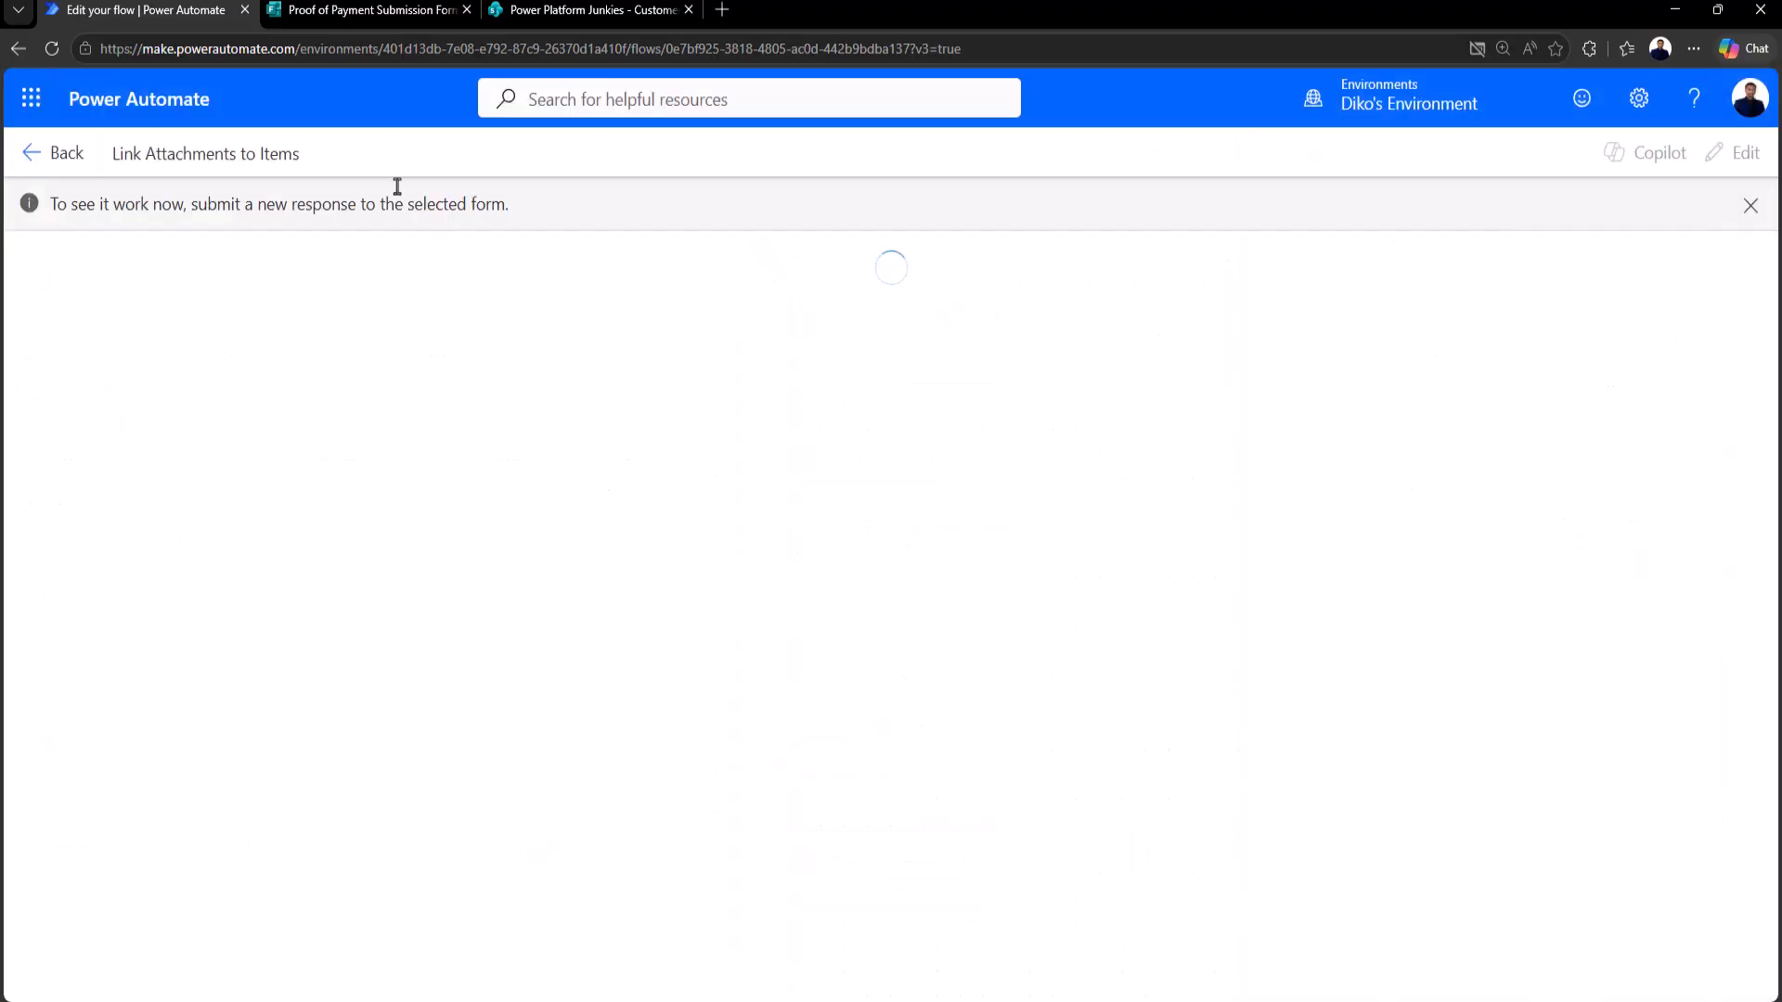
{"action": "left_click", "coordinate": [375, 11]}
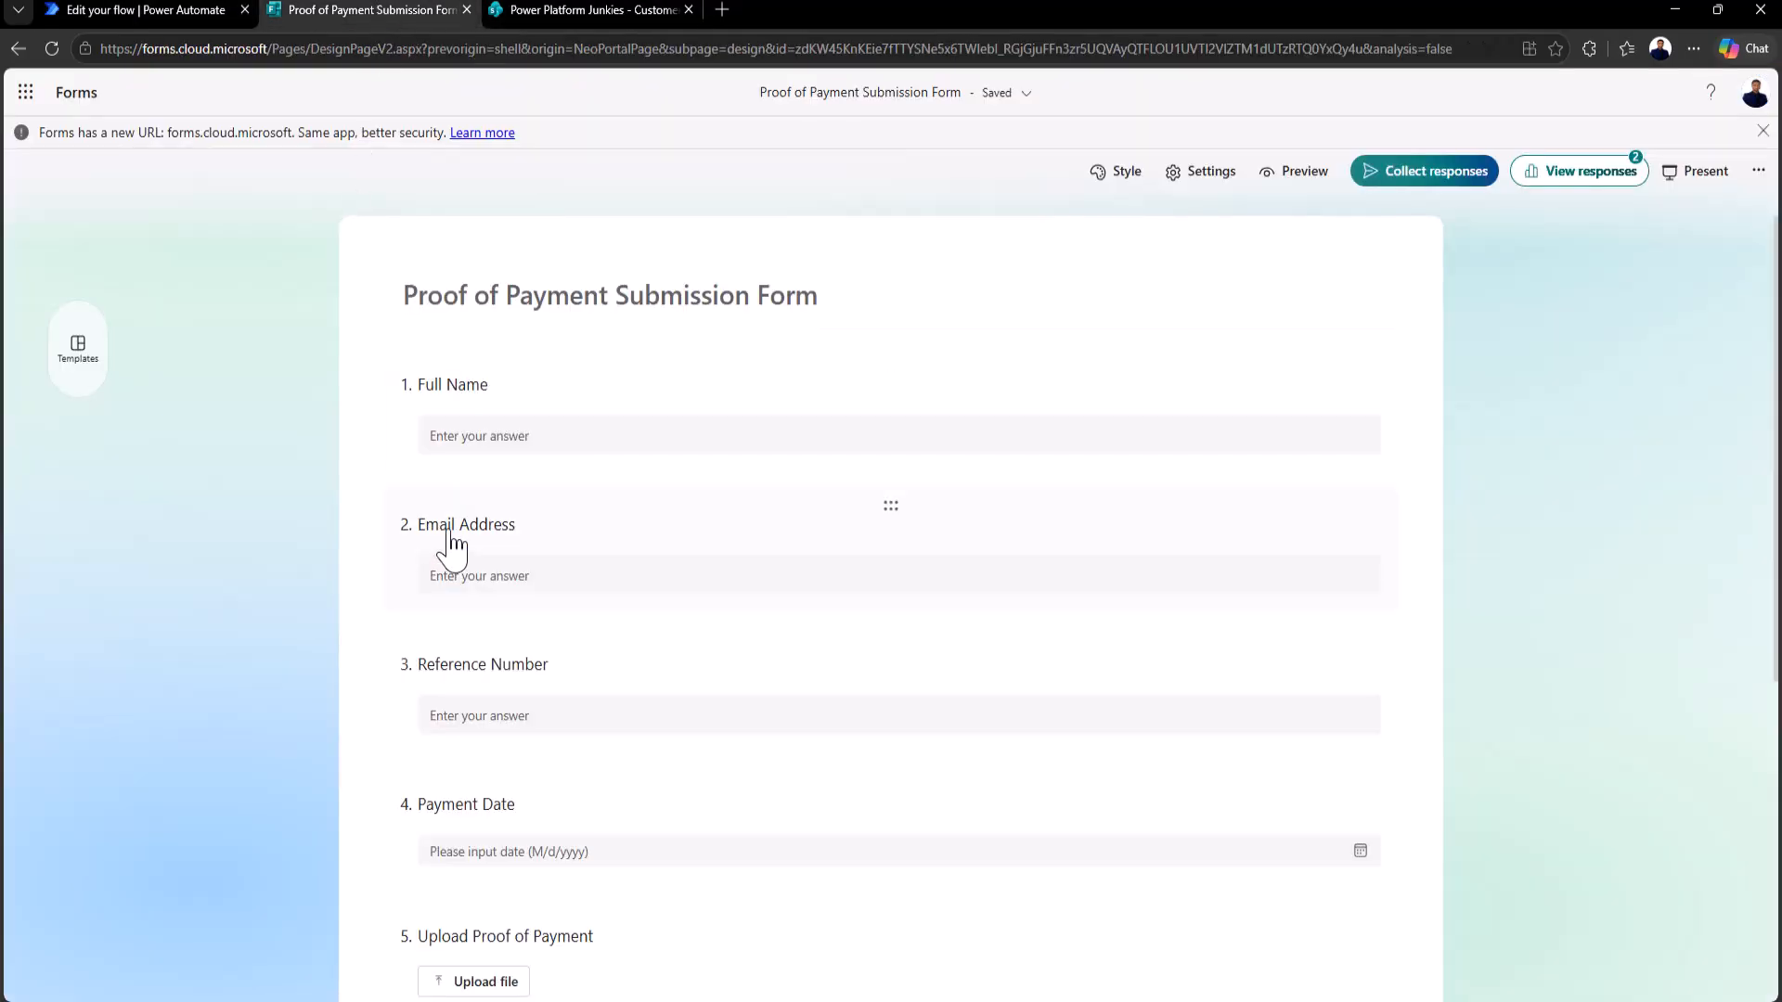
Step: In the form preview, enter a full name, email address and reference number
{"action": "left_click", "coordinate": [569, 440]}
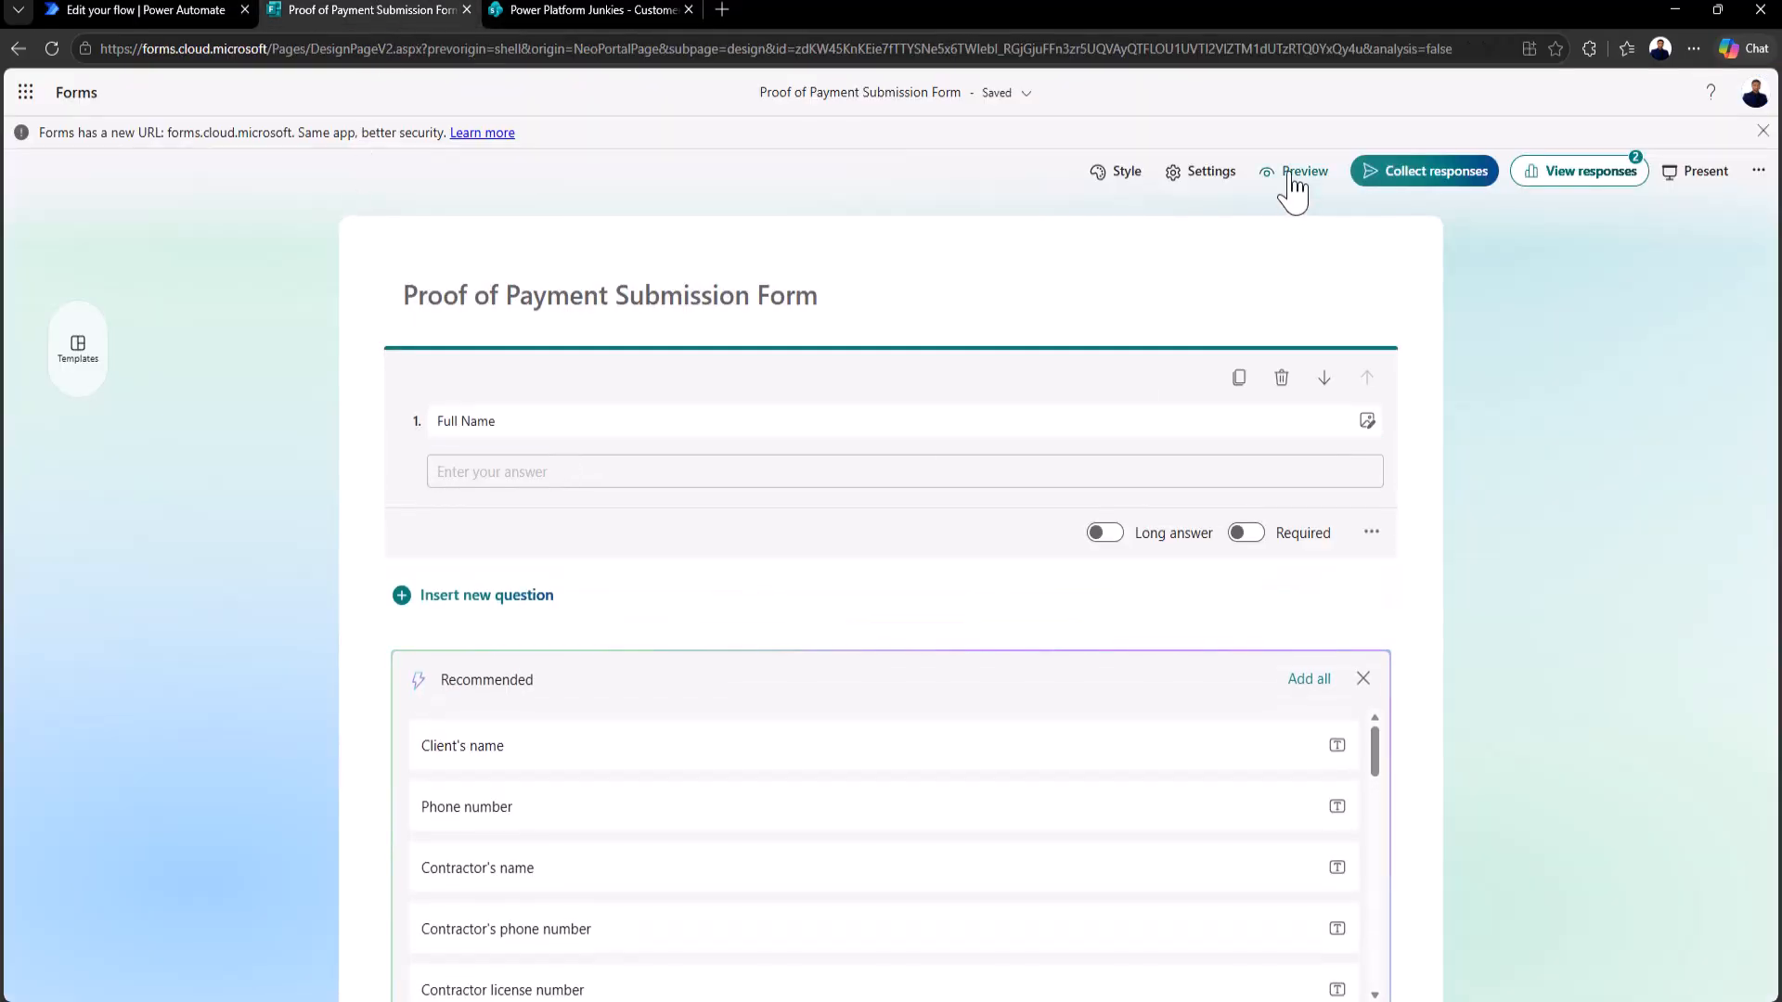
{"action": "left_click", "coordinate": [1293, 174]}
{"action": "left_click", "coordinate": [544, 390]}
{"action": "type", "text": "Someleze"}
{"action": "key", "text": "Tab"}
{"action": "key", "text": "Tab"}
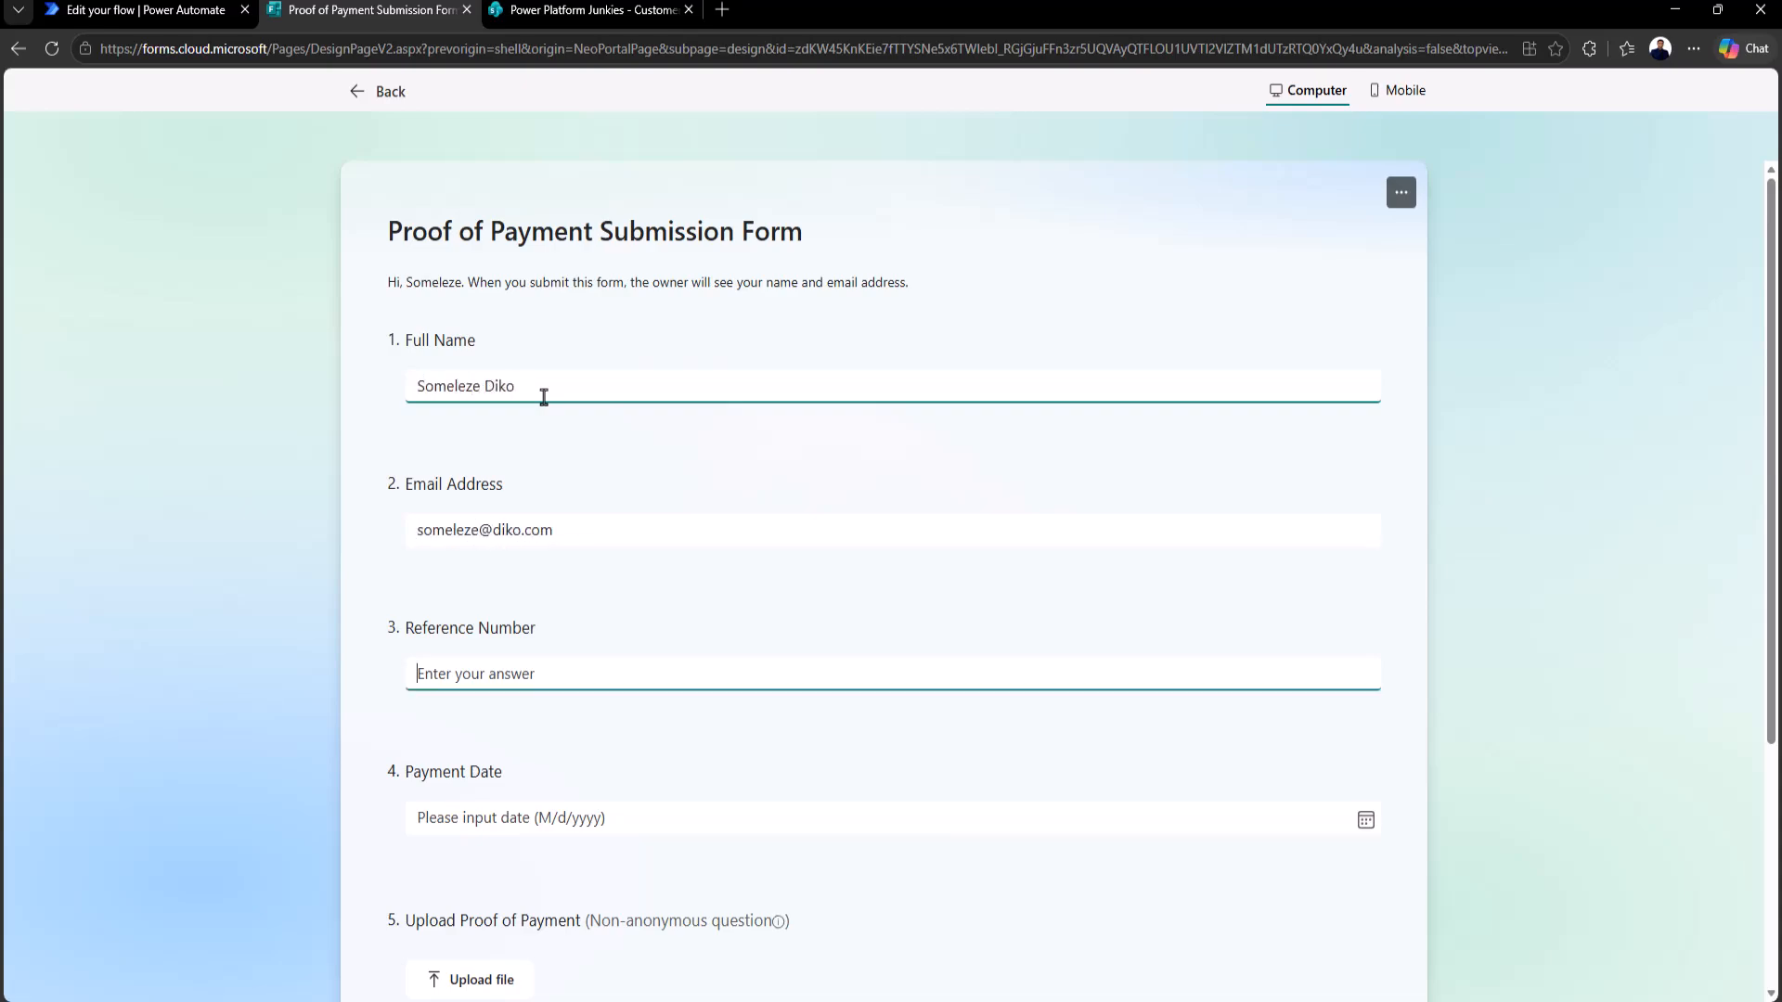
{"action": "type", "text": "#Inv012"}
Step: Set payment date 5/16/2026, upload a proof-of-payment jpg, and submit the response
{"action": "left_click", "coordinate": [1365, 820]}
{"action": "left_click", "coordinate": [585, 649]}
{"action": "scroll", "coordinate": [509, 848], "scroll_direction": "down", "scroll_amount": 2}
{"action": "left_click", "coordinate": [462, 797]}
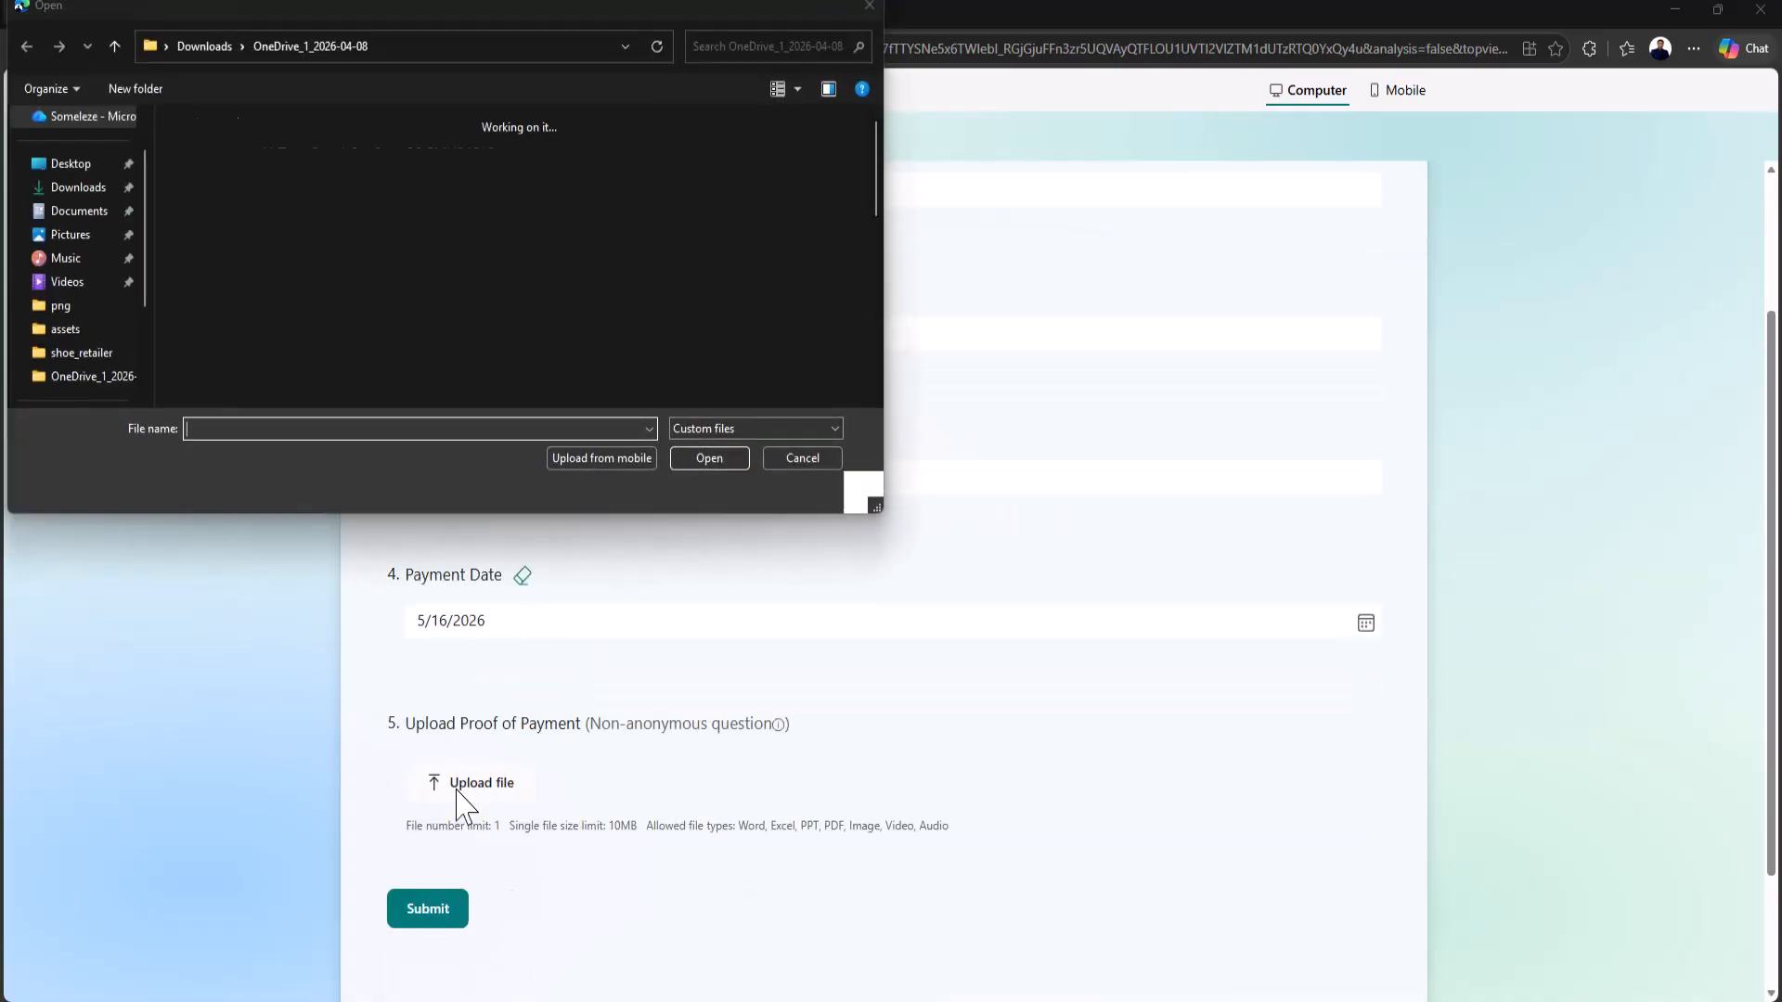
{"action": "left_click", "coordinate": [300, 190]}
{"action": "left_click", "coordinate": [707, 458]}
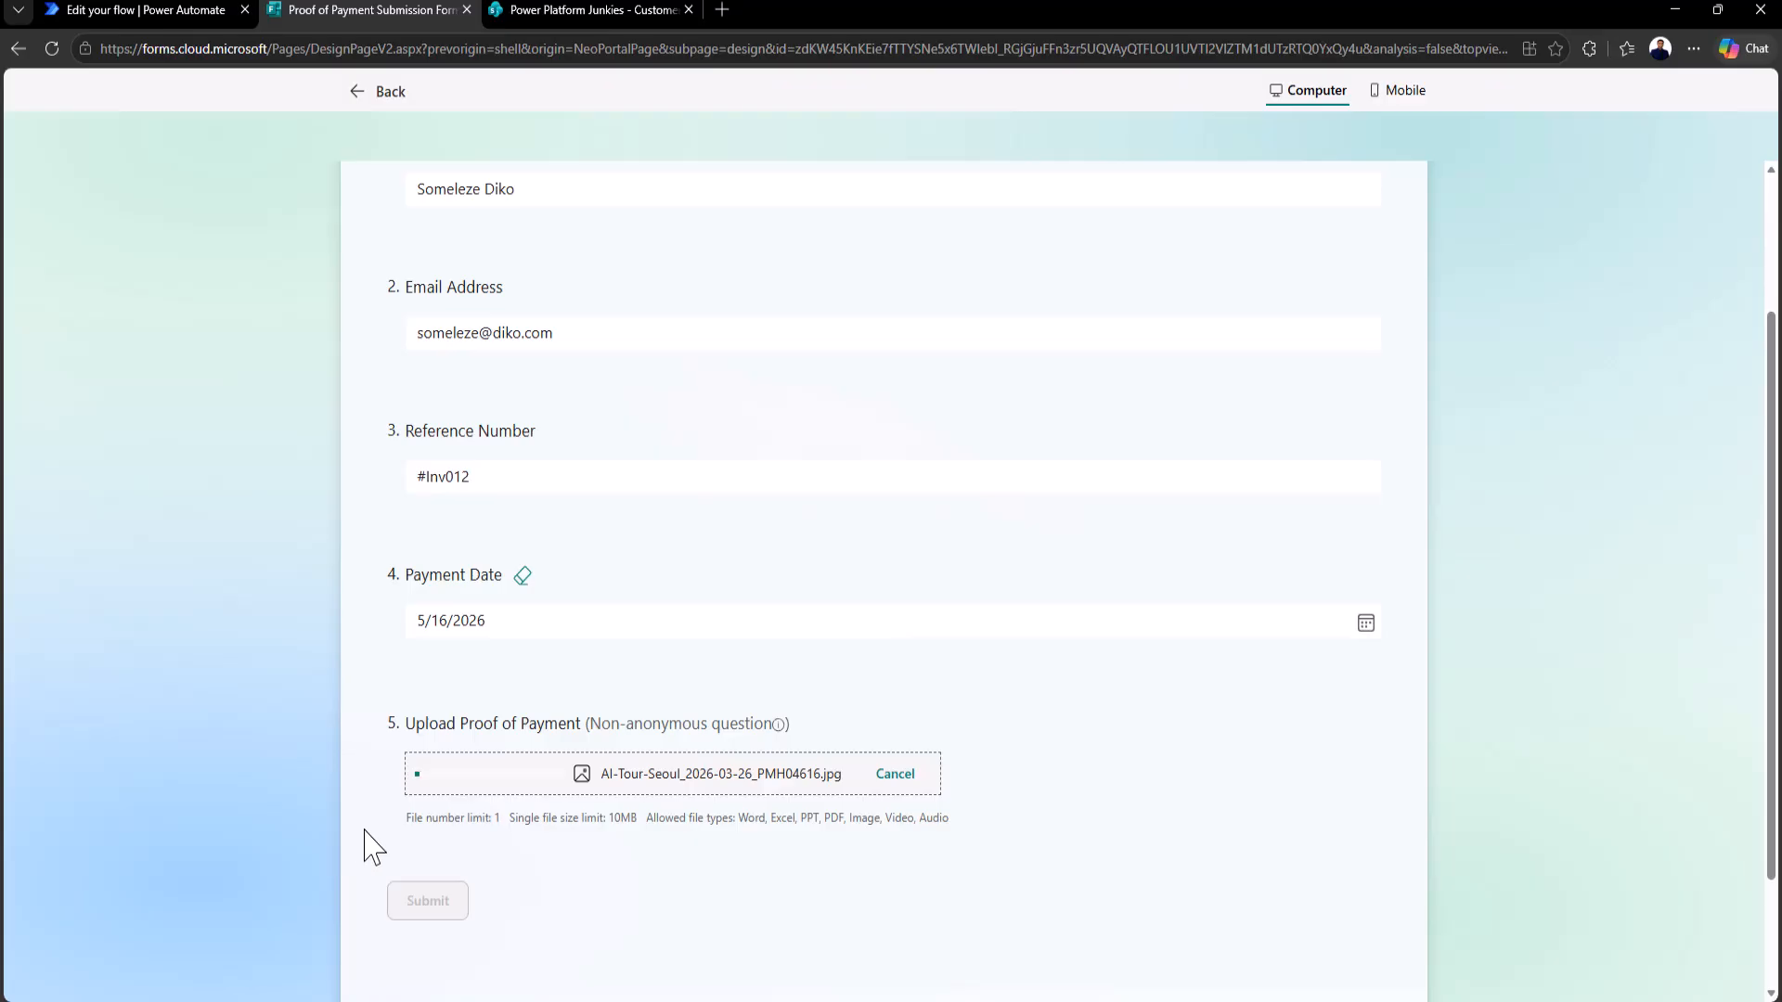
{"action": "left_click", "coordinate": [419, 907]}
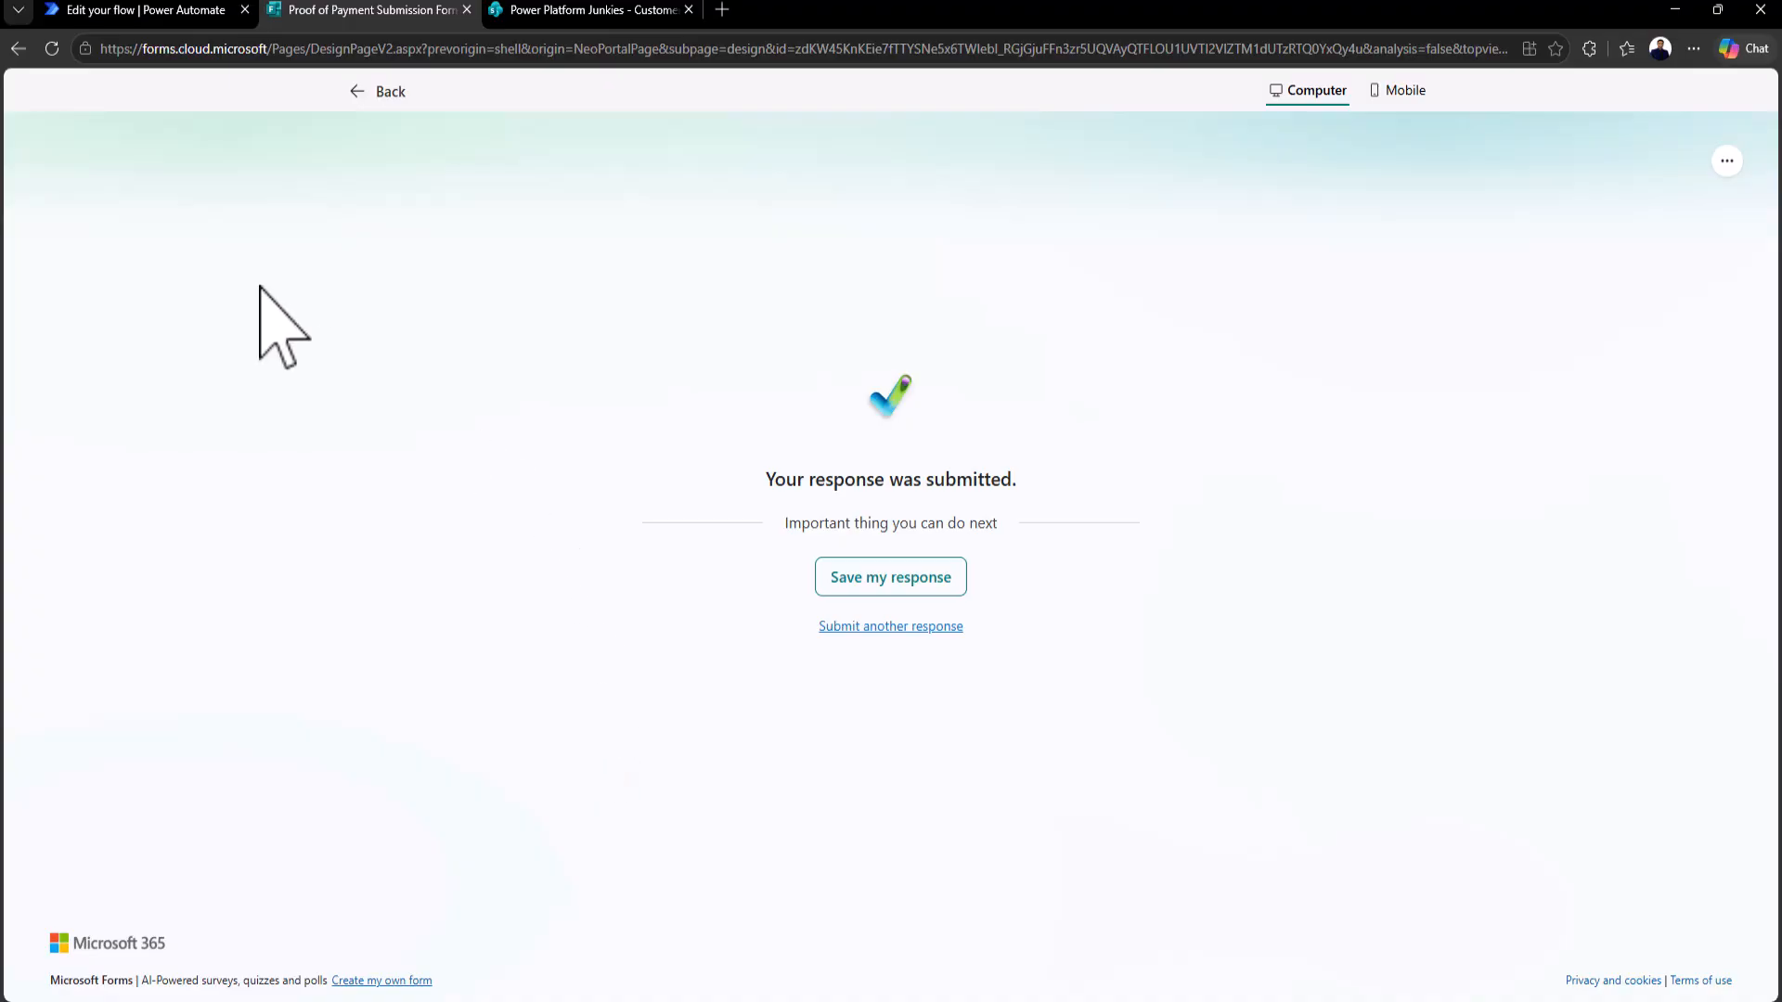
{"action": "left_click", "coordinate": [149, 11]}
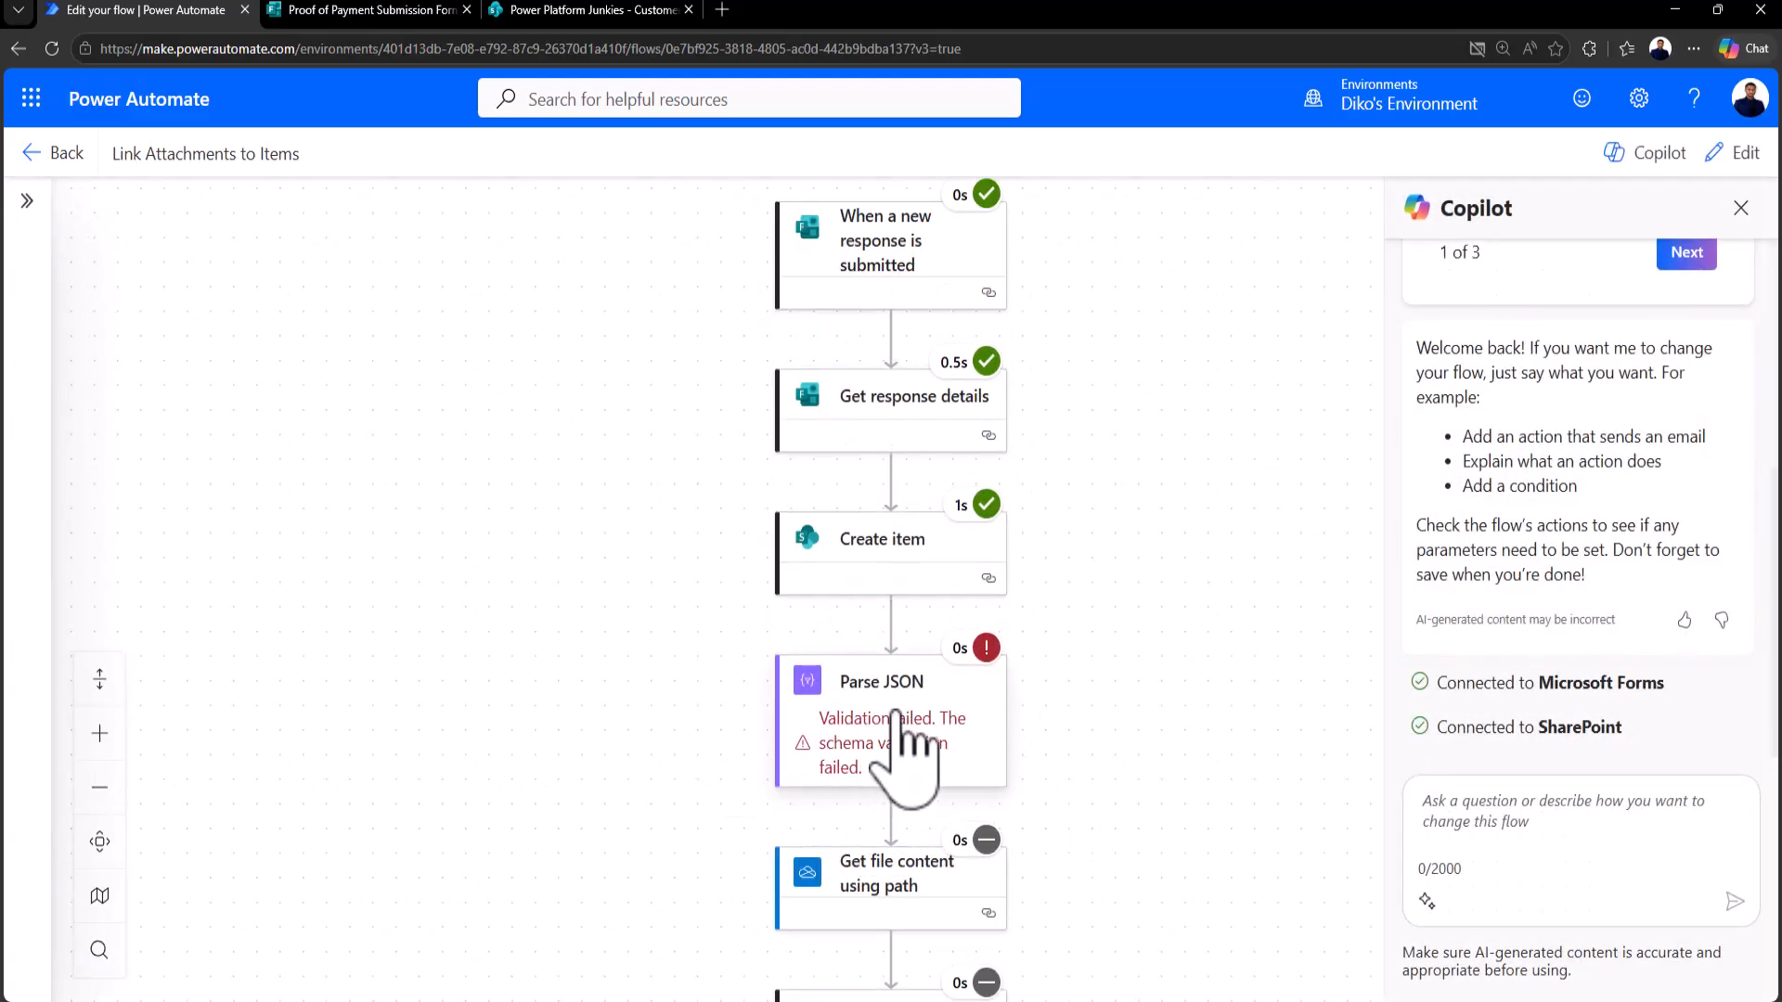
Step: Open the failed Parse JSON step's run results and scroll to its input content and schema
{"action": "left_click", "coordinate": [905, 761]}
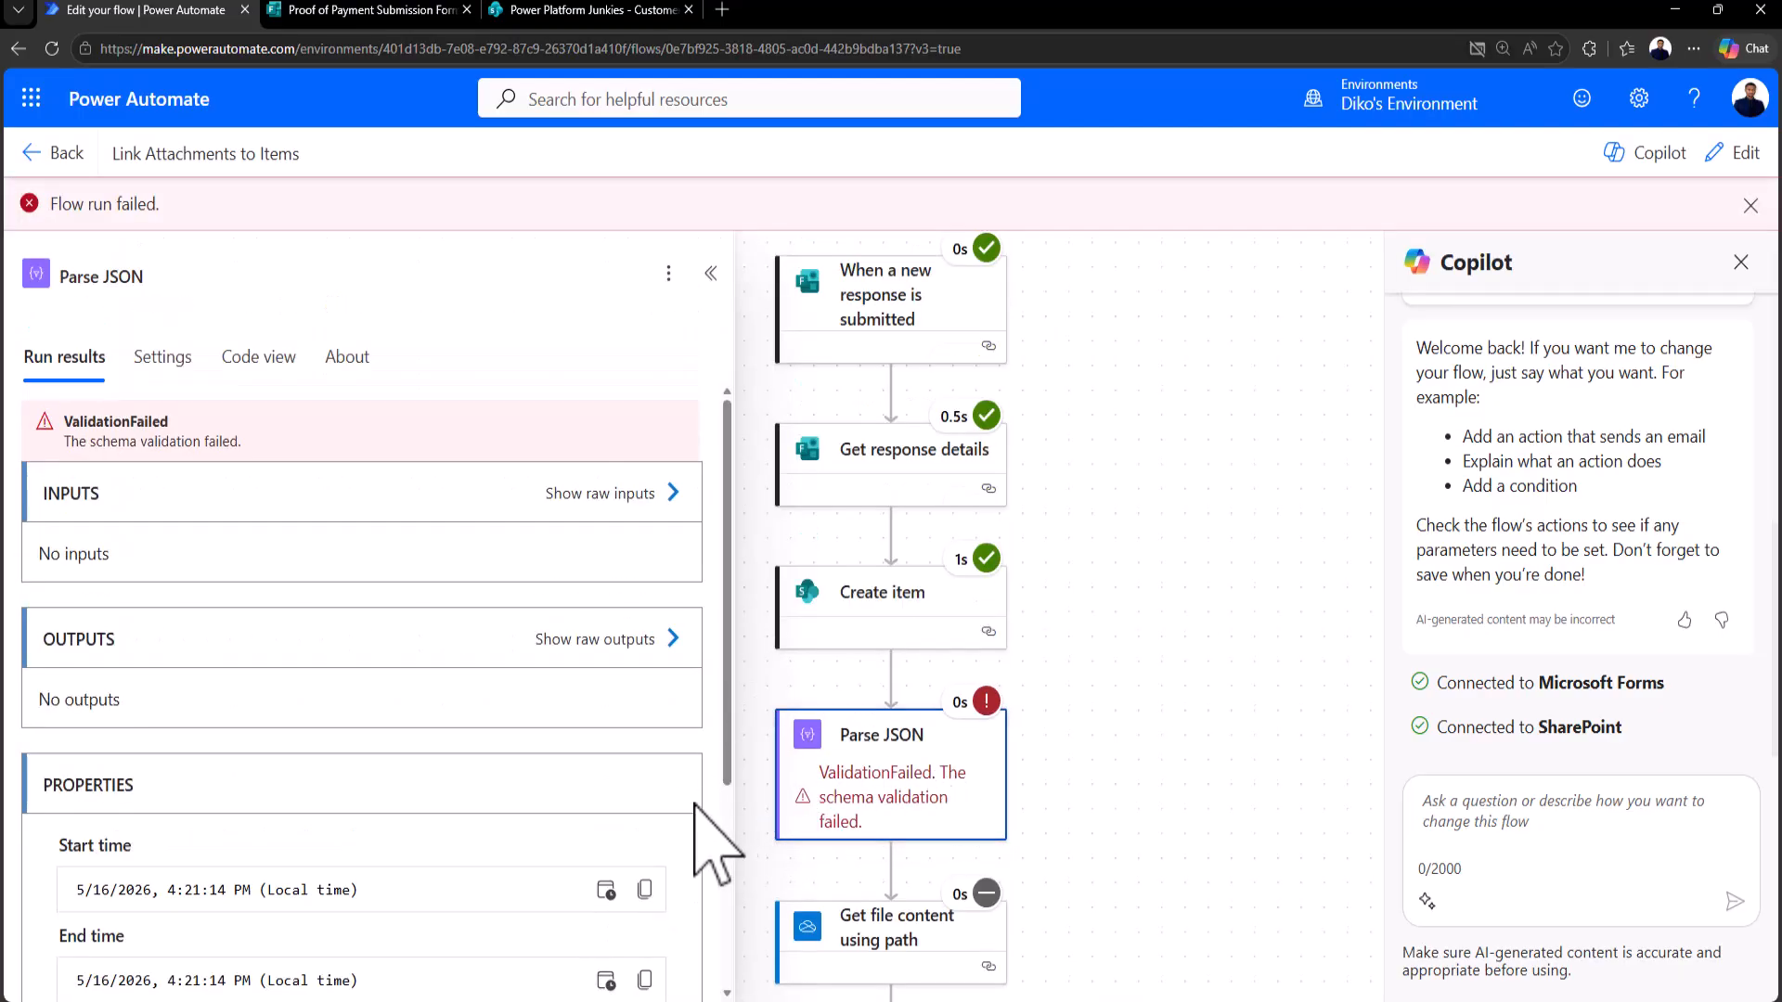
{"action": "scroll", "coordinate": [1230, 699], "scroll_direction": "down", "scroll_amount": 1}
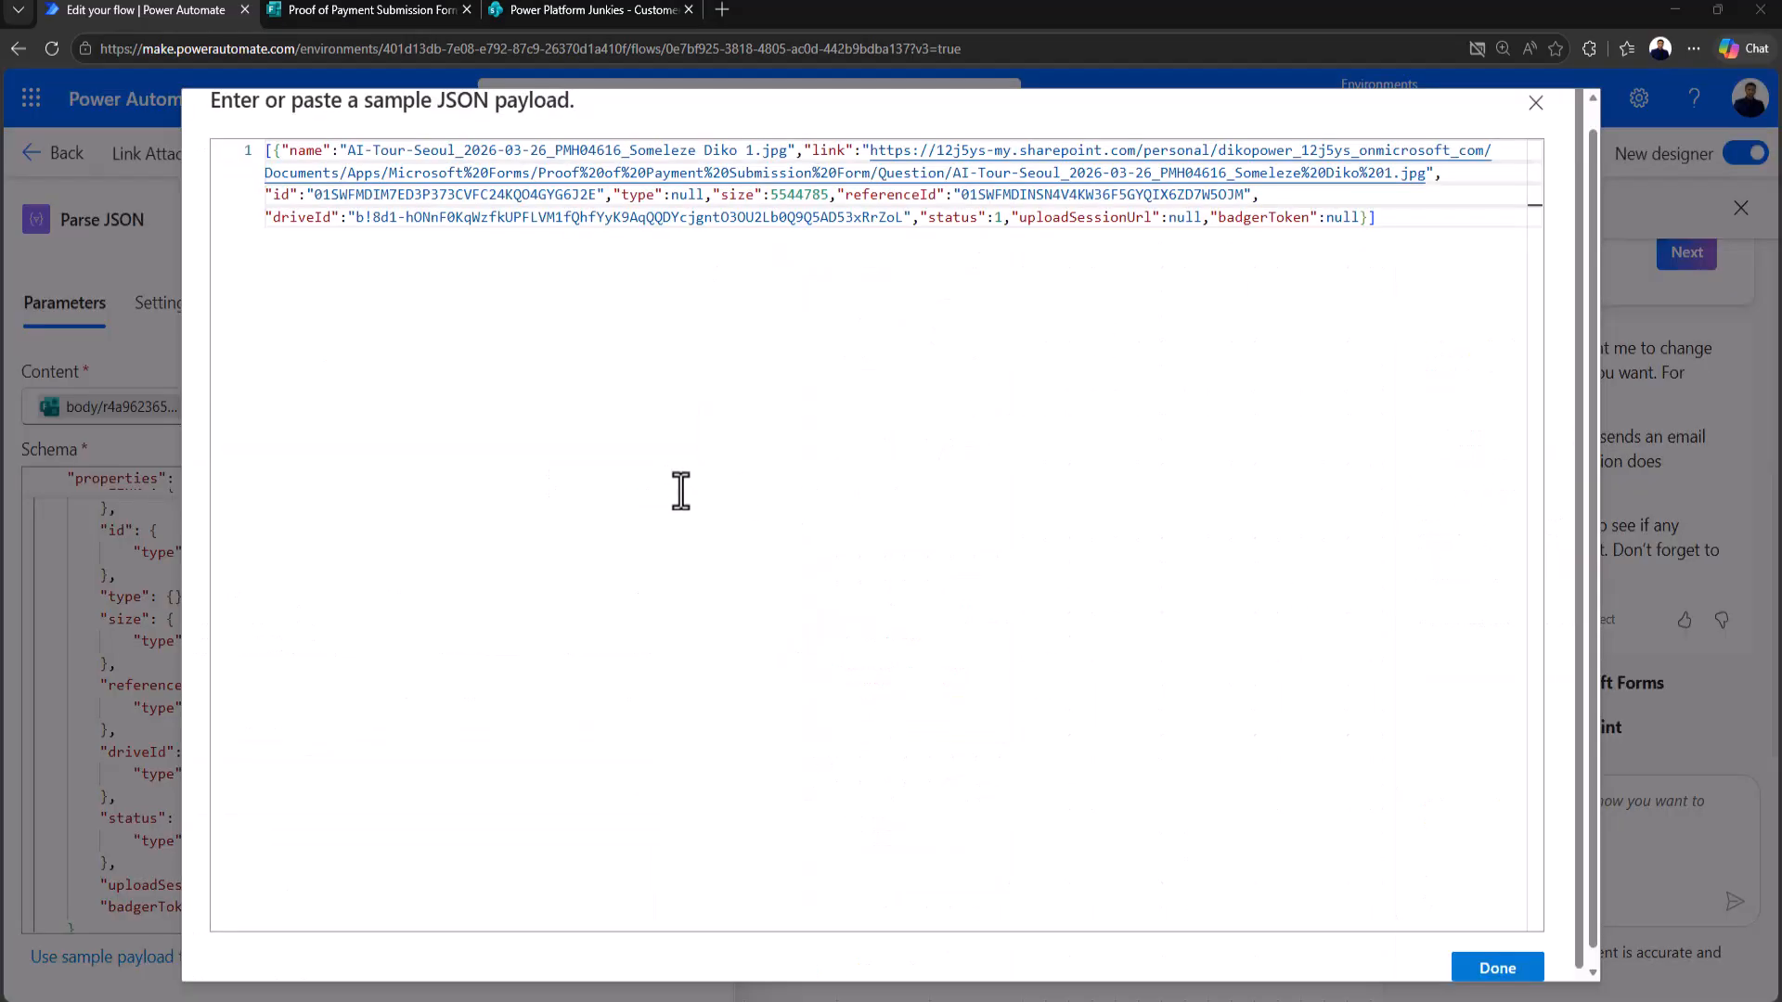
Step: Regenerate the Parse JSON schema from the sample file array with name, link, id and size
{"action": "left_click", "coordinate": [1392, 223]}
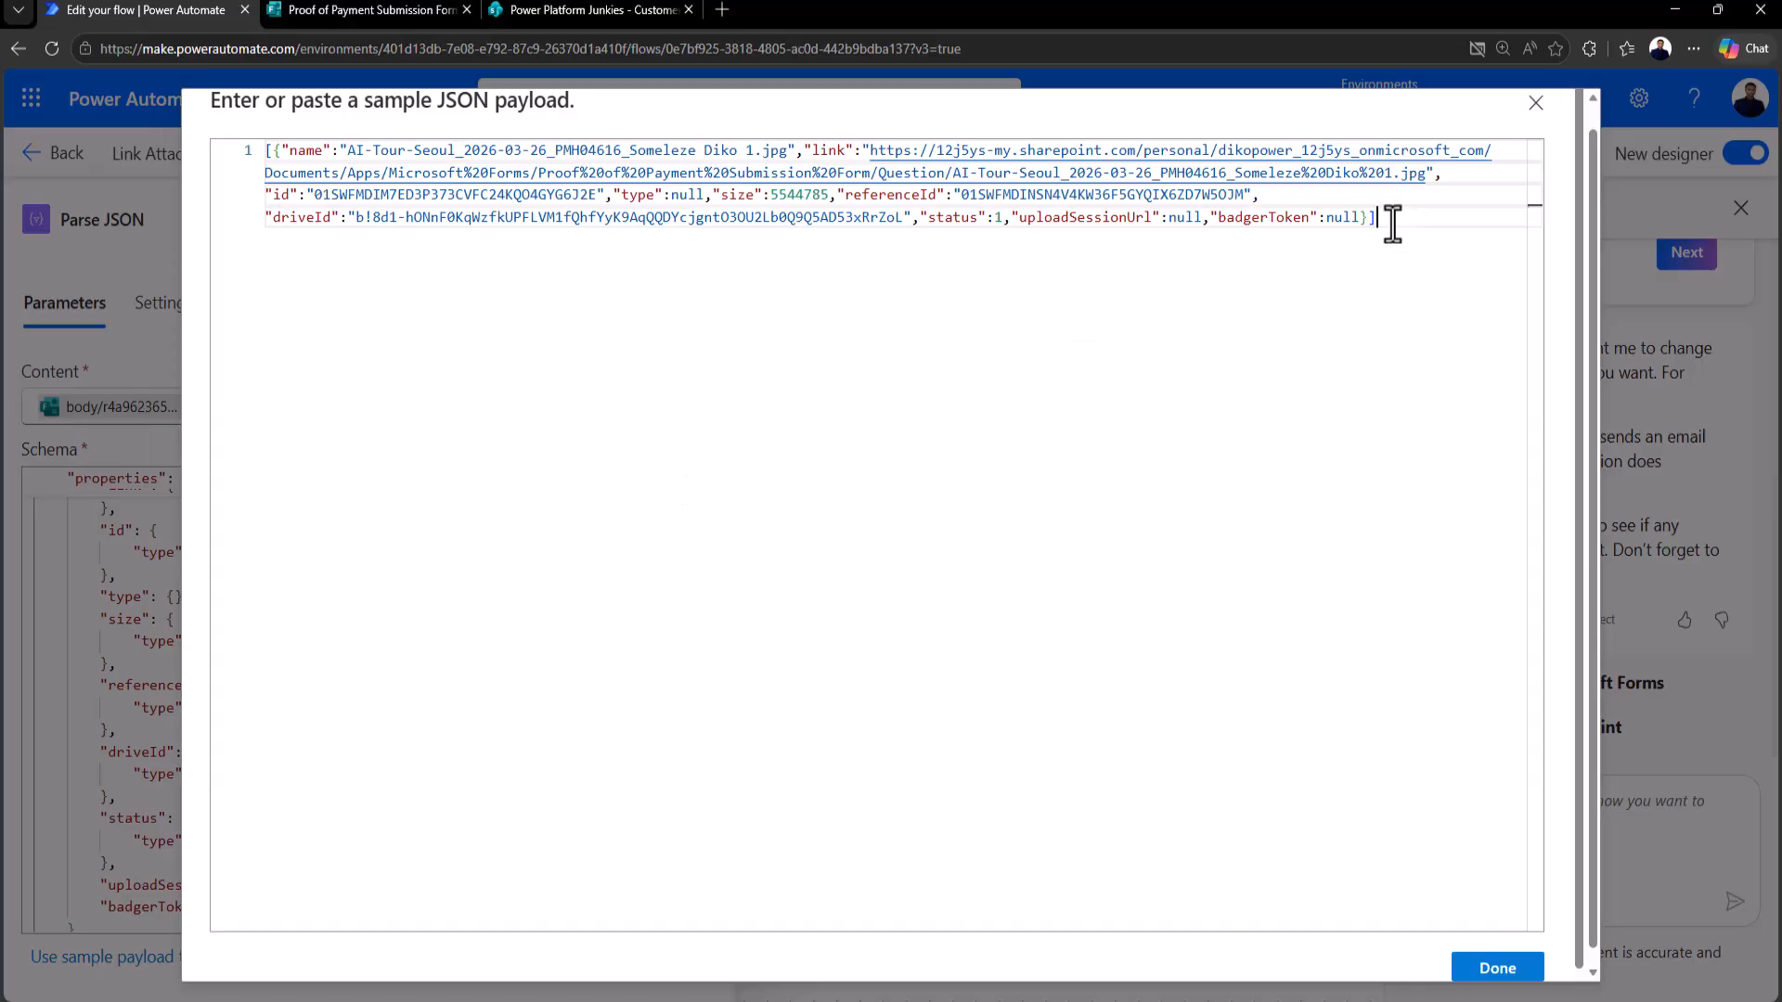
{"action": "left_click", "coordinate": [269, 153]}
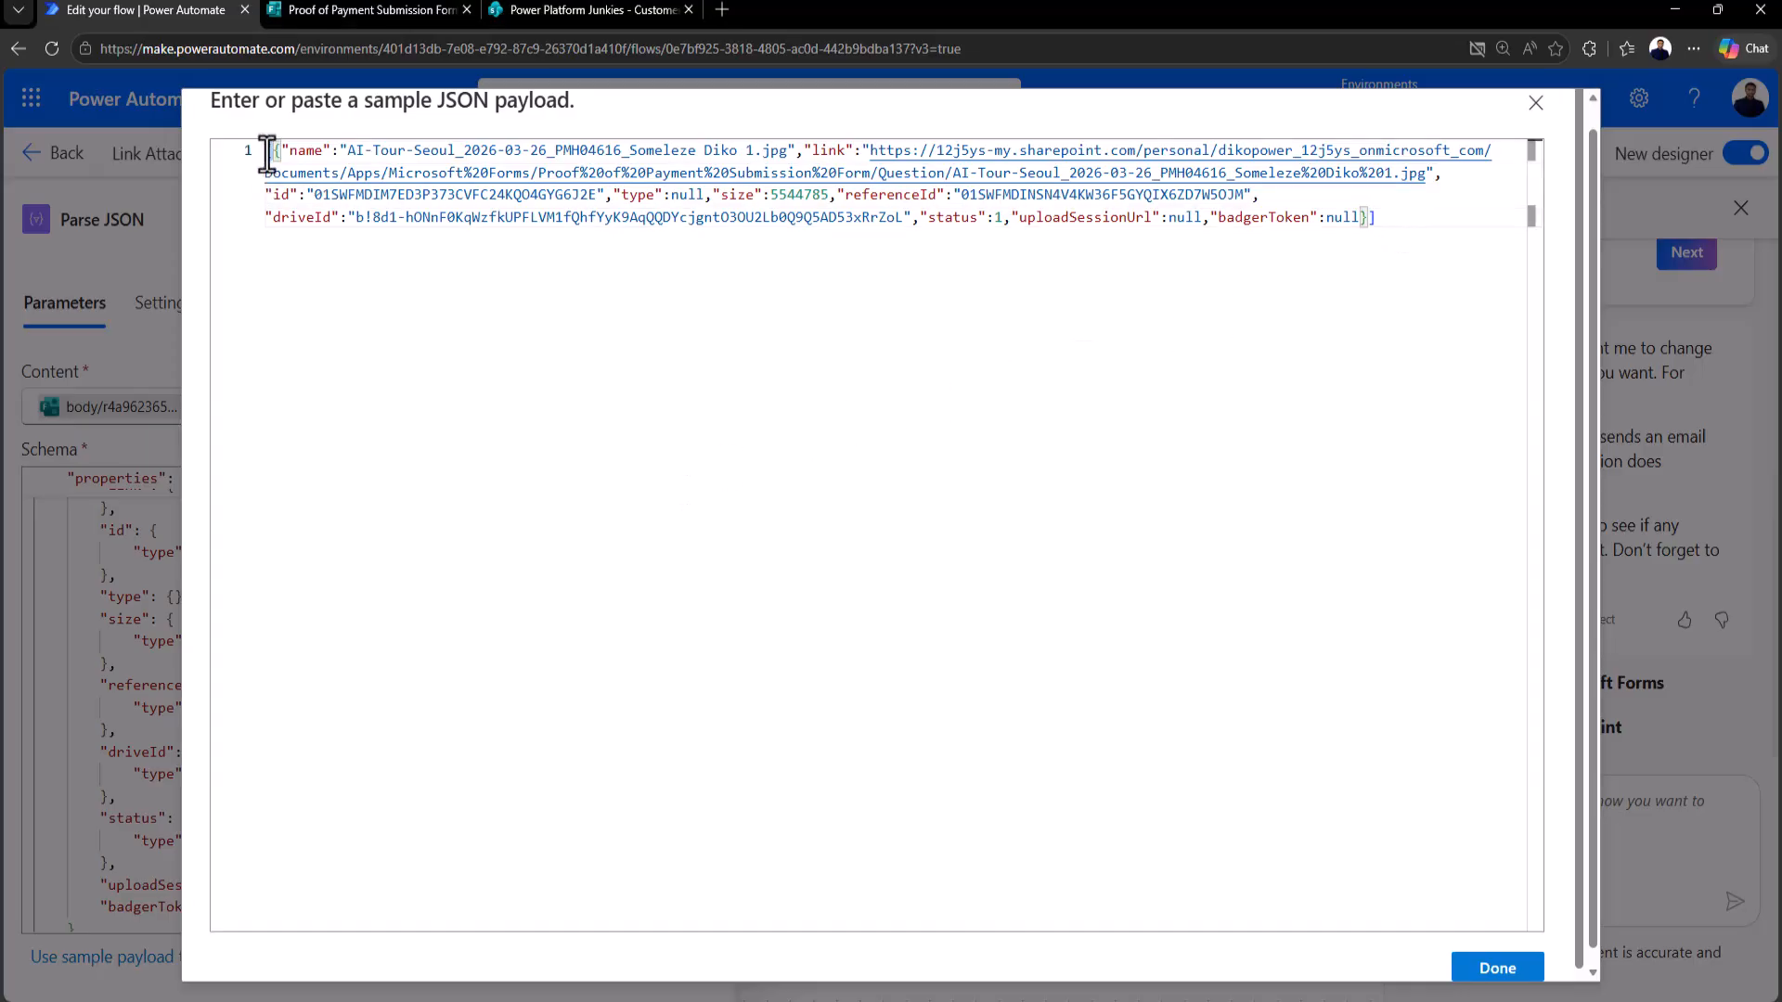
{"action": "left_click", "coordinate": [1371, 219]}
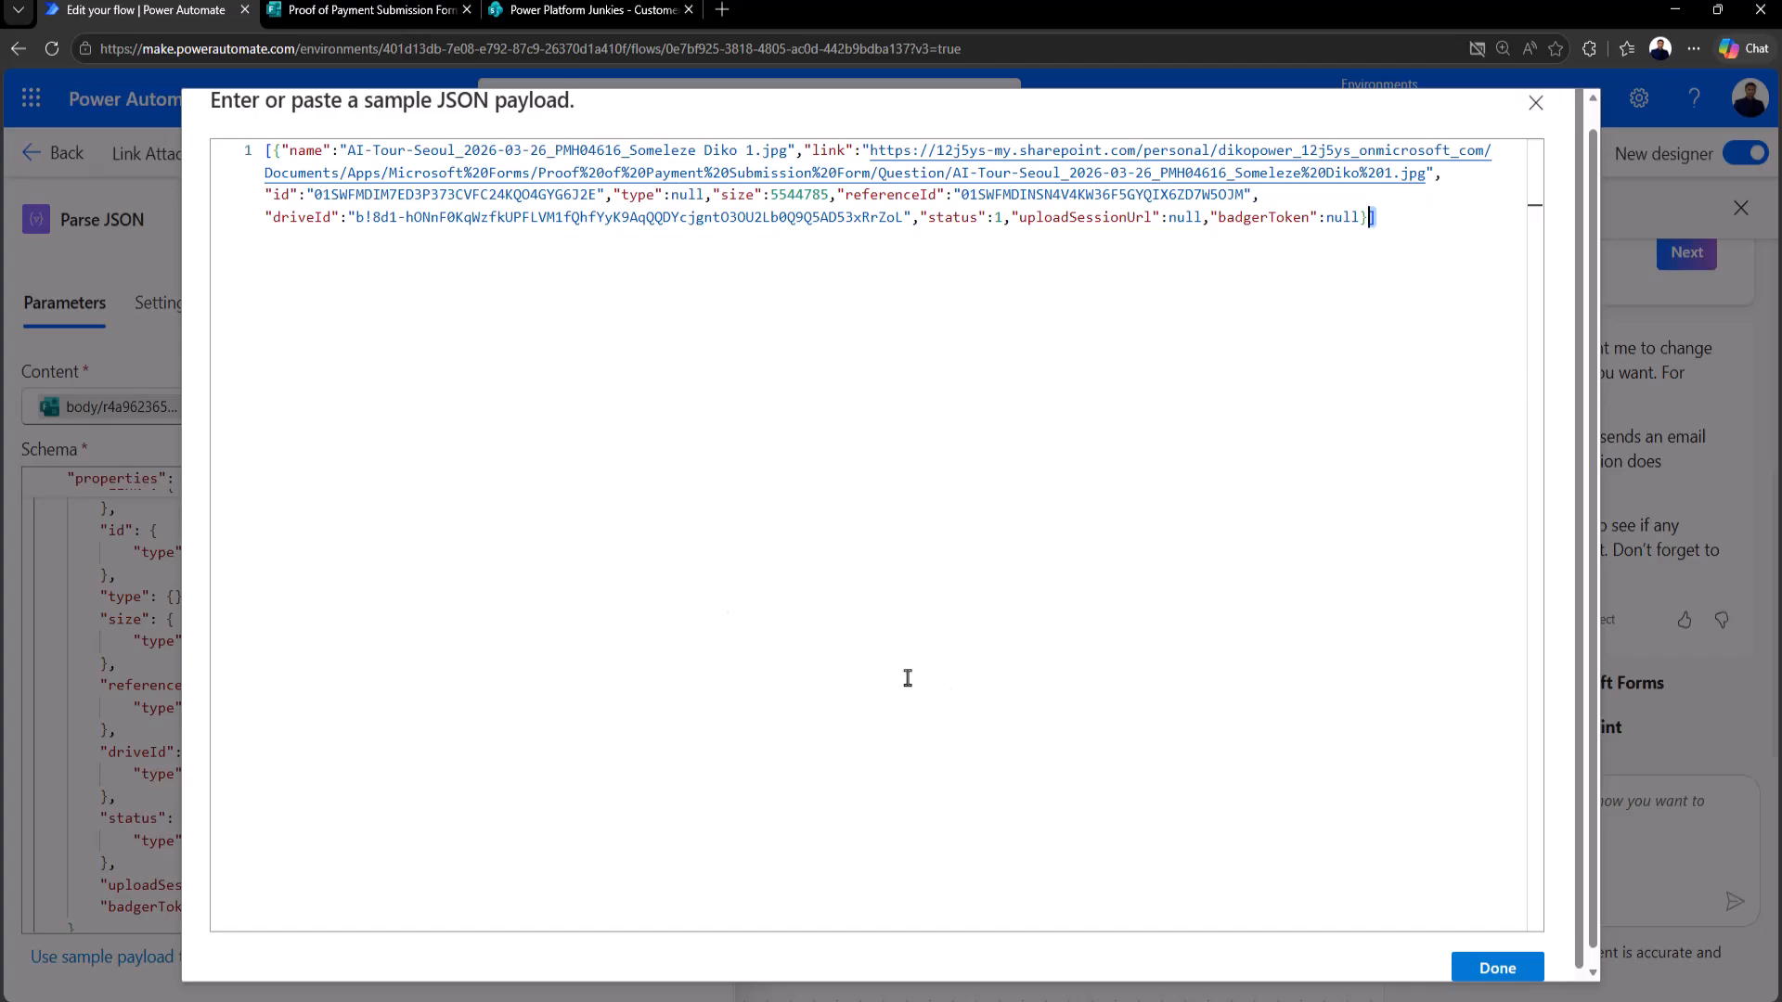
{"action": "left_click", "coordinate": [1496, 968]}
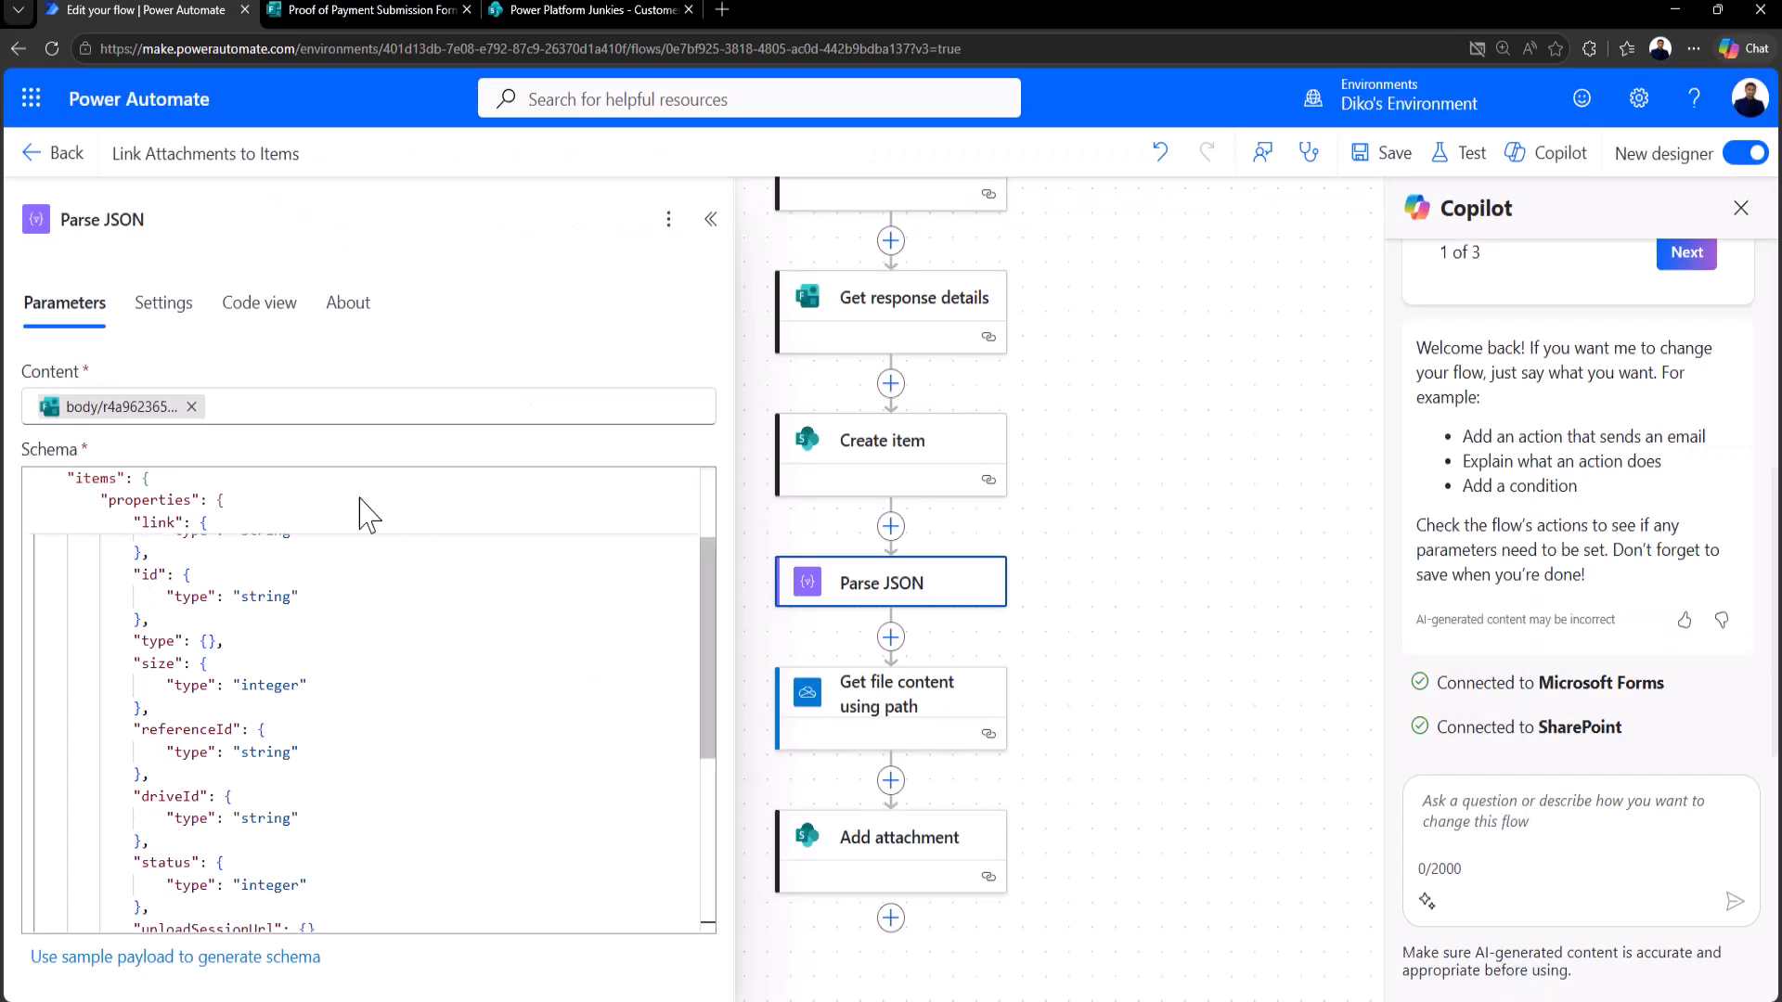
Step: Save the flow and start a manual test that waits for a new form response
{"action": "left_click", "coordinate": [1462, 154]}
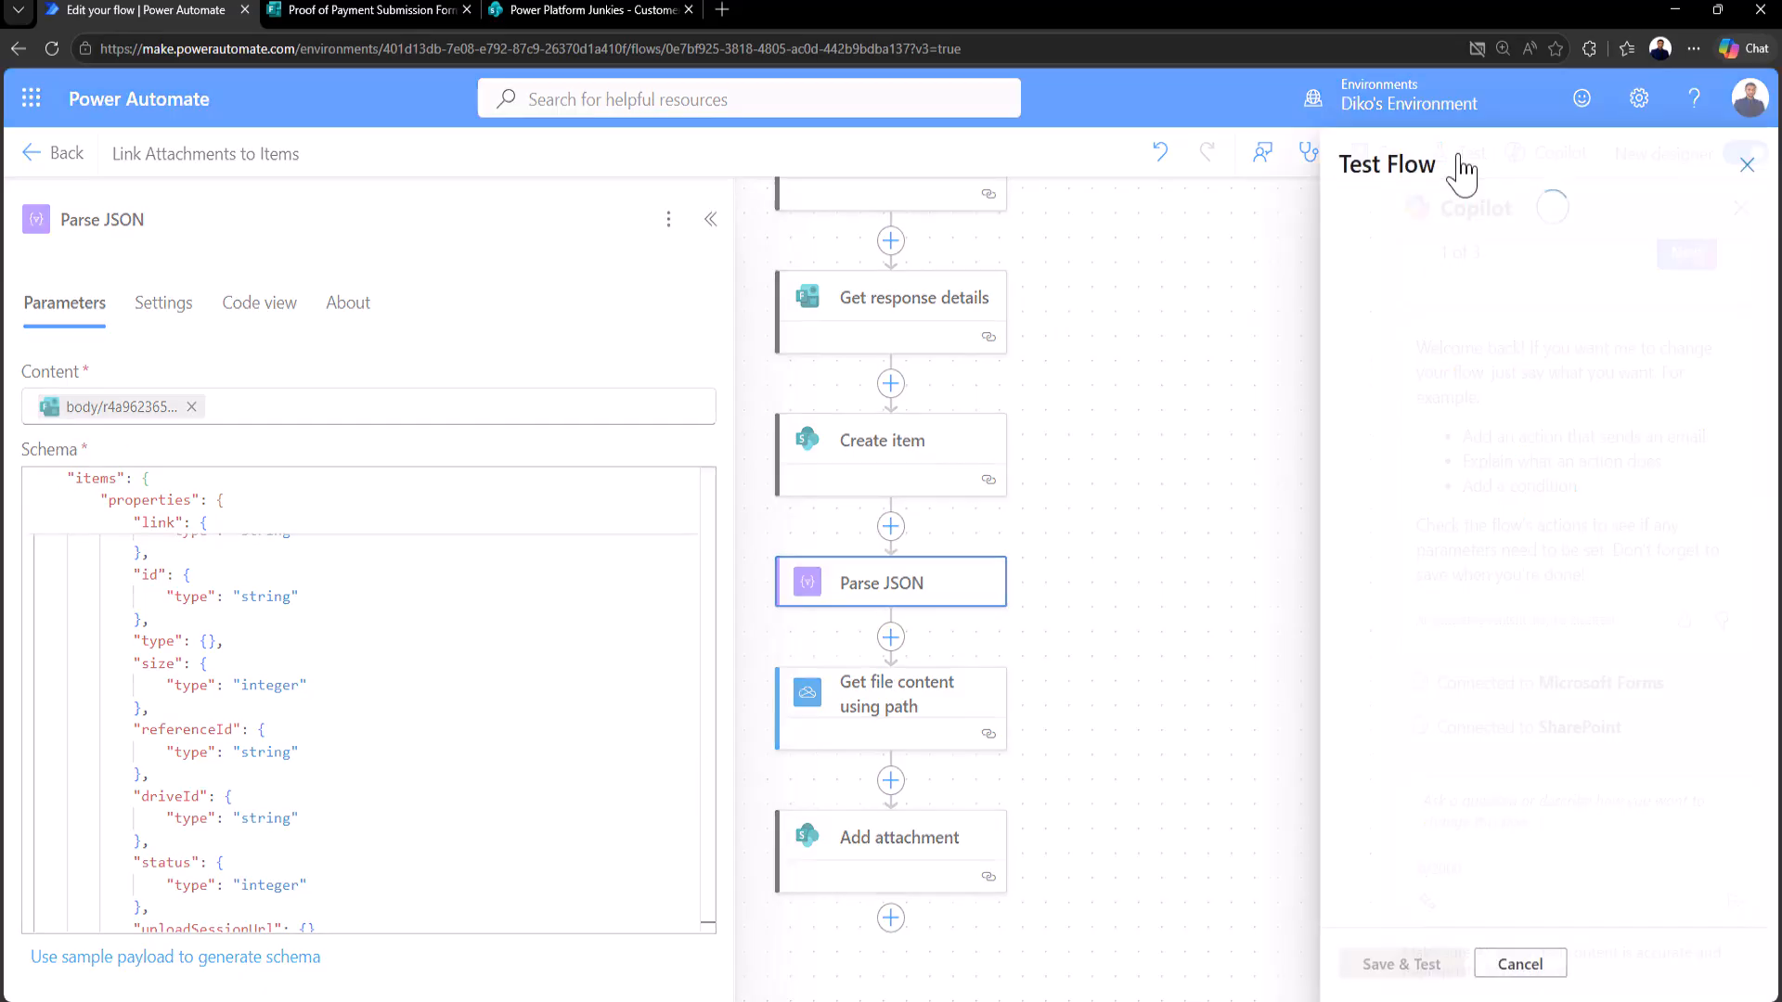
{"action": "left_click", "coordinate": [1350, 287]}
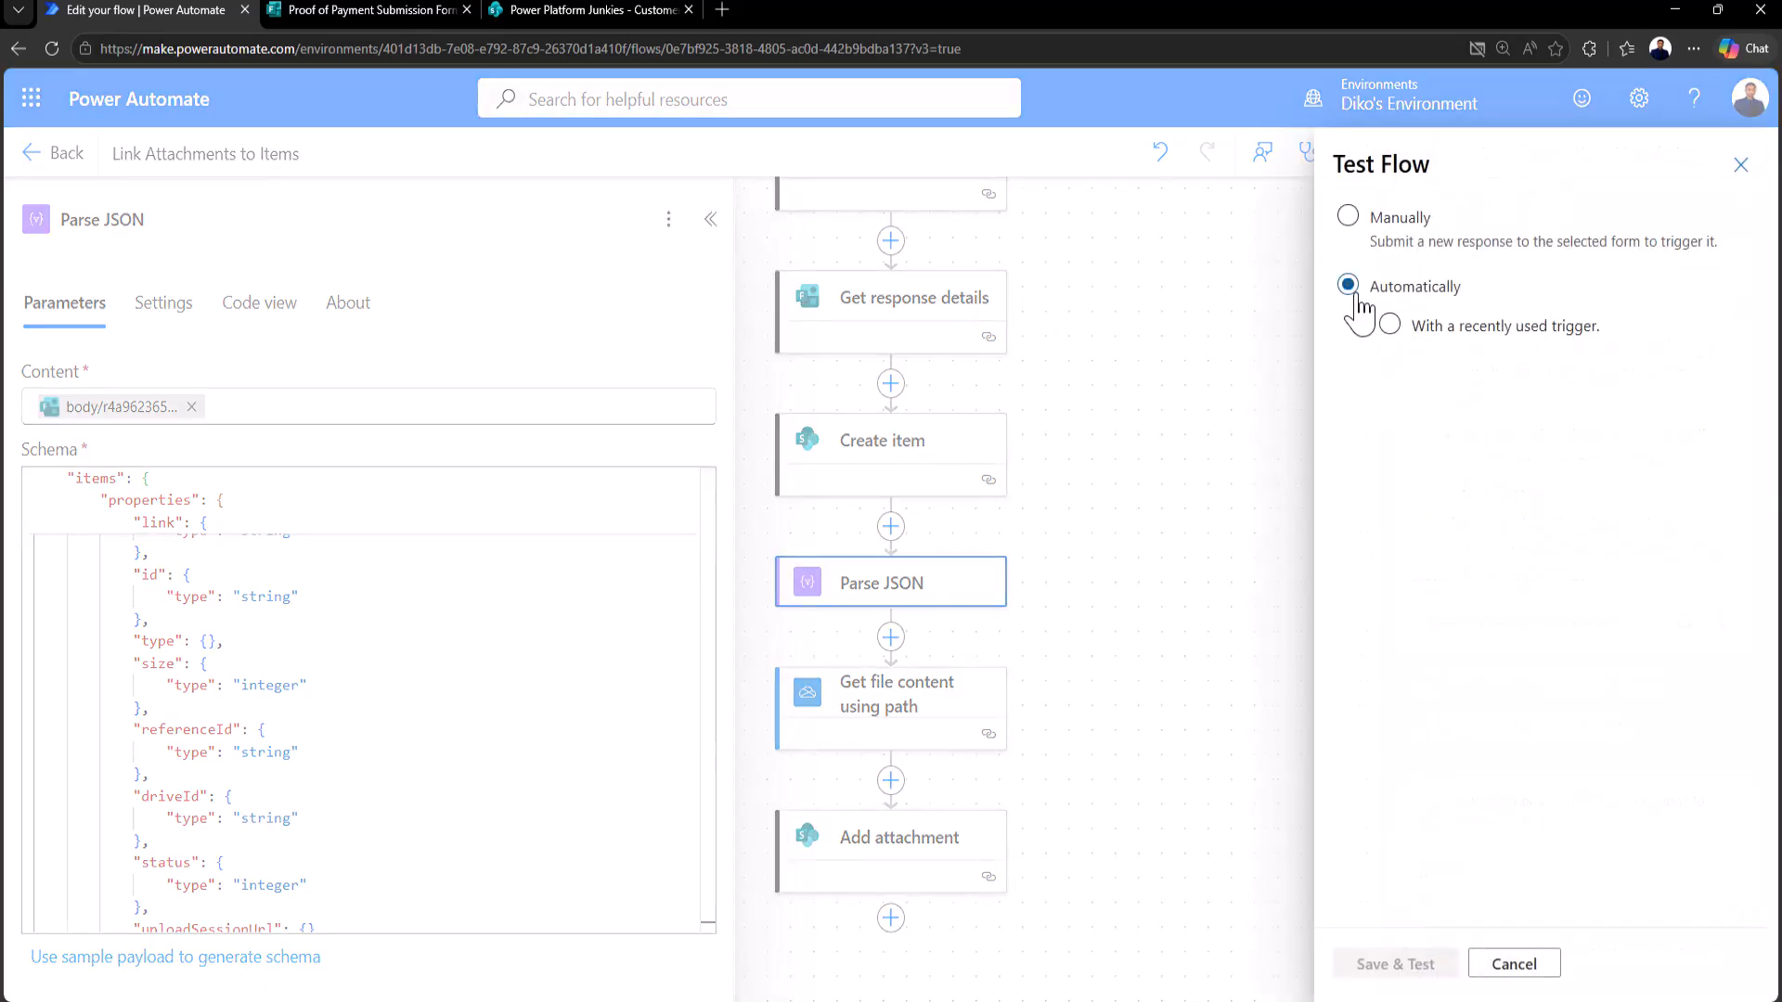
{"action": "left_click", "coordinate": [1392, 325]}
{"action": "left_click", "coordinate": [1362, 373]}
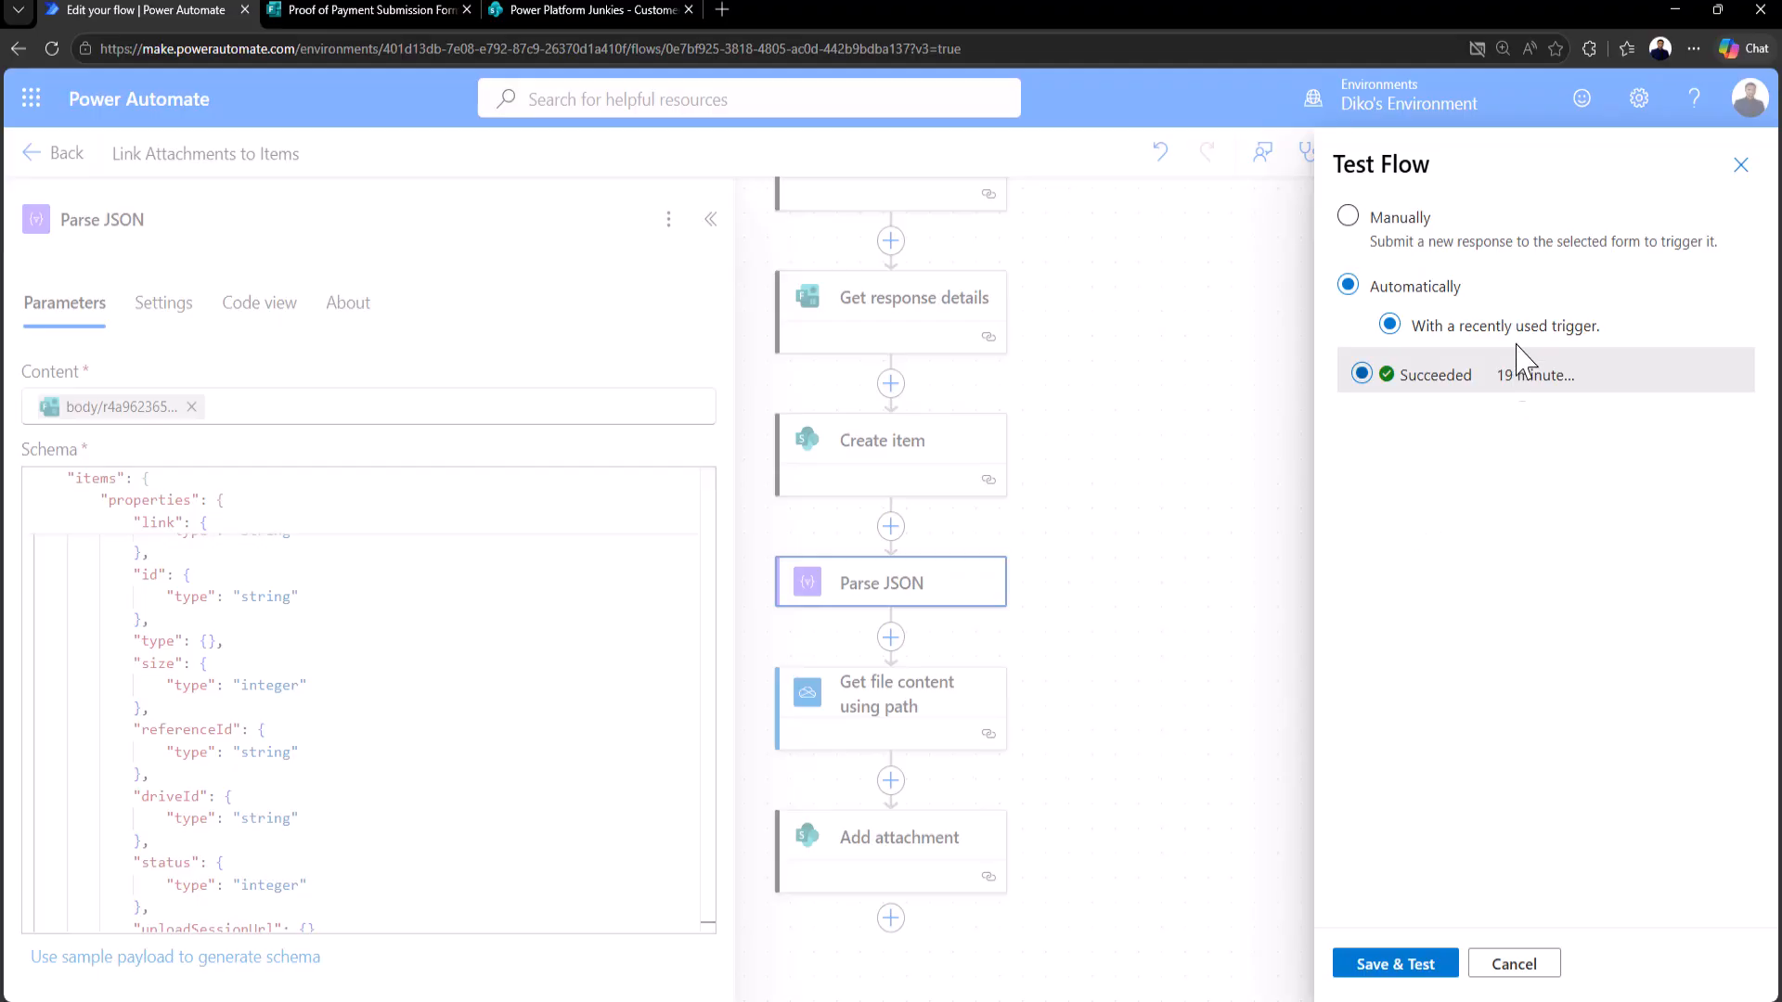
{"action": "left_click", "coordinate": [1354, 222]}
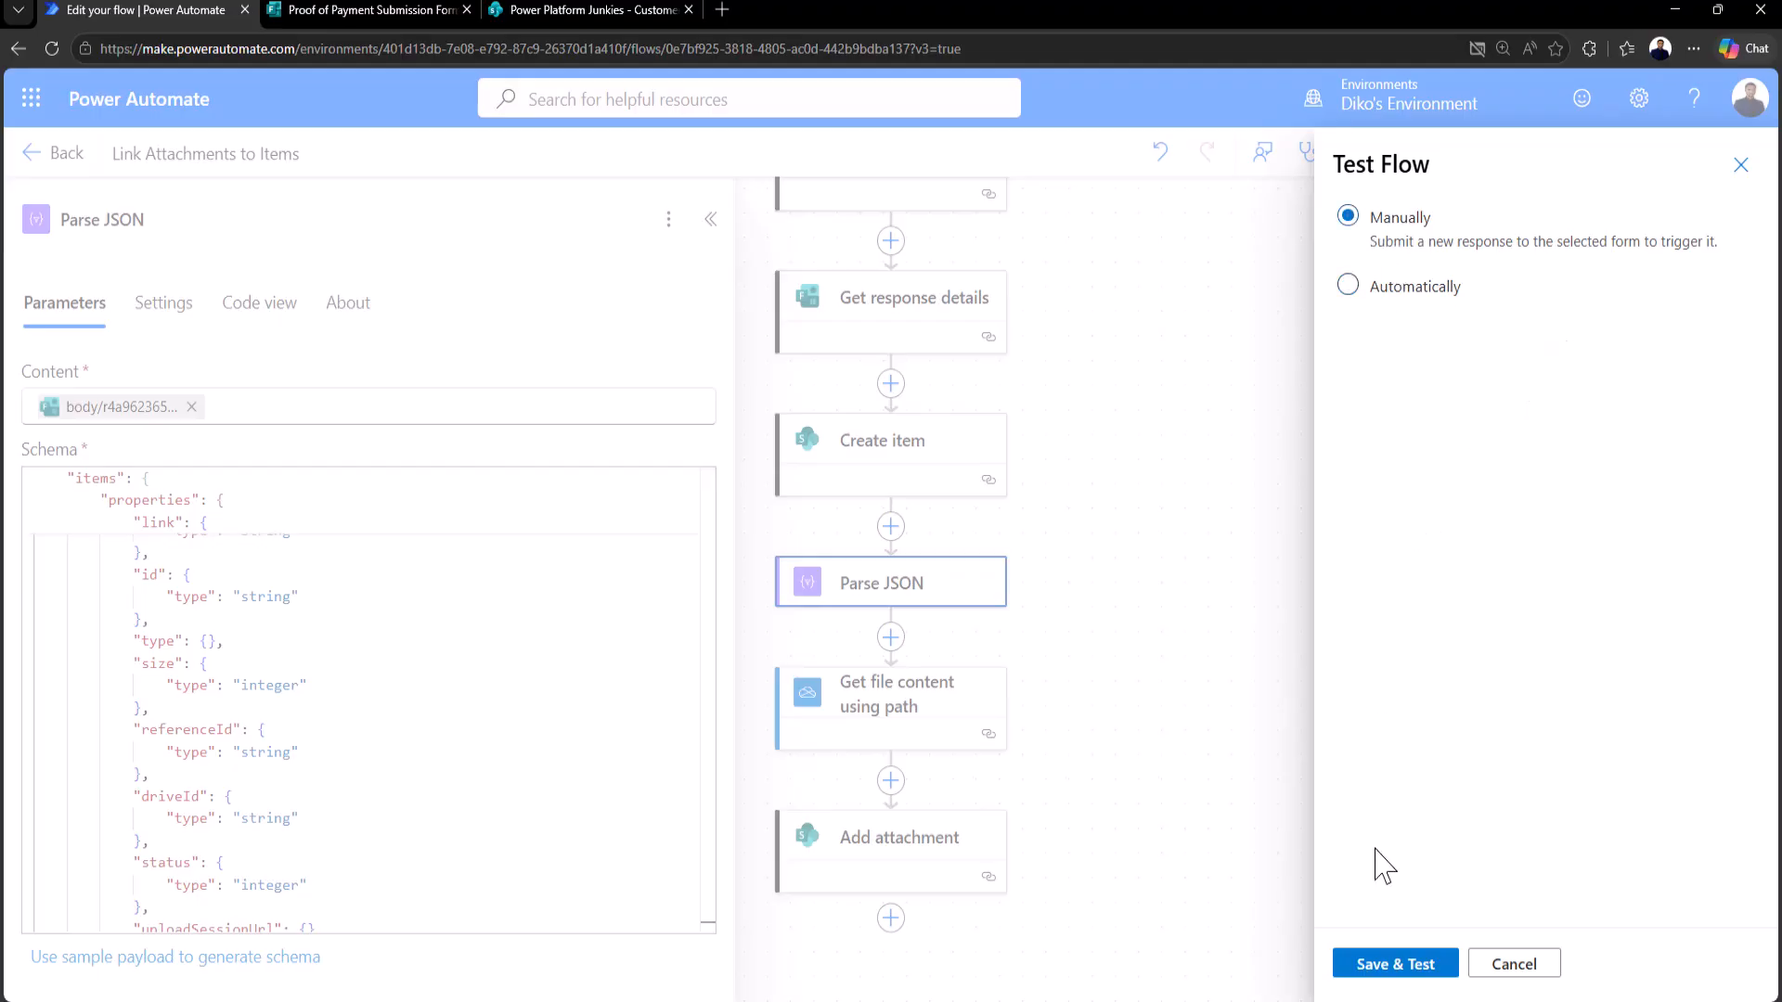
{"action": "left_click", "coordinate": [1386, 970]}
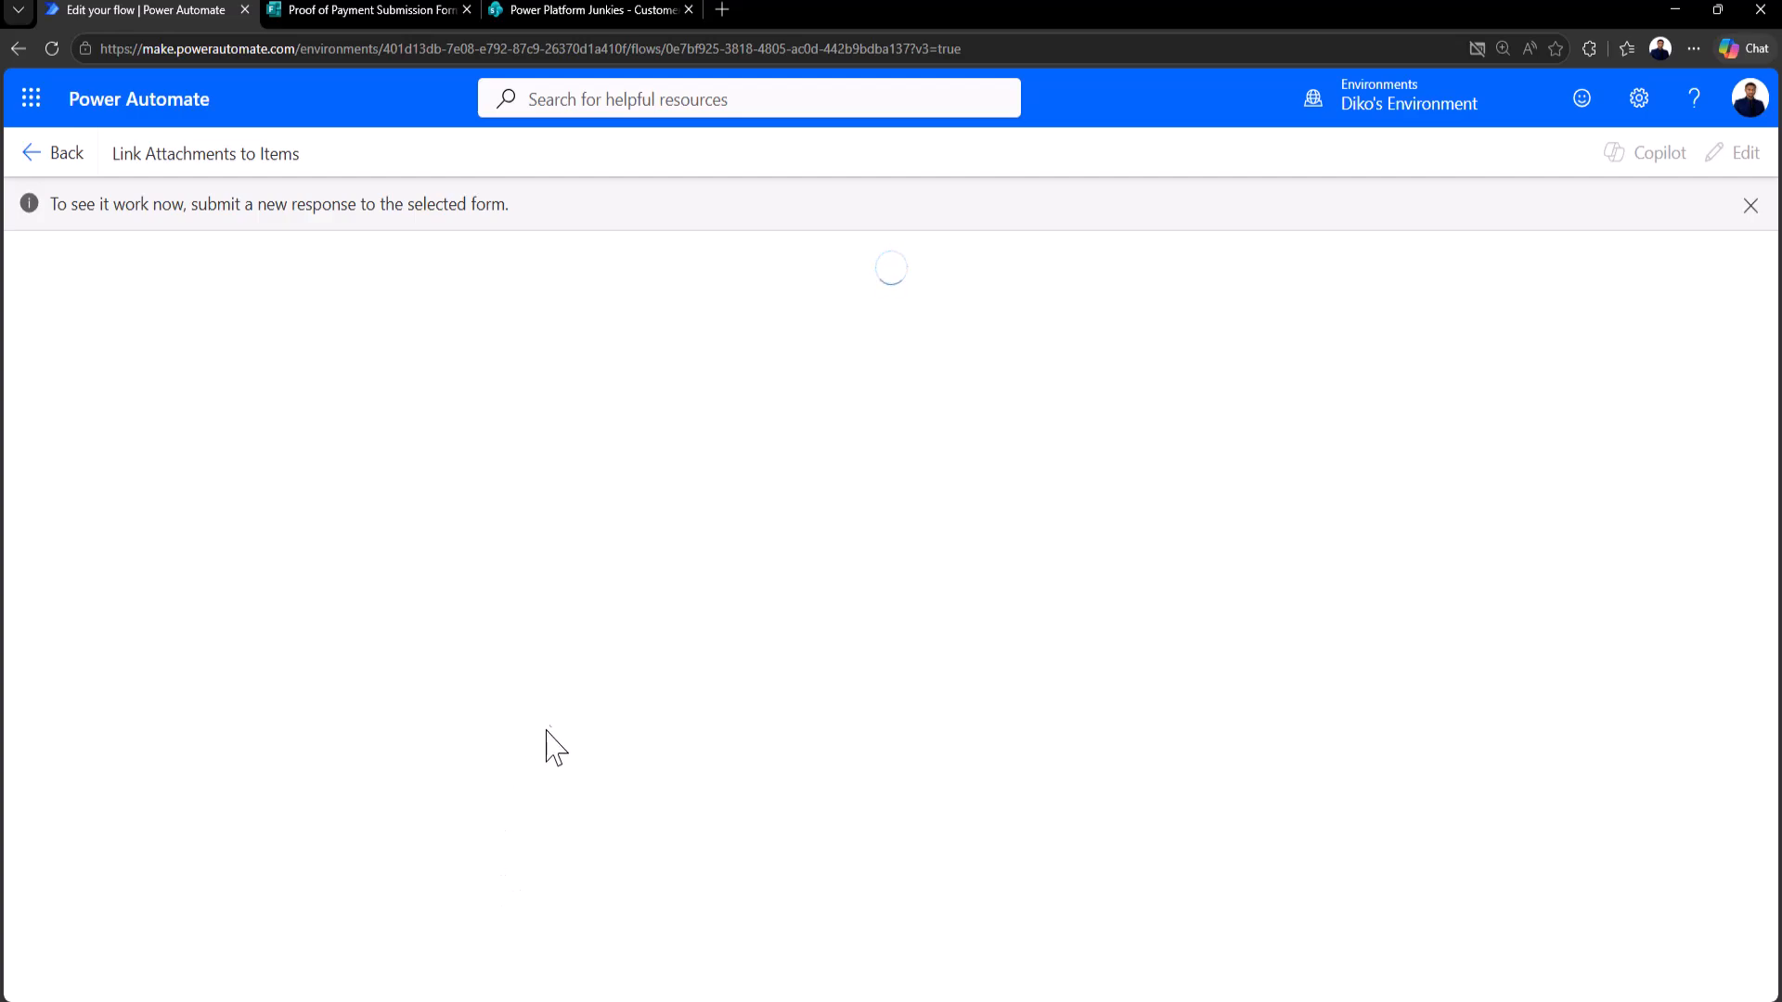
Step: Submit another Proof of Payment response with the full name and email filled in, then return to the flow
{"action": "left_click", "coordinate": [323, 13]}
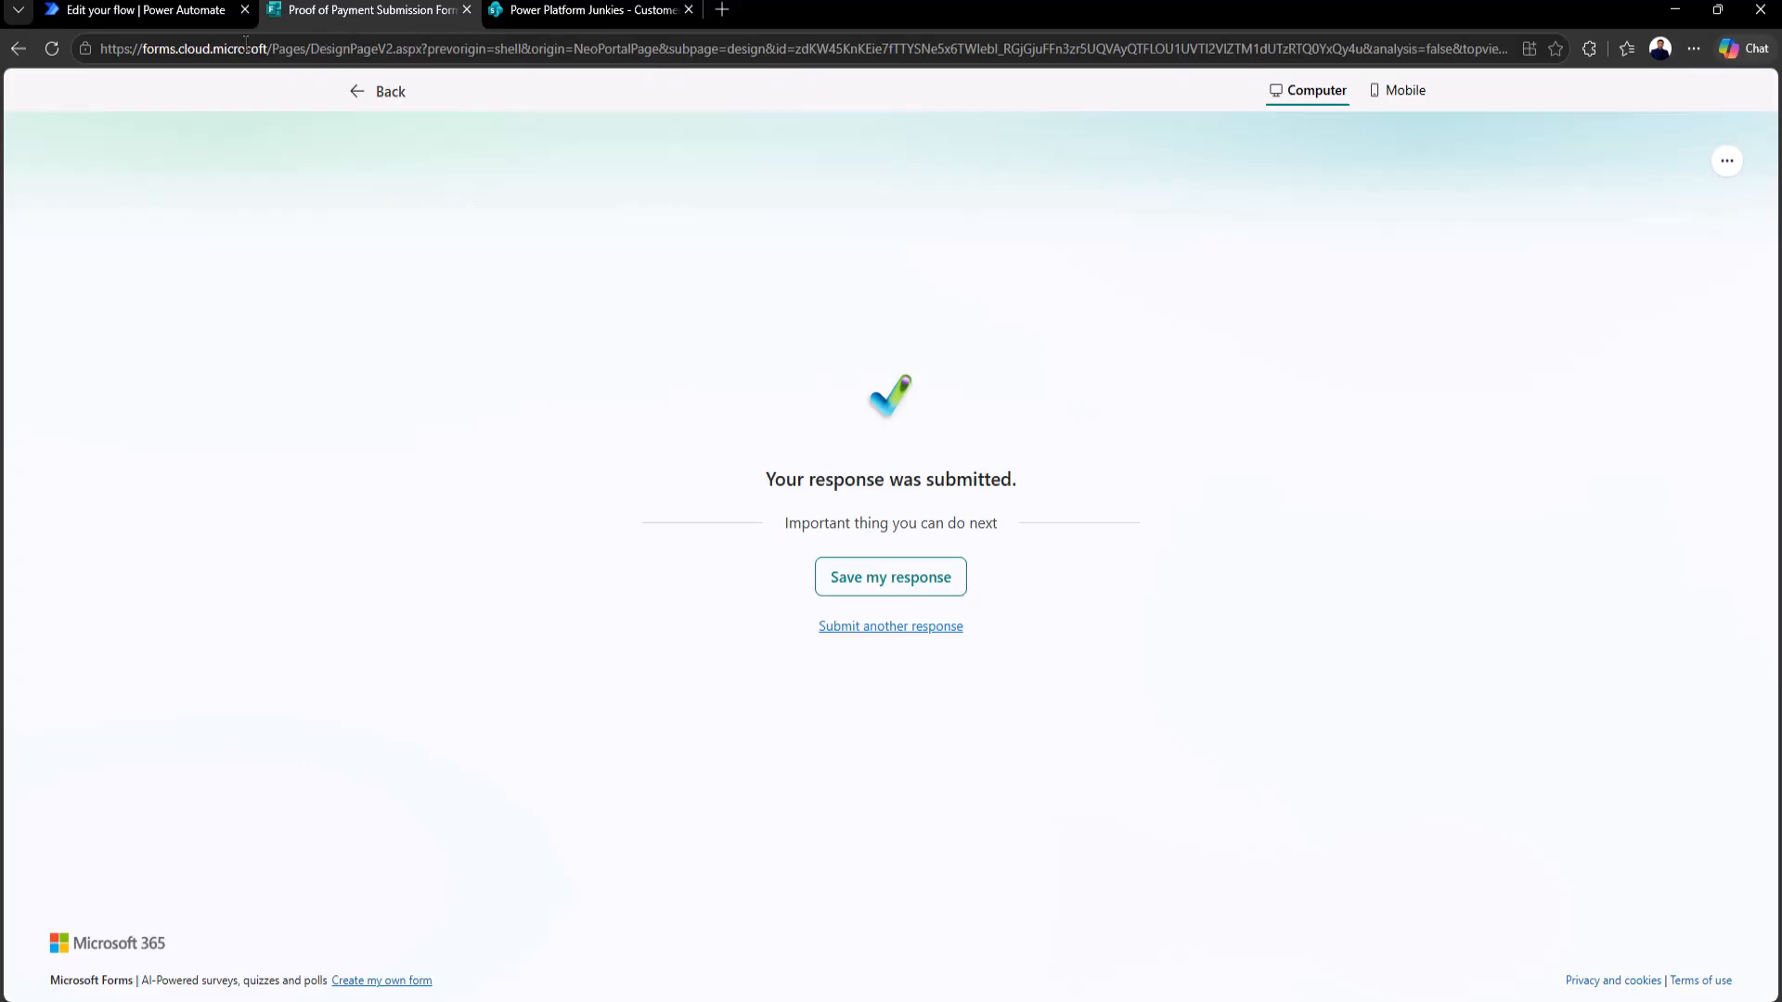
{"action": "left_click", "coordinate": [839, 625]}
{"action": "left_click", "coordinate": [551, 384]}
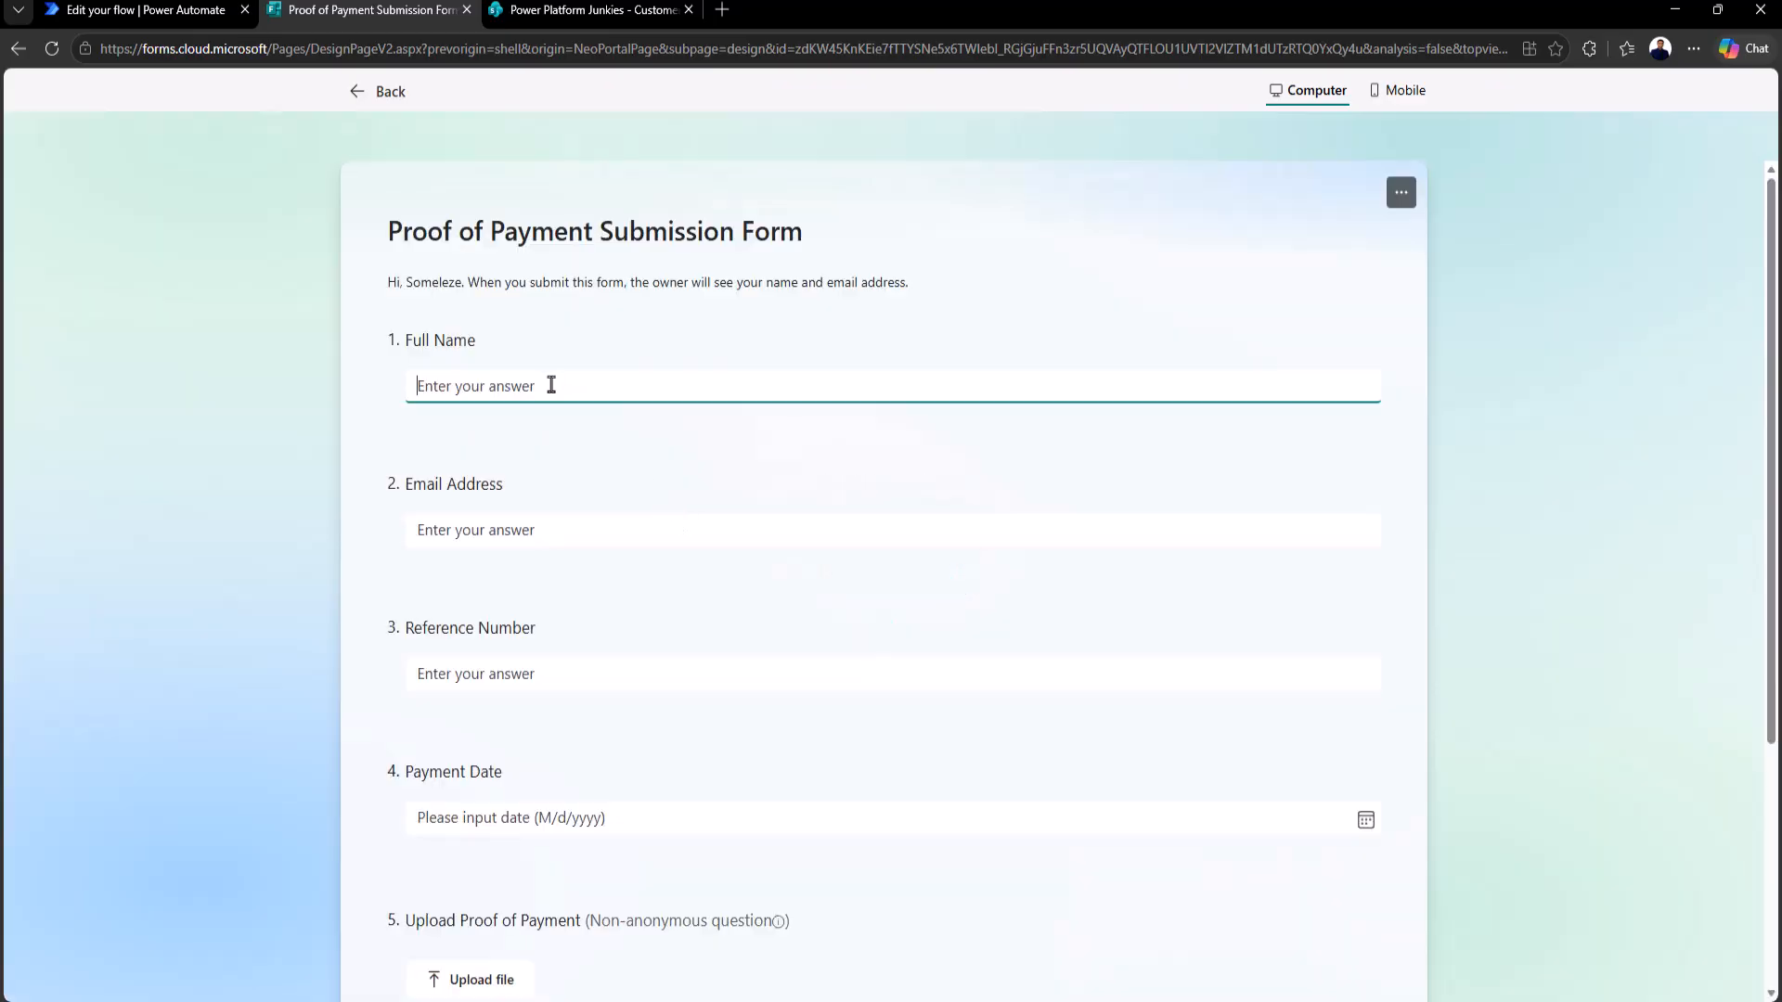
{"action": "type", "text": "Someleze"}
{"action": "key", "text": "Tab"}
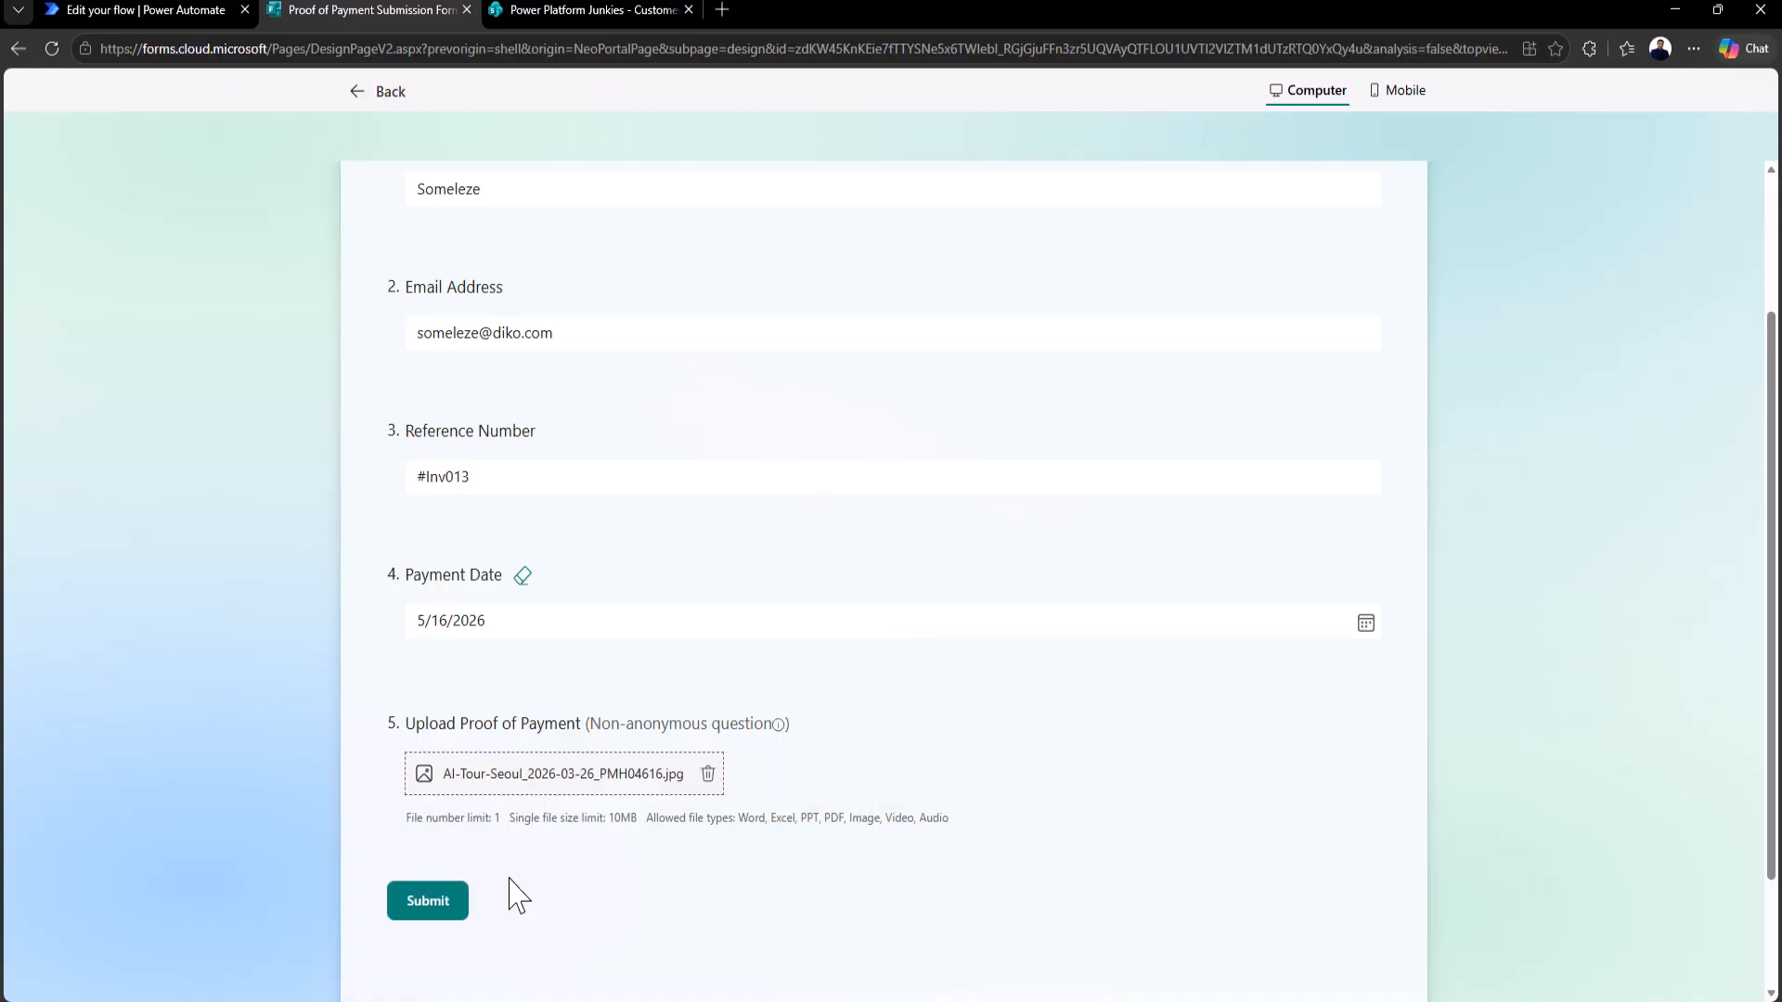
{"action": "left_click", "coordinate": [405, 912]}
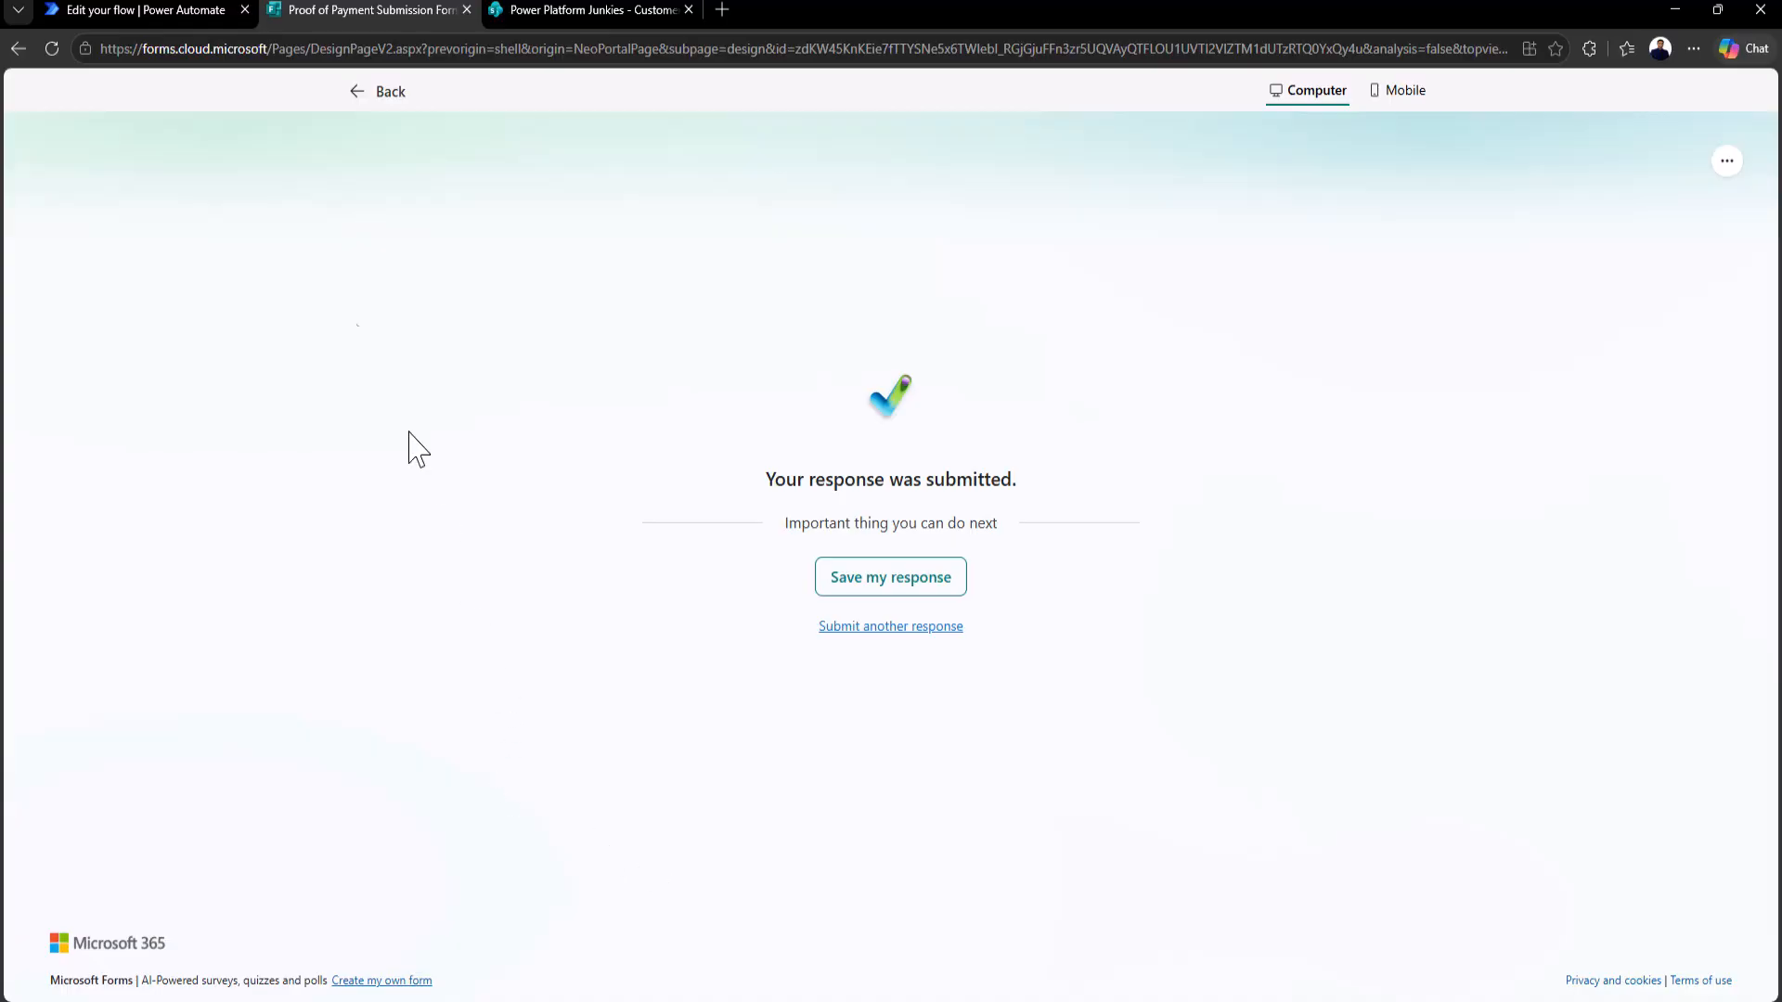
{"action": "left_click", "coordinate": [156, 13]}
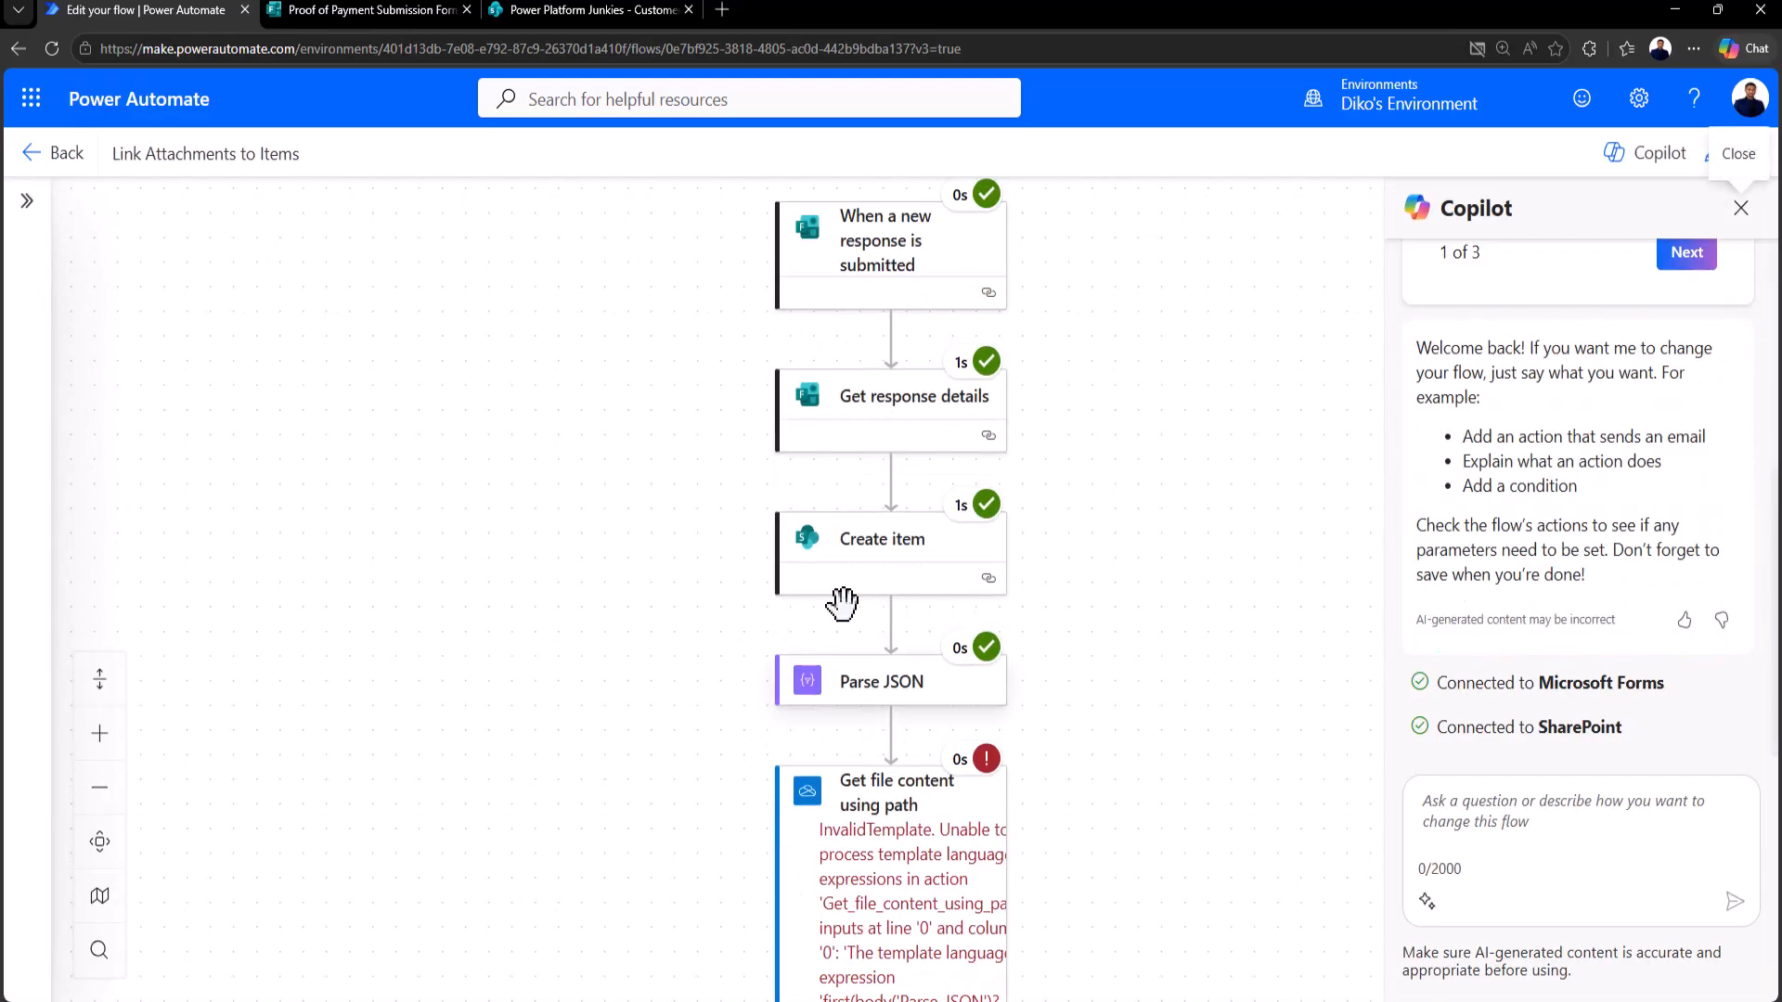
Step: Review the failed run and open File Path's first(body('Parse_JSON'))?['name'] expression for editing
{"action": "left_click_drag", "start_coordinate": [529, 747], "coordinate": [393, 366]}
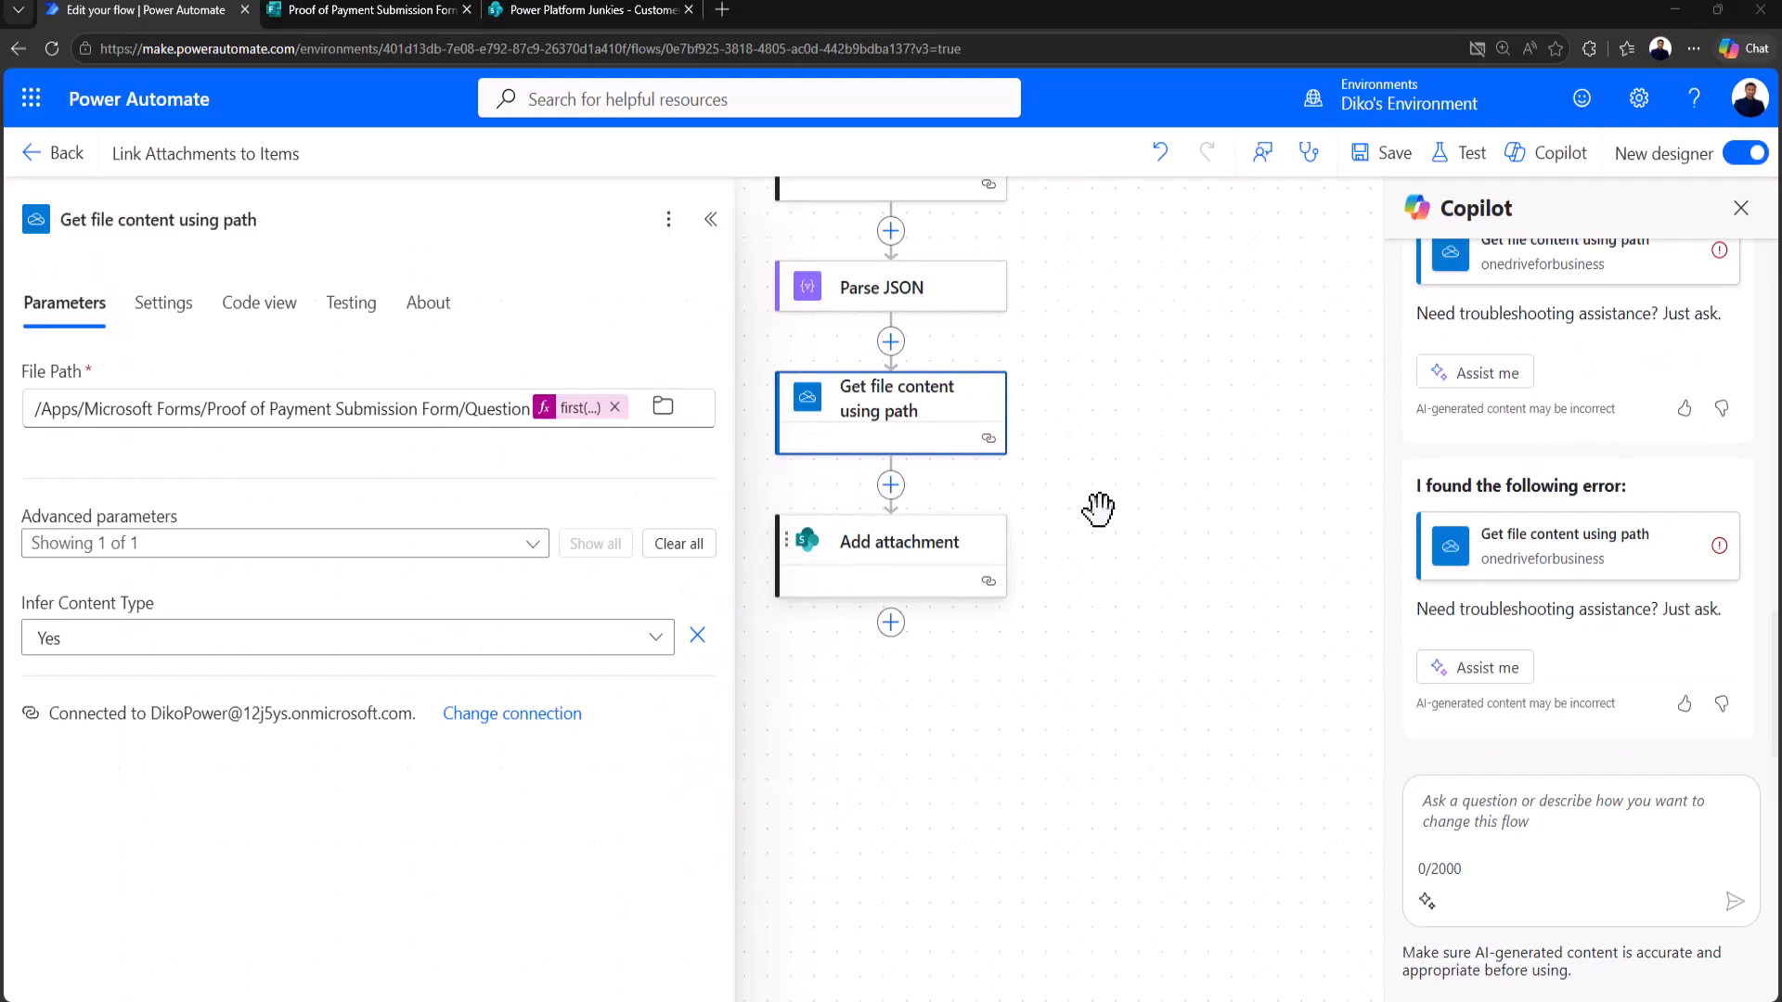
{"action": "left_click_drag", "start_coordinate": [1117, 404], "coordinate": [1150, 690]}
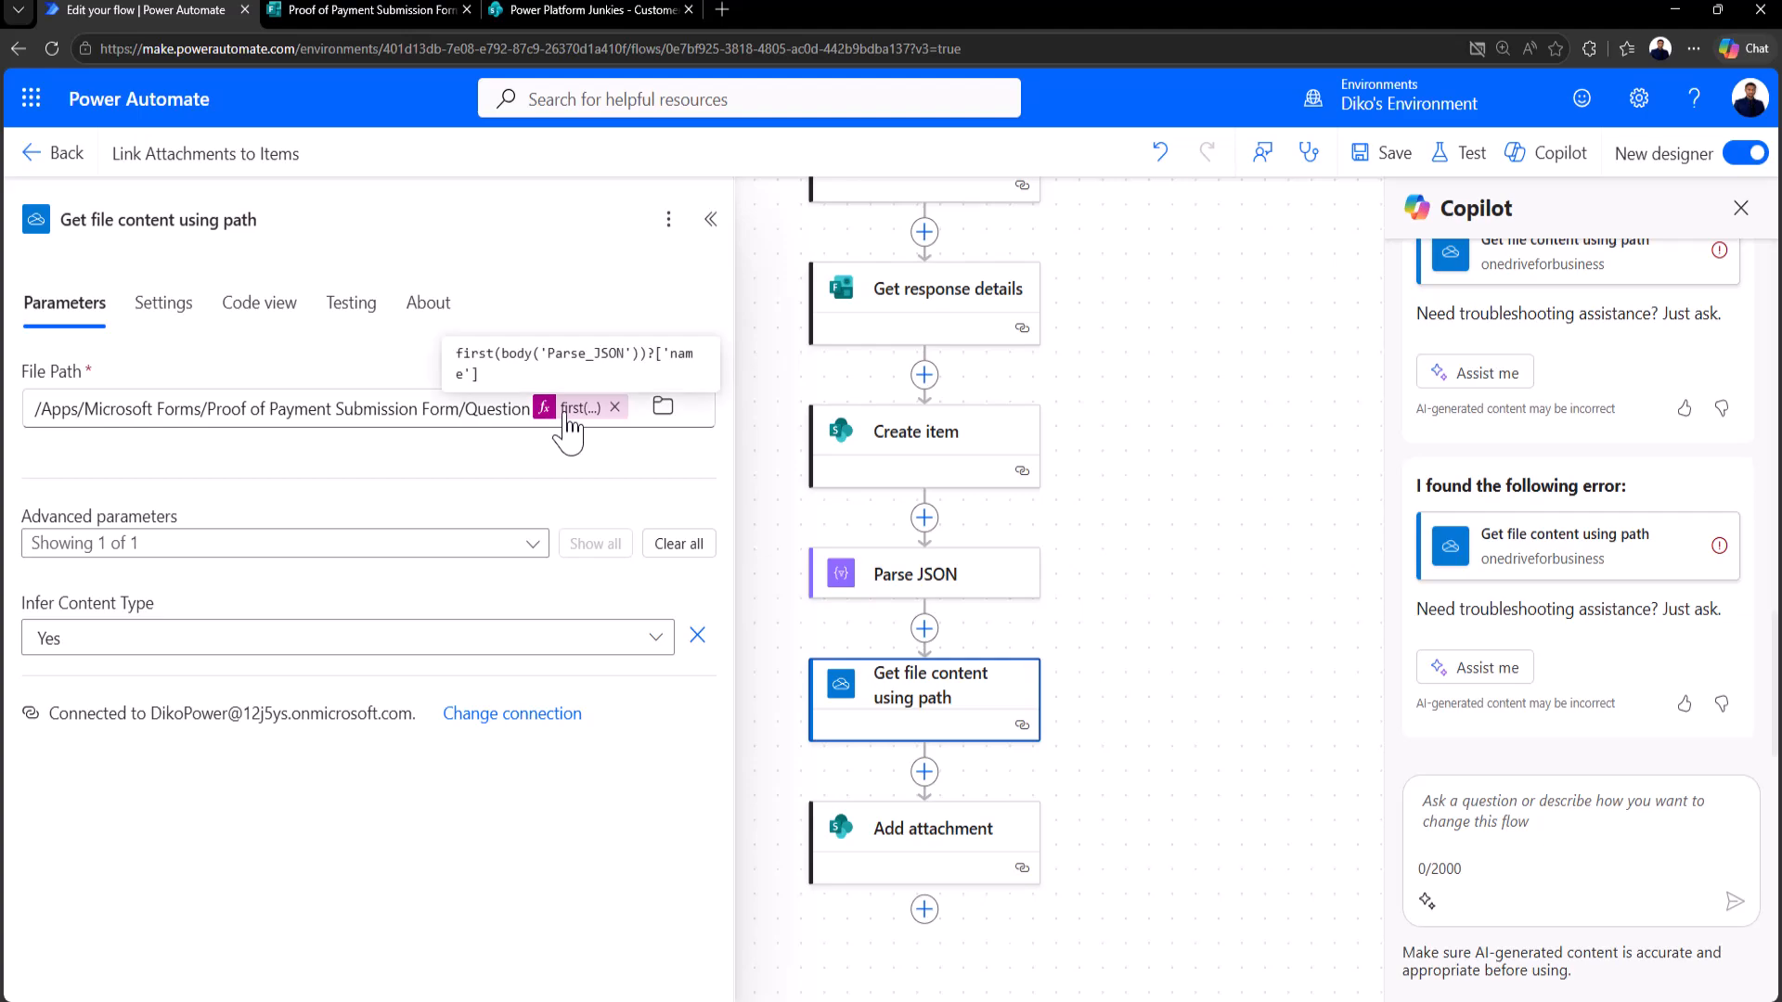
{"action": "left_click", "coordinate": [575, 408]}
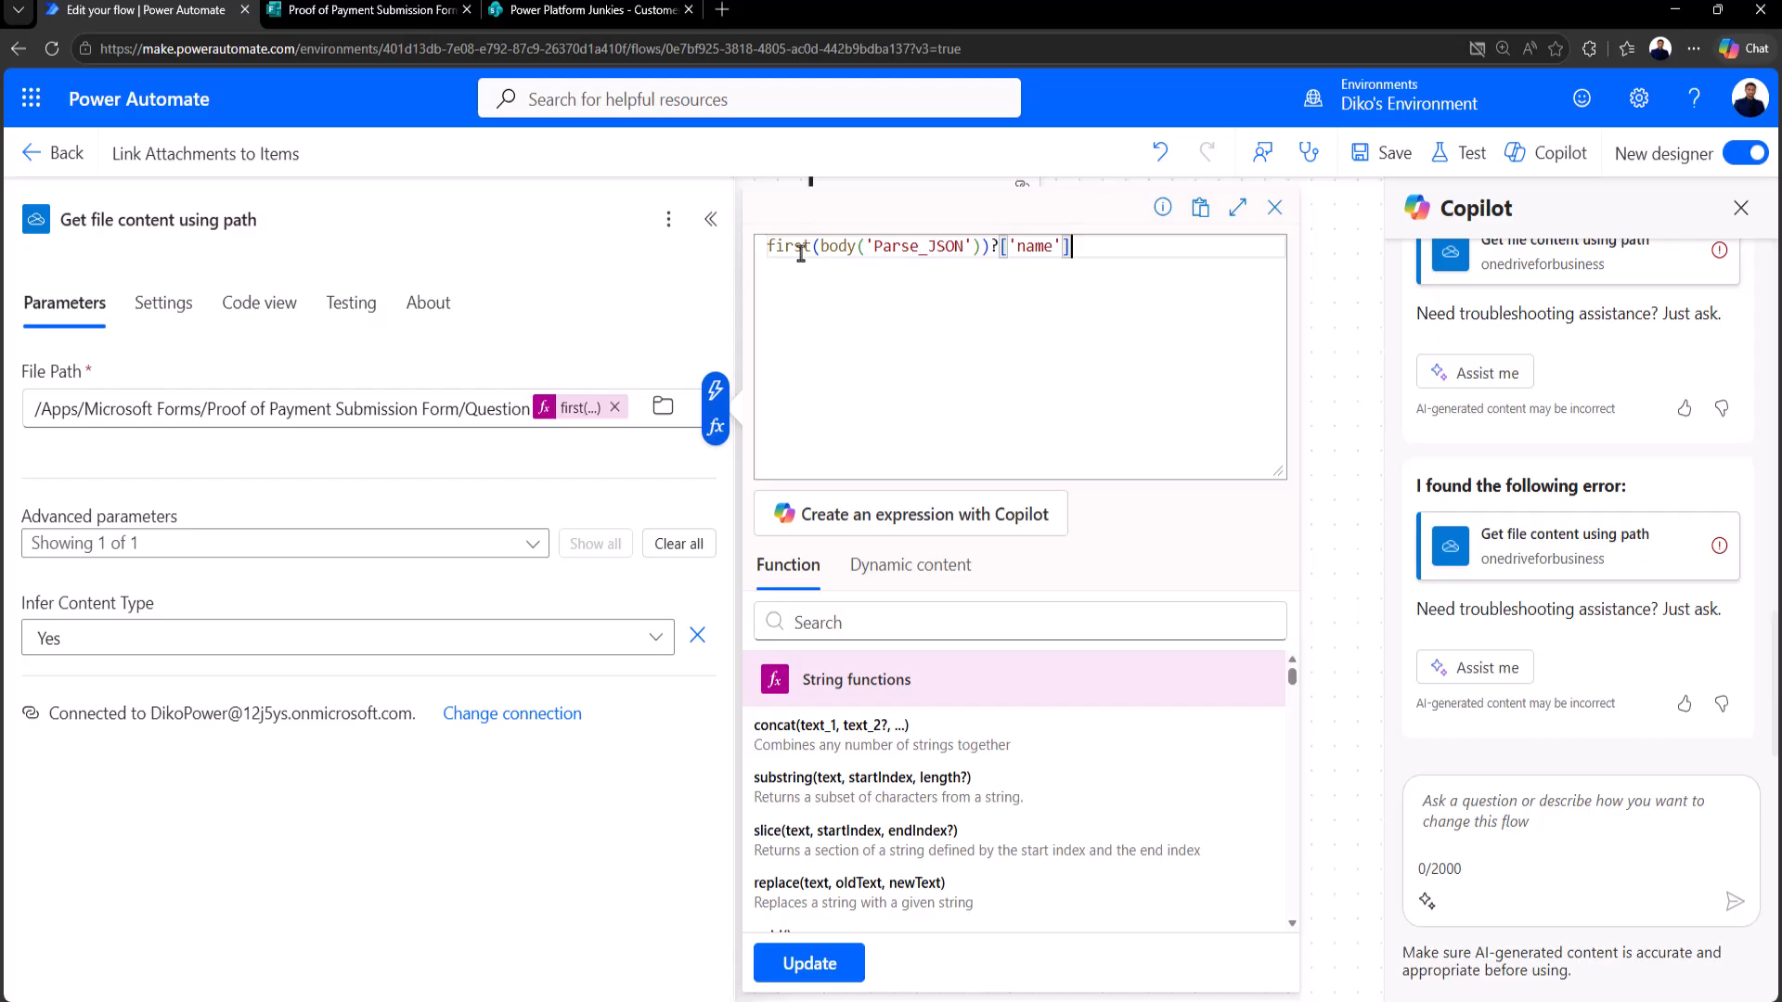
{"action": "left_click_drag", "start_coordinate": [822, 250], "coordinate": [981, 248]}
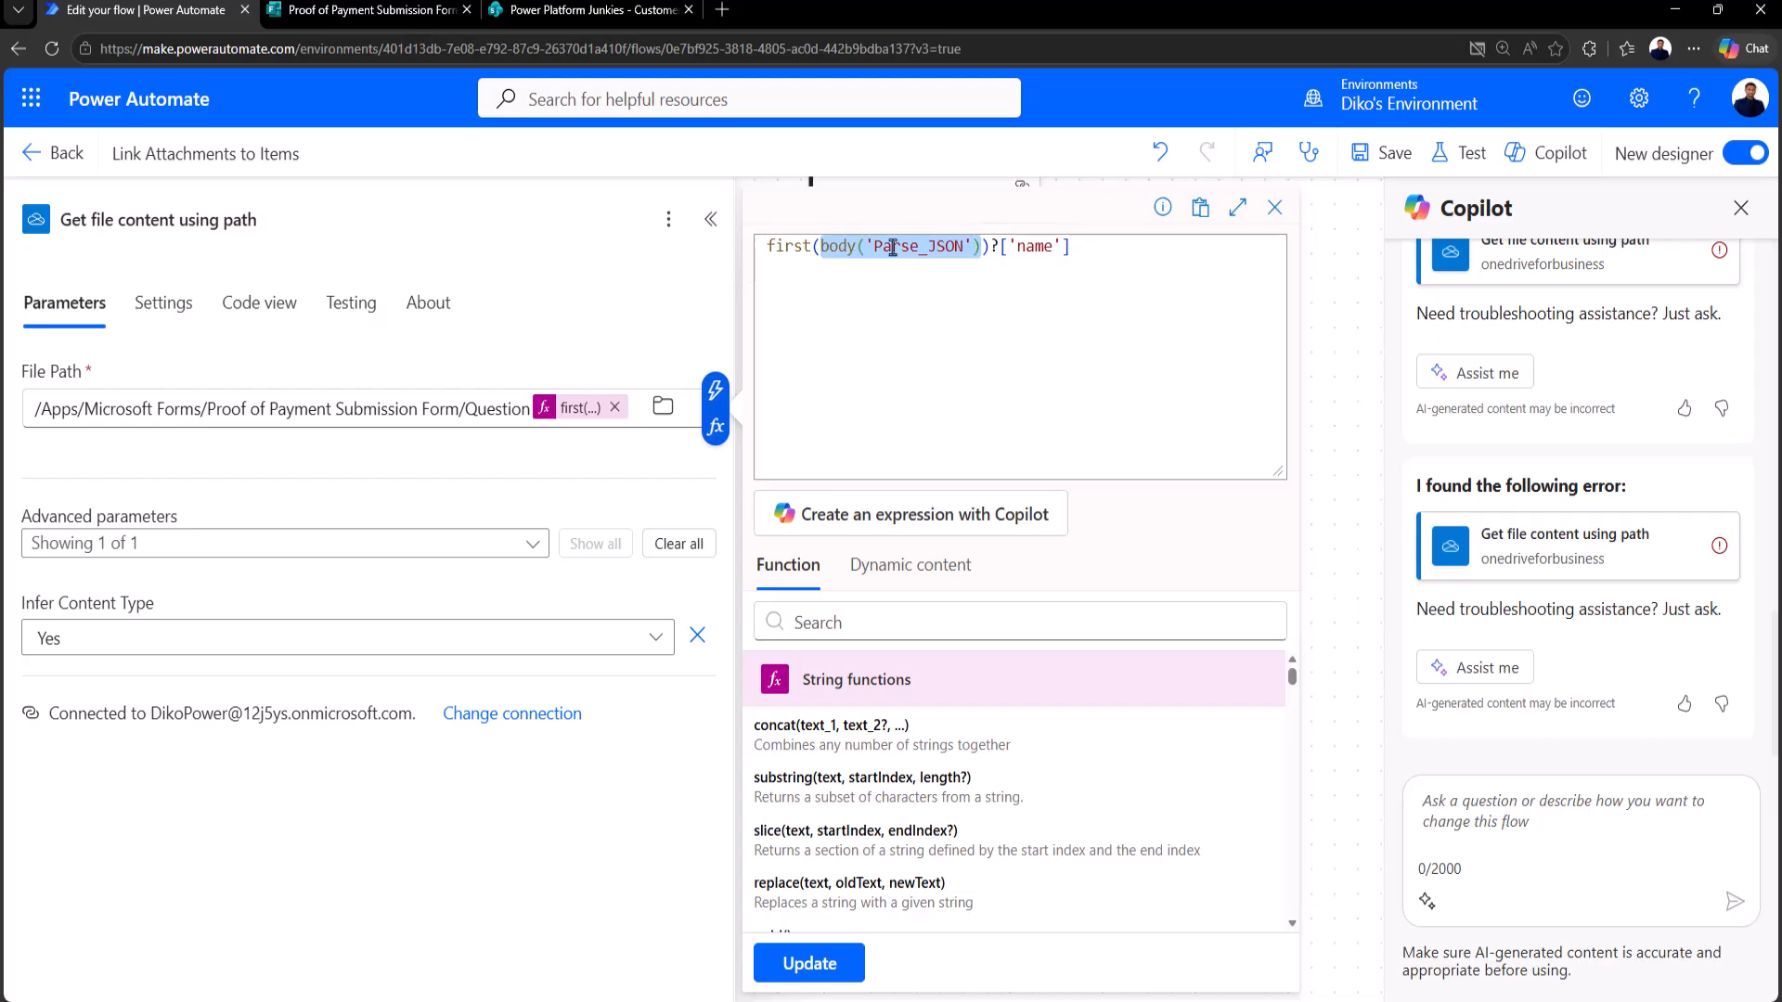
{"action": "left_click", "coordinate": [985, 248]}
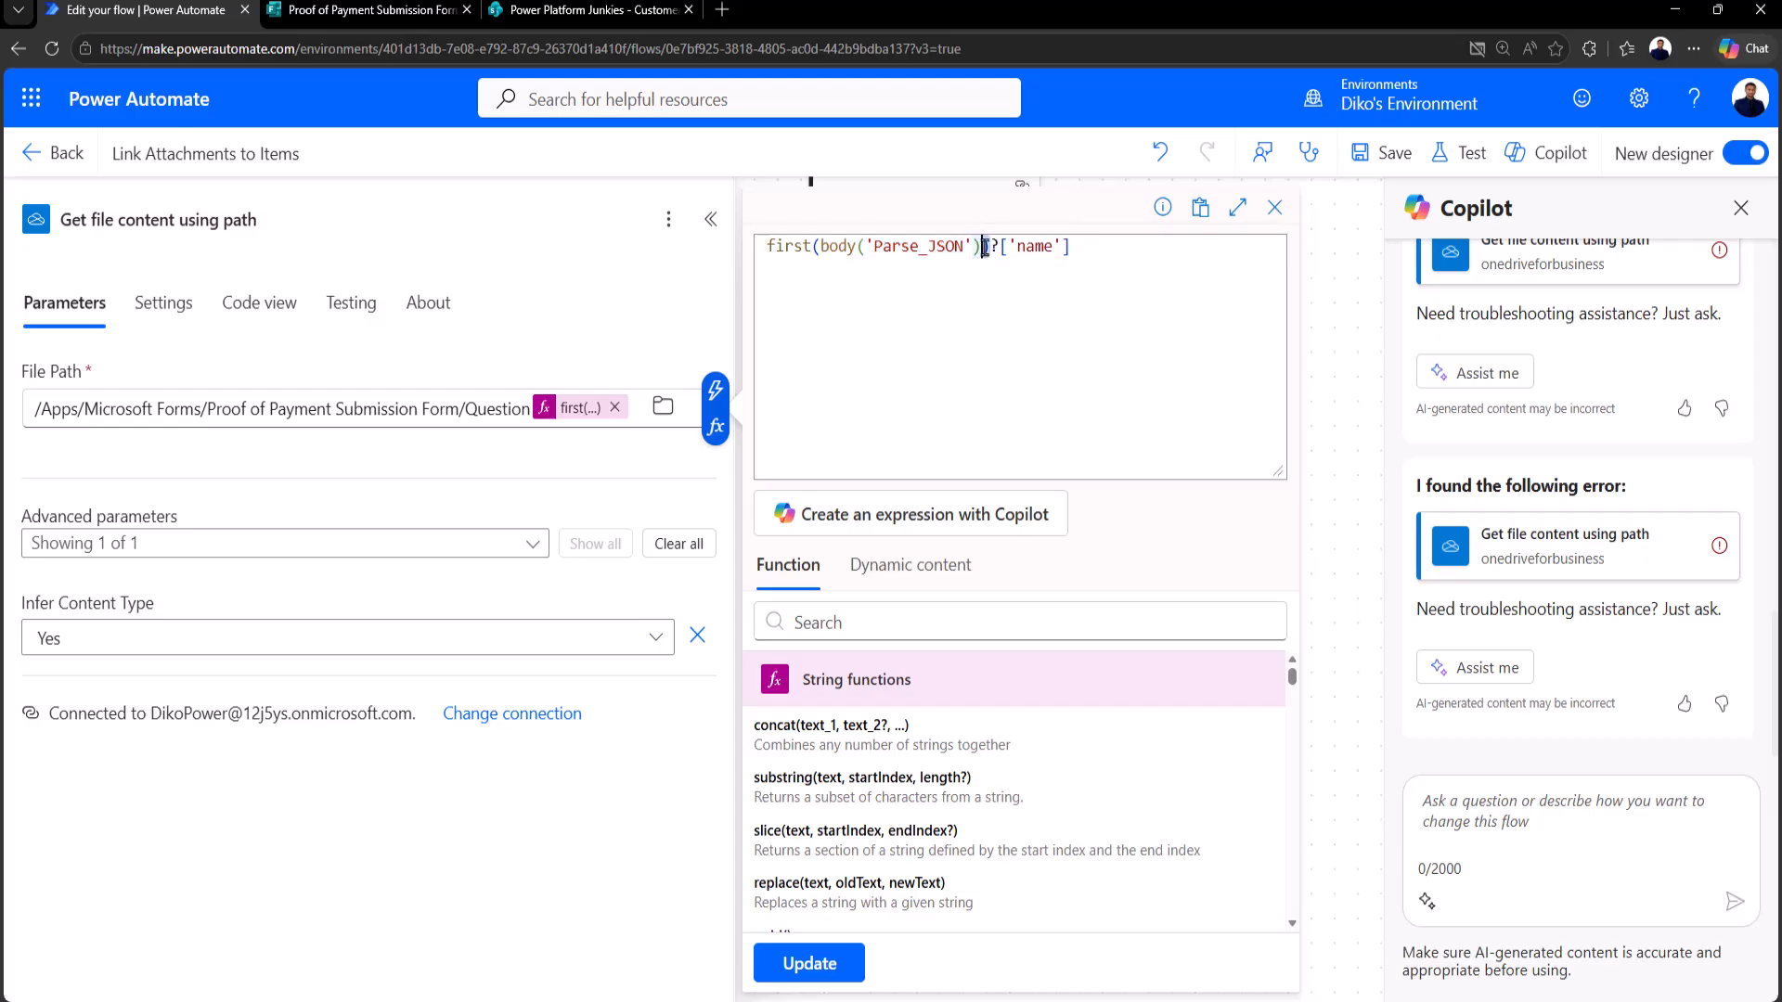
{"action": "left_click", "coordinate": [992, 249]}
{"action": "key", "text": "Delete"}
{"action": "key", "text": "ctrl+z"}
{"action": "left_click", "coordinate": [1081, 251]}
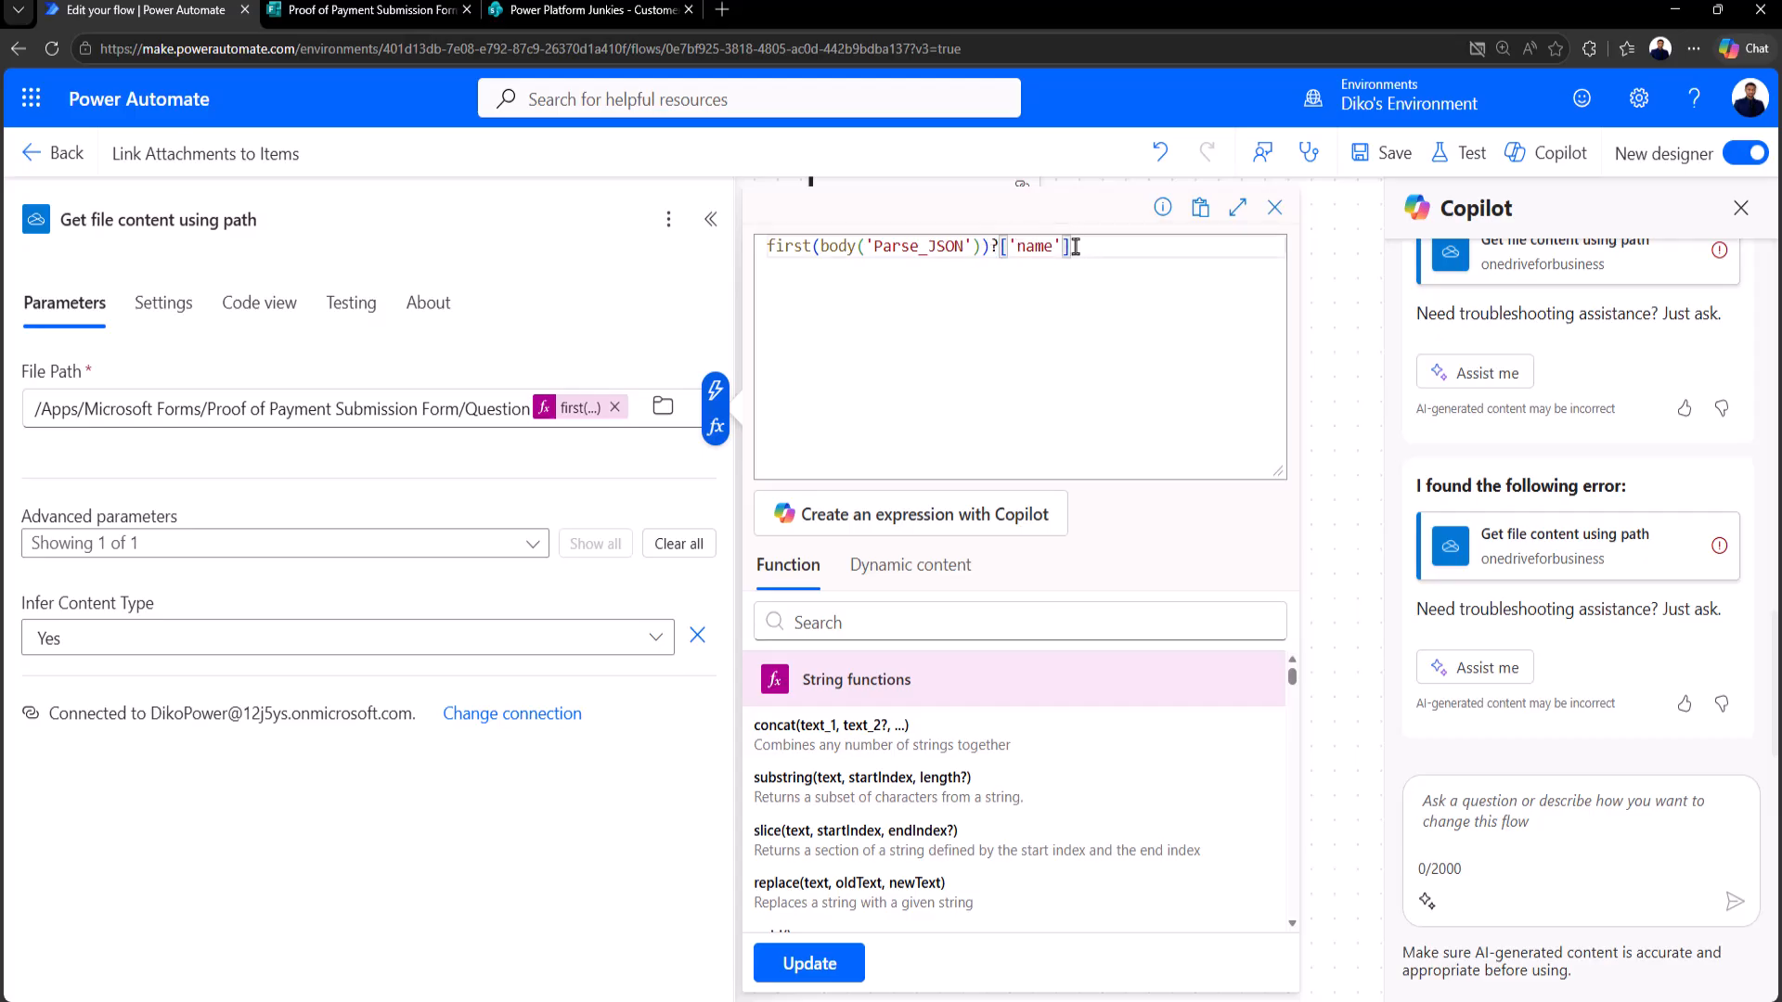
{"action": "left_click", "coordinate": [979, 247]}
{"action": "left_click_drag", "start_coordinate": [1084, 249], "coordinate": [998, 247]}
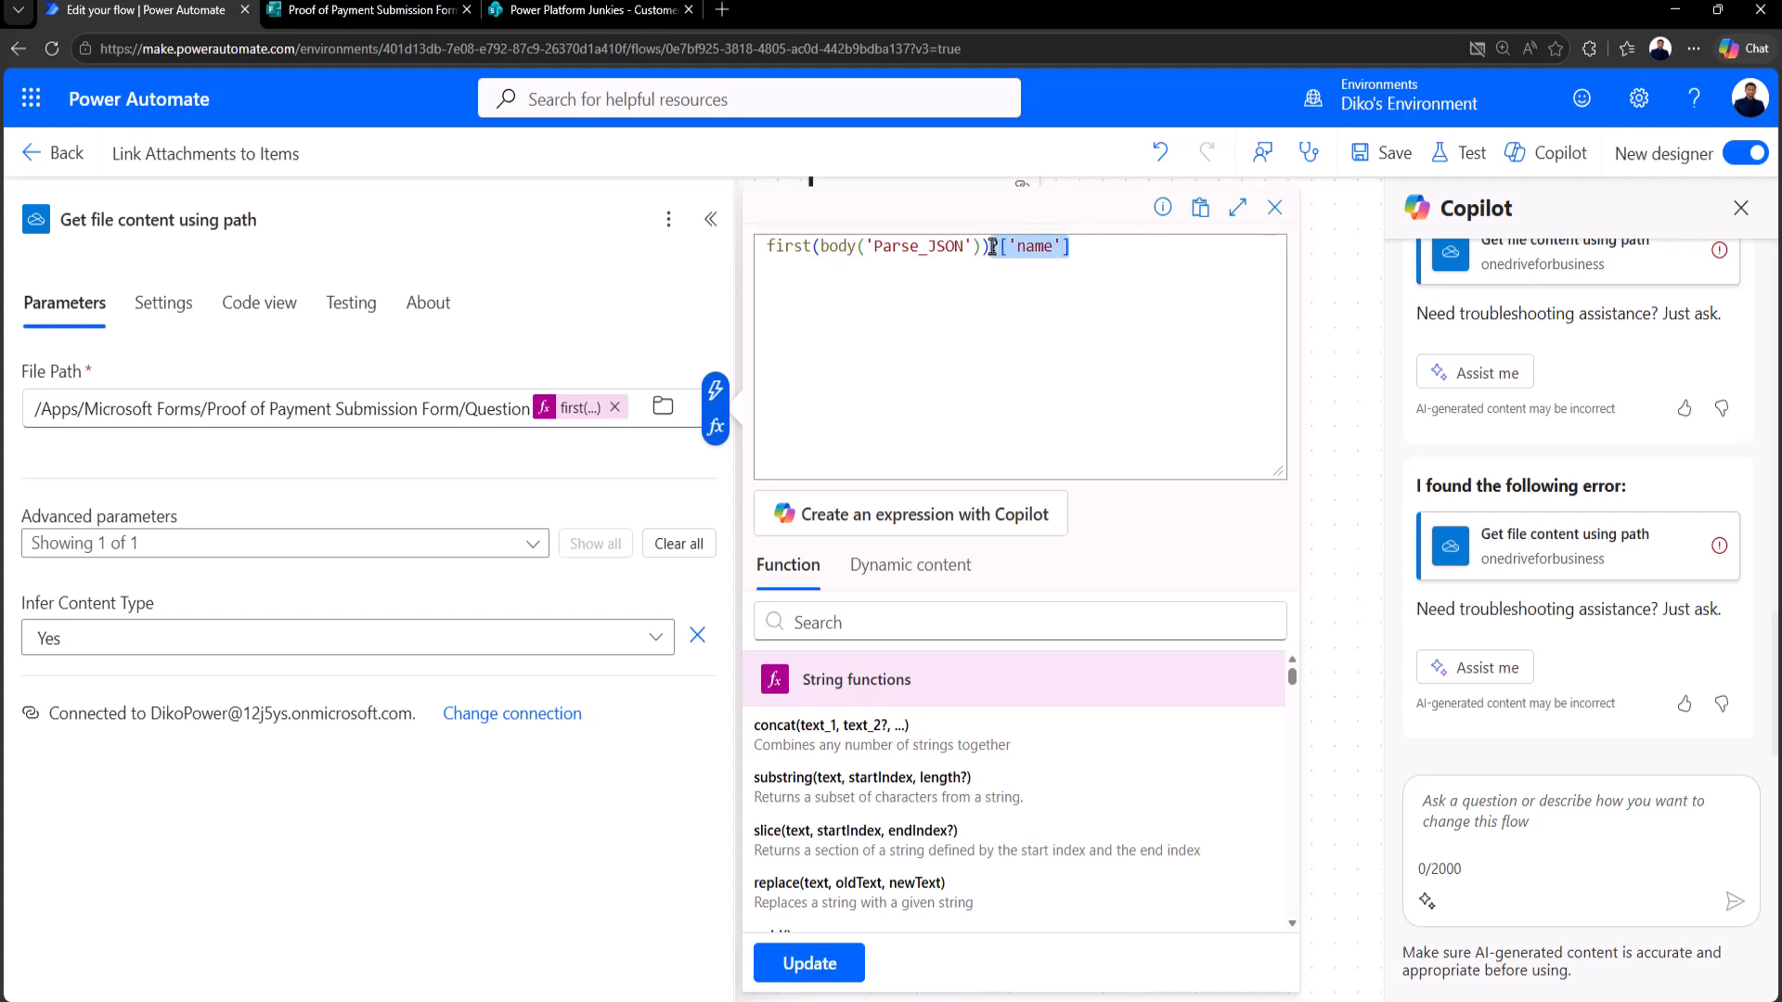
{"action": "key", "text": "BackSpace"}
{"action": "type", "text": "?['name']"}
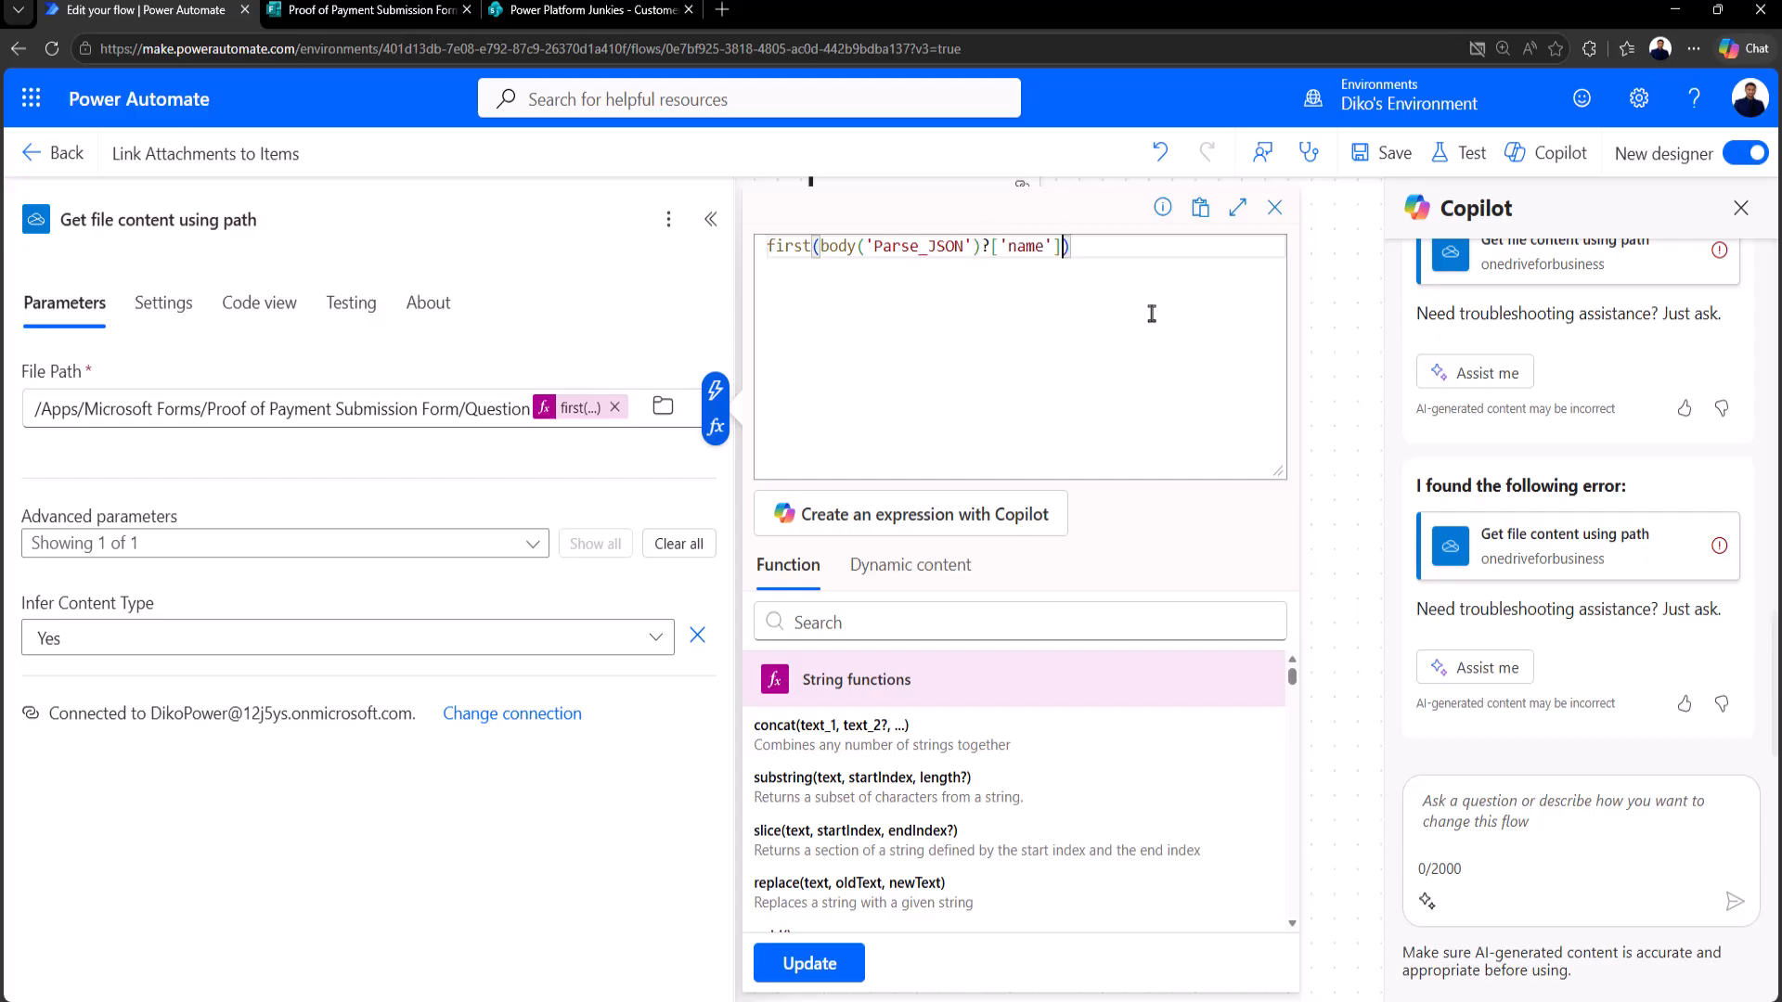
{"action": "left_click_drag", "start_coordinate": [1064, 249], "coordinate": [983, 250]}
{"action": "key", "text": "BackSpace"}
{"action": "type", "text": "?['name']"}
{"action": "left_click", "coordinate": [822, 249]}
{"action": "left_click_drag", "start_coordinate": [822, 249], "coordinate": [1081, 245]}
{"action": "left_click", "coordinate": [998, 248]}
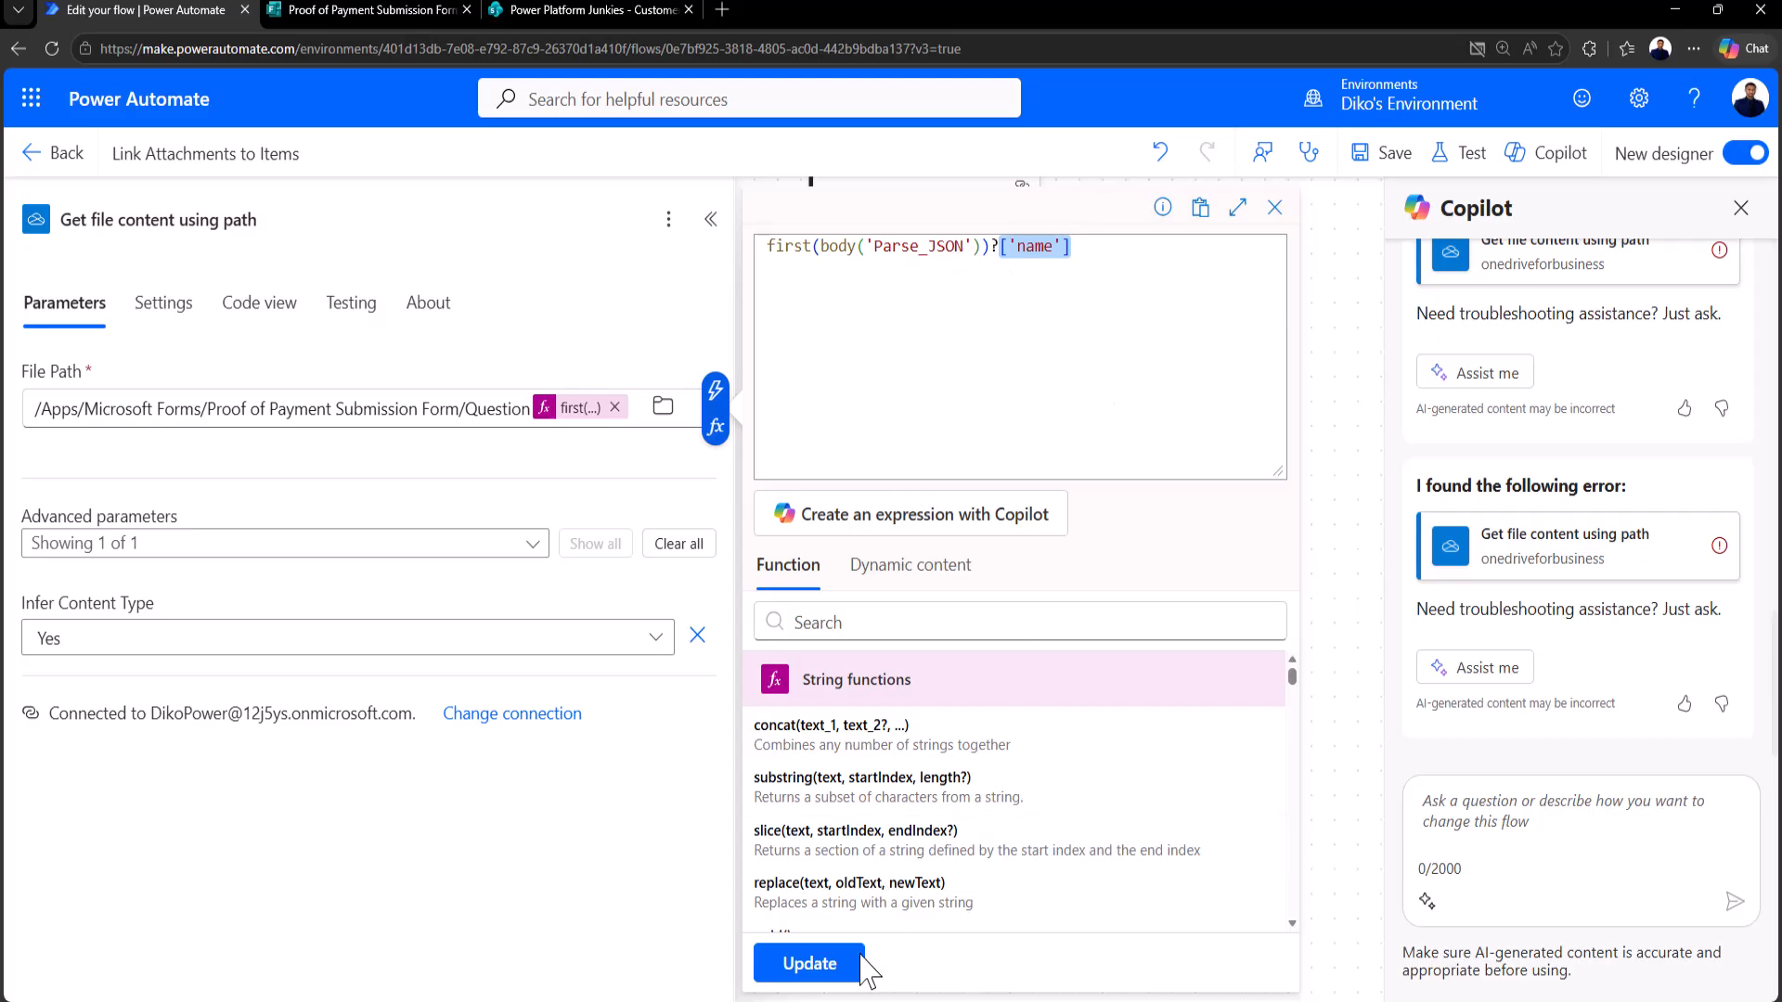
Step: Insert '/' between 'Question' and the file-name expression in File Path, then save the flow
{"action": "left_click", "coordinate": [807, 963]}
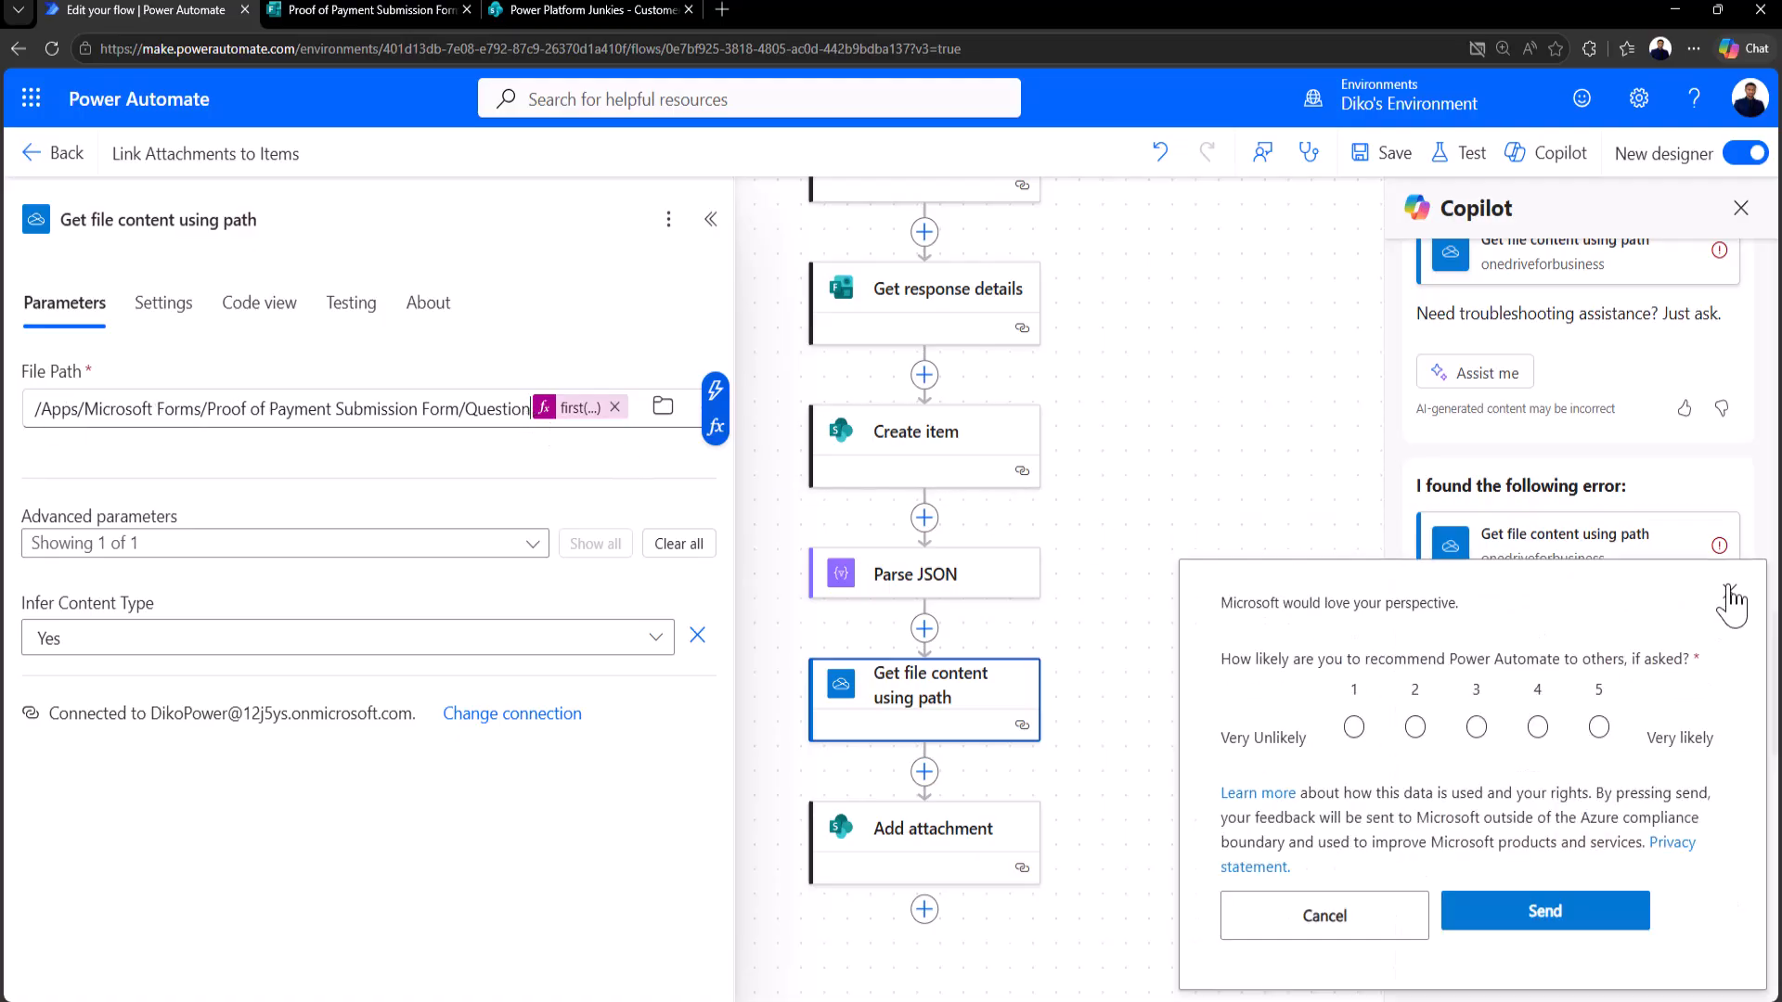
{"action": "left_click", "coordinate": [1728, 592]}
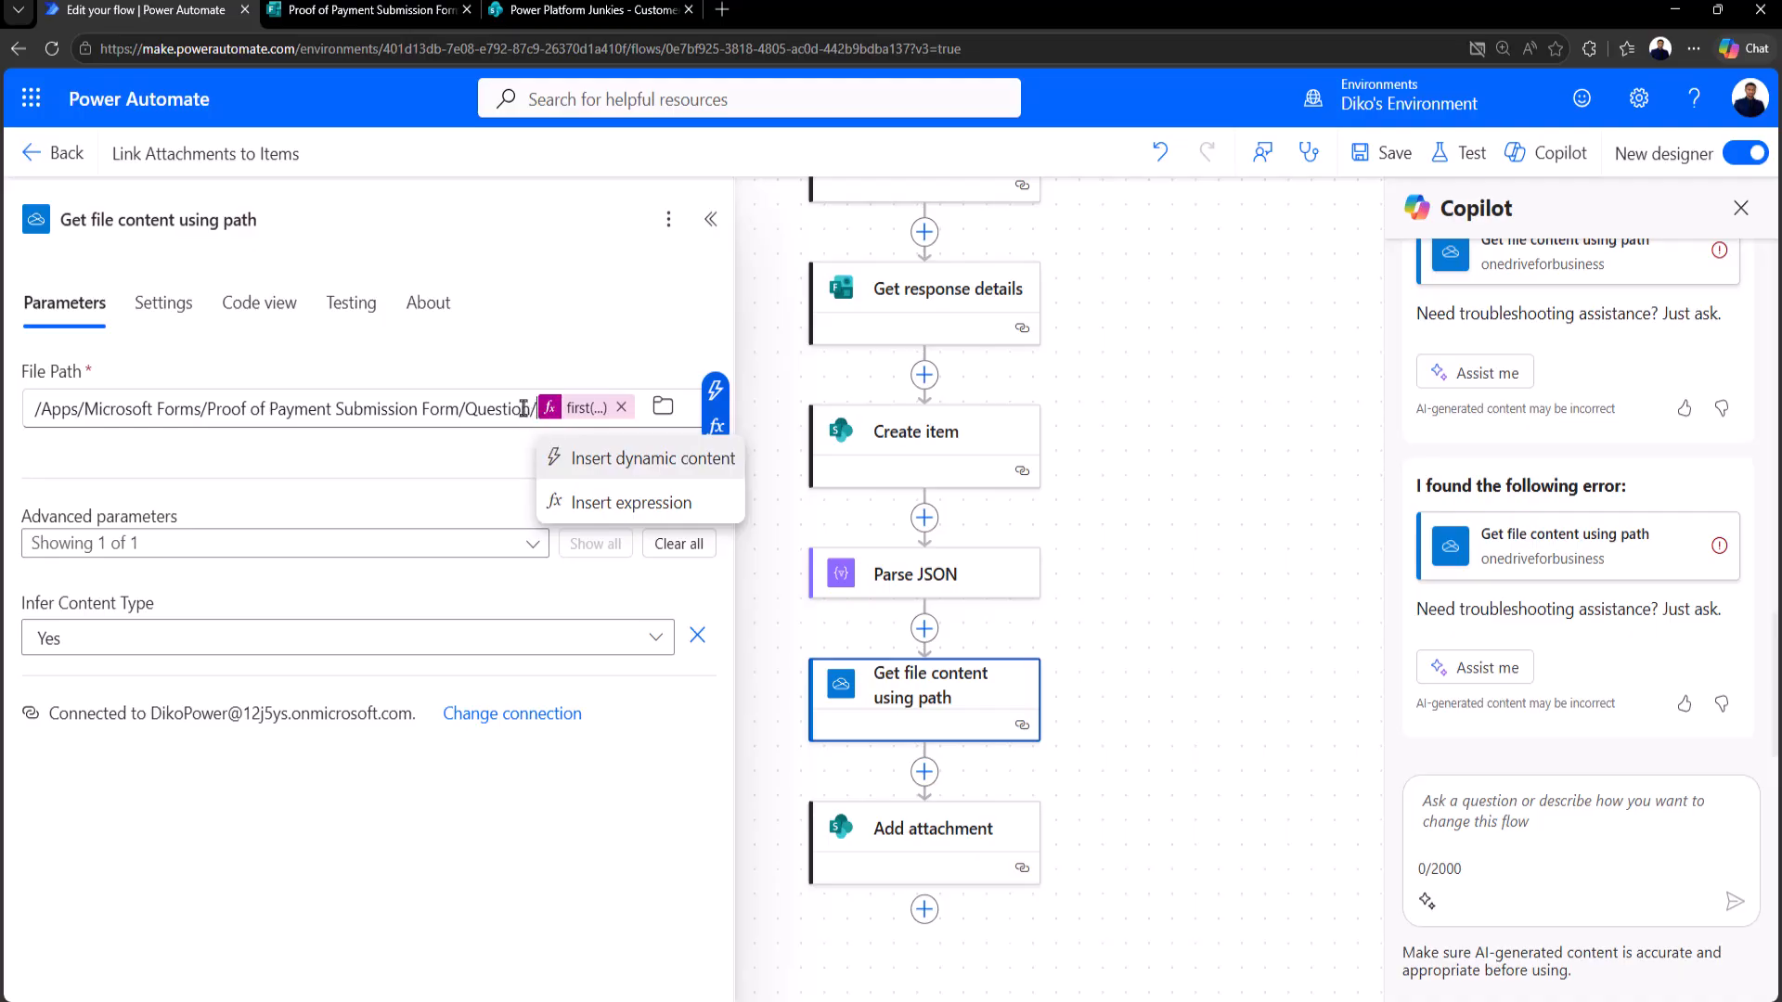
{"action": "left_click", "coordinate": [599, 505]}
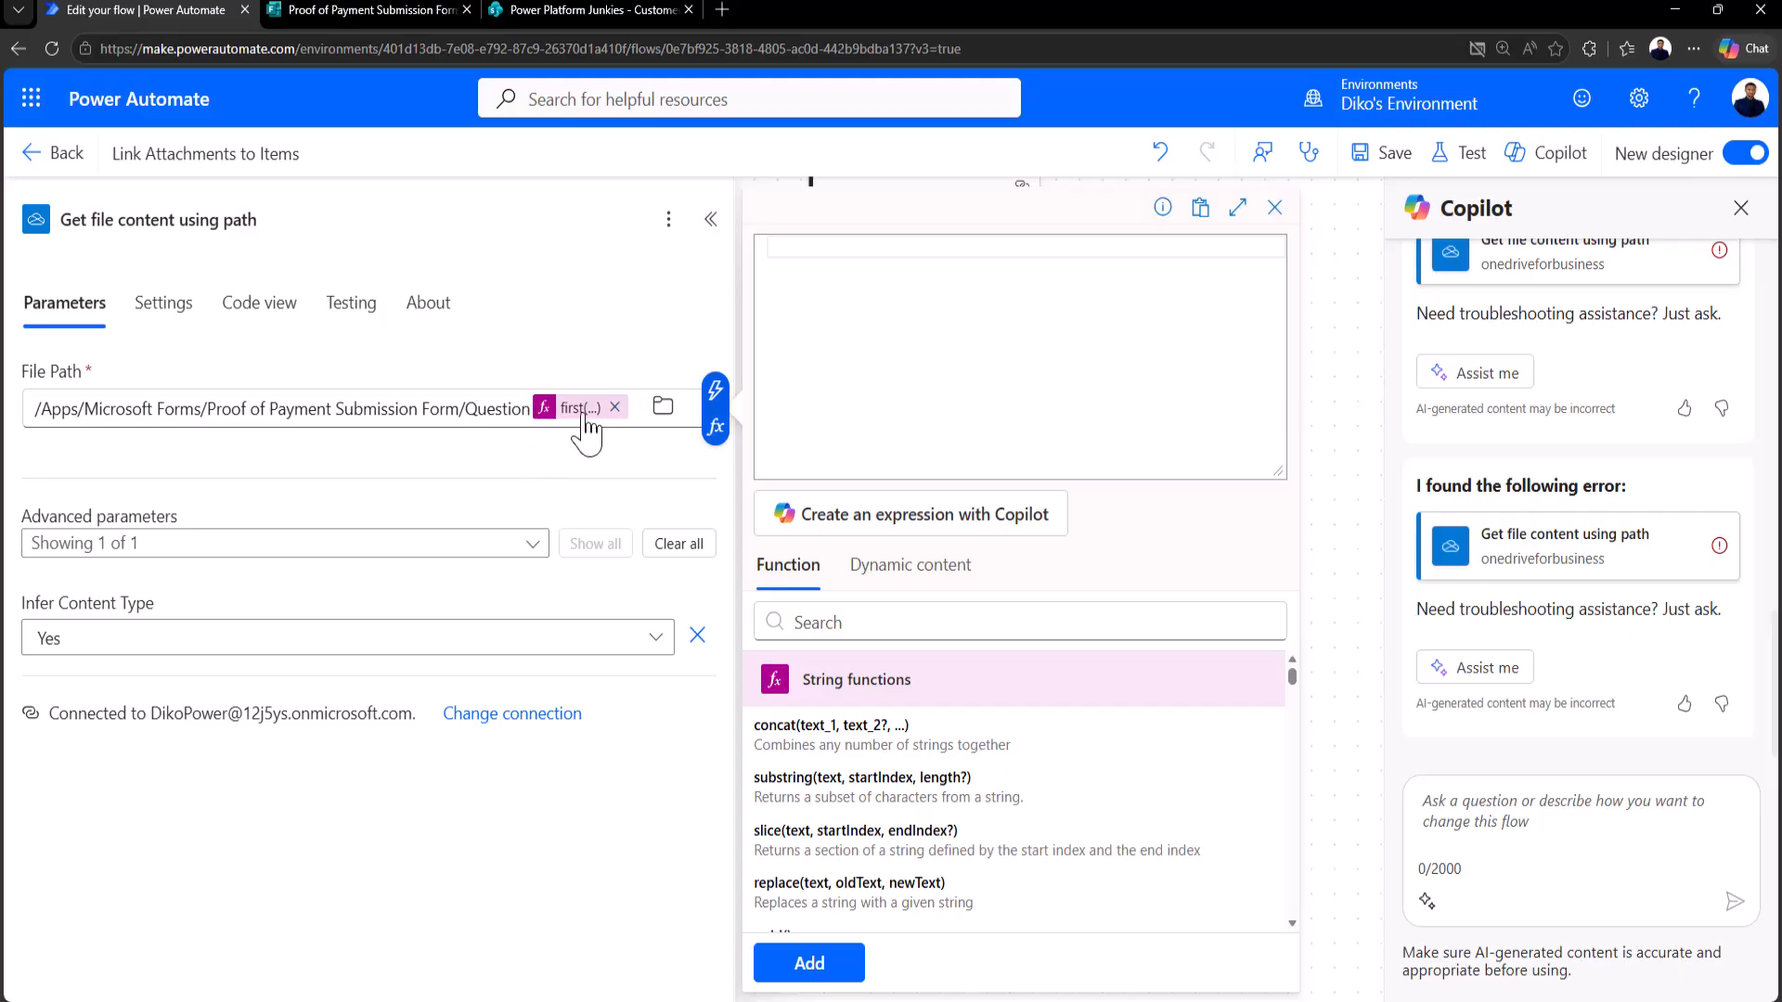
{"action": "left_click", "coordinate": [528, 409]}
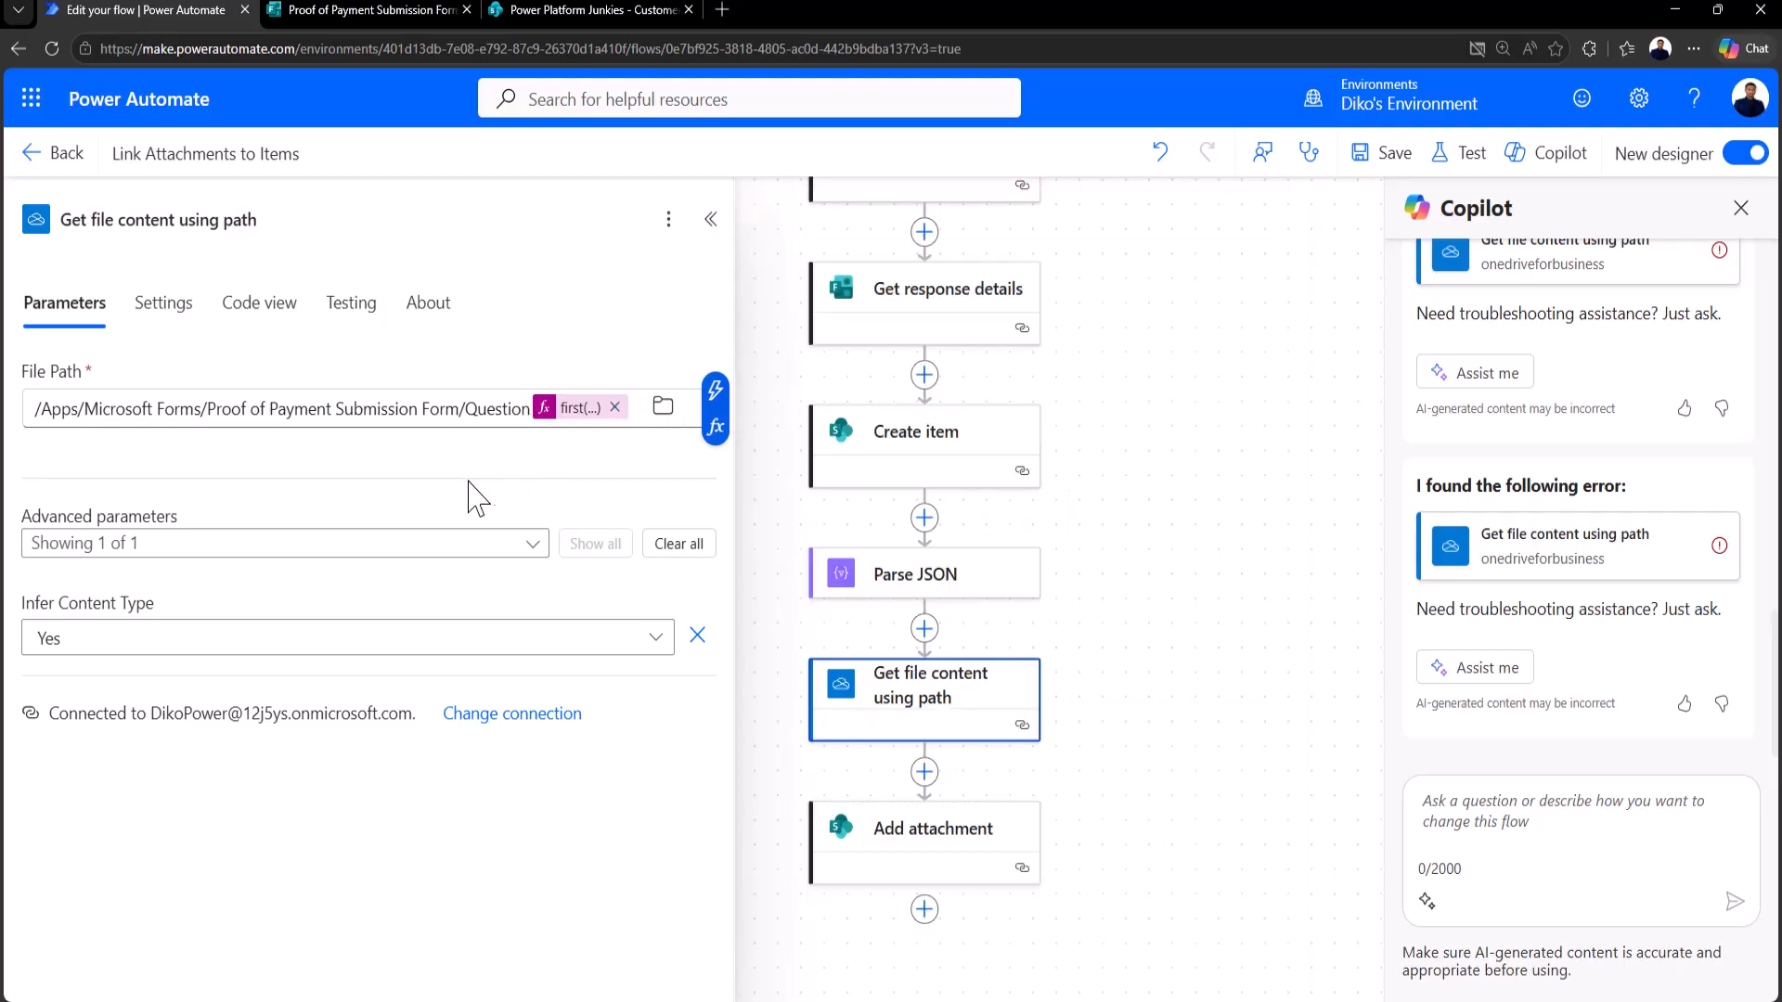
{"action": "type", "text": "/"}
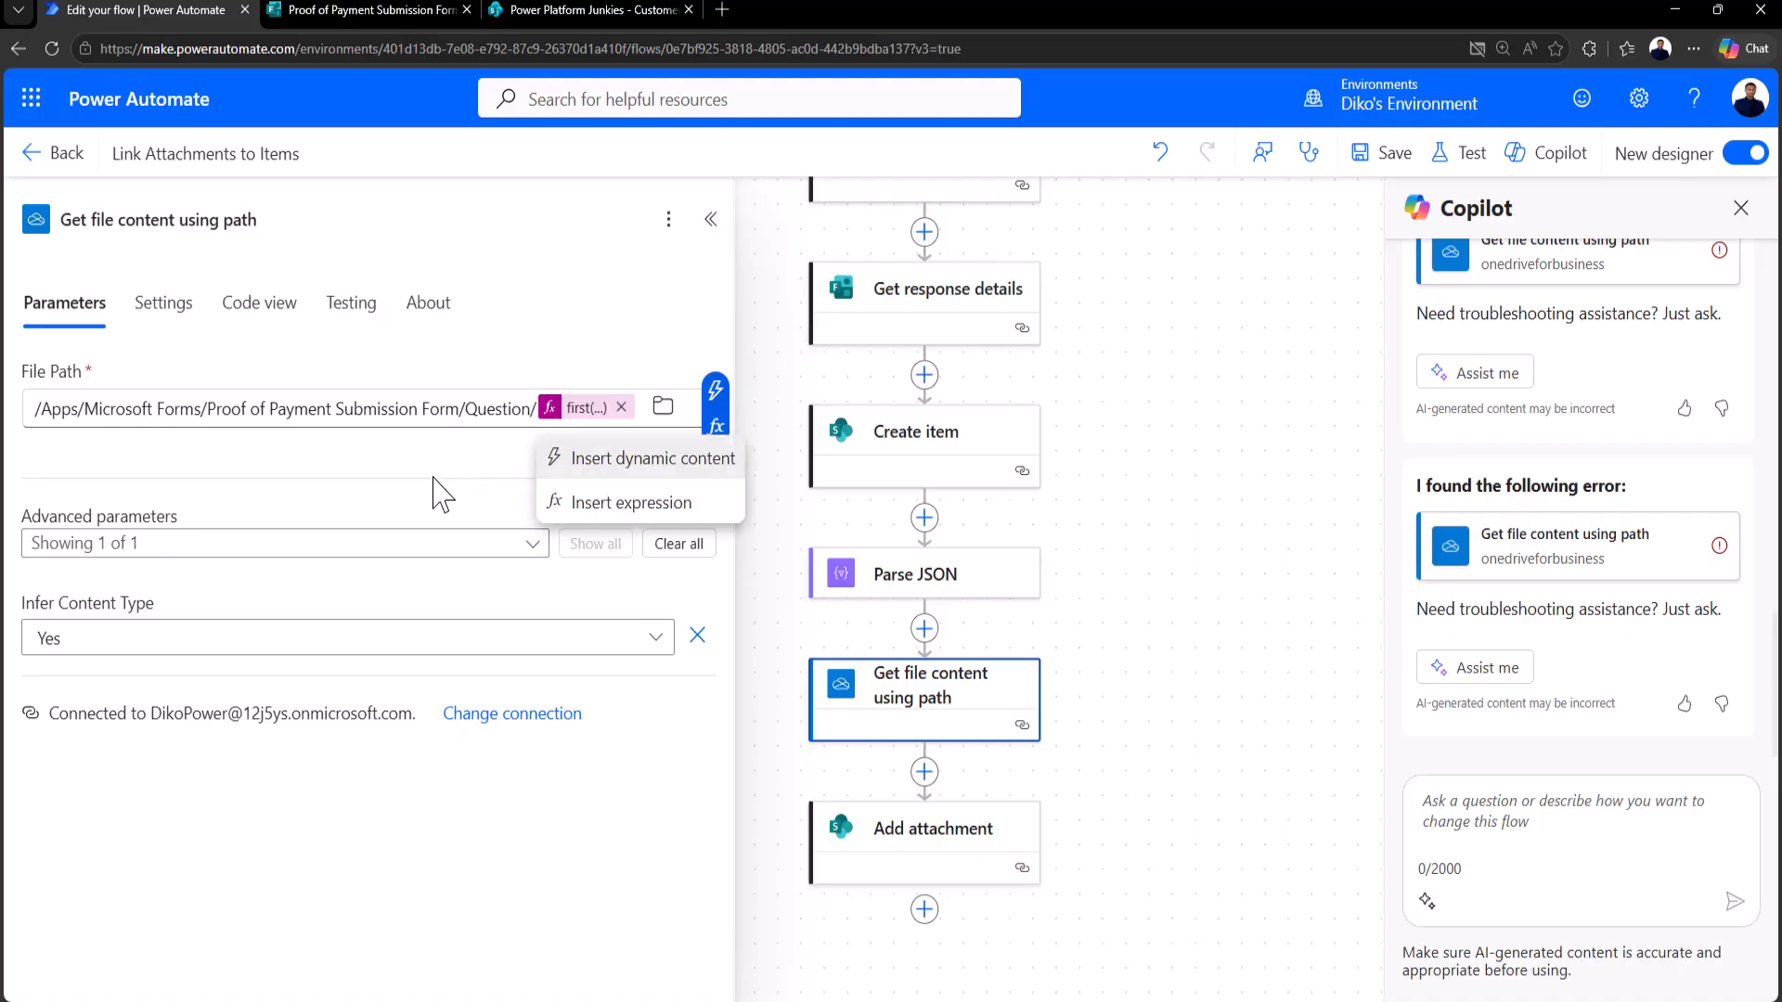
{"action": "left_click", "coordinate": [419, 471]}
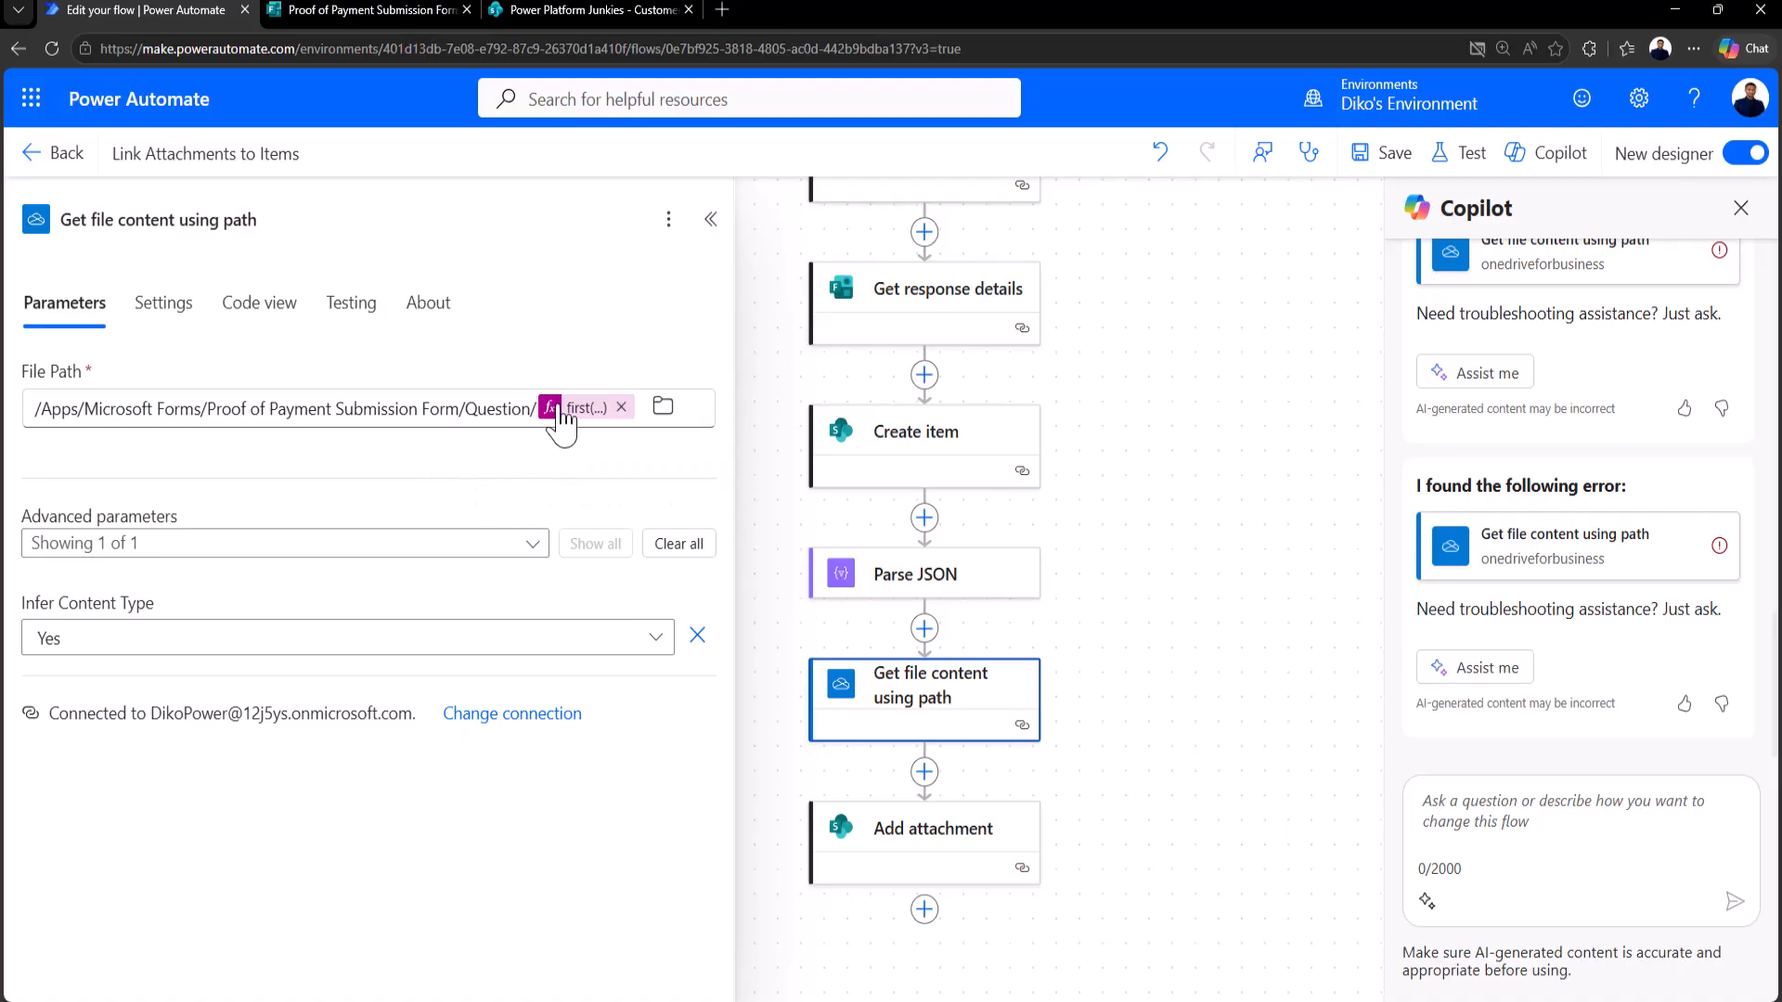
{"action": "left_click", "coordinate": [560, 411]}
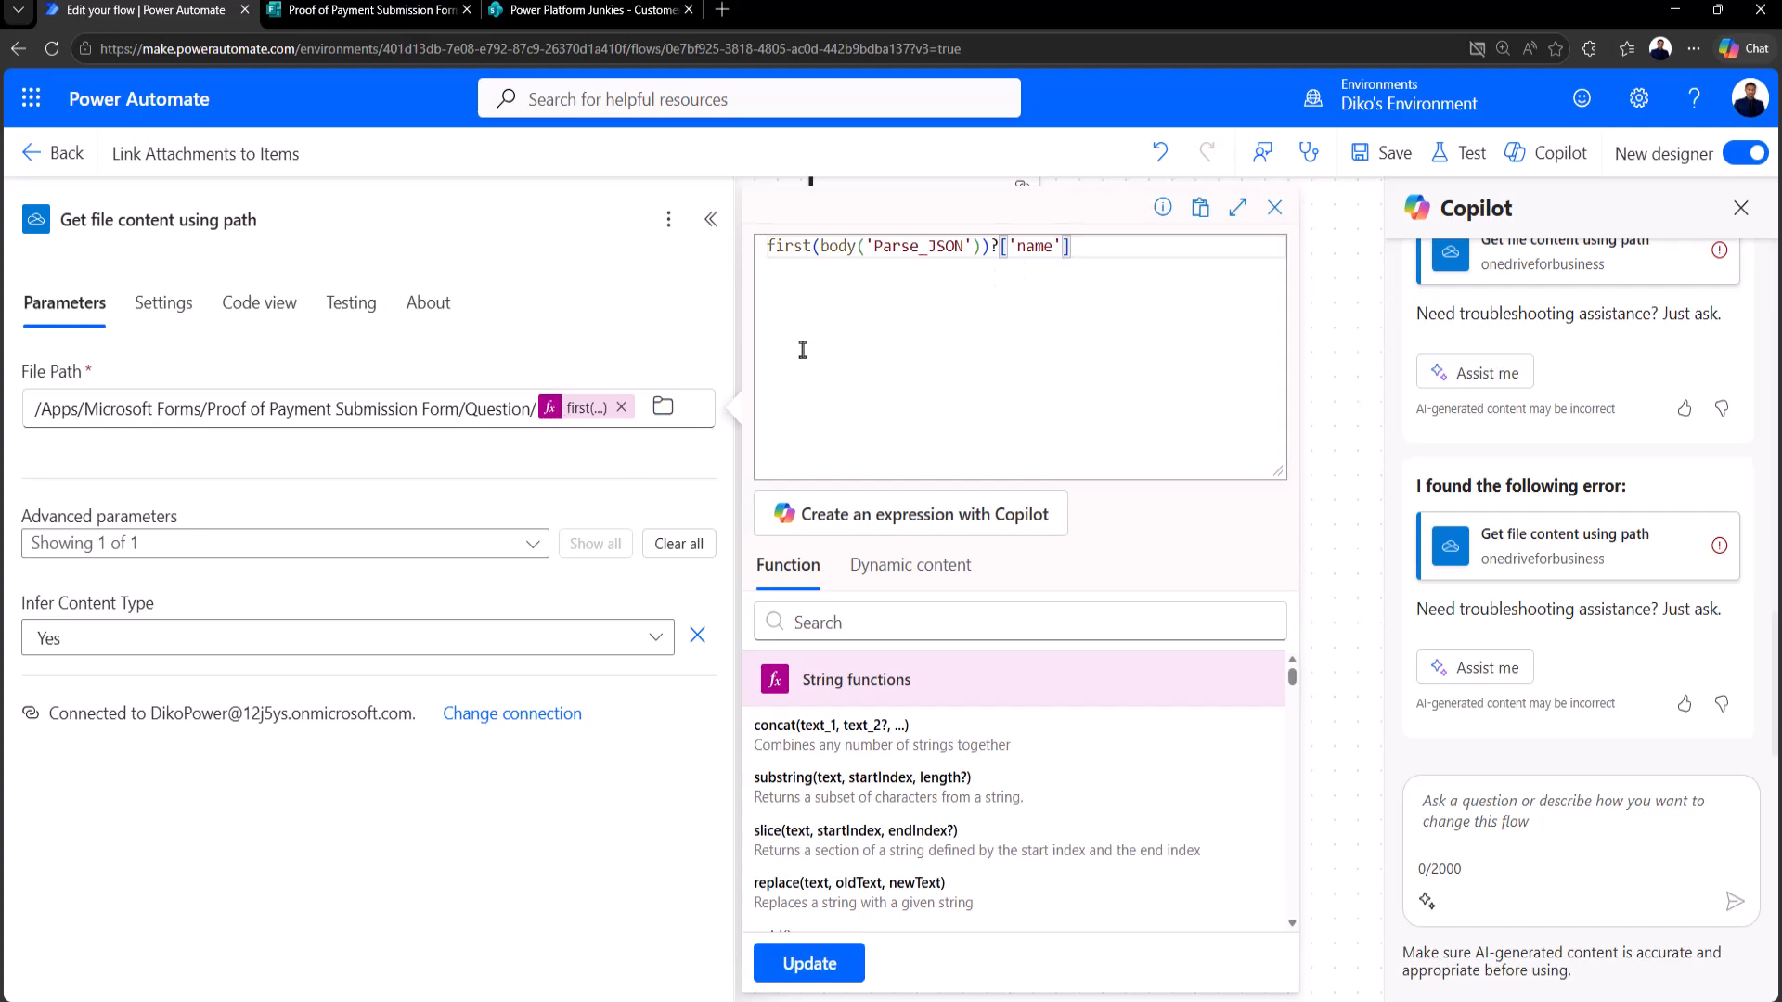
{"action": "left_click", "coordinate": [455, 473]}
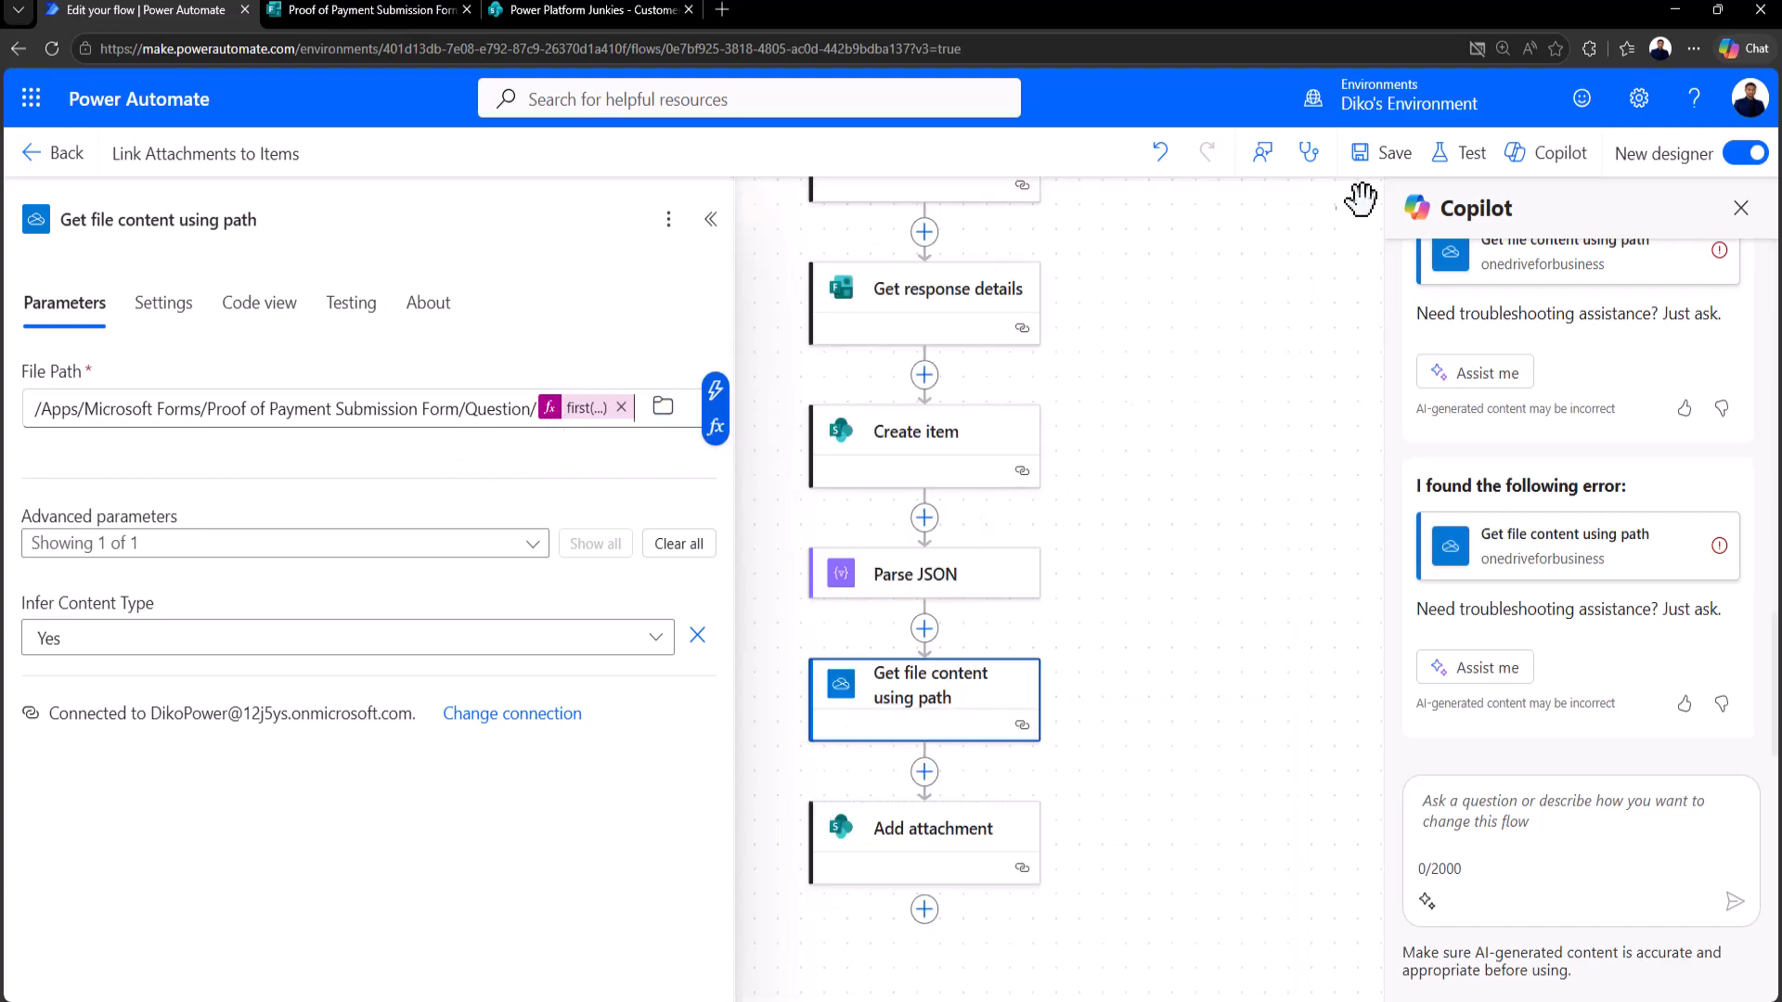
{"action": "left_click", "coordinate": [1393, 168]}
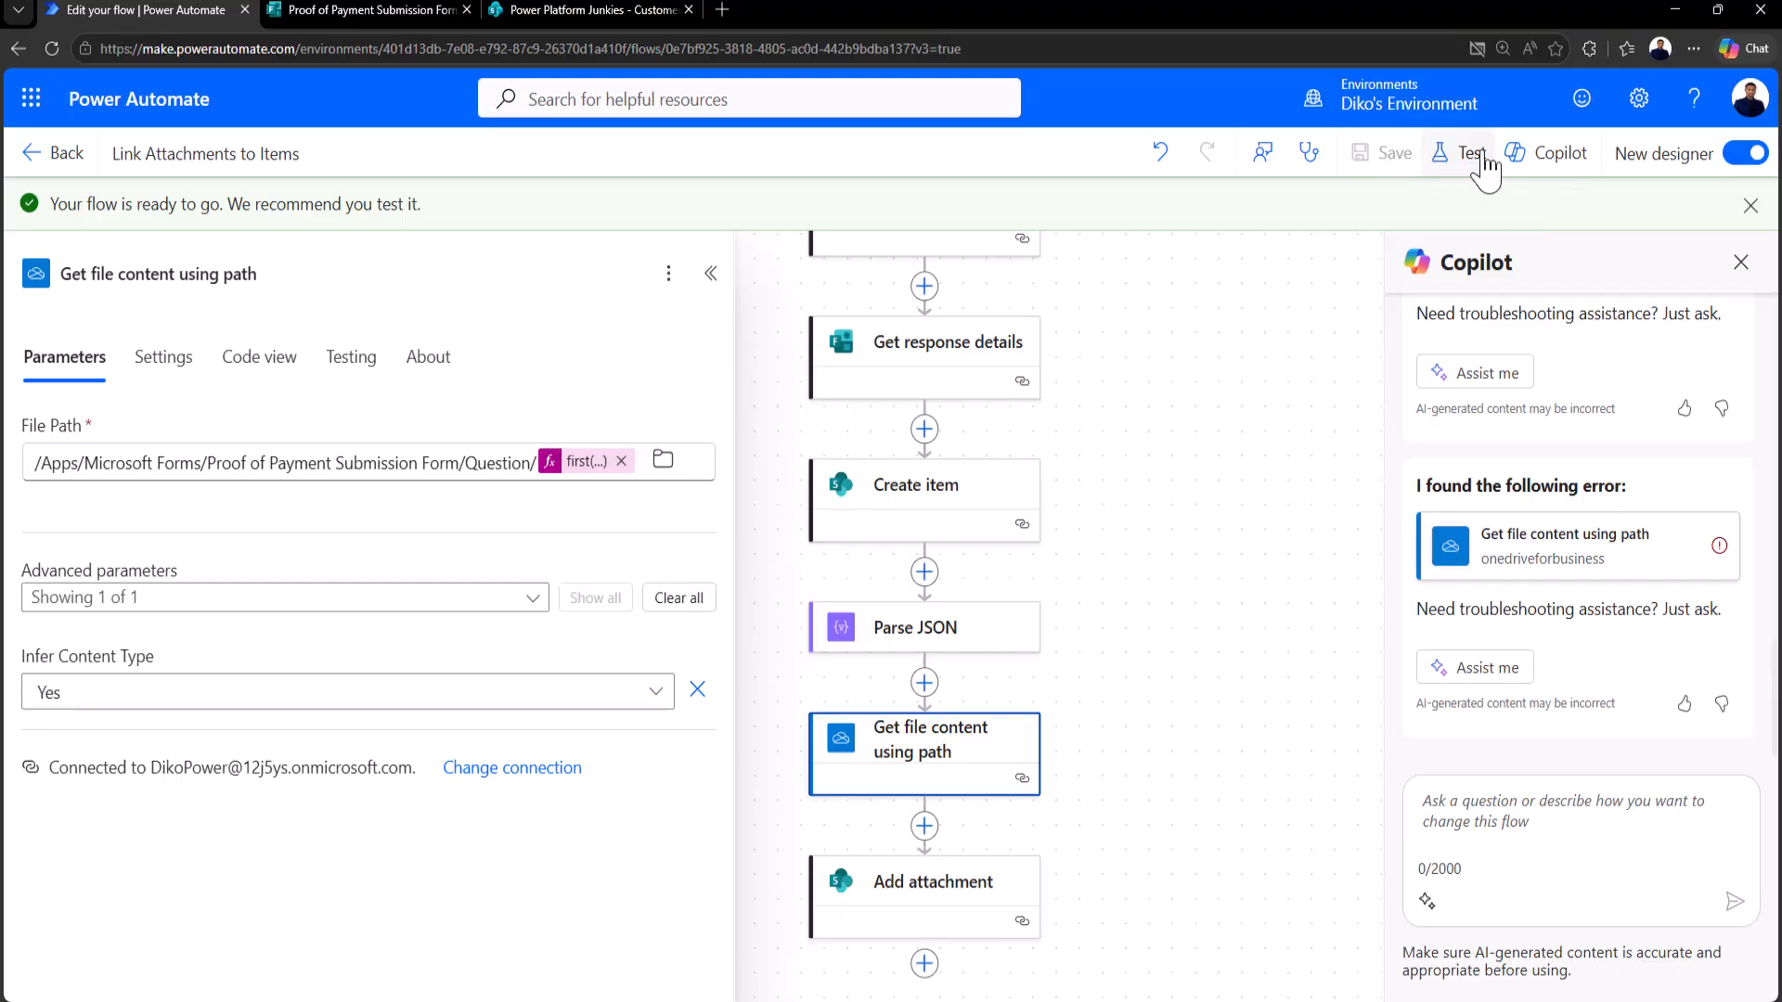
Step: Rerun the test automatically using the most recent run's trigger
{"action": "left_click", "coordinate": [1461, 167]}
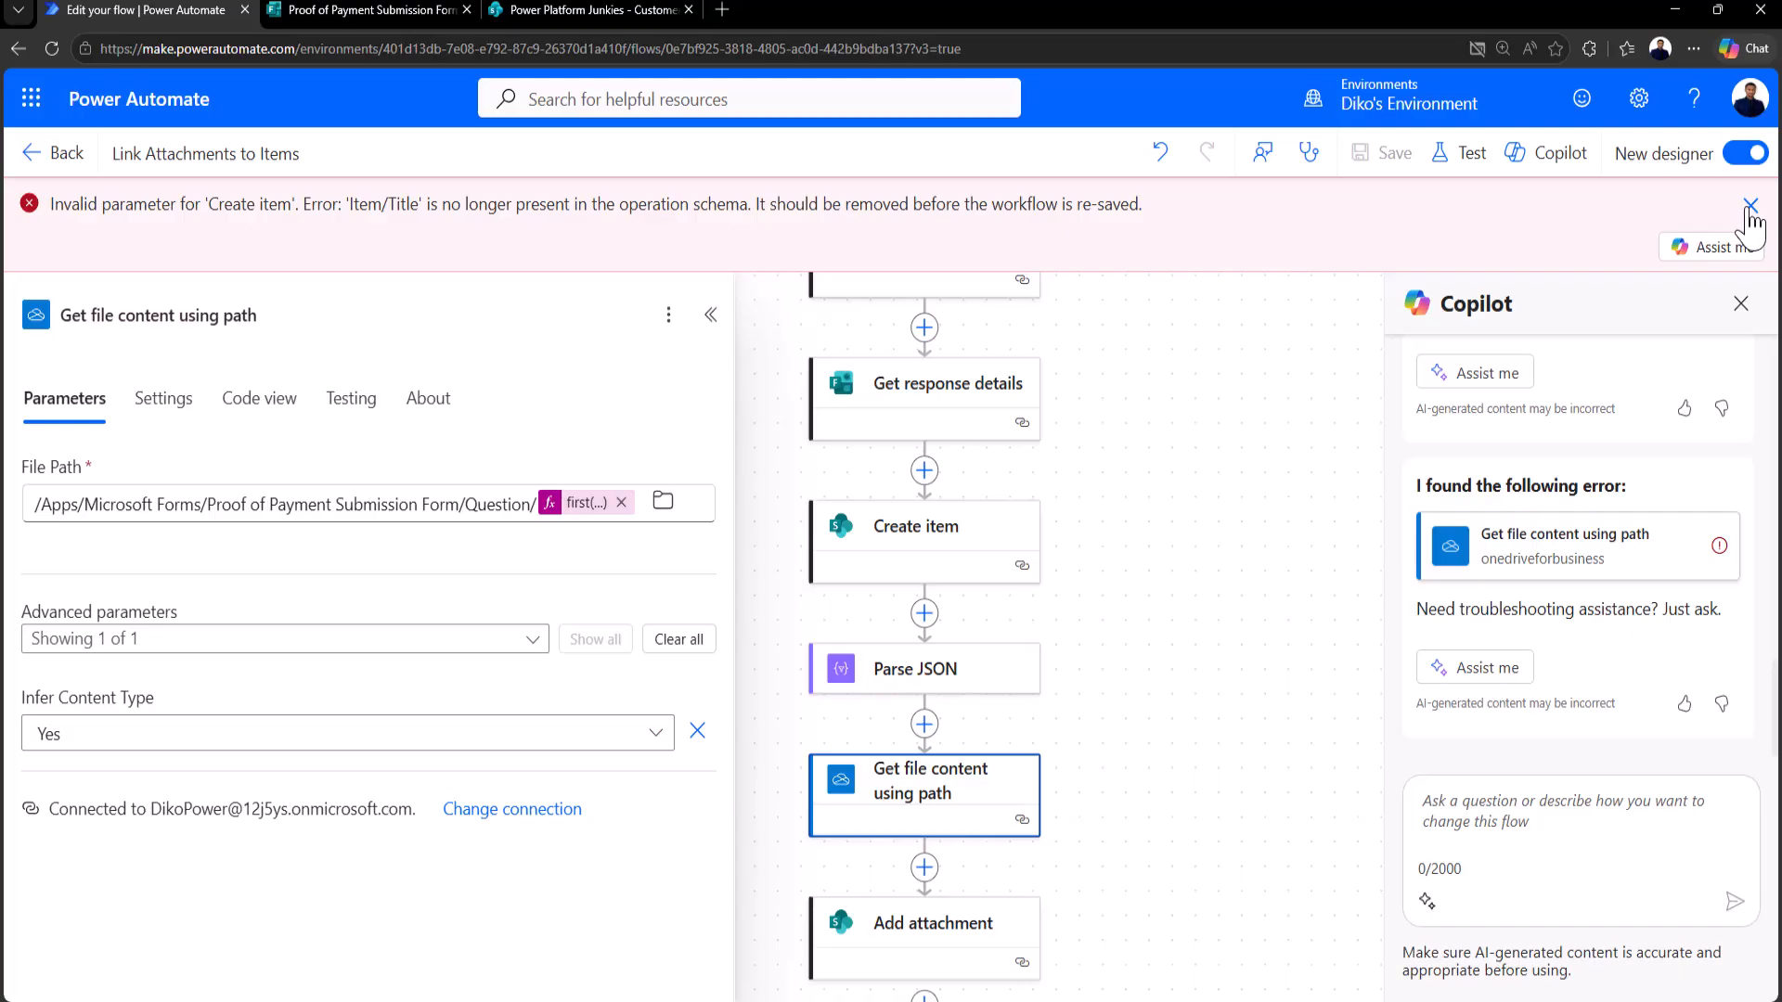
{"action": "left_click", "coordinate": [1750, 206]}
{"action": "left_click", "coordinate": [1462, 153]}
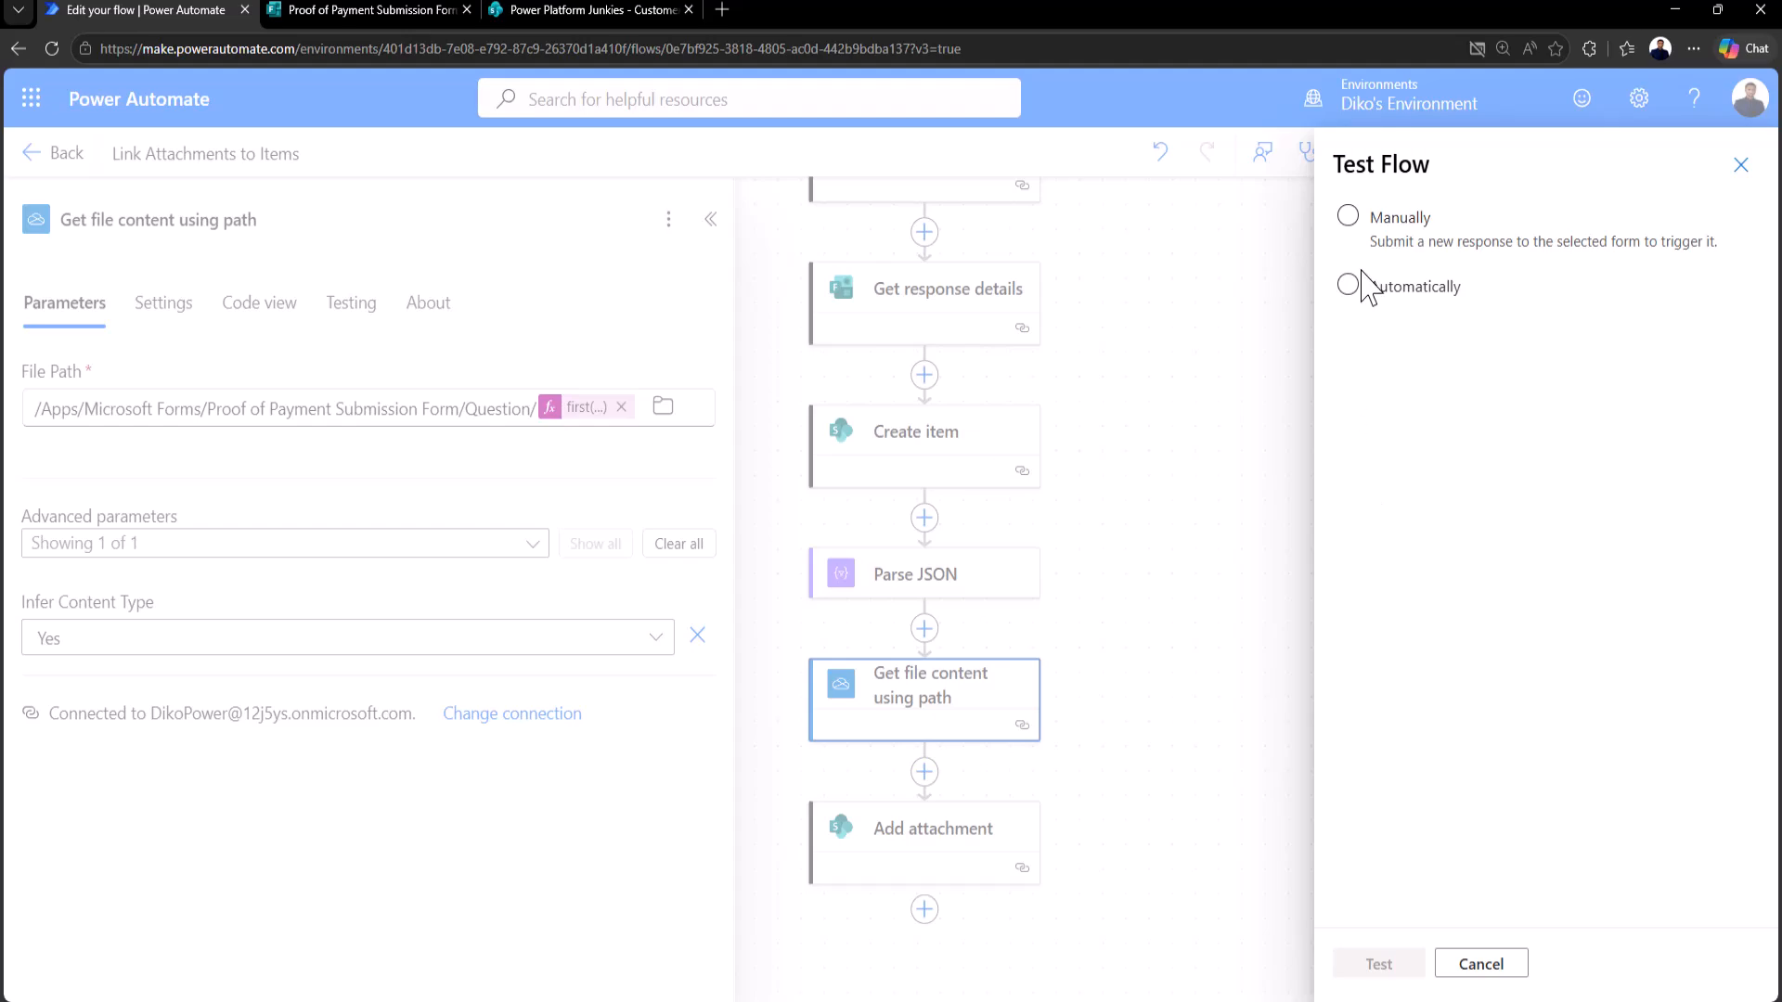
{"action": "left_click", "coordinate": [1347, 287]}
{"action": "left_click", "coordinate": [1388, 325]}
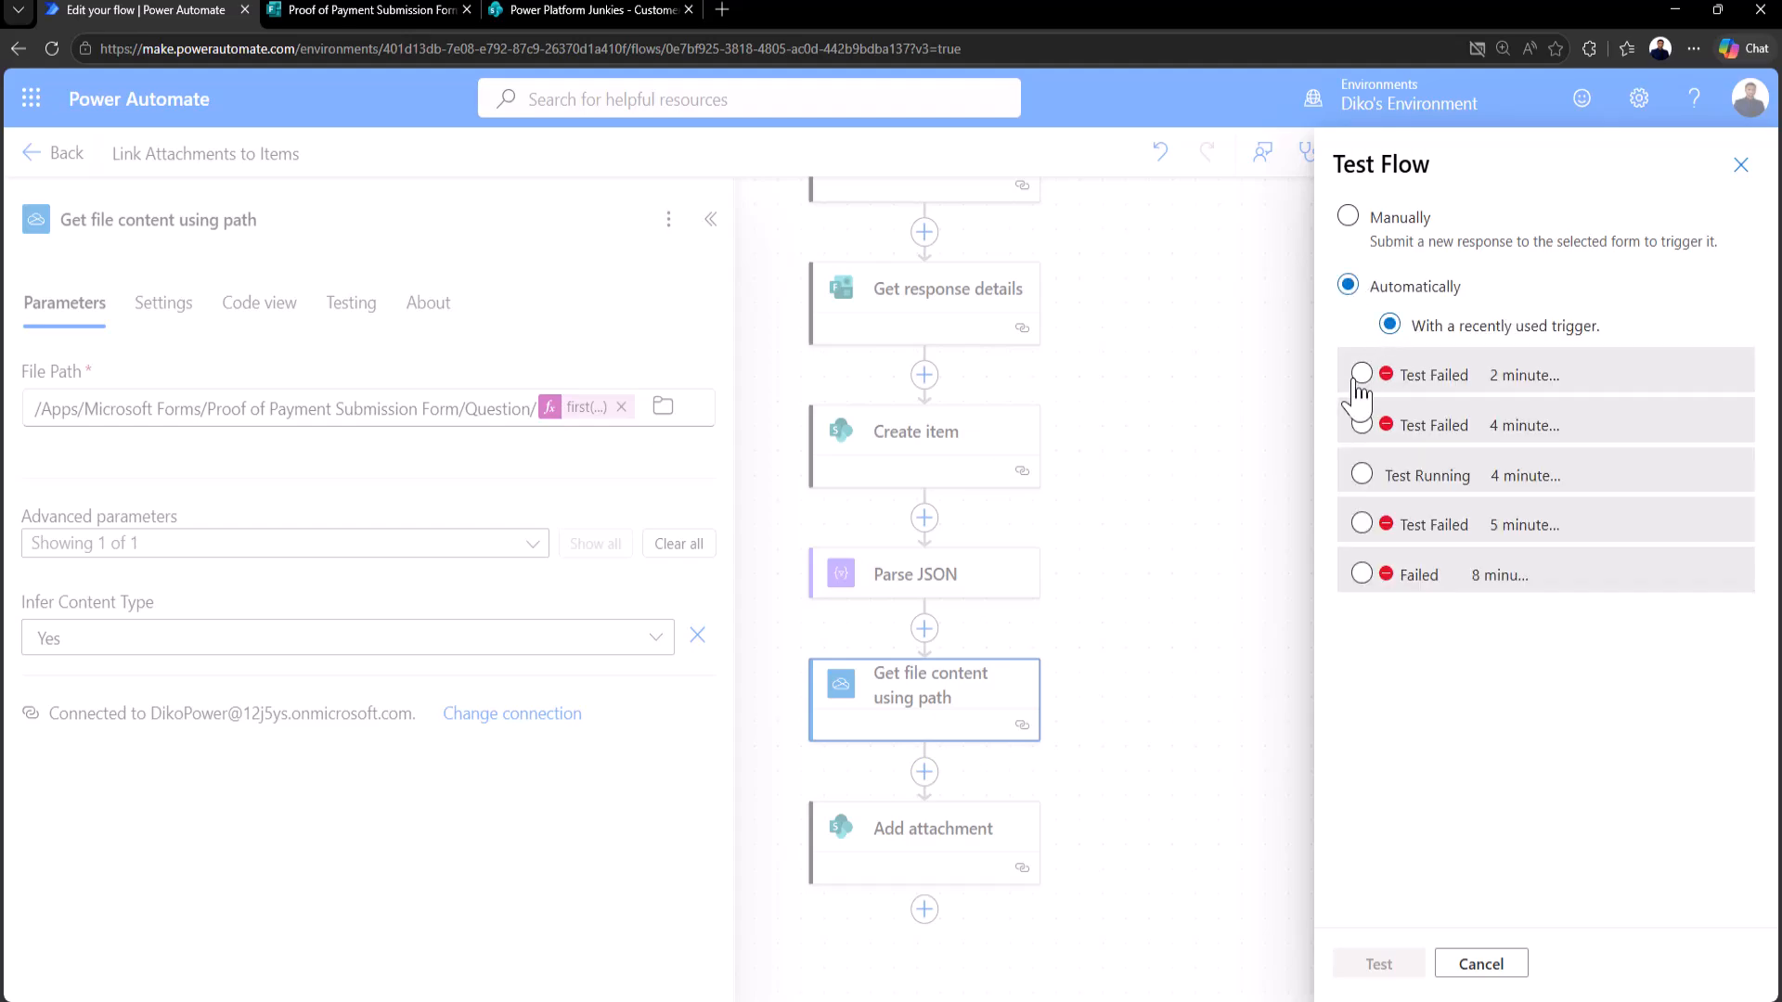
{"action": "left_click", "coordinate": [1360, 376]}
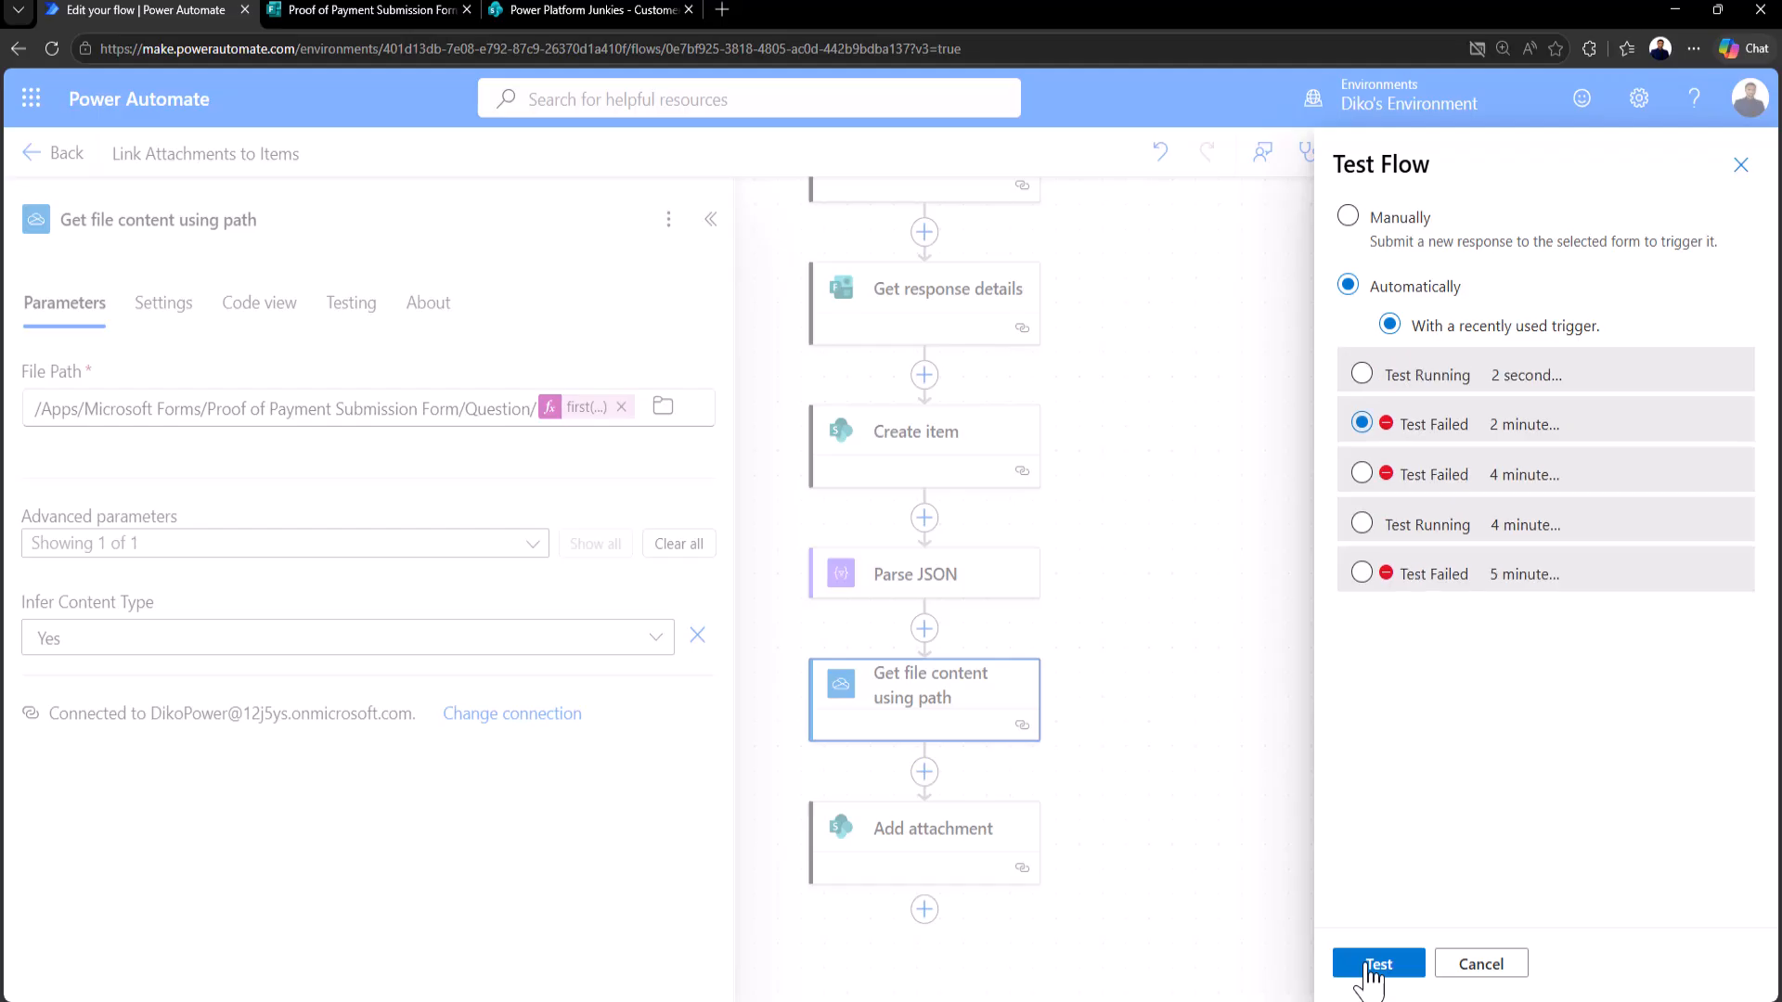
{"action": "left_click", "coordinate": [1376, 965]}
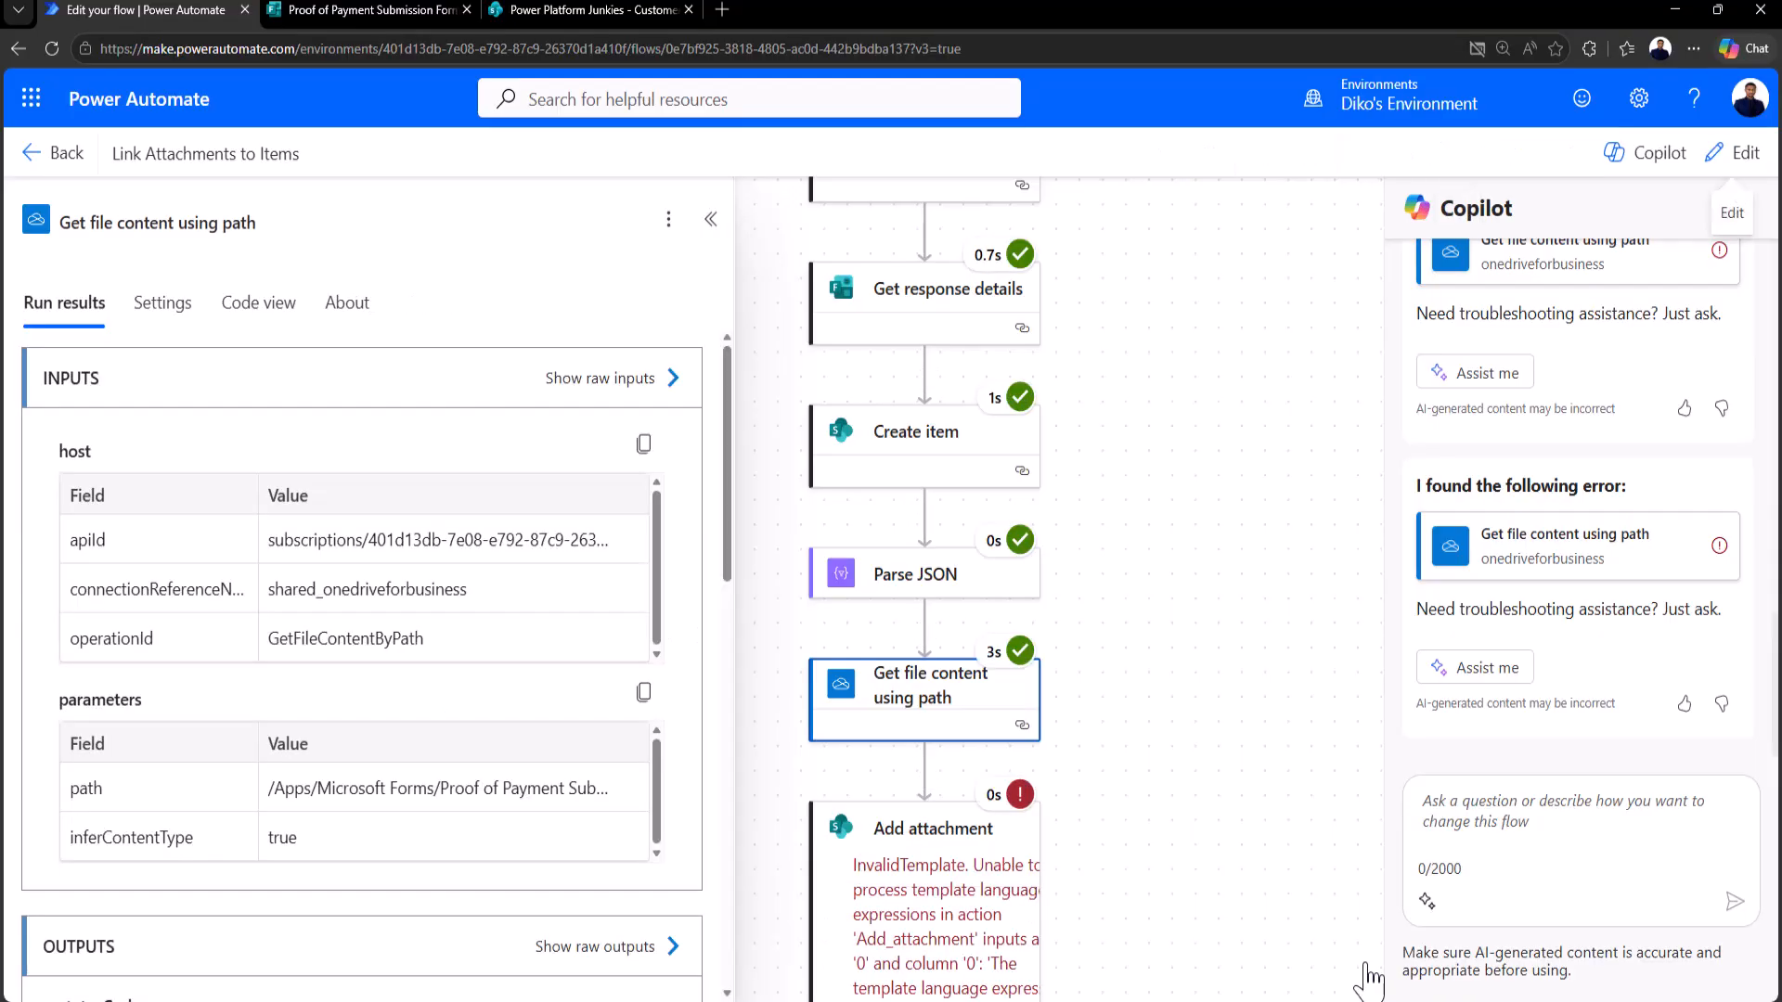
Step: Replace the Add attachment File Name value with the Body name dynamic content
{"action": "scroll", "coordinate": [1179, 714], "scroll_direction": "down", "scroll_amount": 5}
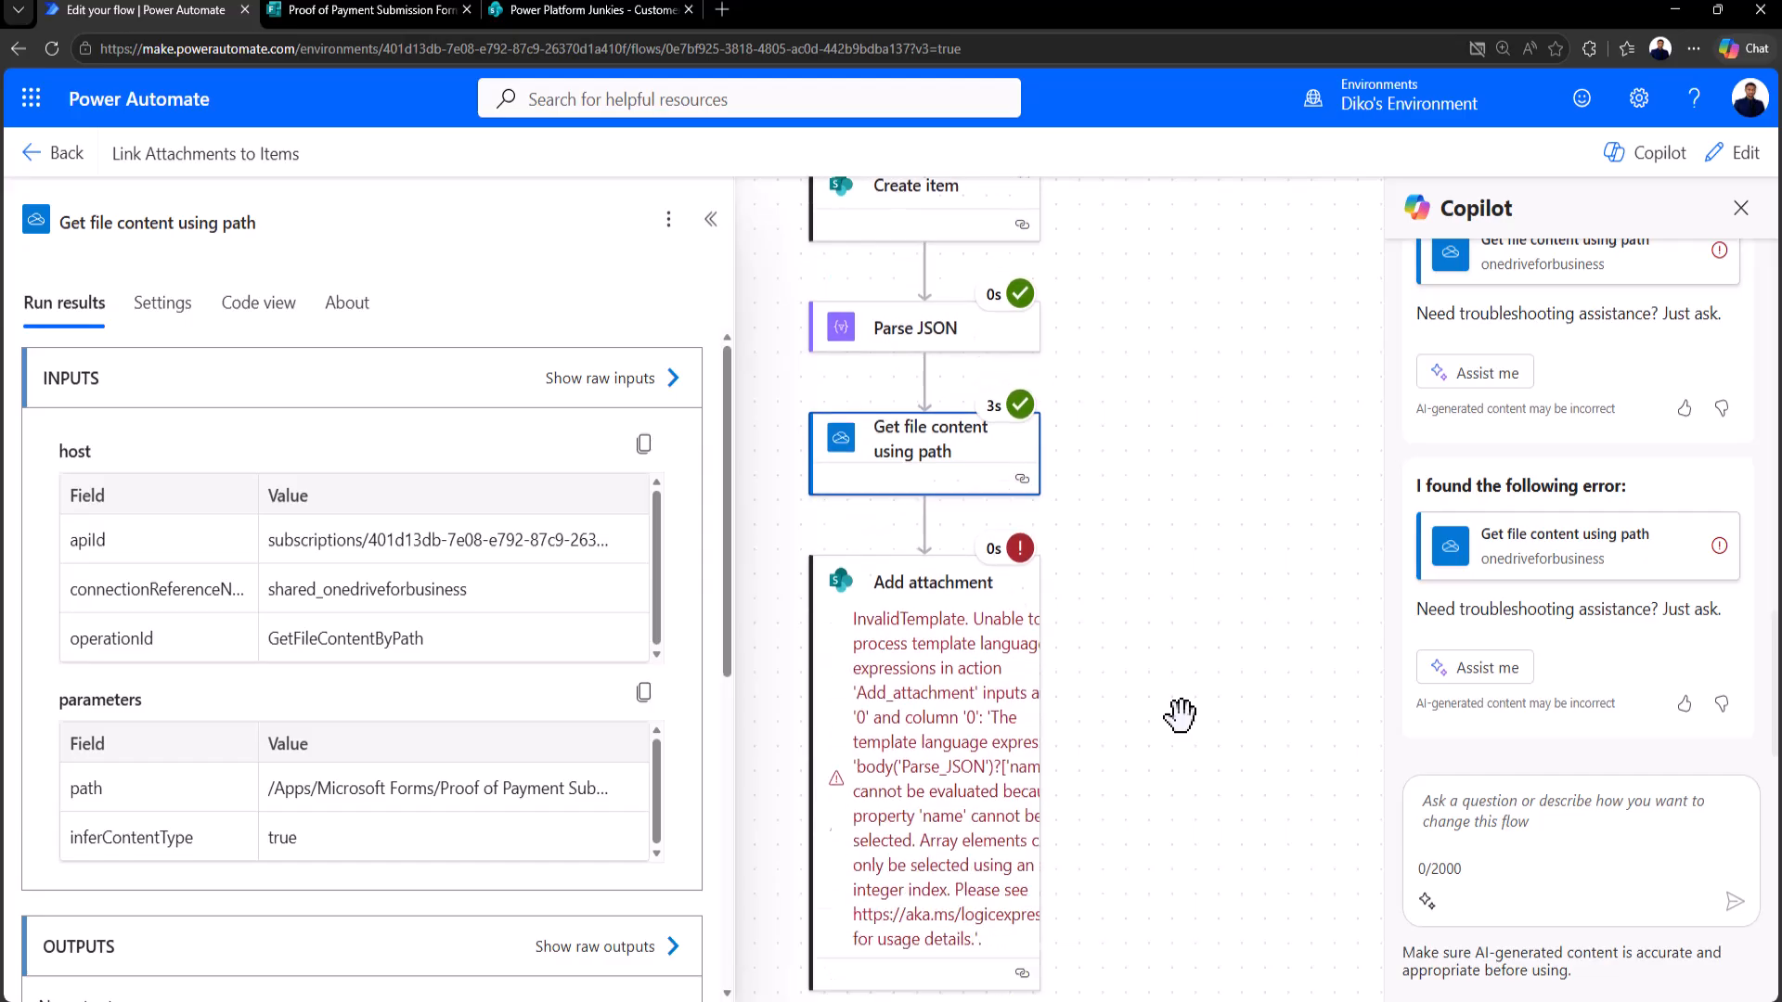
{"action": "left_click", "coordinate": [1031, 696]}
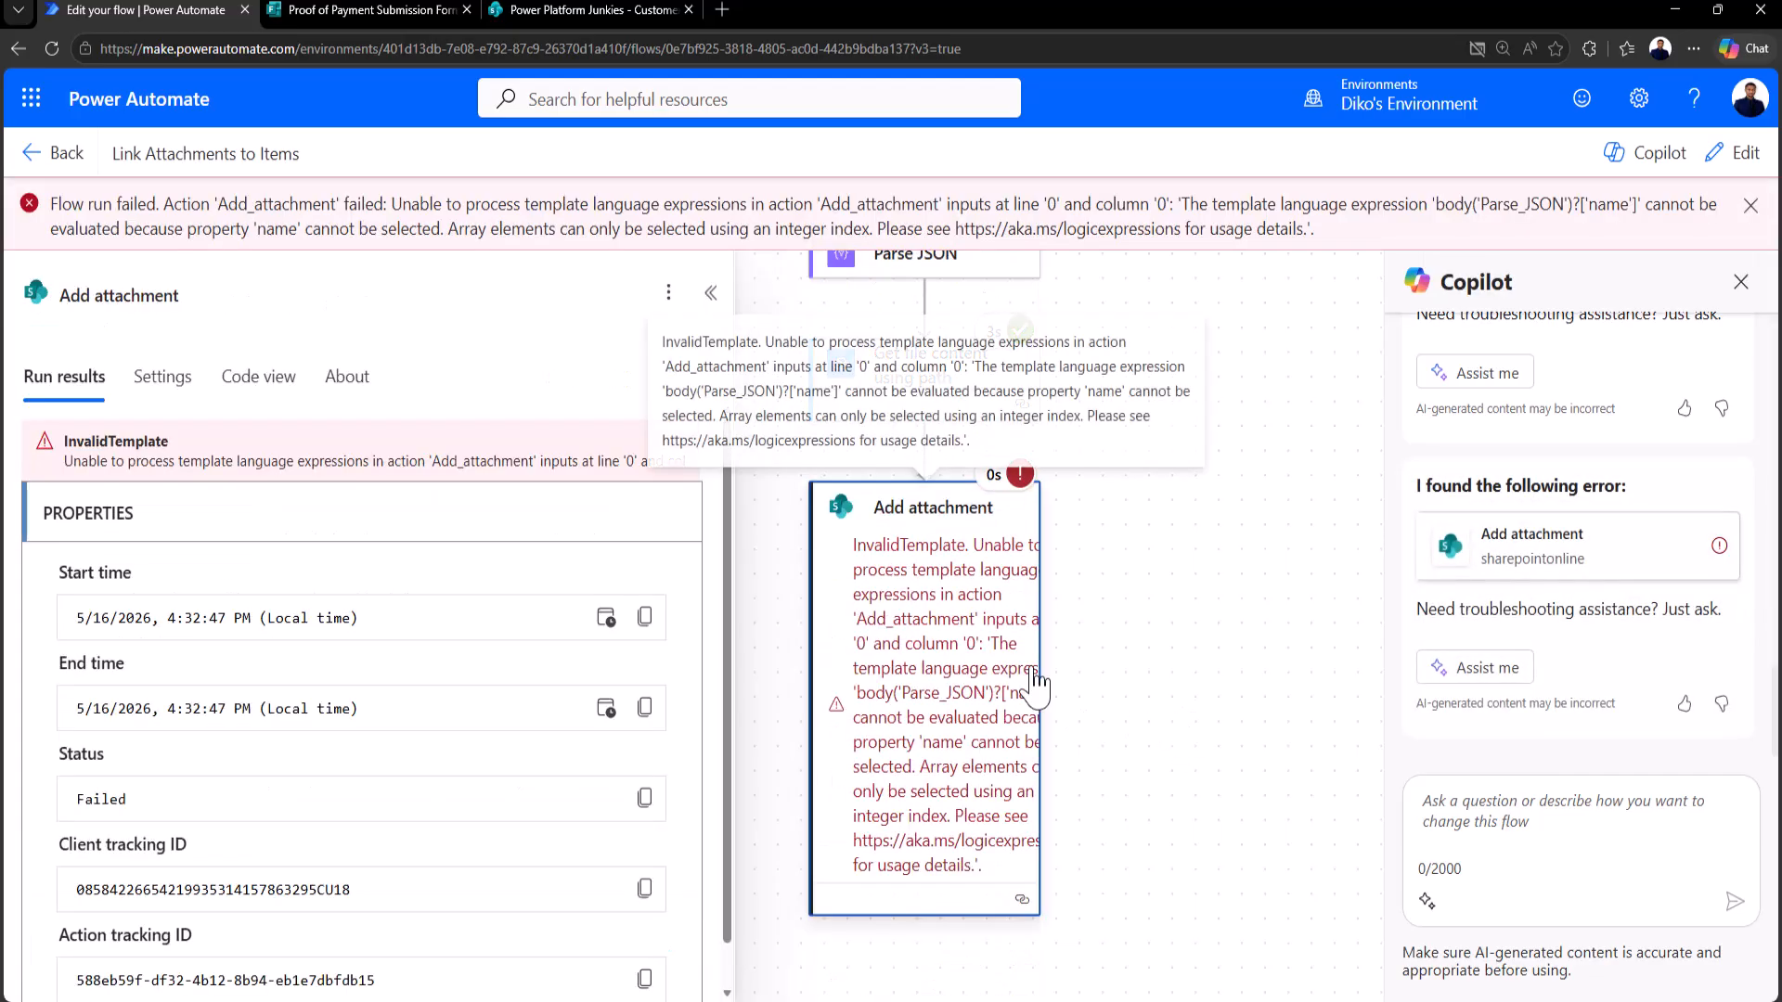
{"action": "left_click", "coordinate": [1740, 156]}
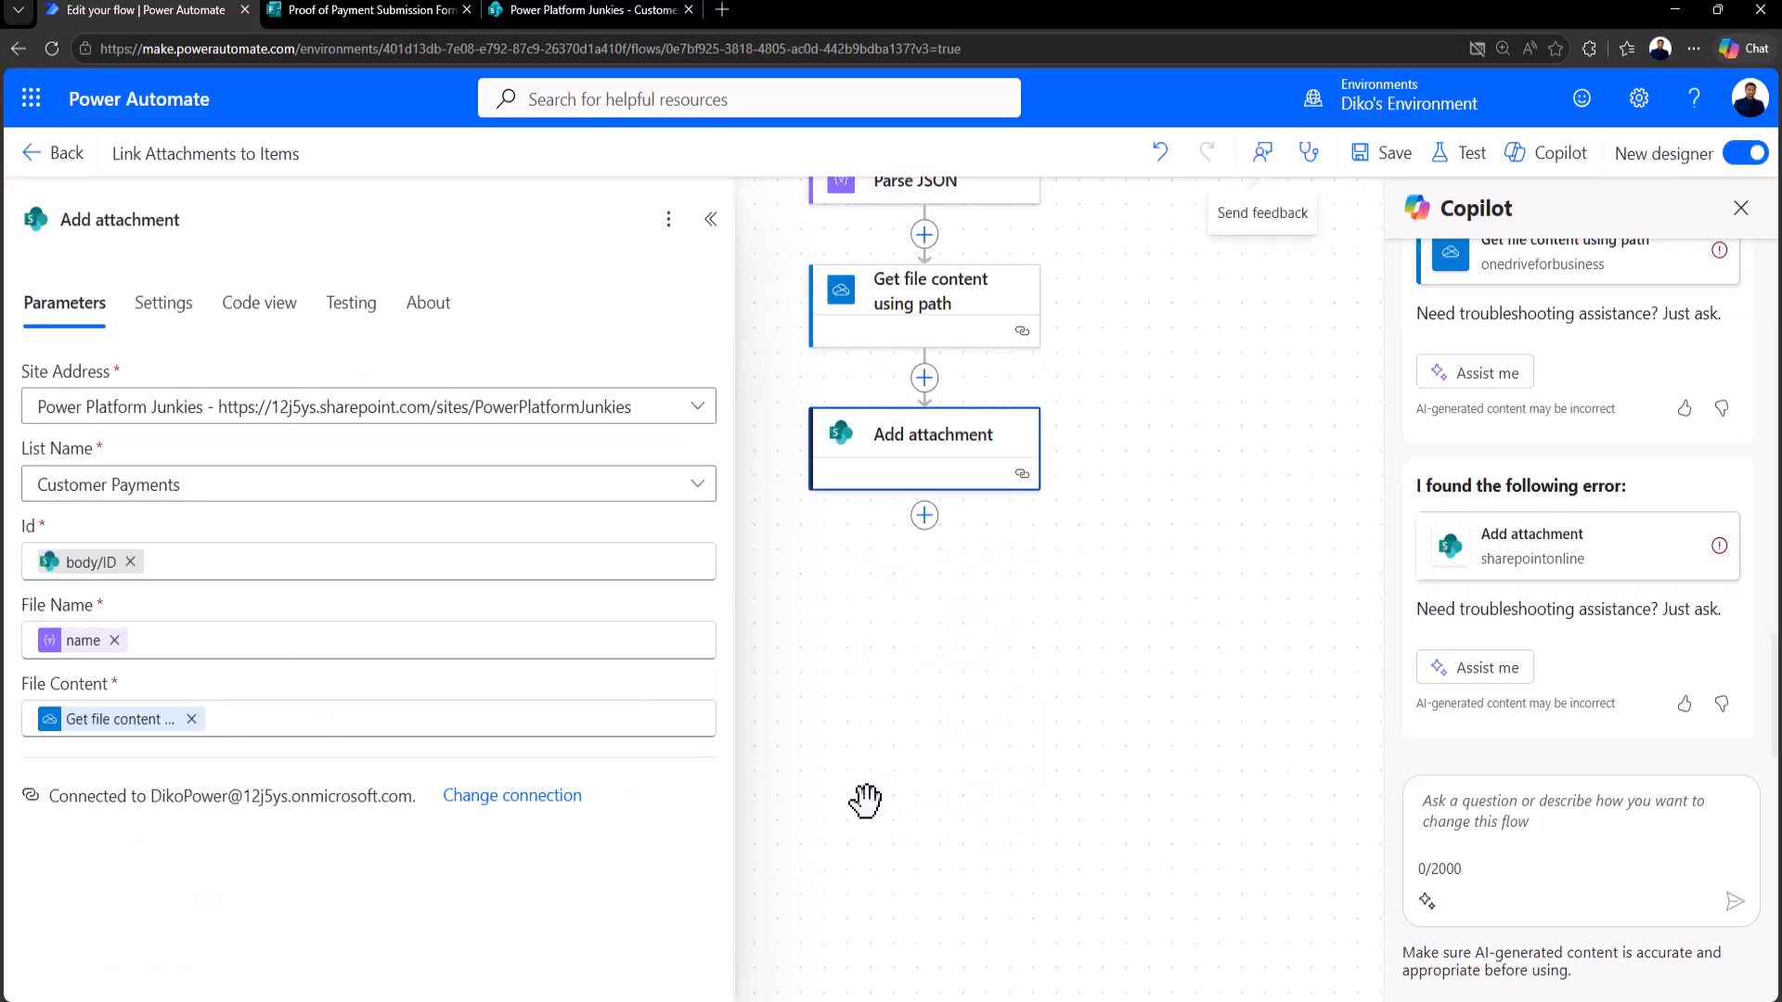
{"action": "mouse_move", "coordinate": [74, 645]}
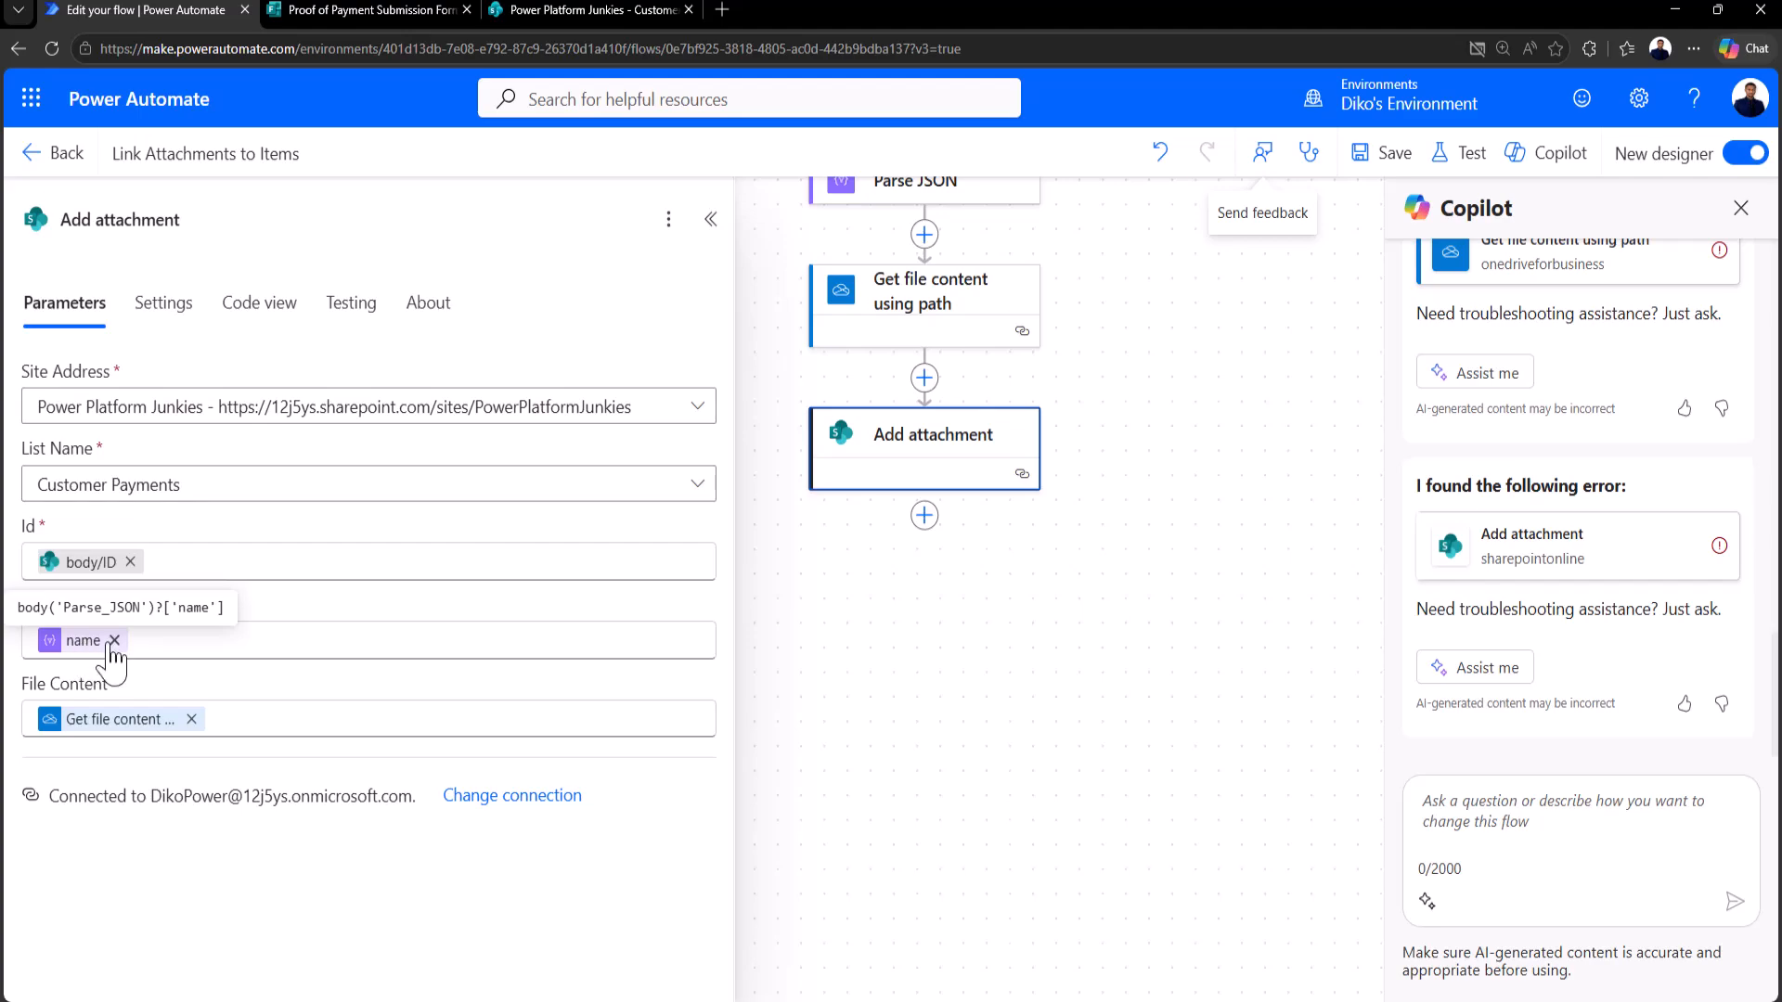
{"action": "left_click", "coordinate": [114, 640]}
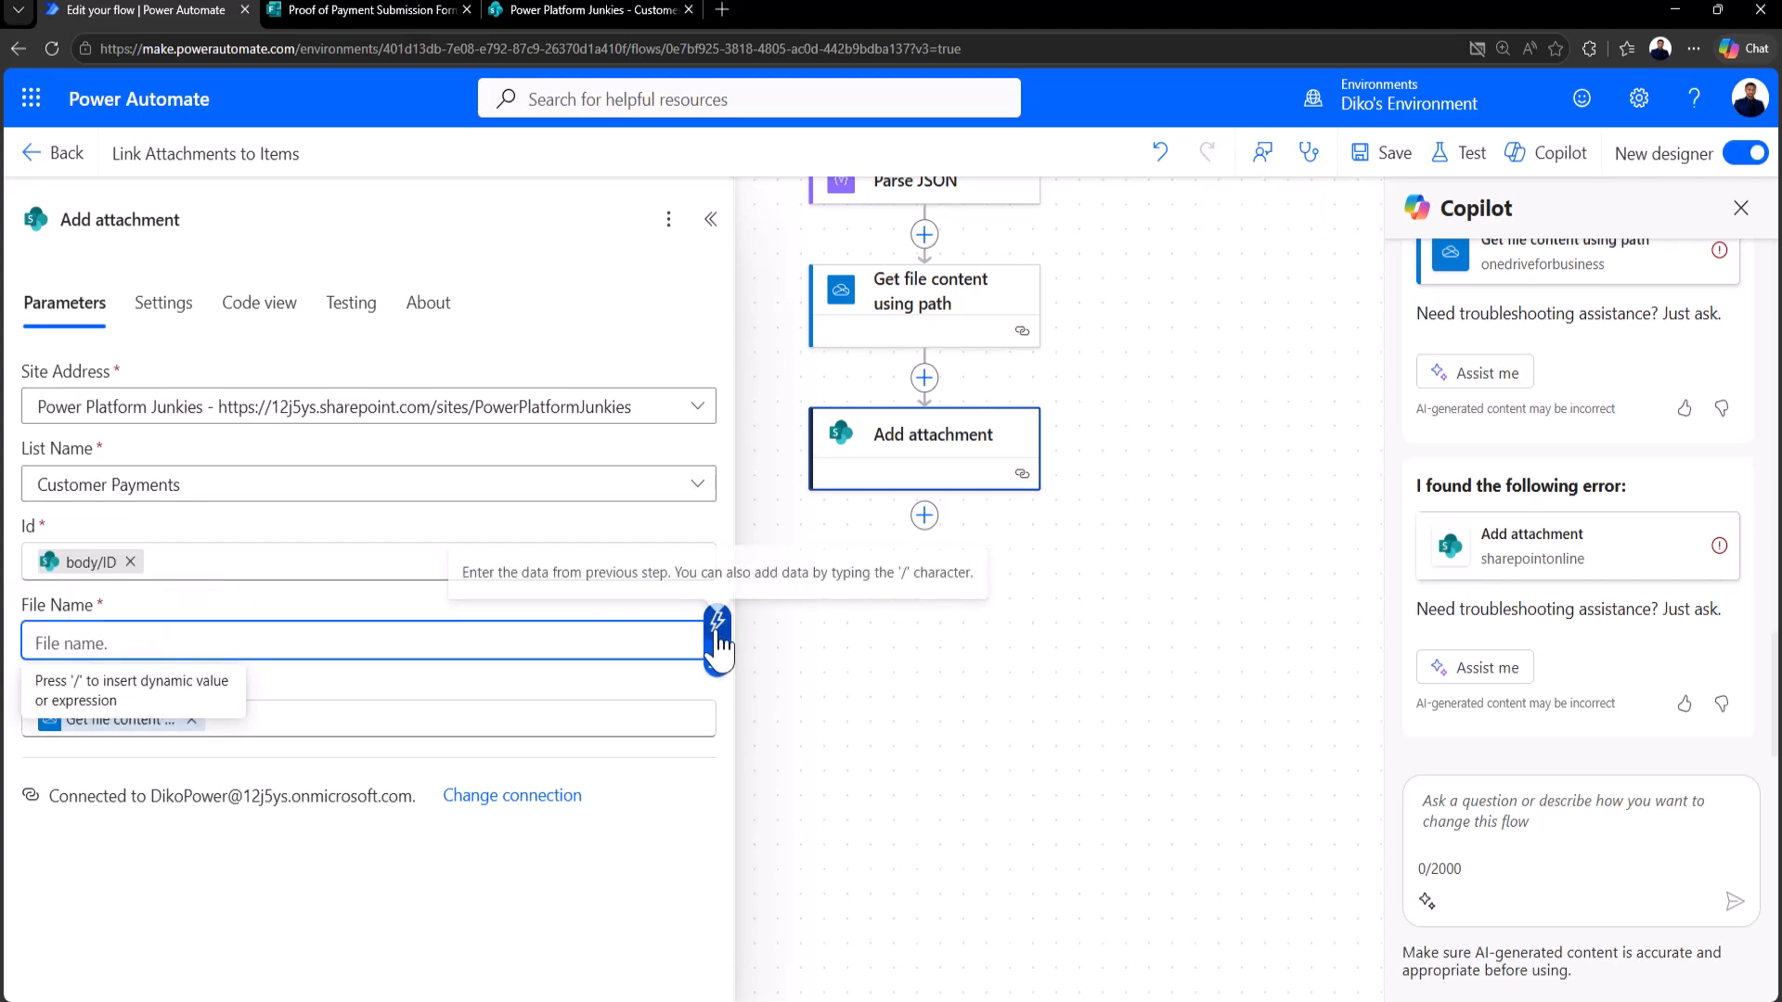
{"action": "left_click", "coordinate": [719, 624]}
{"action": "left_click", "coordinate": [791, 476]}
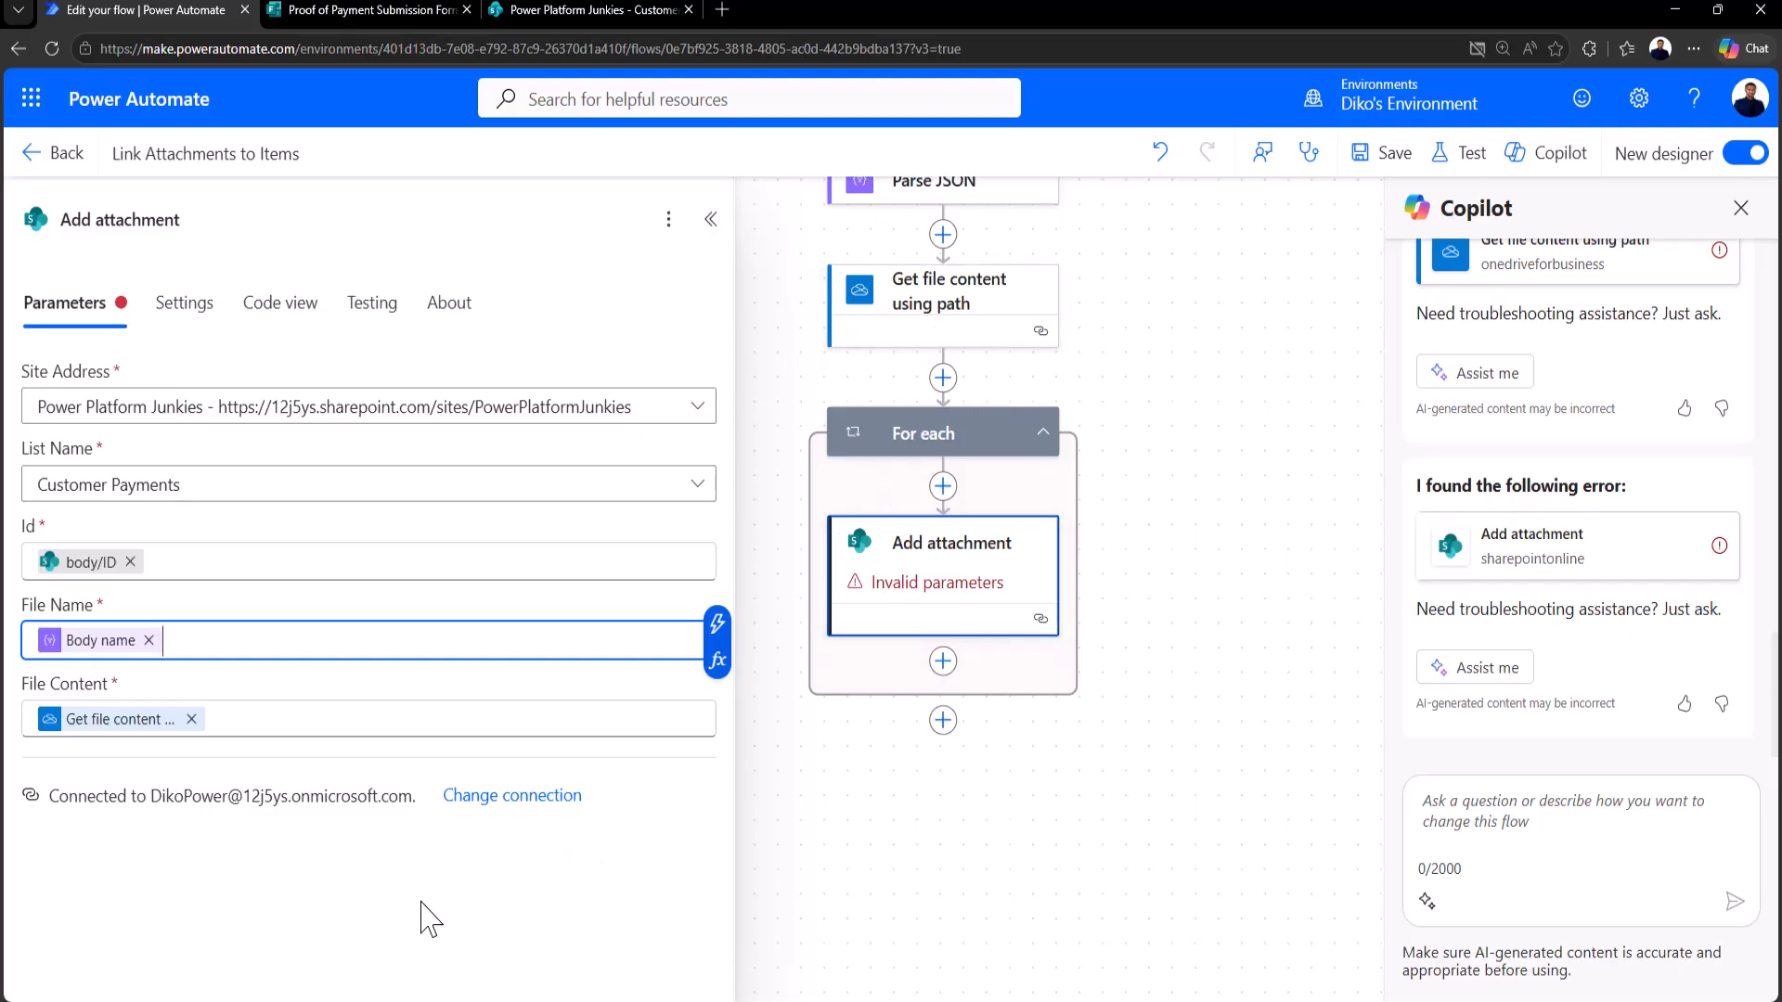
{"action": "left_click", "coordinate": [424, 908]}
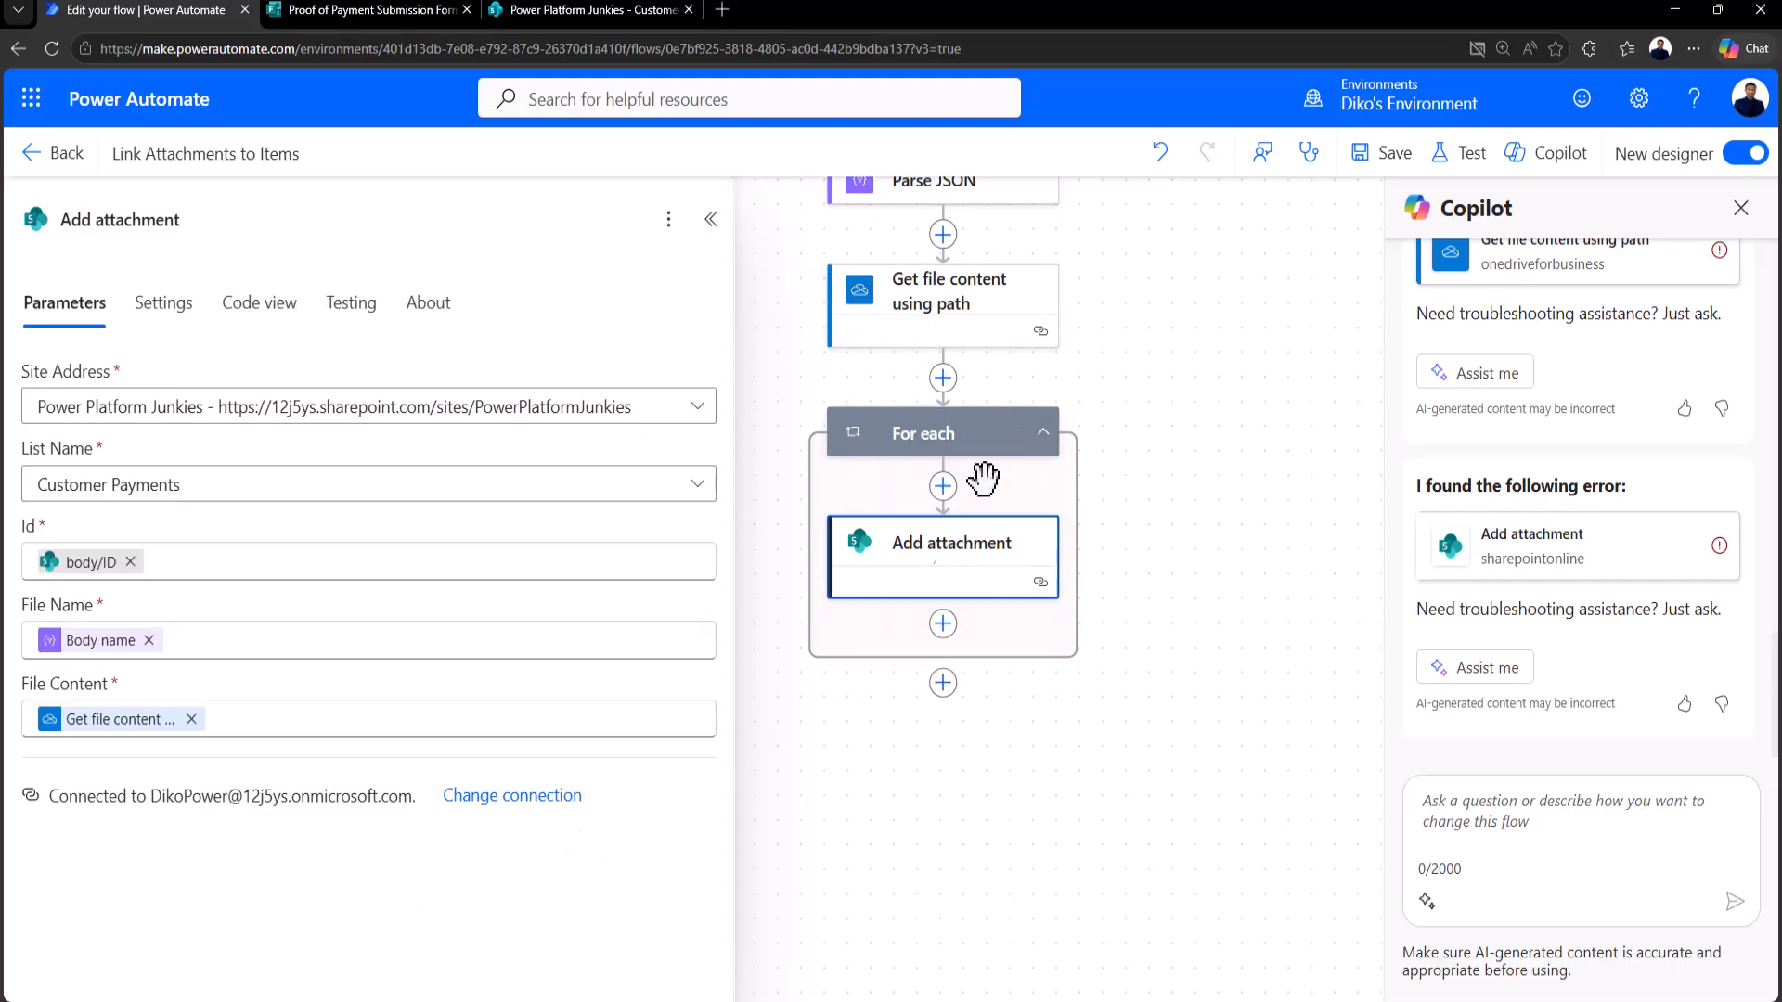
Step: Save the flow and retest it automatically with the latest run's trigger
{"action": "left_click", "coordinate": [1466, 179]}
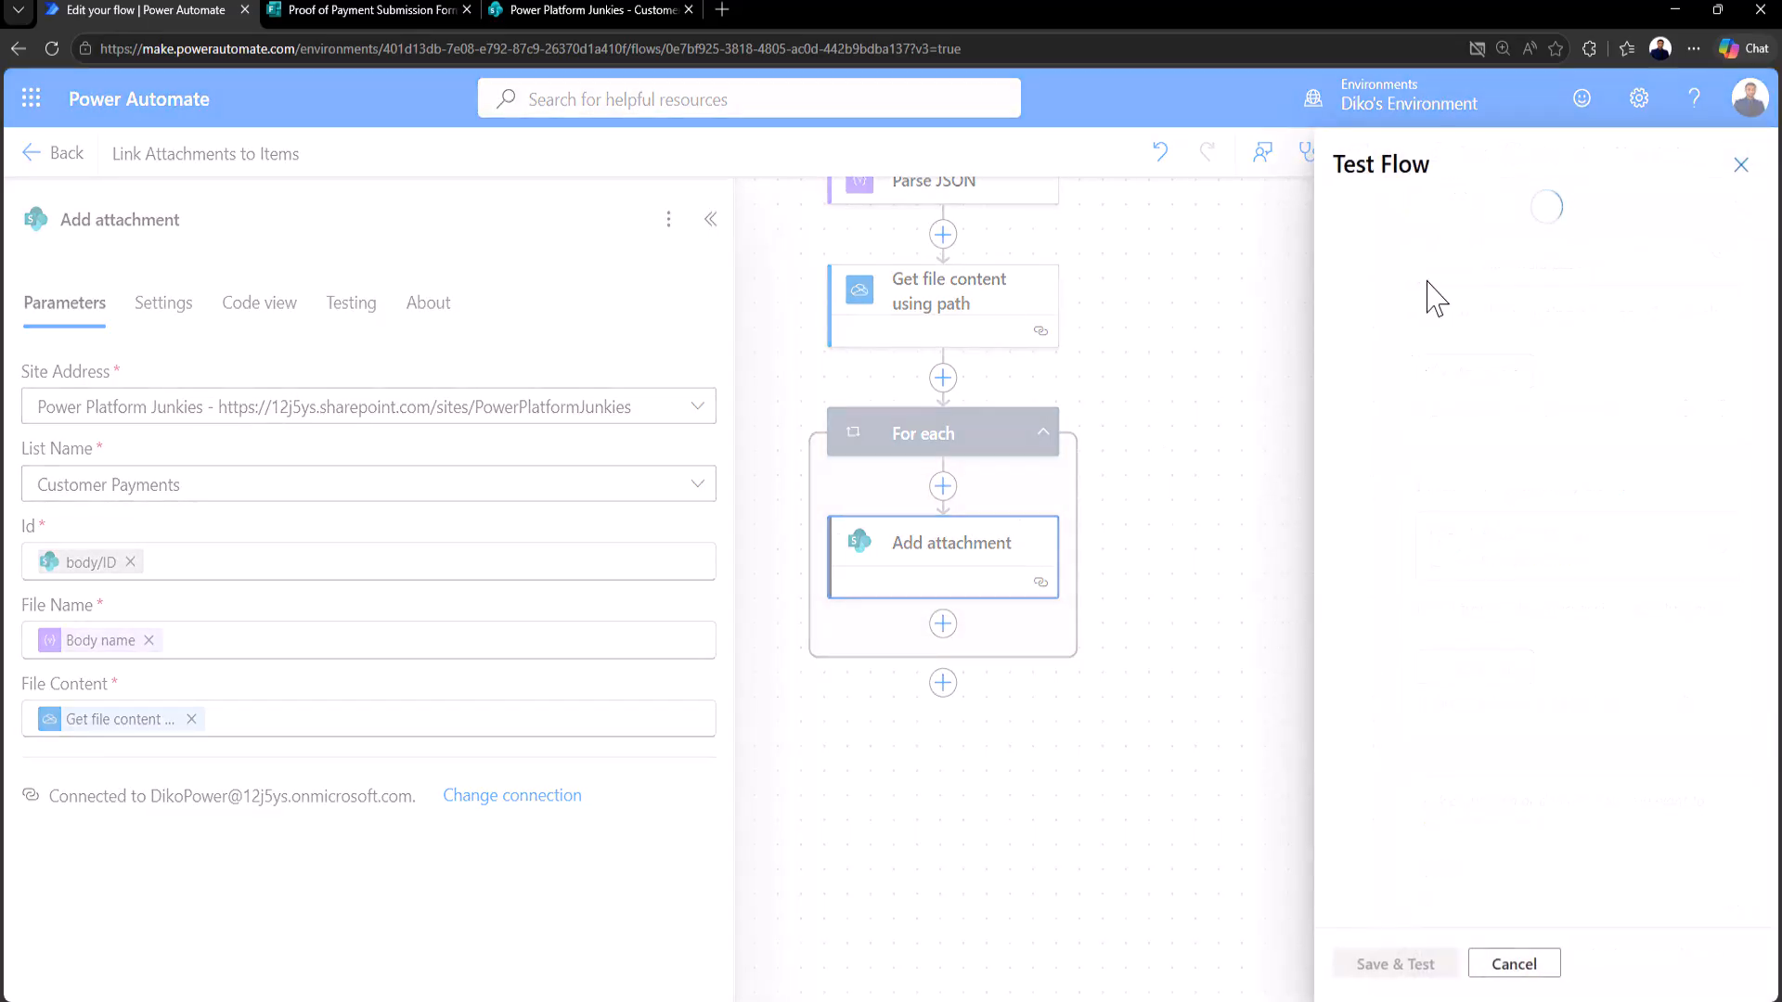
{"action": "left_click", "coordinate": [1348, 286]}
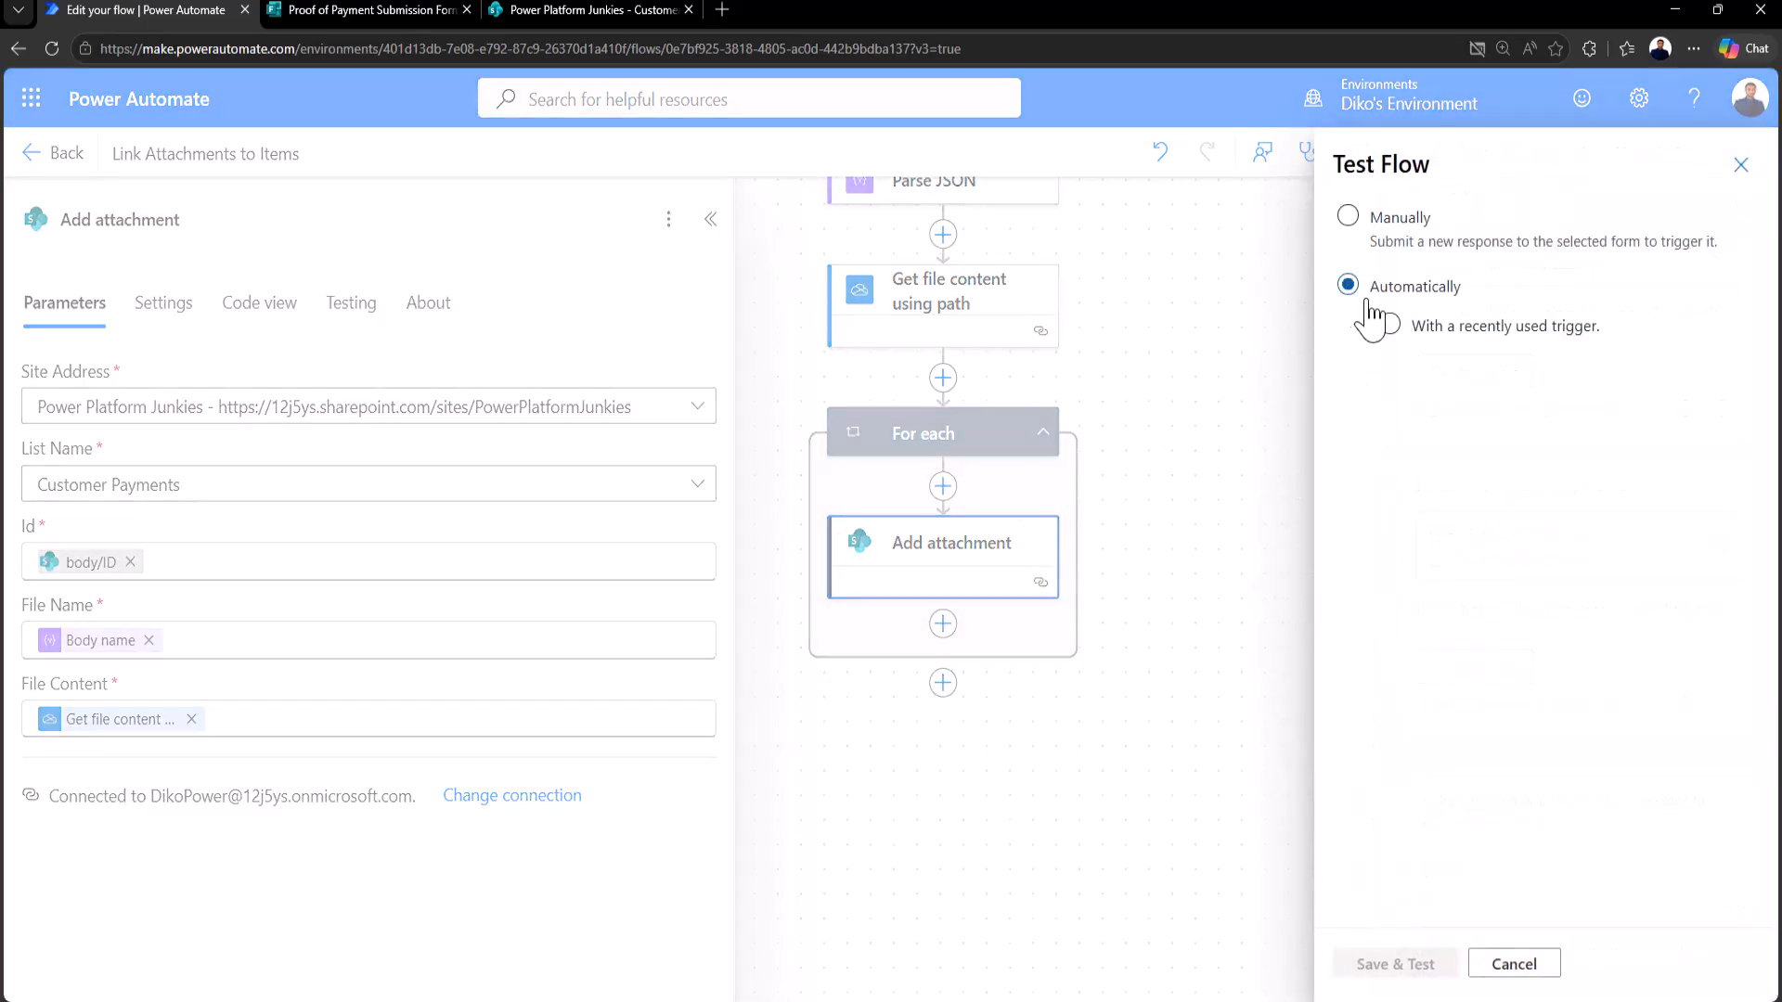
{"action": "left_click", "coordinate": [1390, 324]}
{"action": "left_click", "coordinate": [1362, 373]}
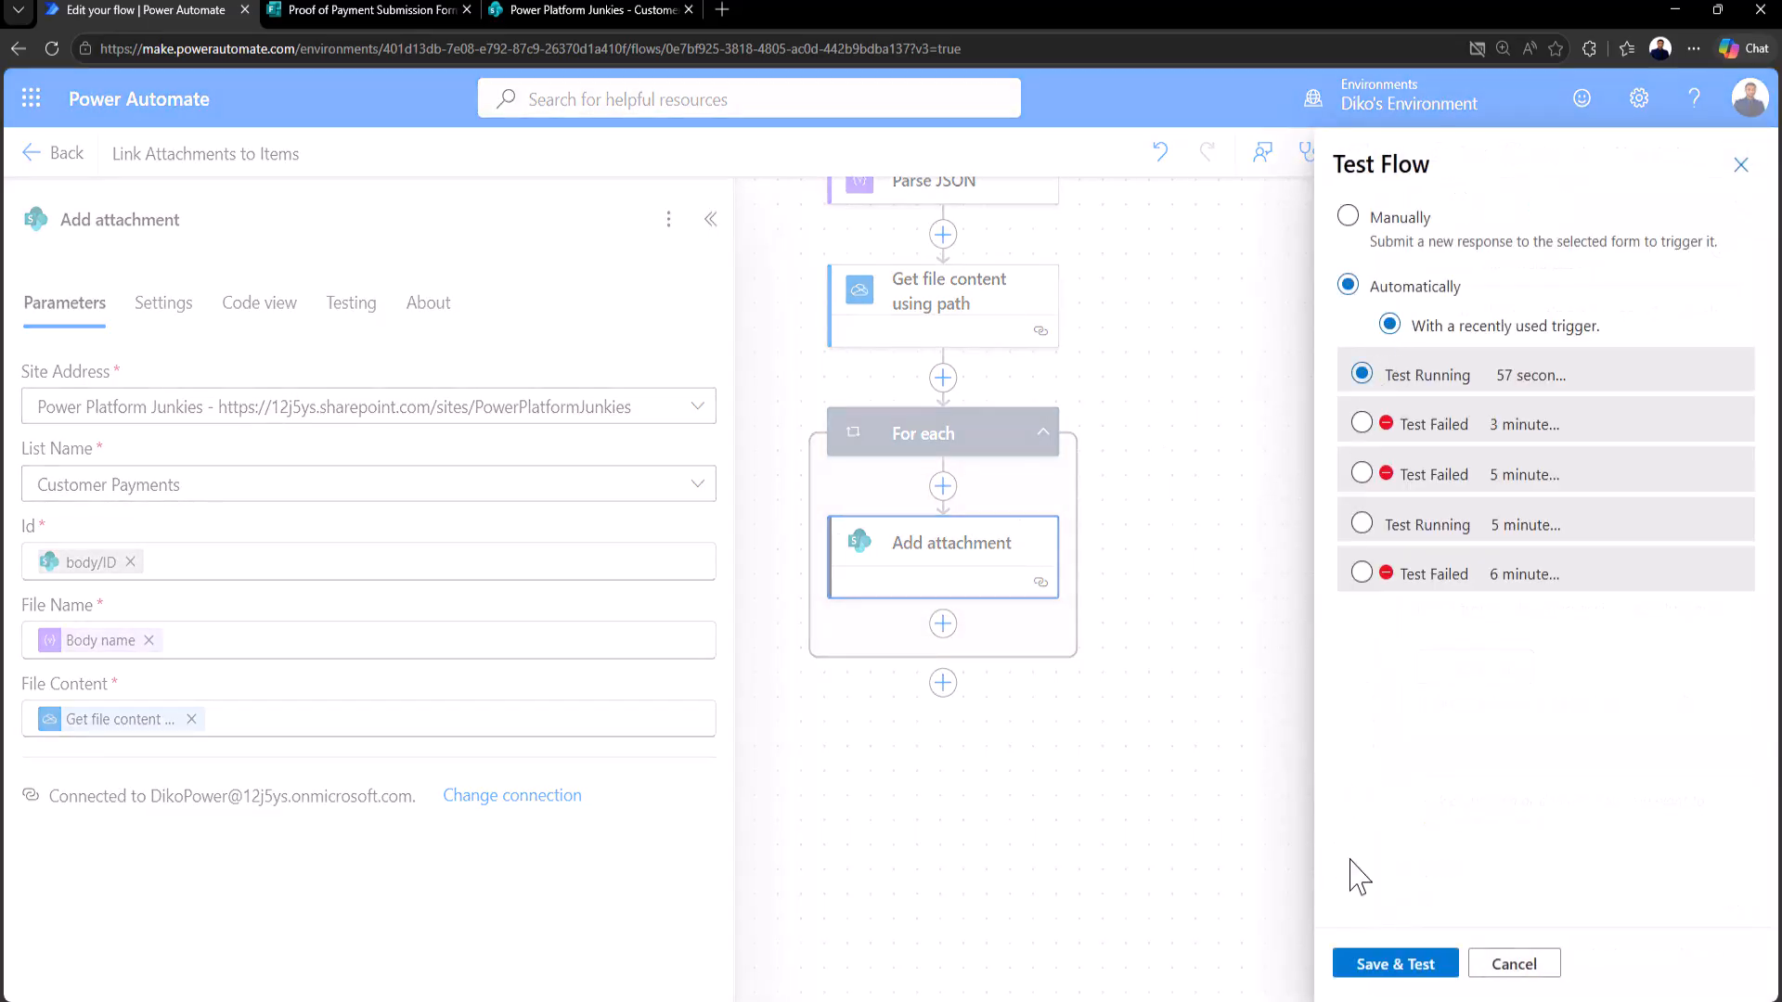
{"action": "left_click", "coordinate": [1392, 965]}
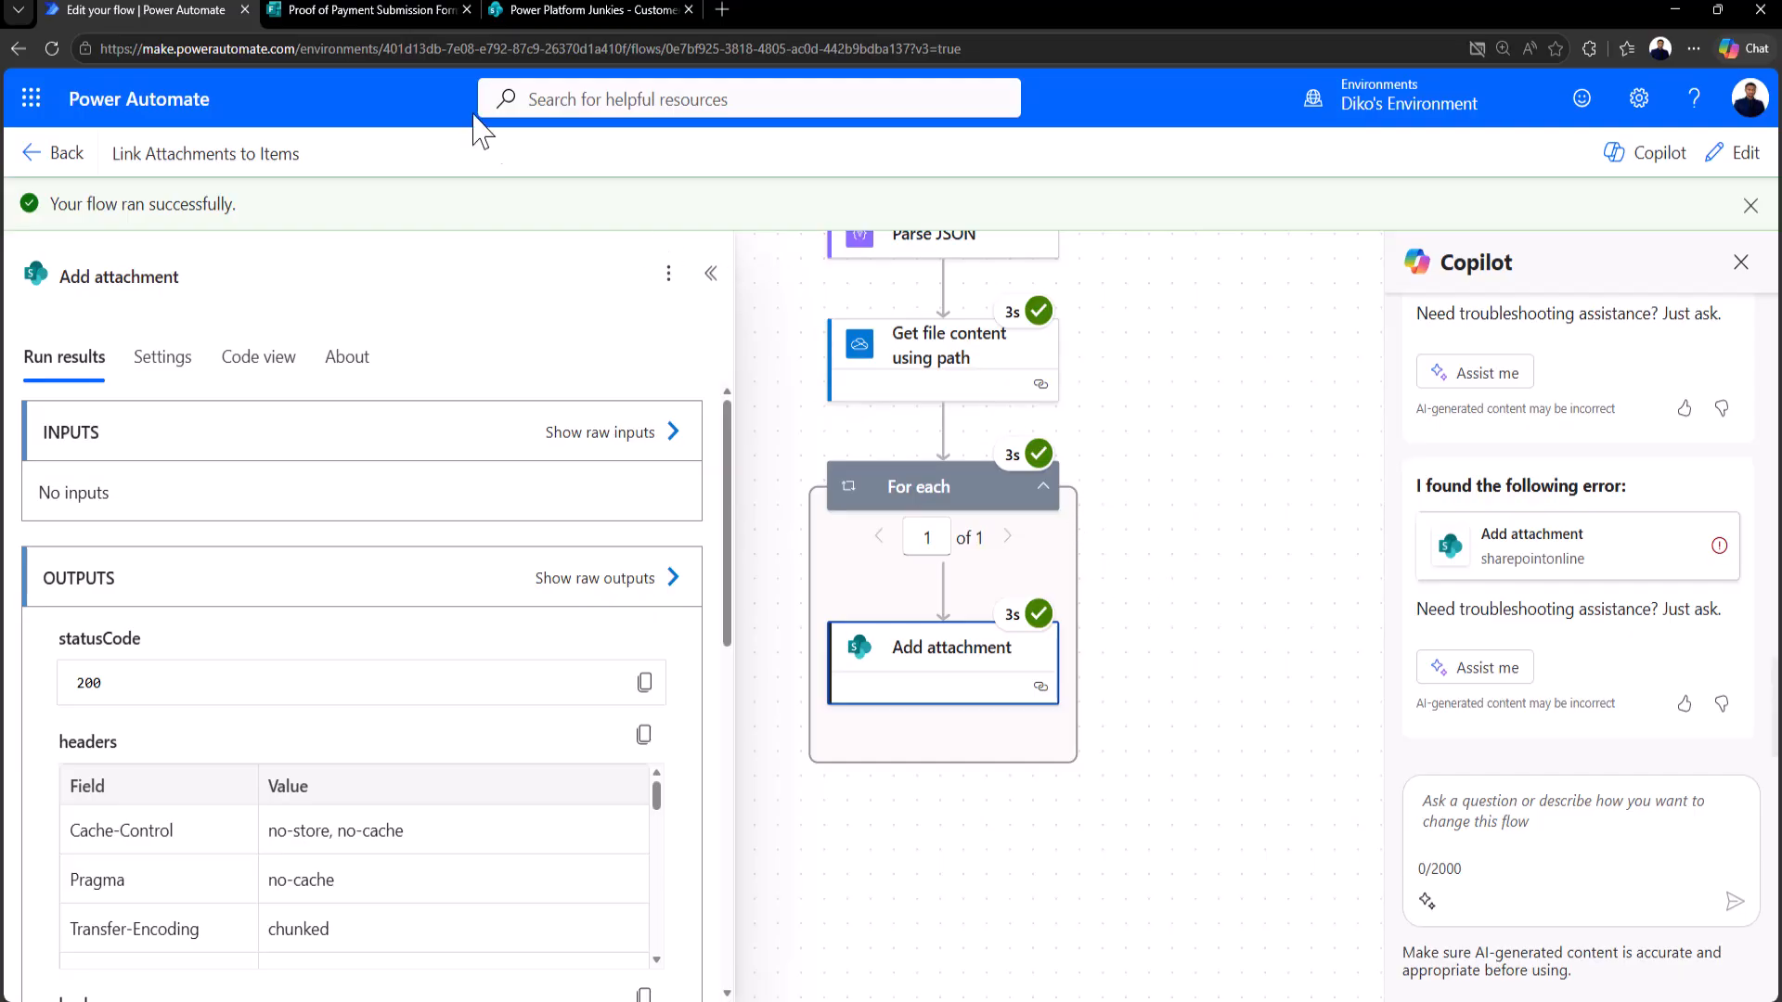
Step: Refresh the Customer Payments list and open the newest item's attached proof-of-payment image
{"action": "left_click", "coordinate": [575, 9]}
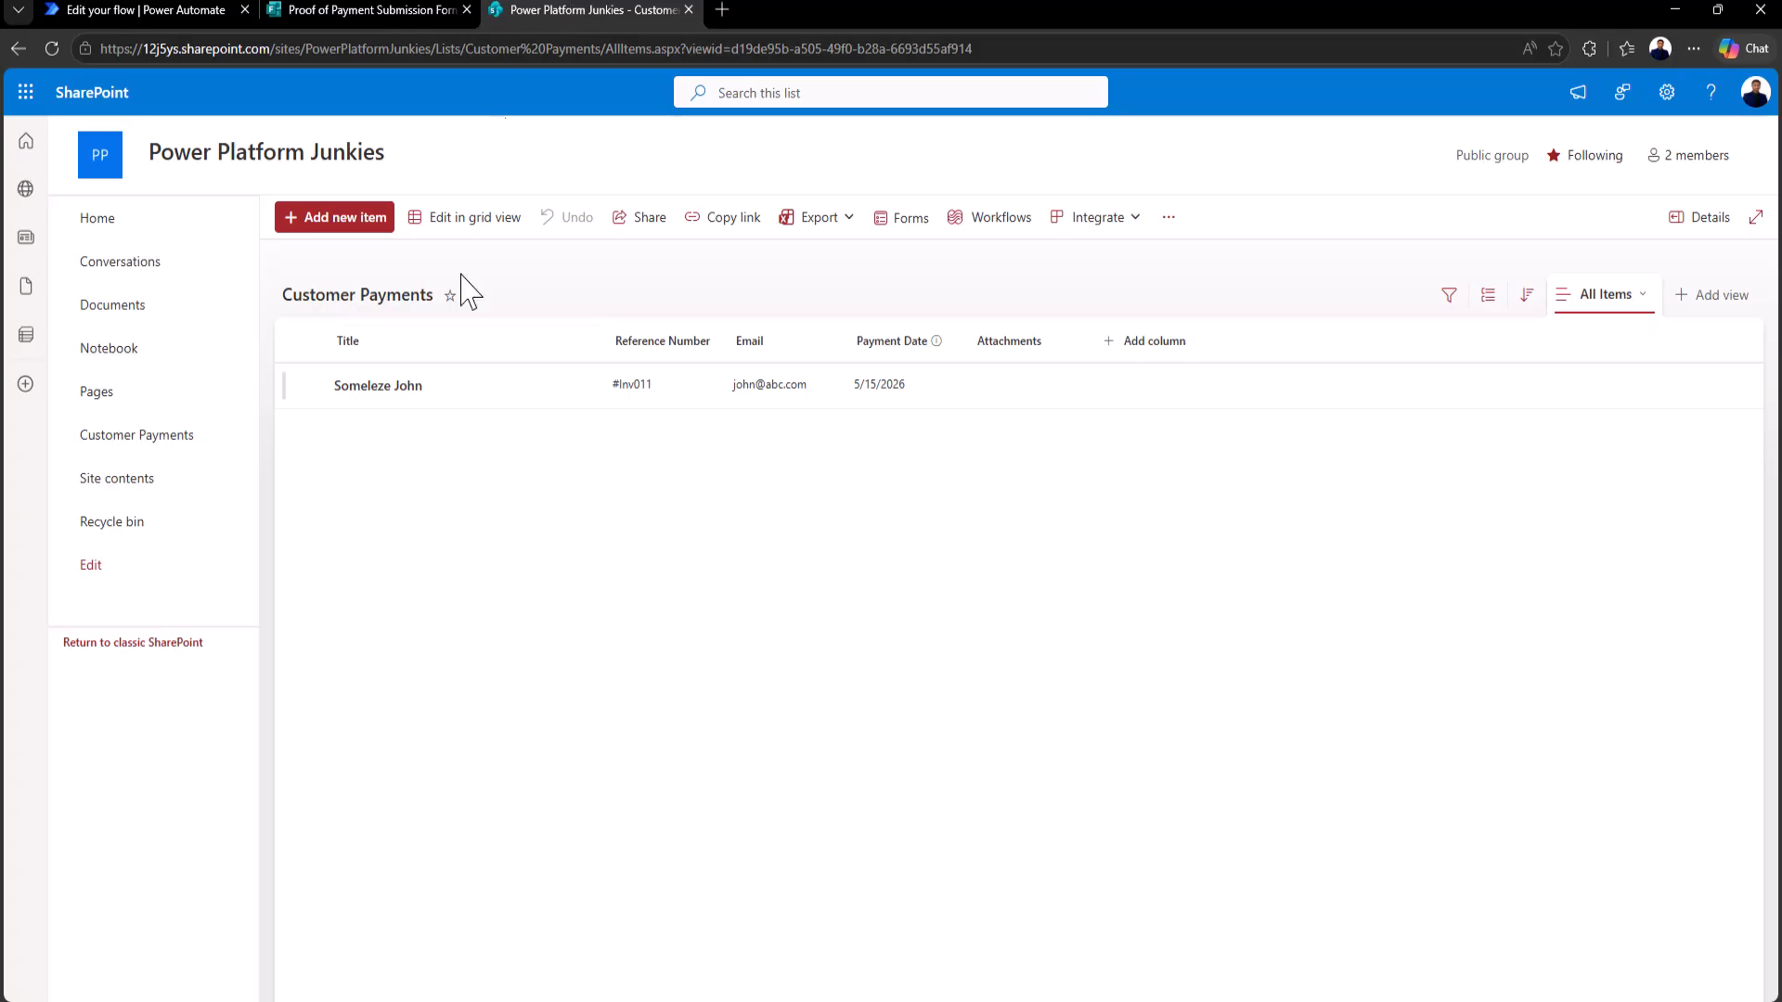
{"action": "left_click", "coordinate": [57, 42]}
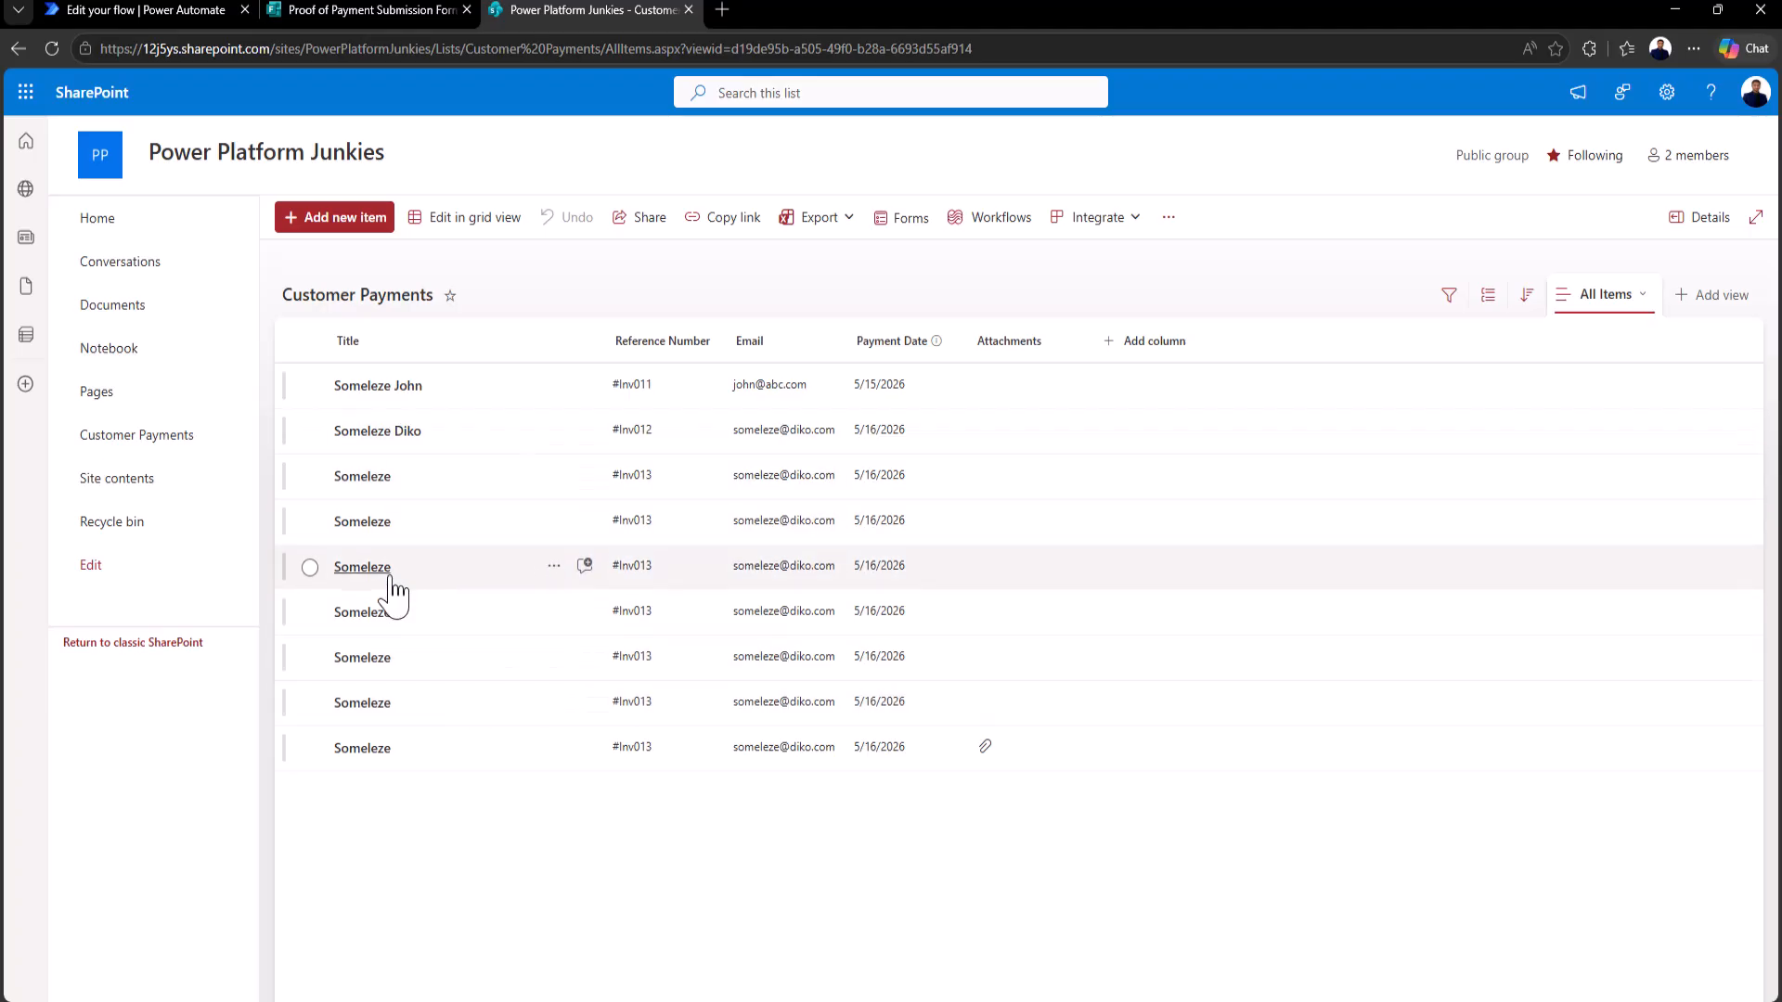
{"action": "left_click", "coordinate": [310, 748]}
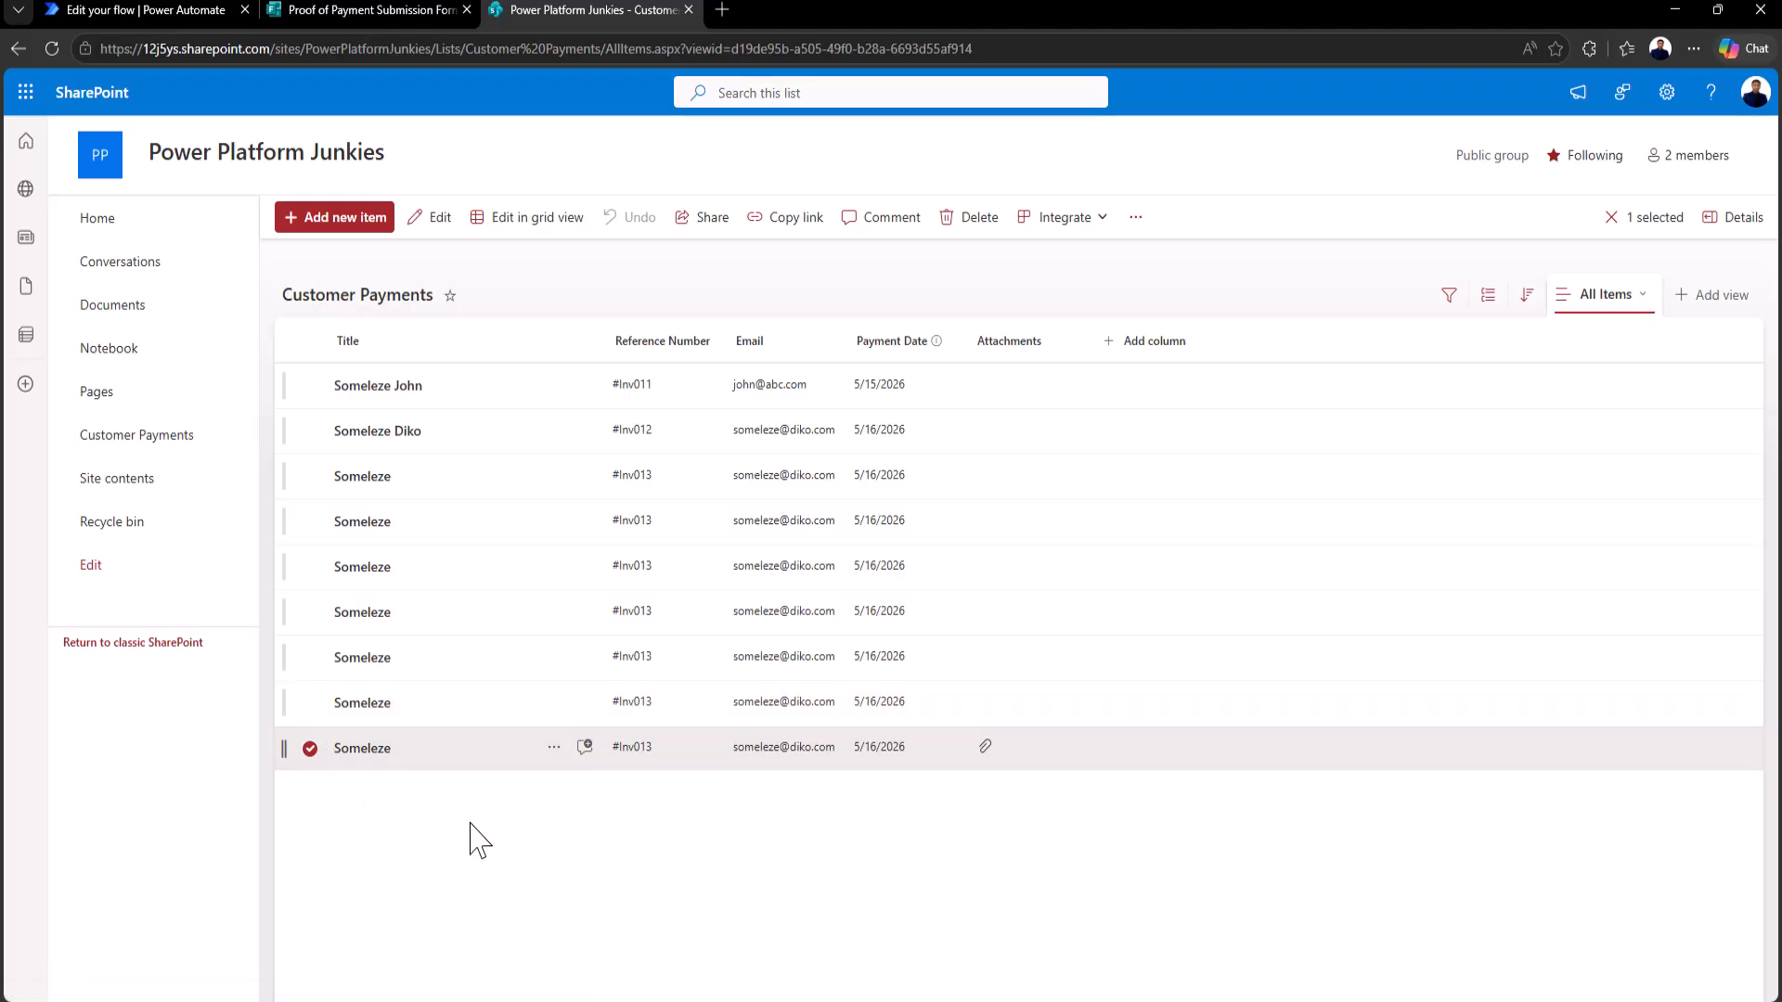
{"action": "left_click", "coordinate": [366, 749]}
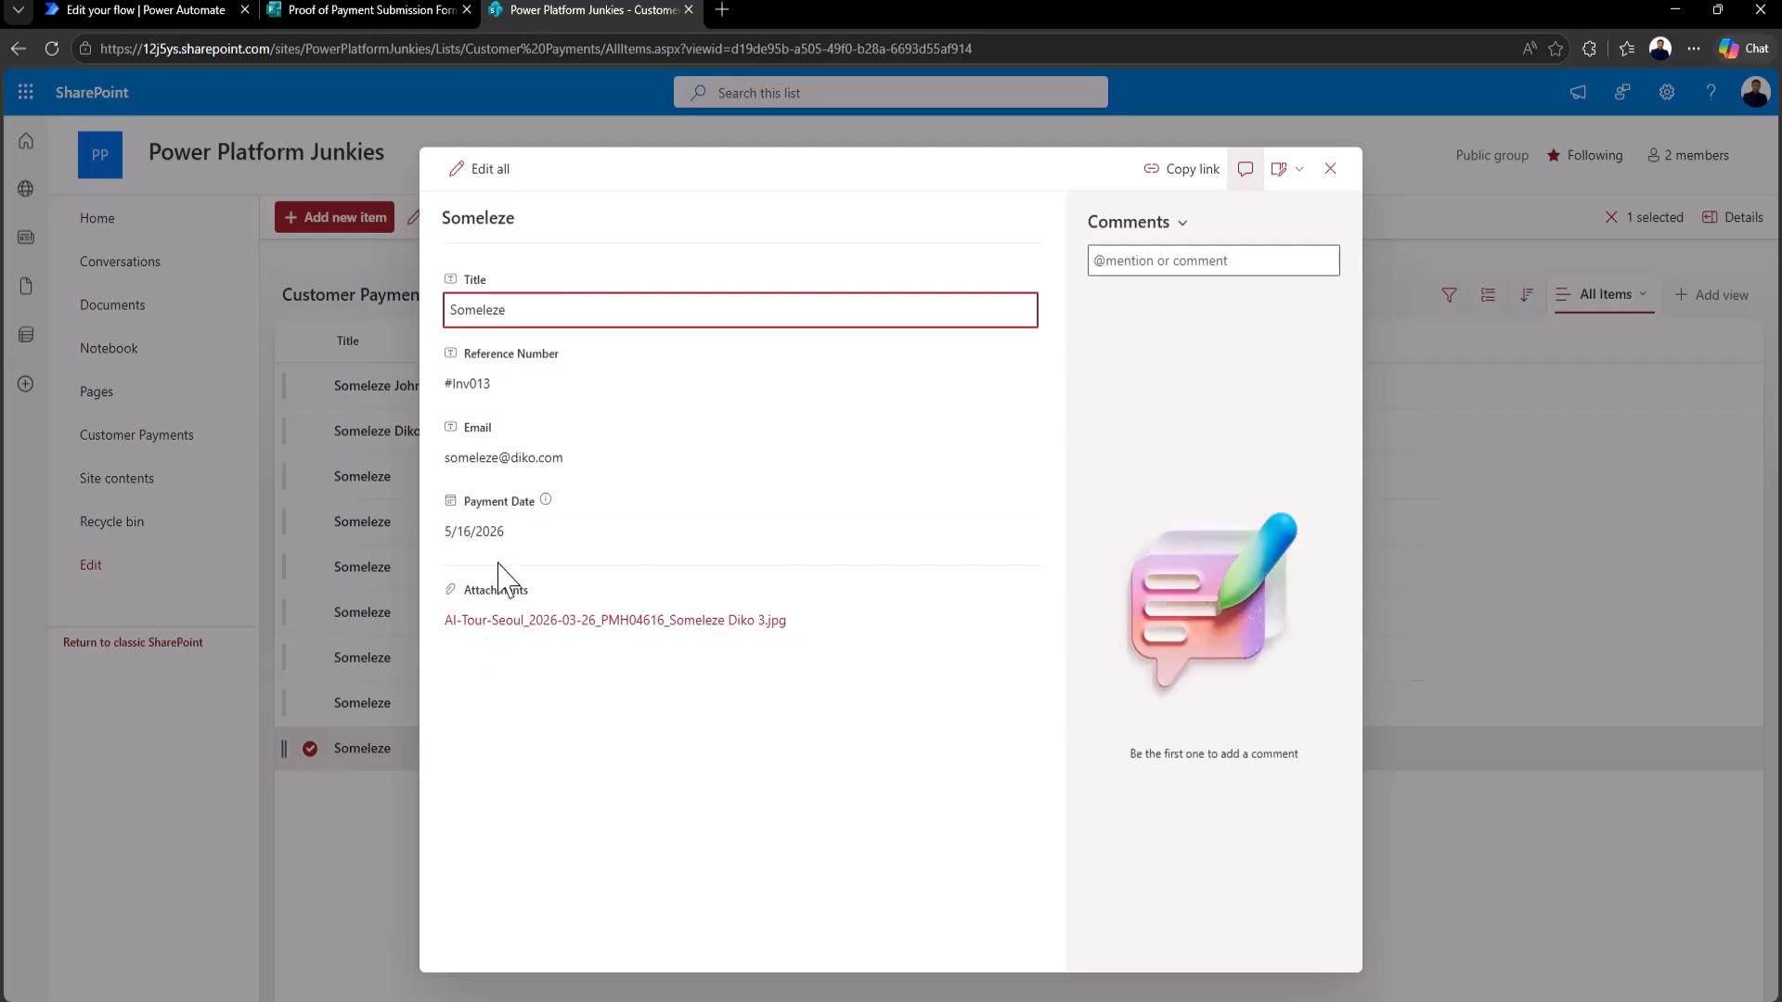
{"action": "left_click", "coordinate": [537, 622]}
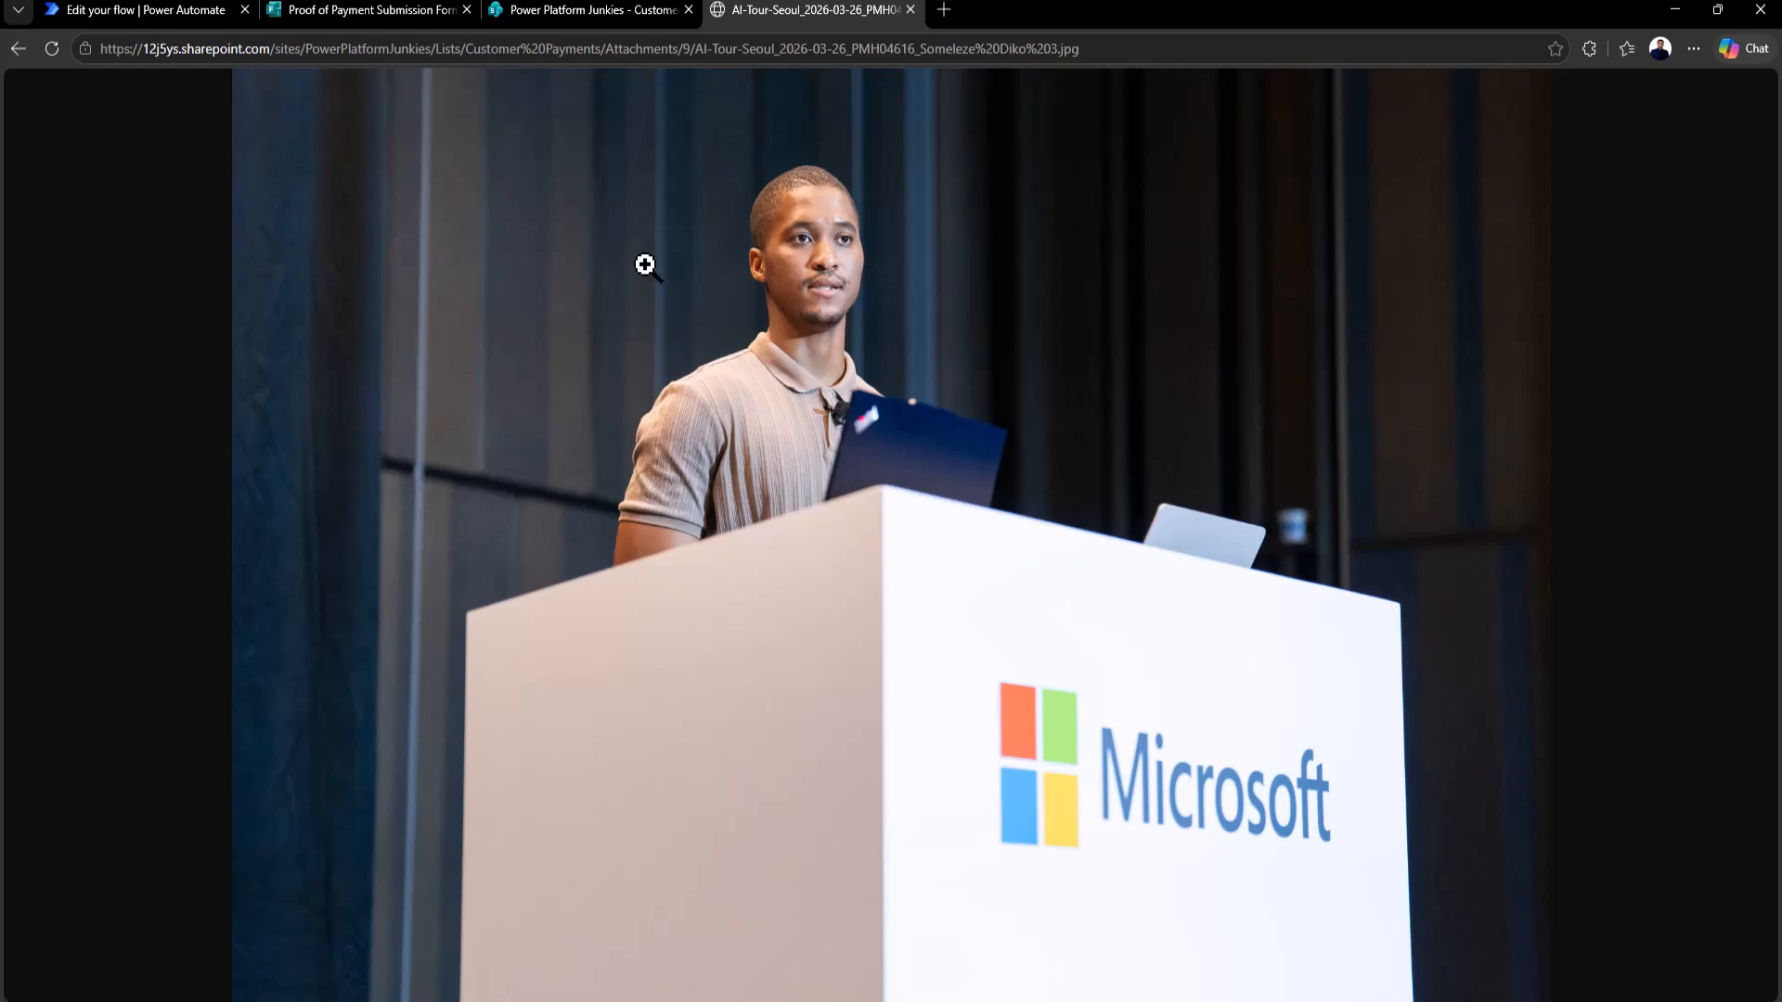
Step: Close the item details and return to the successful flow run results
{"action": "left_click", "coordinate": [539, 20]}
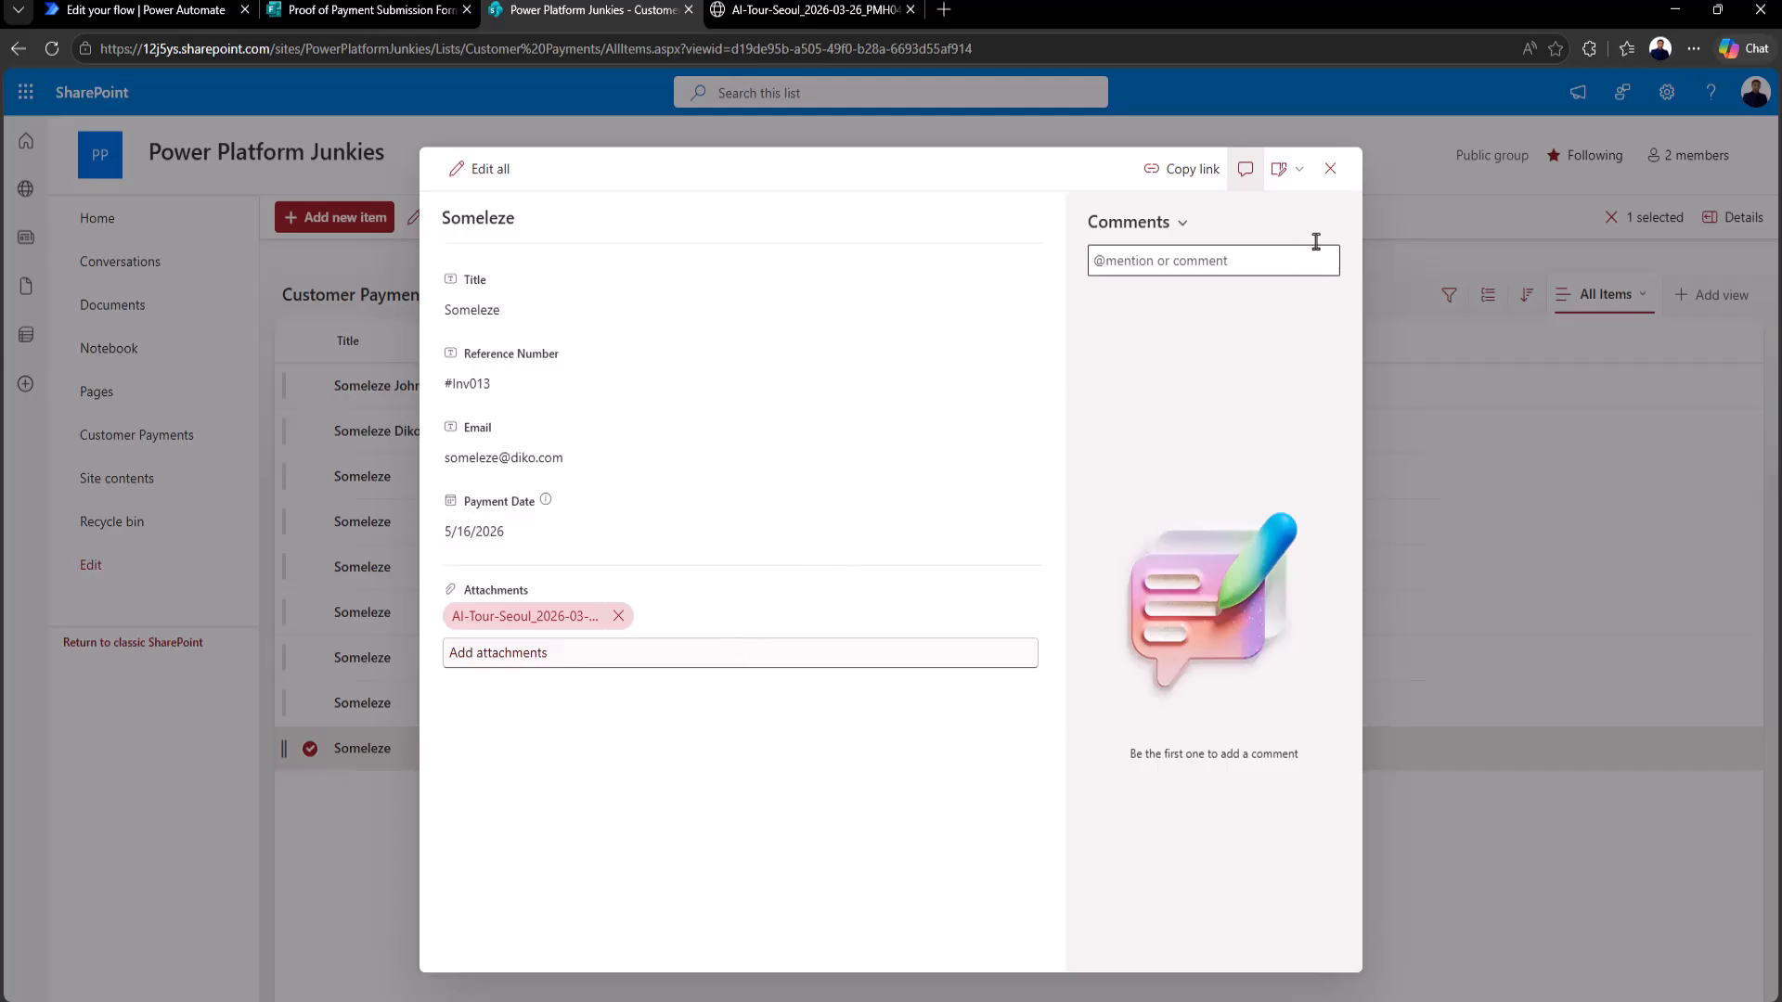
{"action": "left_click", "coordinate": [1331, 170]}
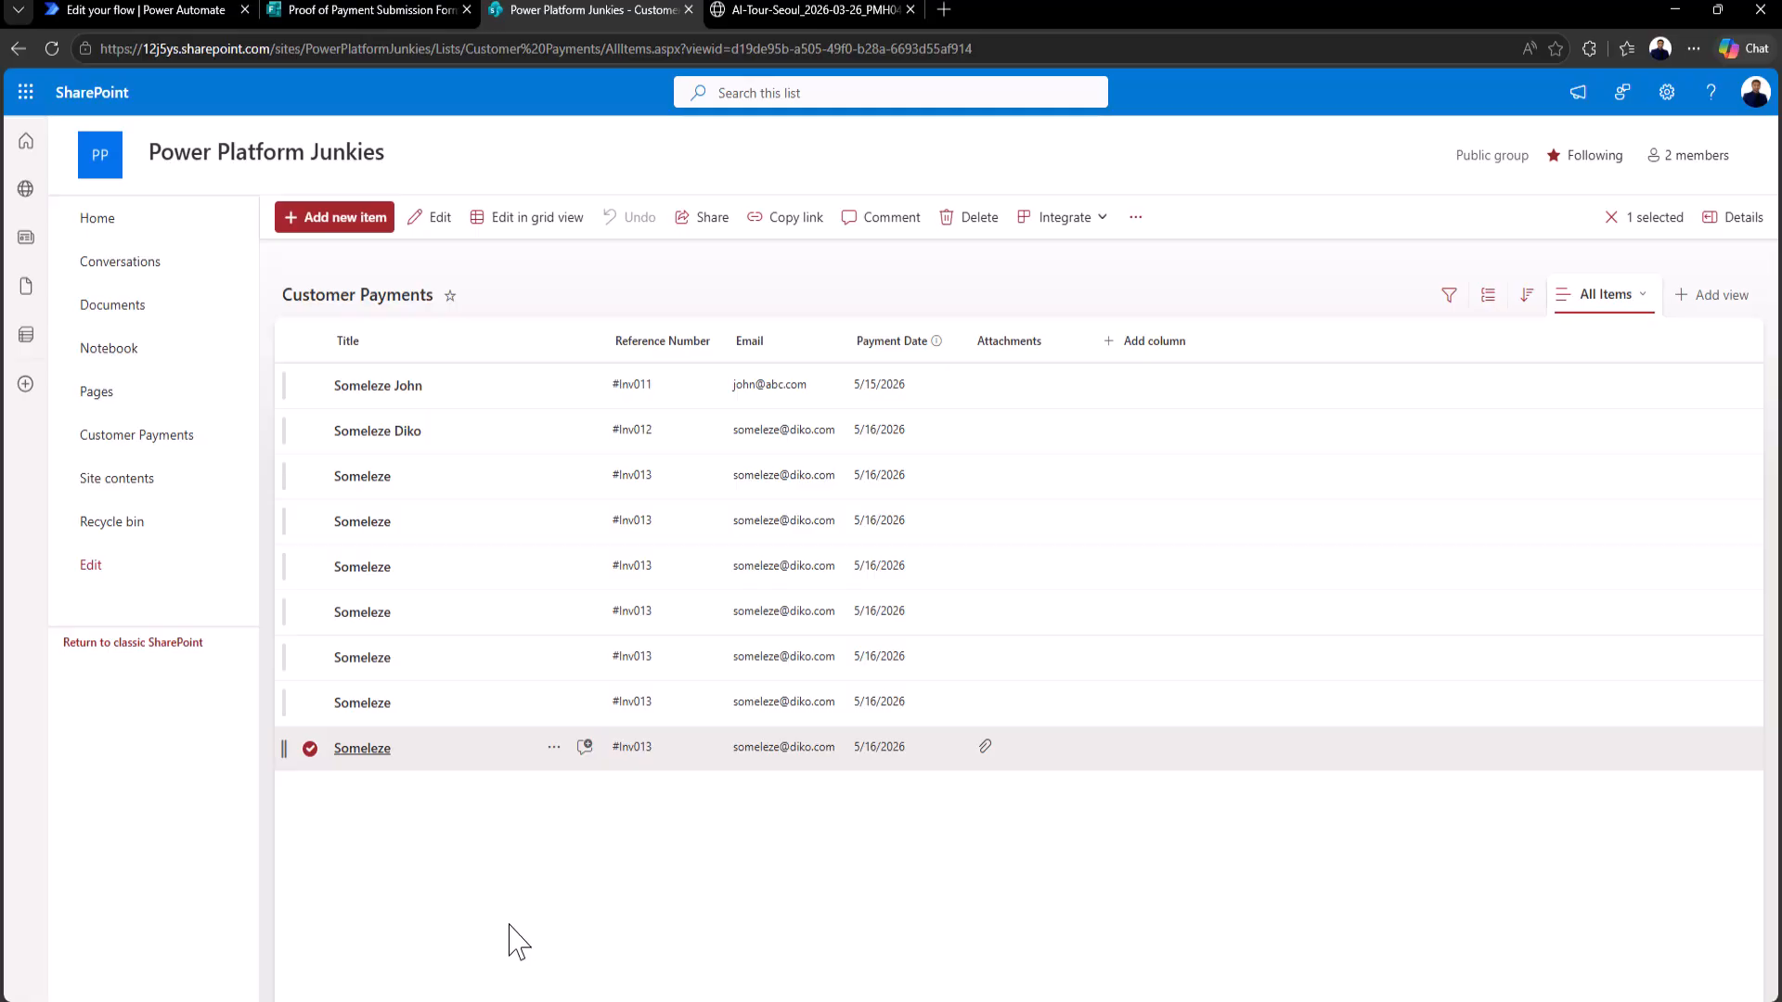
{"action": "left_click", "coordinate": [164, 11]}
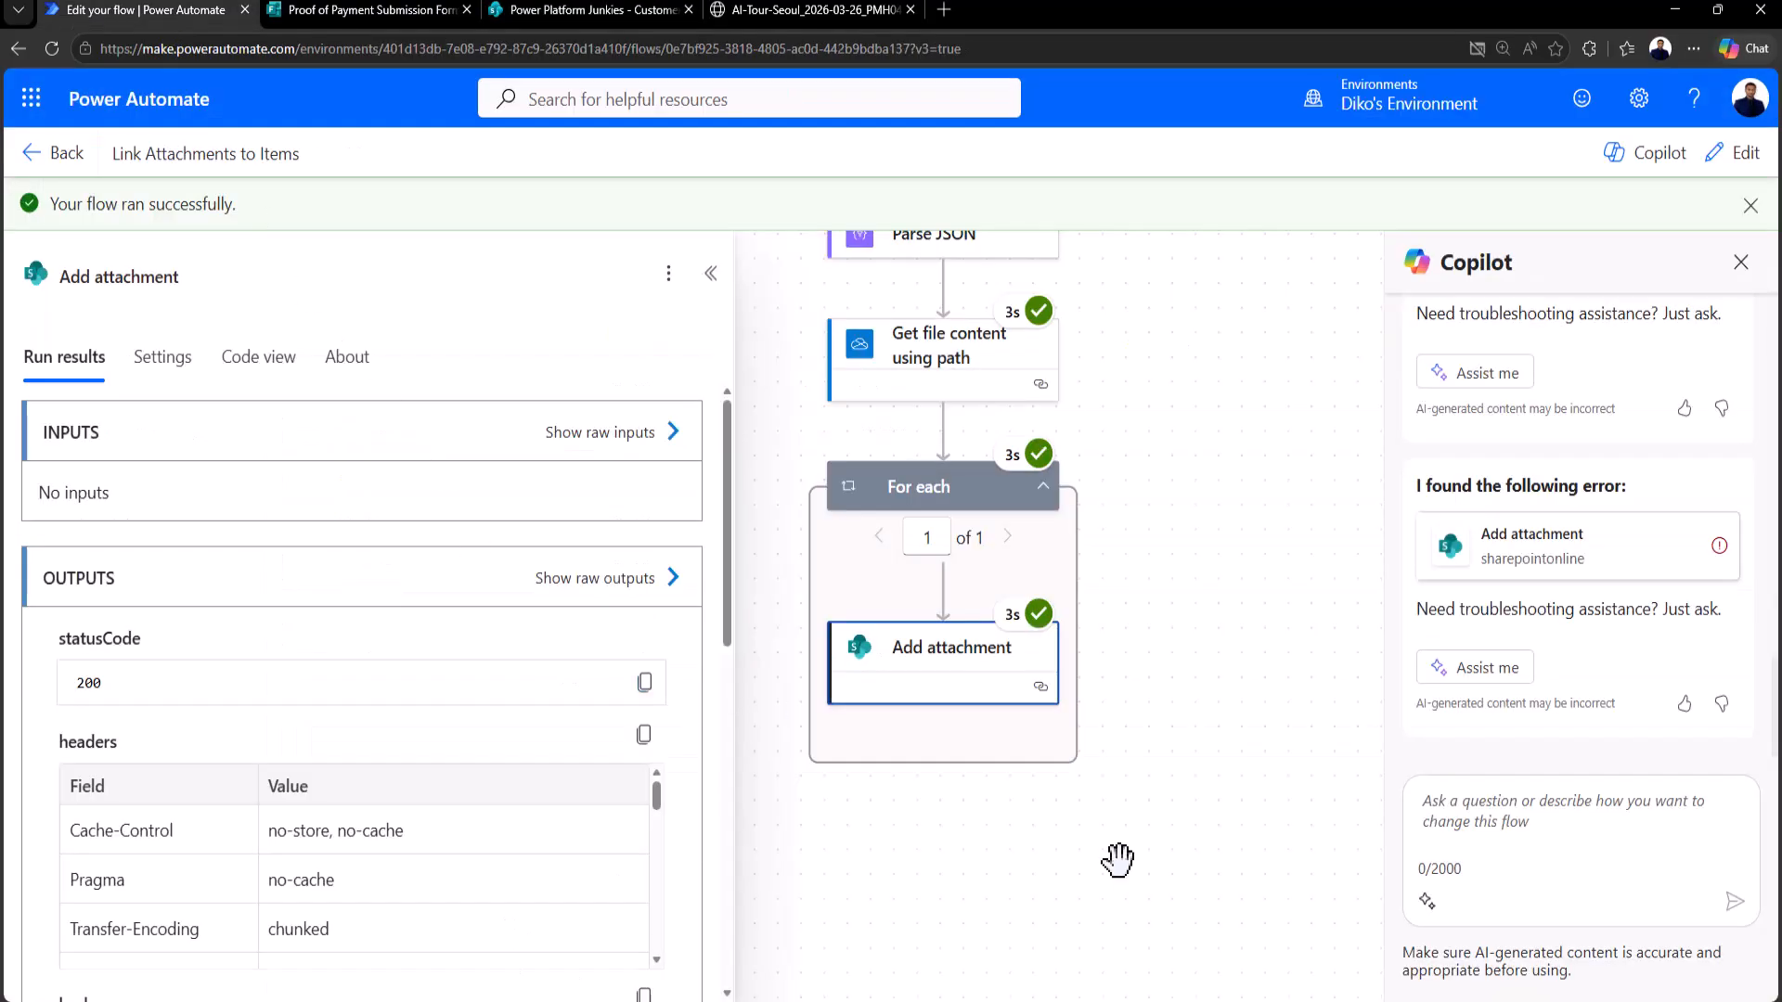
{"action": "scroll", "coordinate": [1207, 599], "scroll_direction": "up", "scroll_amount": 3}
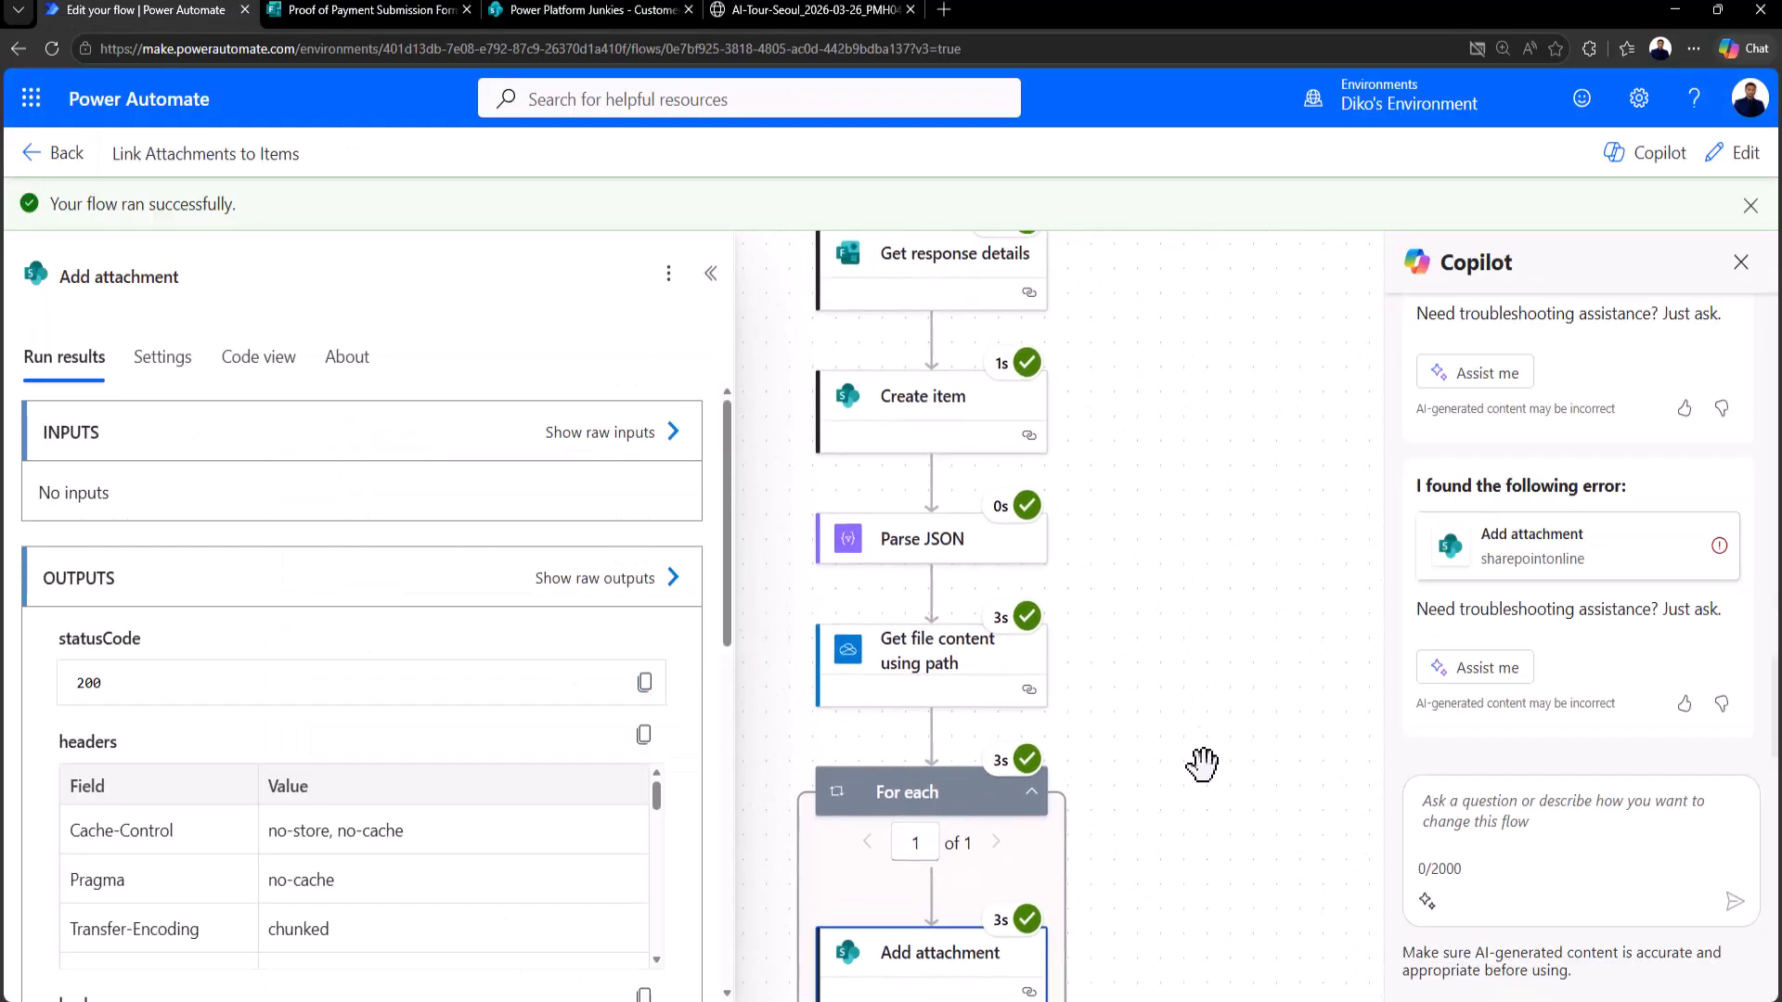